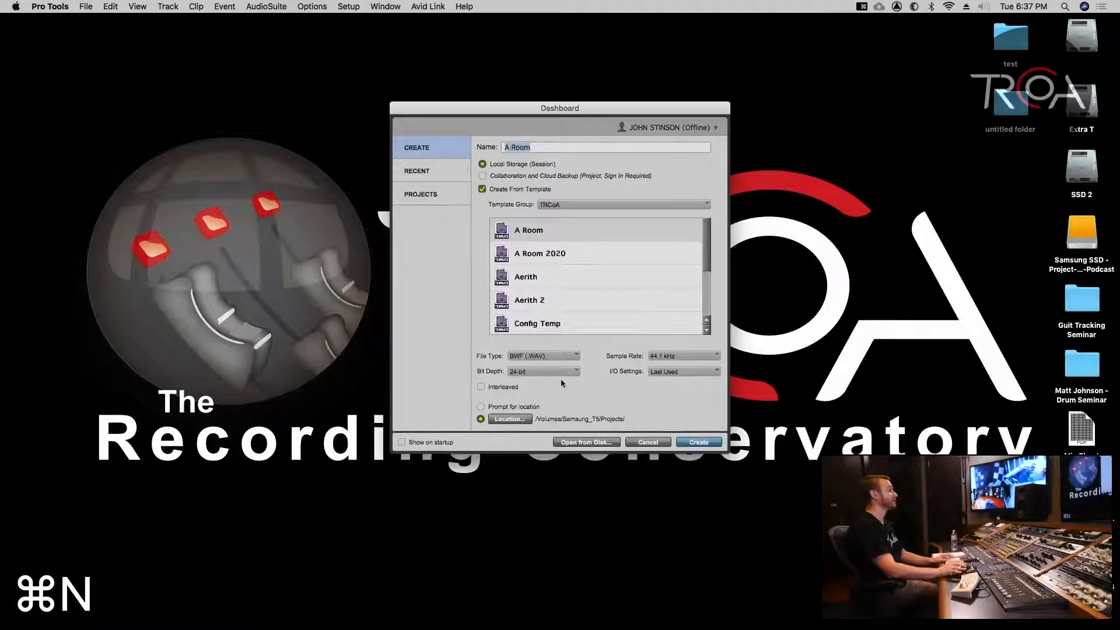
Step: Open the session We Hide the Sky (Vocal Tuning Seminar).ptx from disk and decline saving a detailed report
left_click(590, 443)
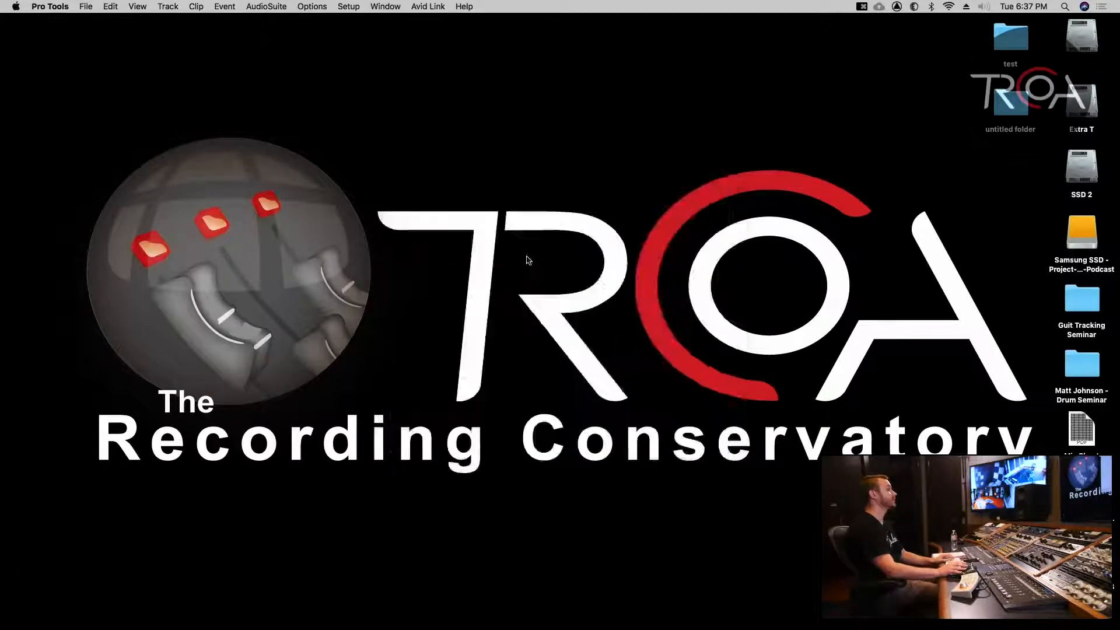
left_click(341, 113)
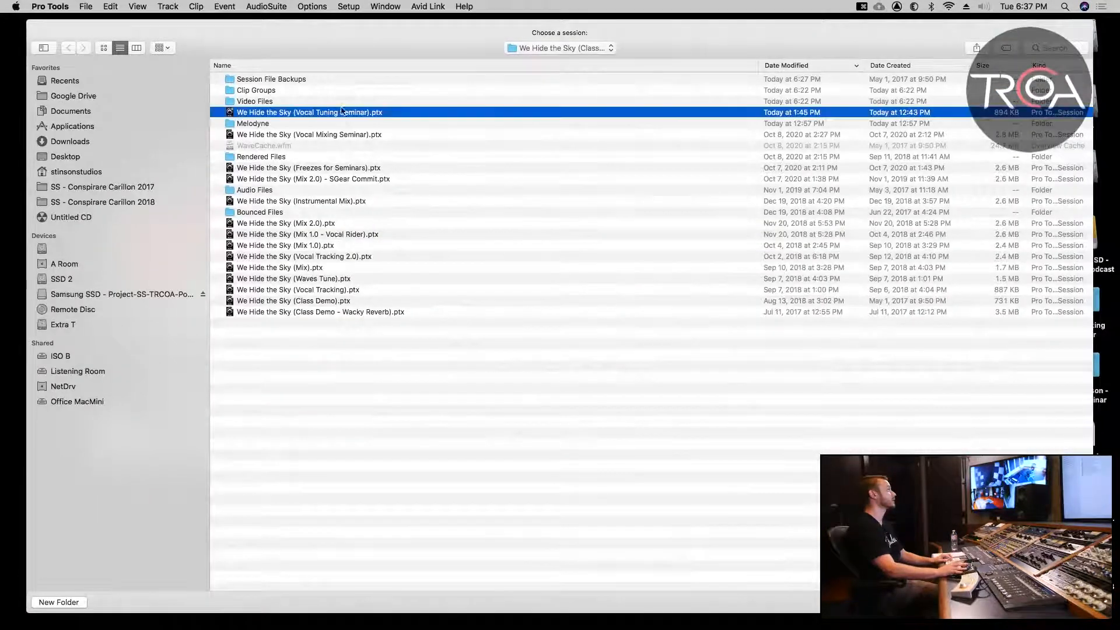
left_click(1066, 602)
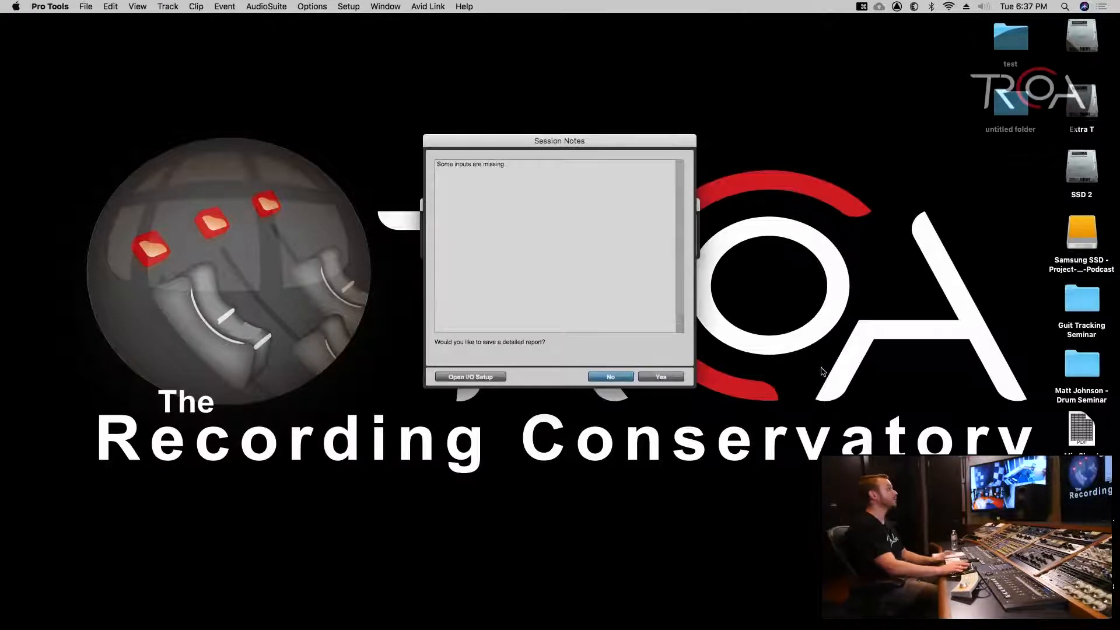
left_click(611, 377)
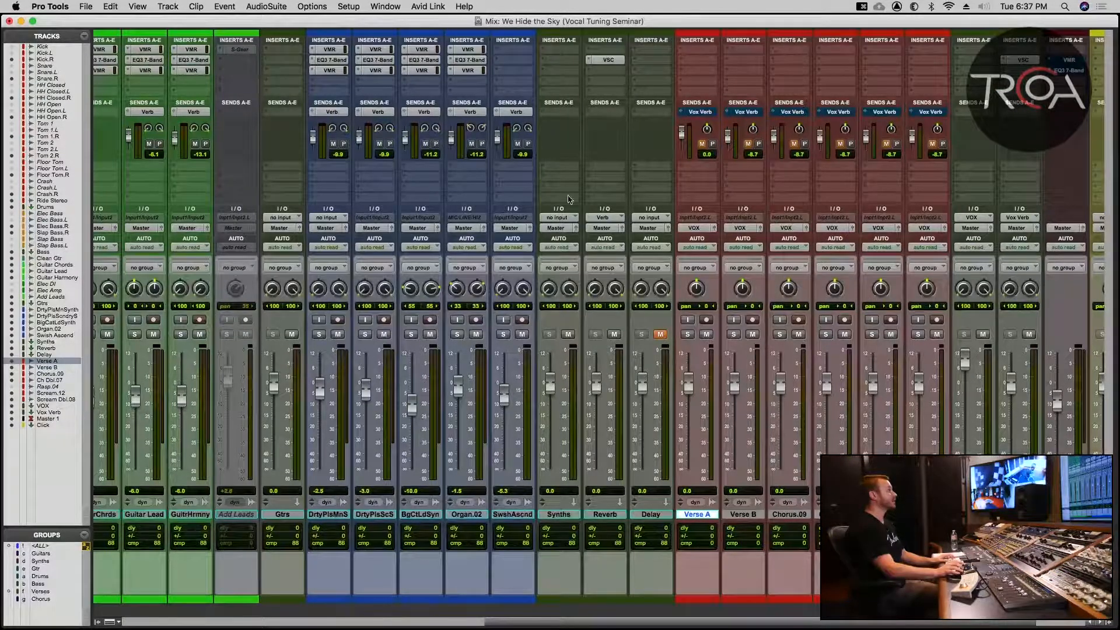
Step: Insert Celemony's Melodyne (mono) plug-in in the first insert slot of the Verse A track
scroll(575, 178, "right", 3)
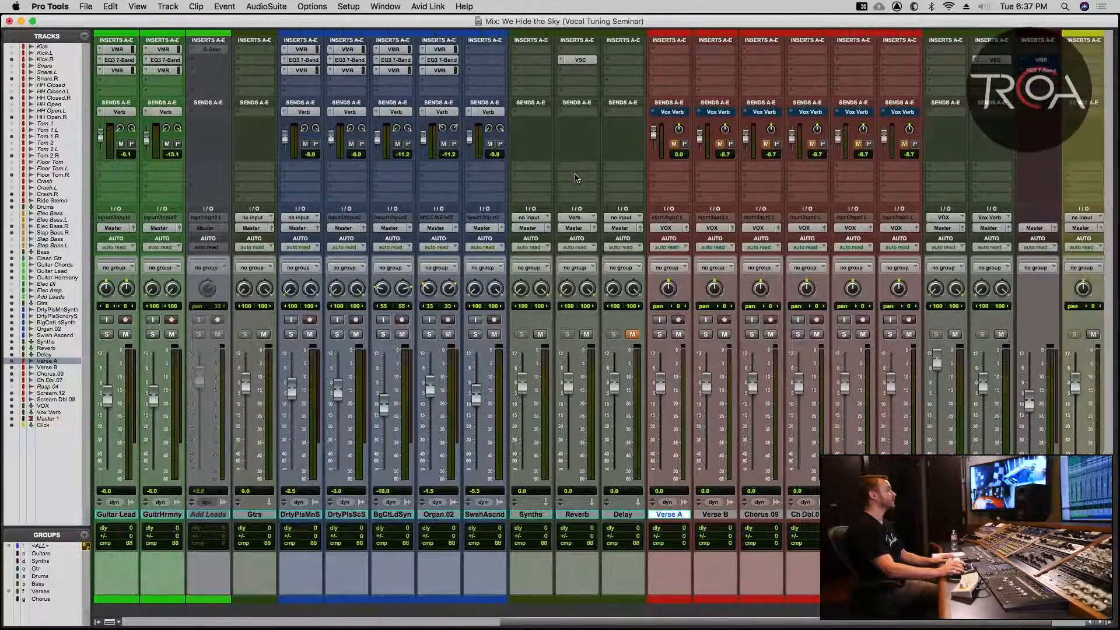
left_click(656, 52)
mouse_move(700, 50)
mouse_move(776, 44)
mouse_move(798, 244)
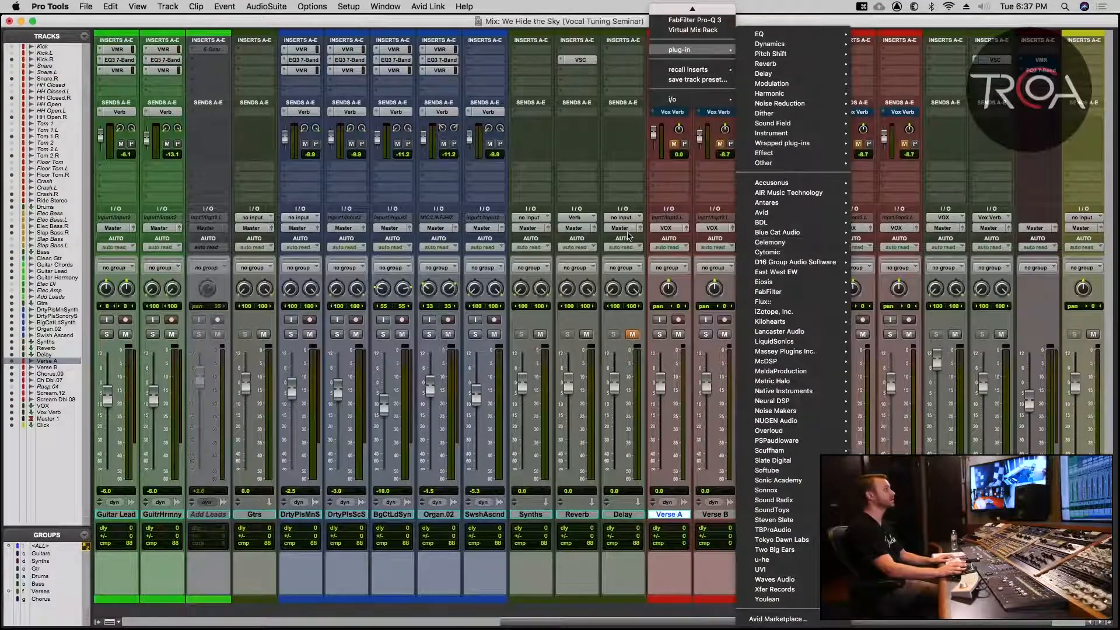
mouse_move(847, 205)
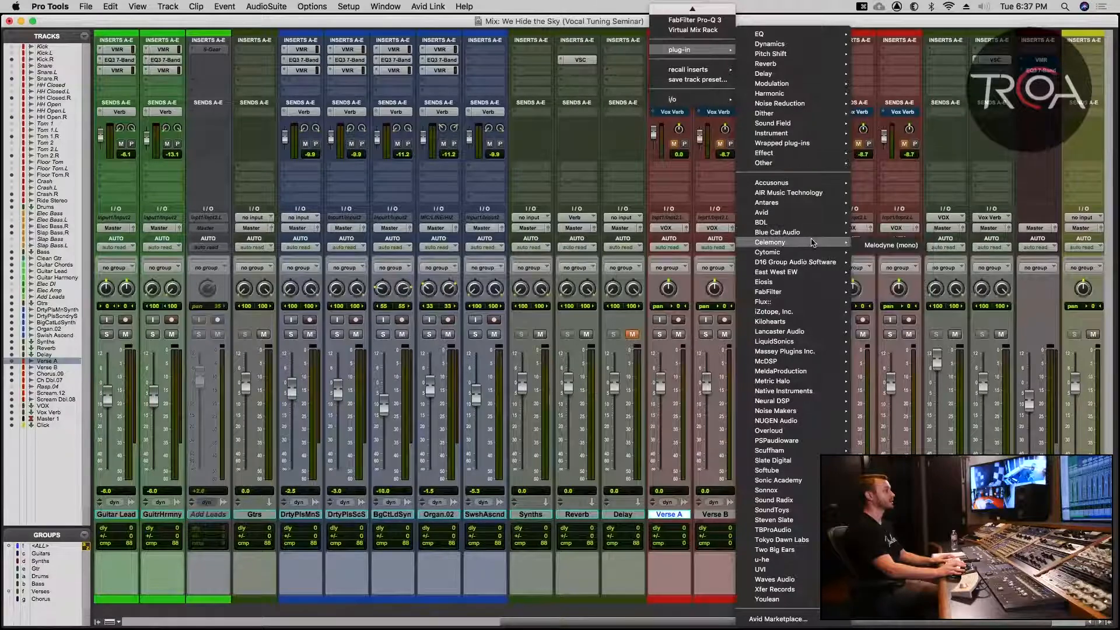
left_click(891, 246)
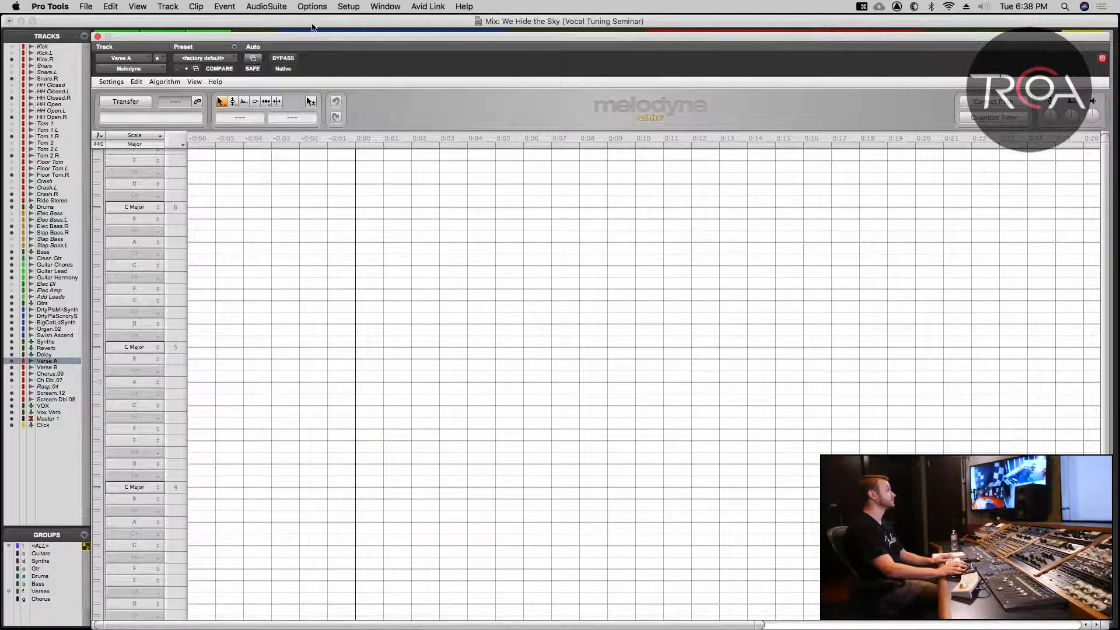
Step: Shrink the Melodyne window and reposition it over the middle of the mixer
left_click_drag(310, 36, 261, 17)
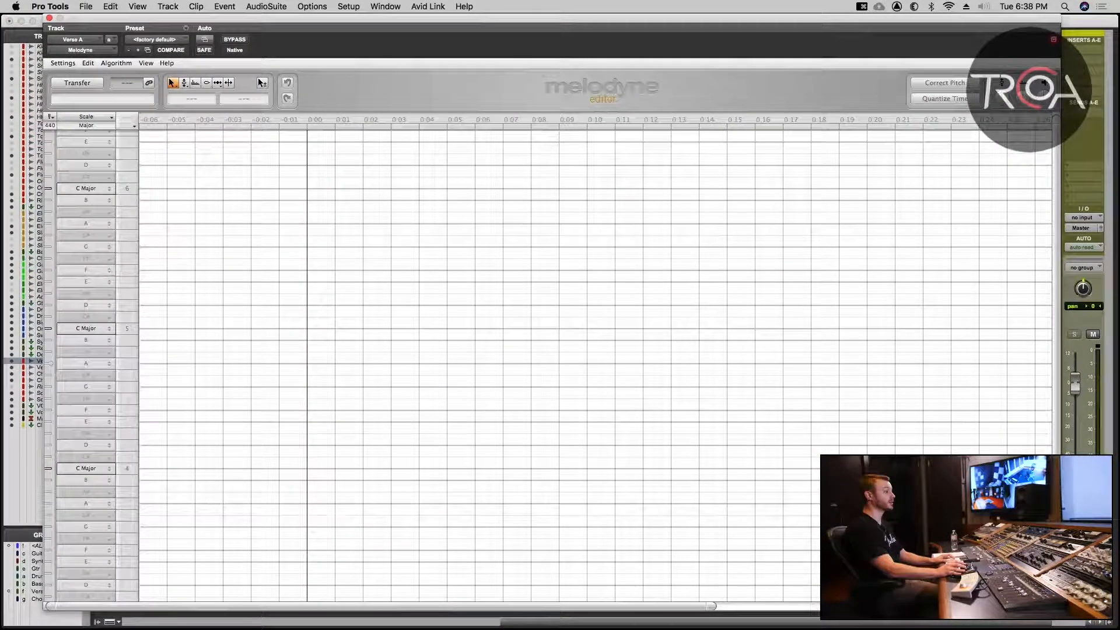
left_click_drag(1057, 606, 733, 460)
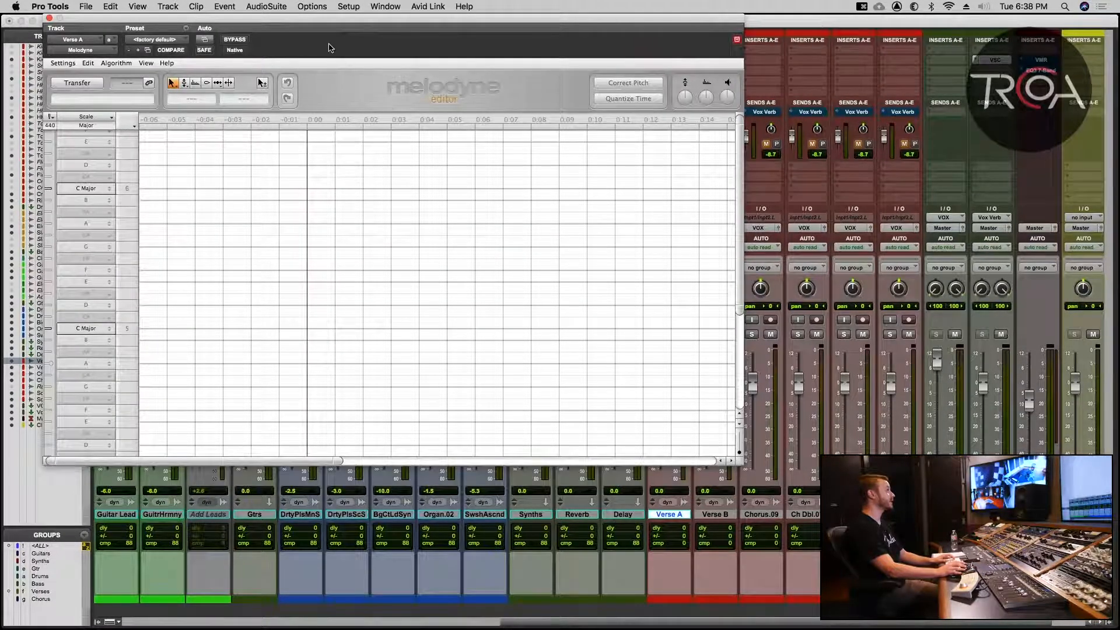
left_click_drag(313, 23, 551, 64)
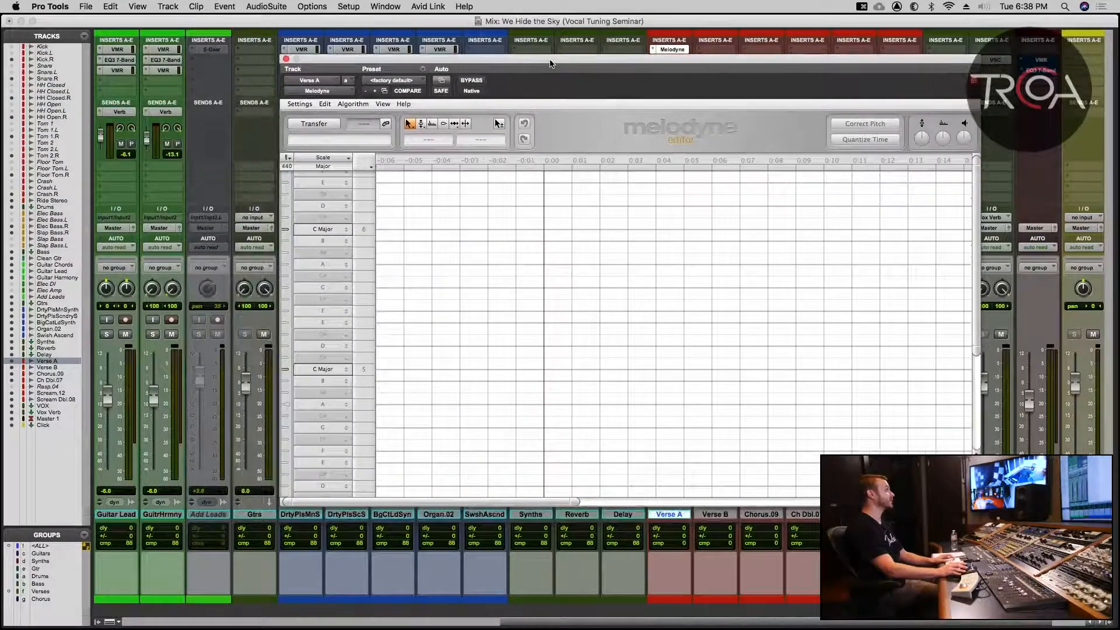
Step: Check the Melodyne version in its About information, then close it
left_click(308, 103)
mouse_move(407, 105)
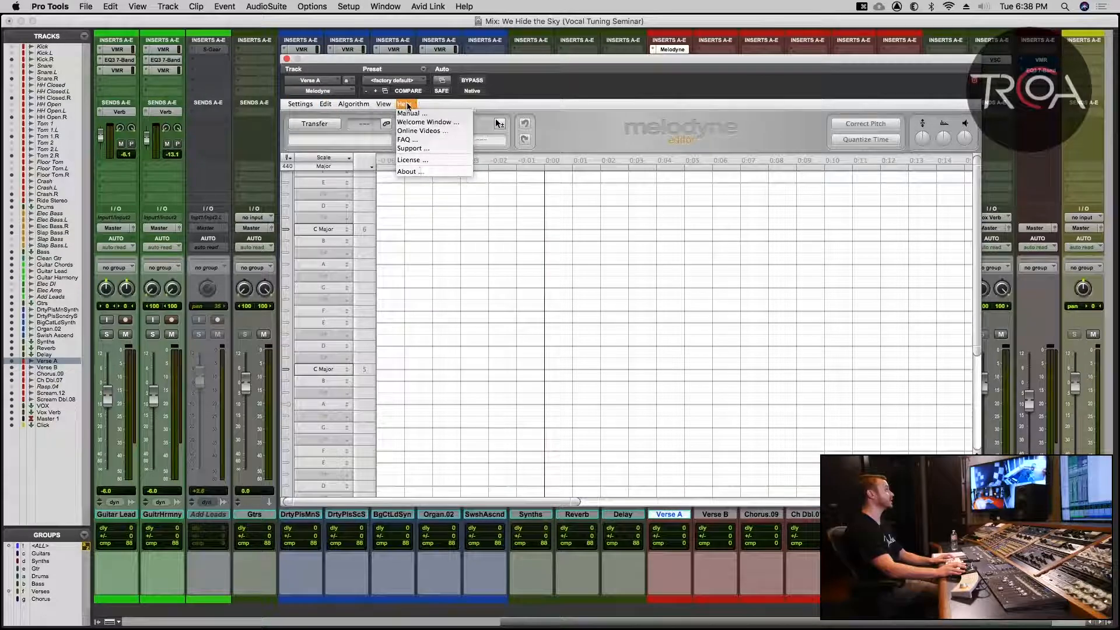
left_click(418, 172)
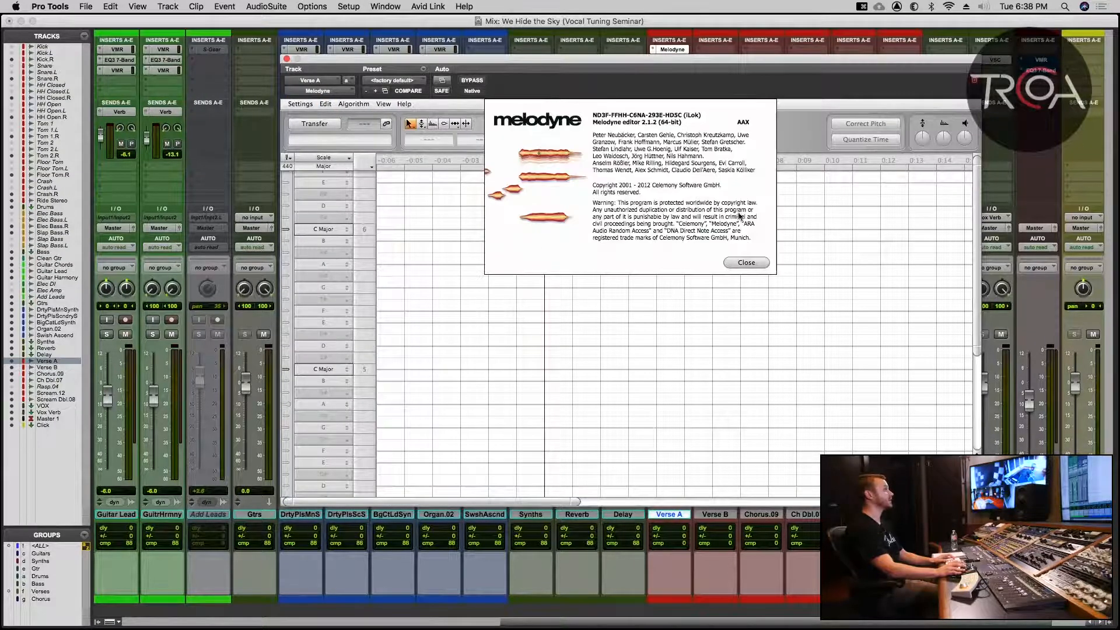
left_click(745, 263)
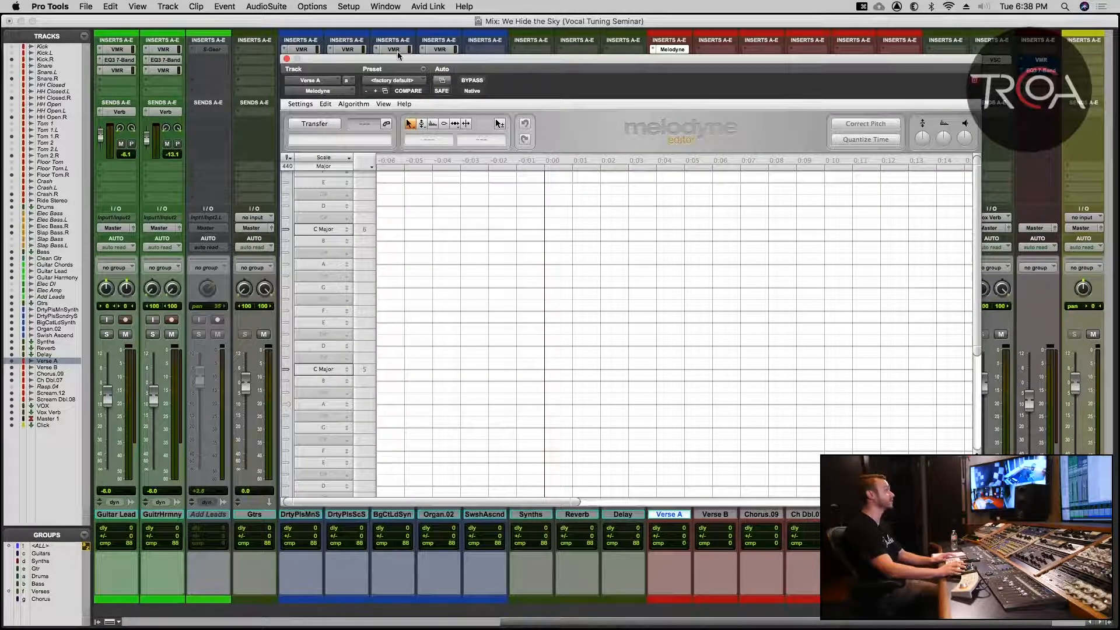
Step: Try the Formant tool in the Melodyne editor and return to the main arrow tool
left_click_drag(396, 63, 237, 66)
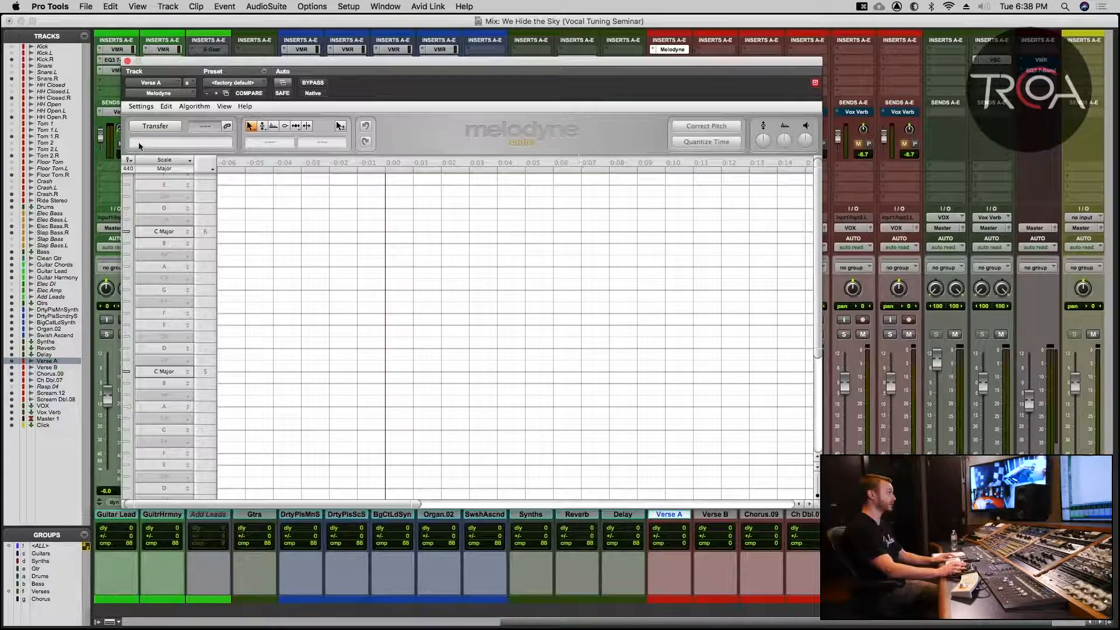
left_click(285, 127)
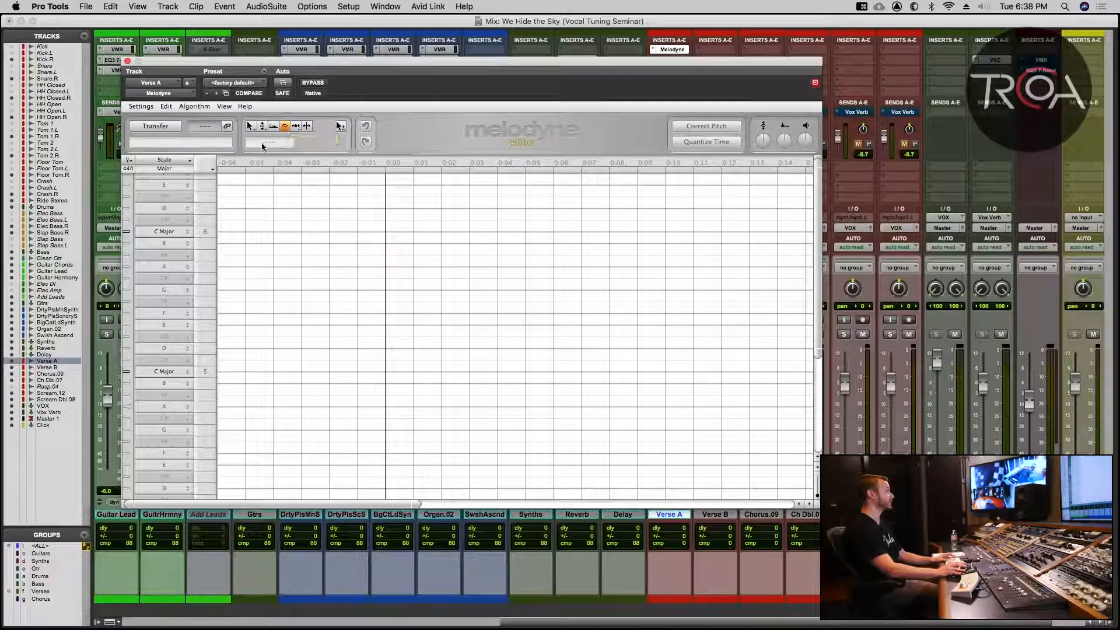
left_click(250, 127)
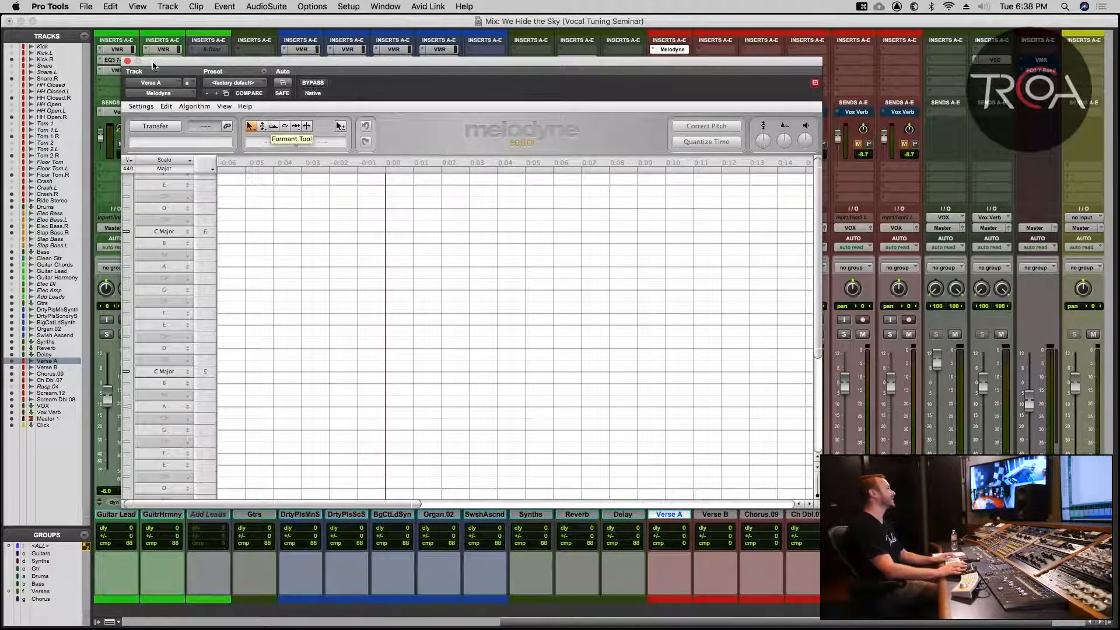
Step: Move the Melodyne window aside and switch from the Mix window to the Edit window
left_click_drag(244, 68, 898, 119)
key("super+equal")
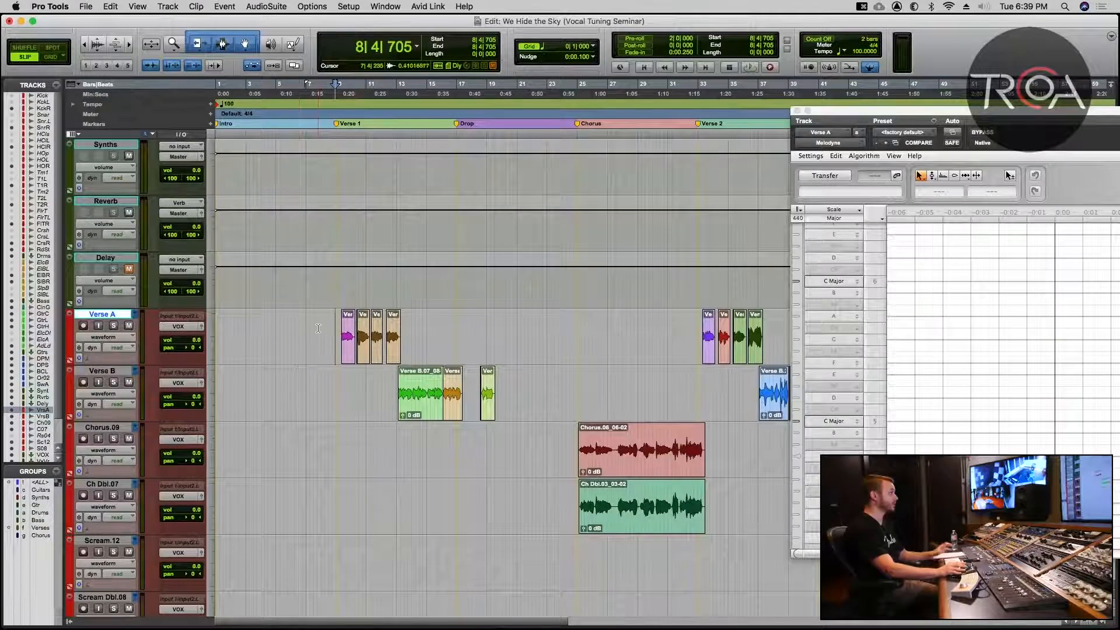
Step: Examine the Verse A vocal clips of Verse 1 up close on the timeline, then return to the overview
key("t")
key("t")
key("t")
scroll(550, 325, "right", 10)
scroll(554, 334, "right", 8)
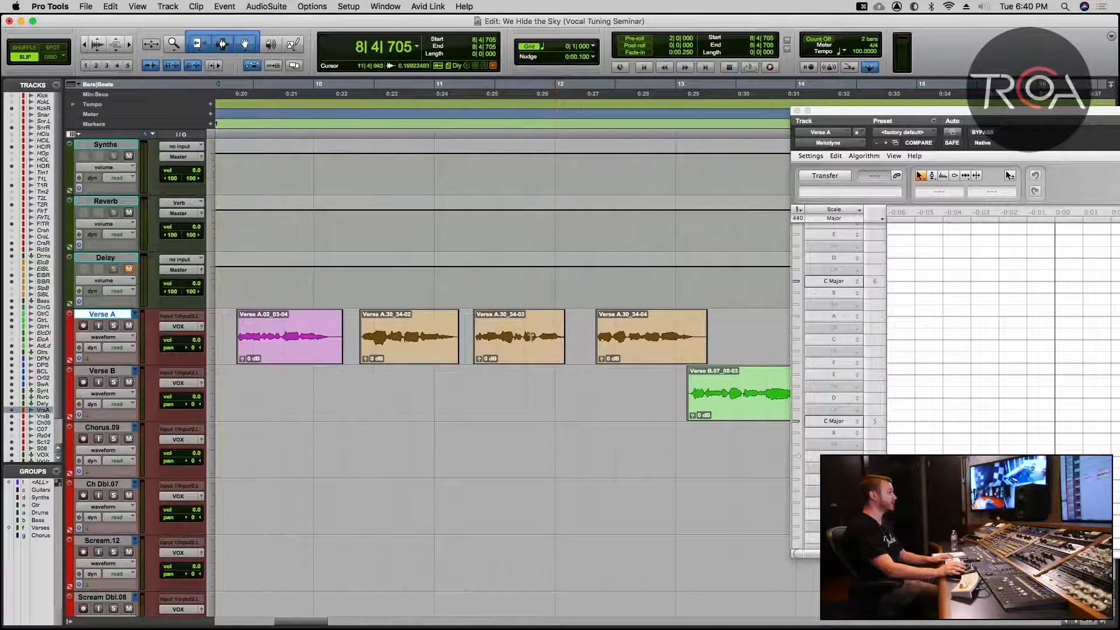
key("r")
key("r")
key("r")
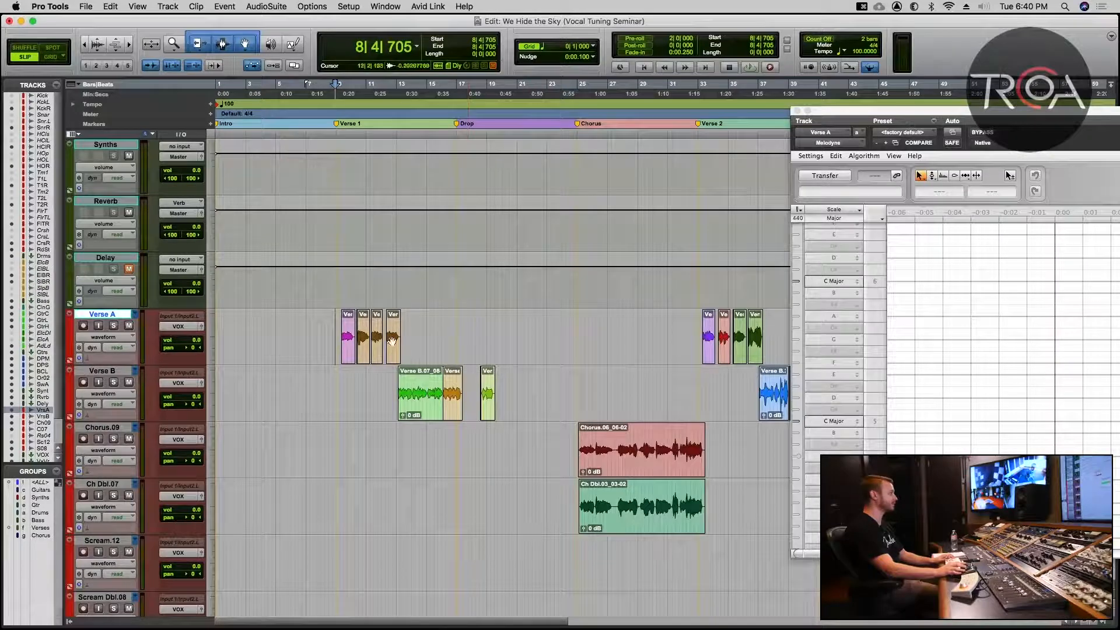
Step: Place the cursor shortly before the first Verse A clip, at 8|2|395, and start playback
left_click(334, 318)
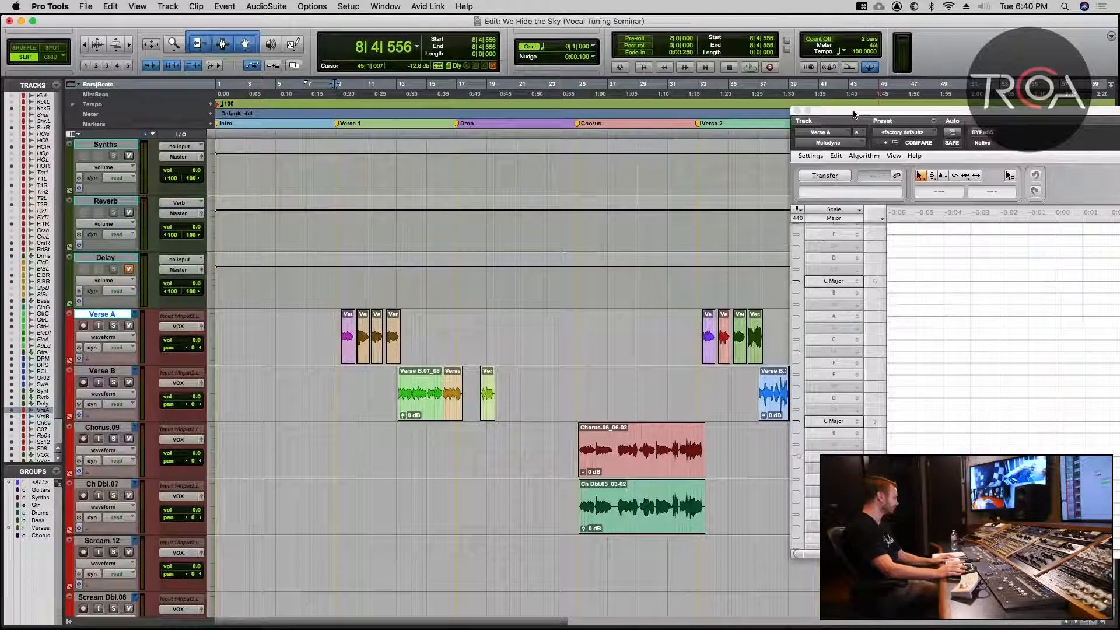
left_click(323, 317)
left_click(327, 317)
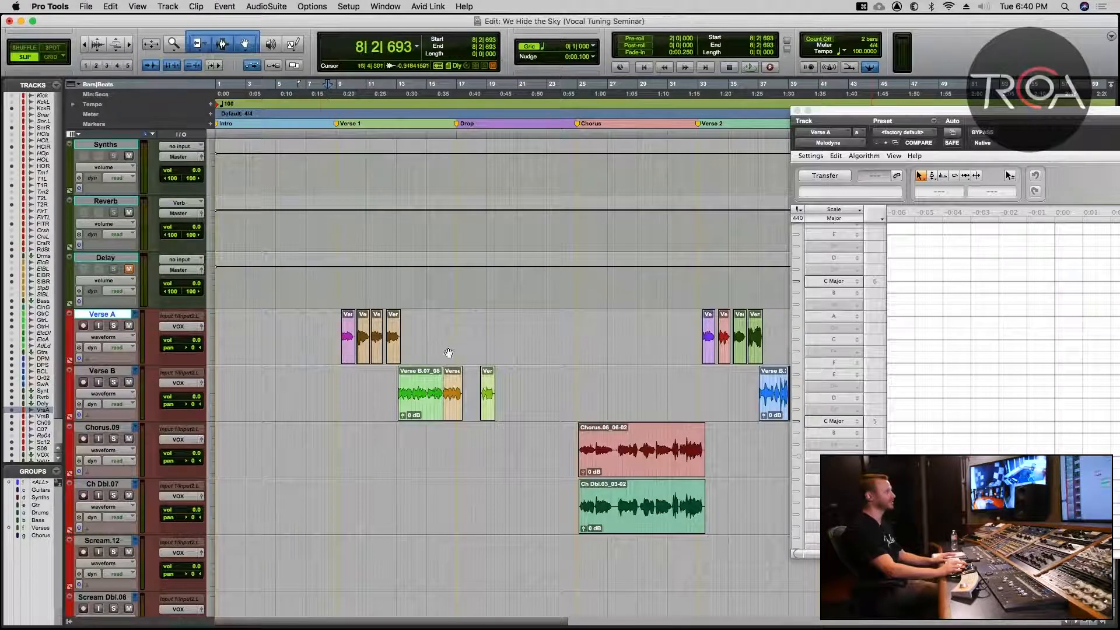
left_click(326, 320)
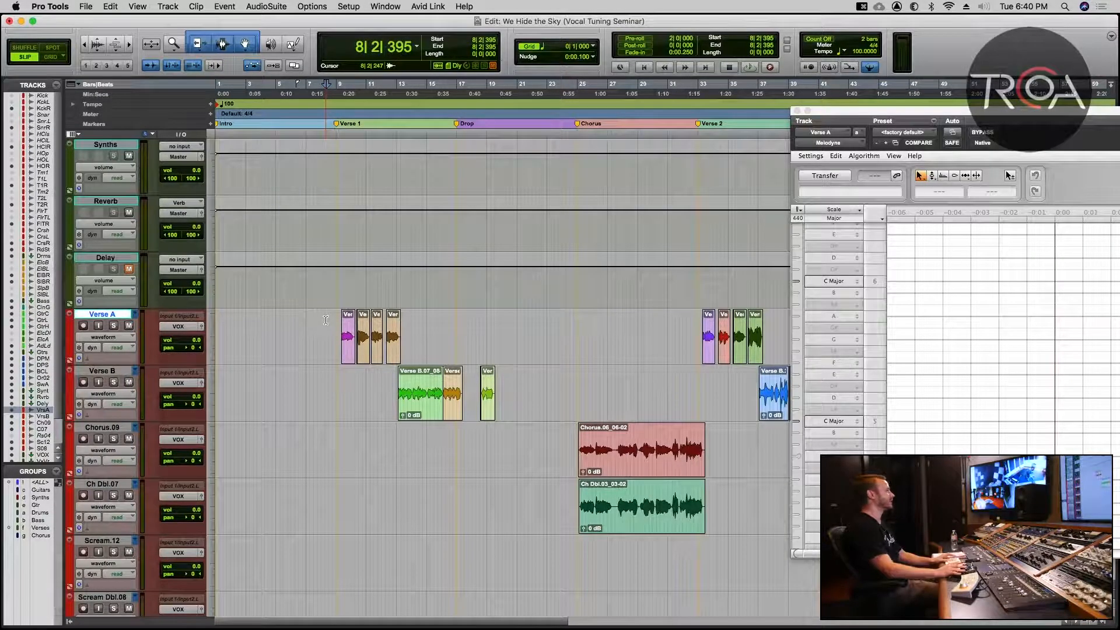
key("space")
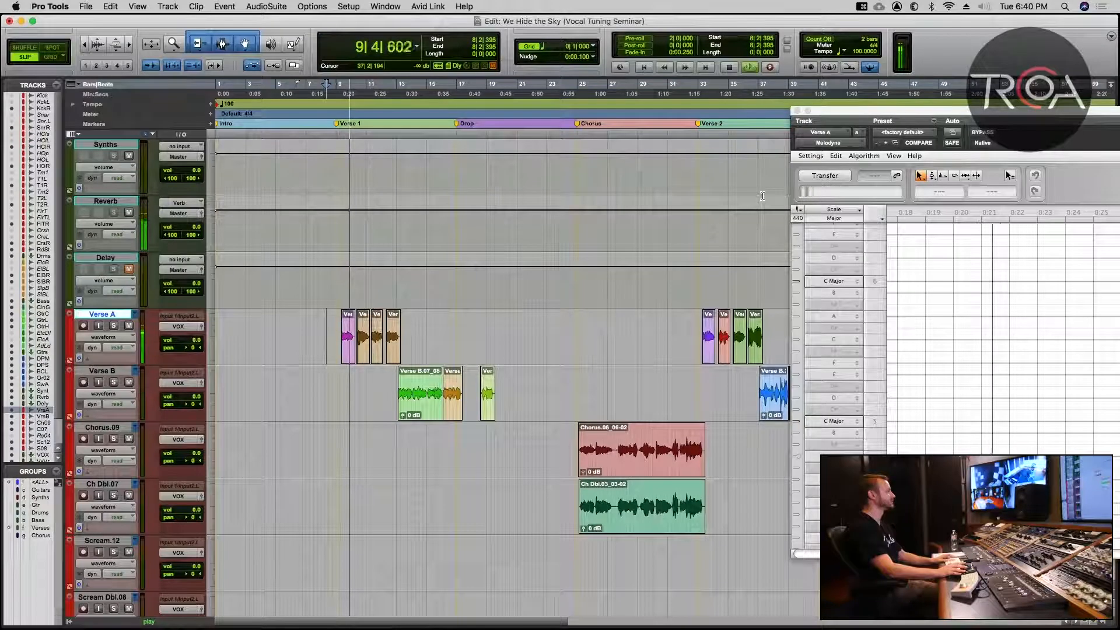
Step: In the Mix window, load the Ambient warm picking HB preset from the Clean guitar bank in Clean Gtr's TH-U Slate, then close the plug-in
key("super+equal")
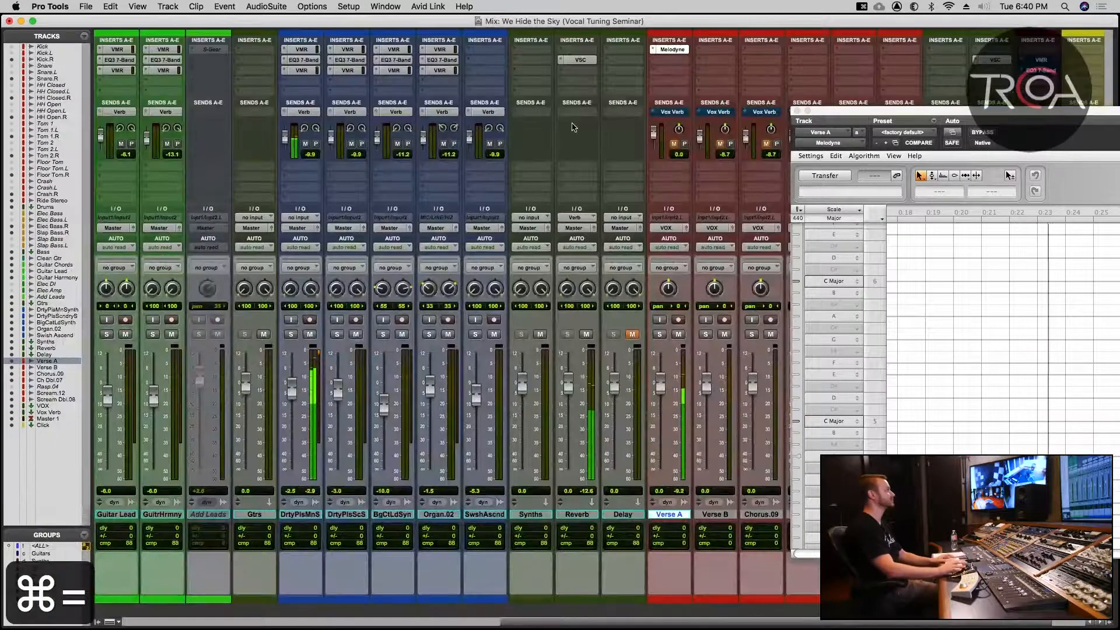
scroll(201, 178, "left", 3)
scroll(201, 178, "left", 2)
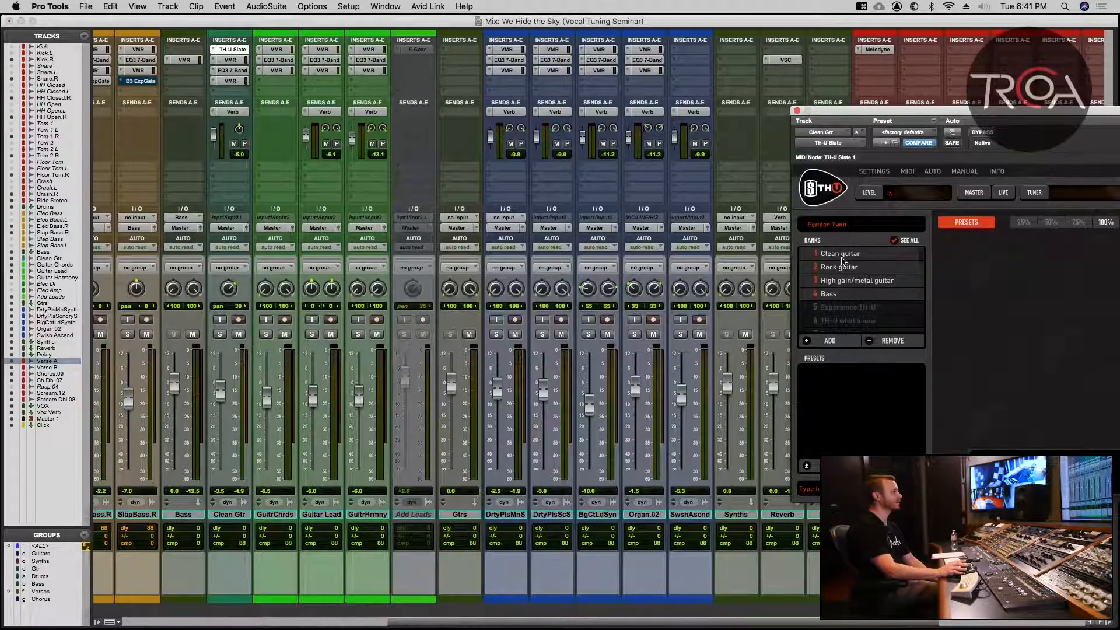
left_click(842, 257)
scroll(850, 449, "down", 5)
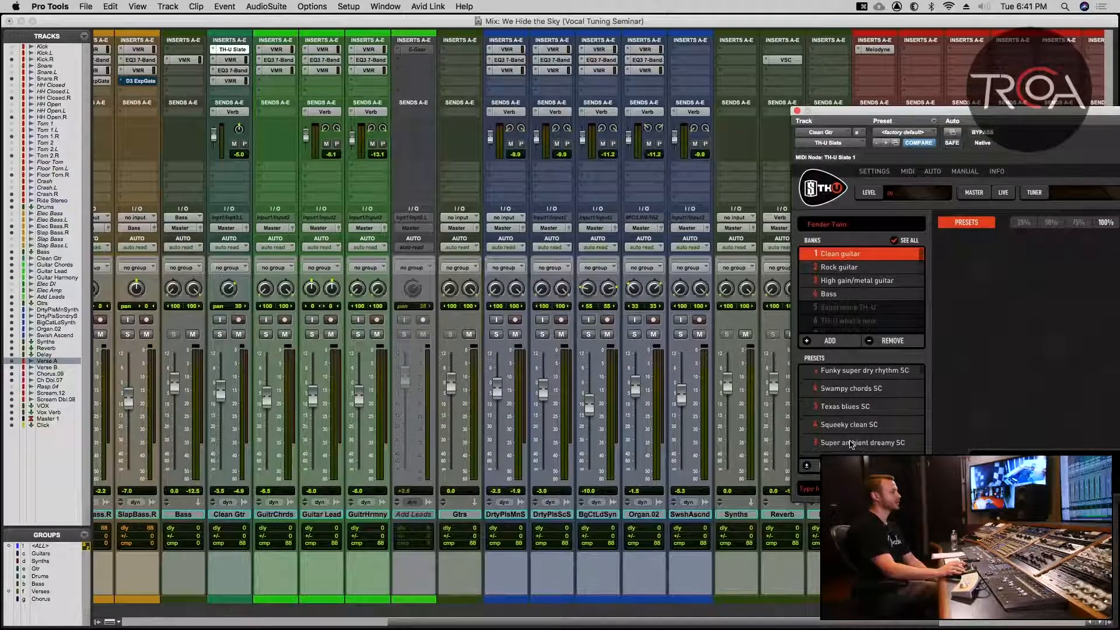
left_click(850, 417)
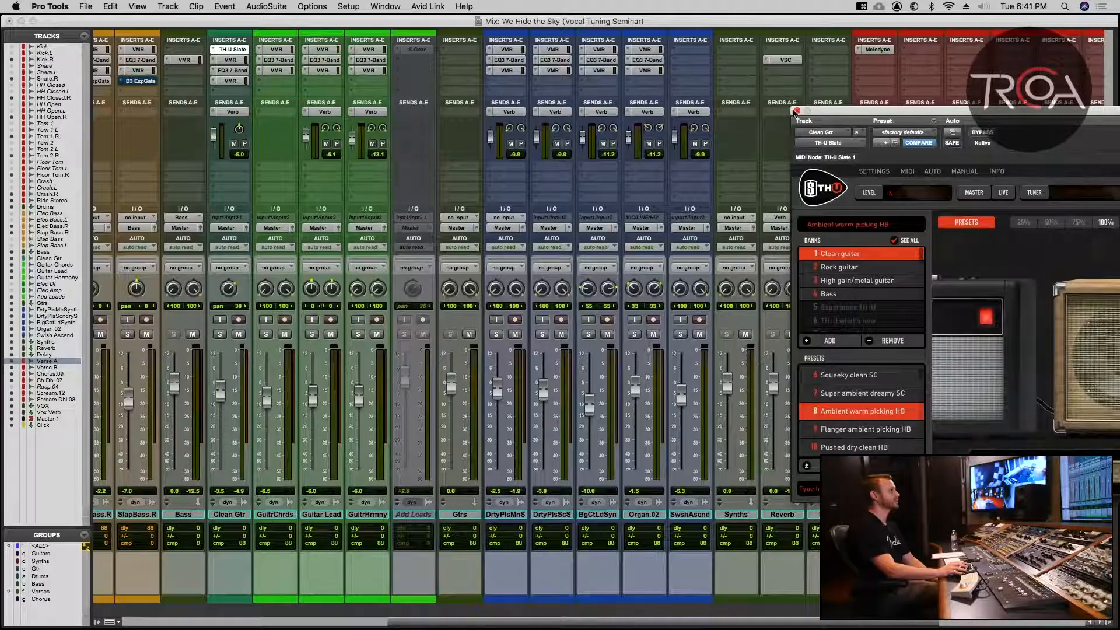
left_click(797, 111)
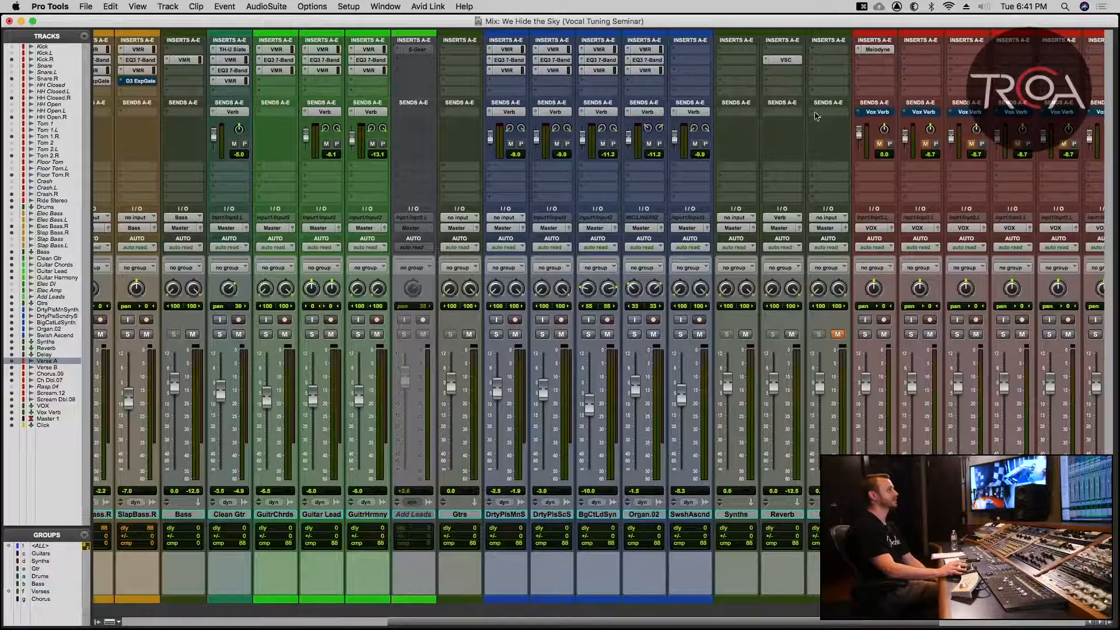
Step: Reopen Melodyne on Verse A and play the session in the Edit window with the plug-in moved off the Verse 1 clips
left_click(876, 50)
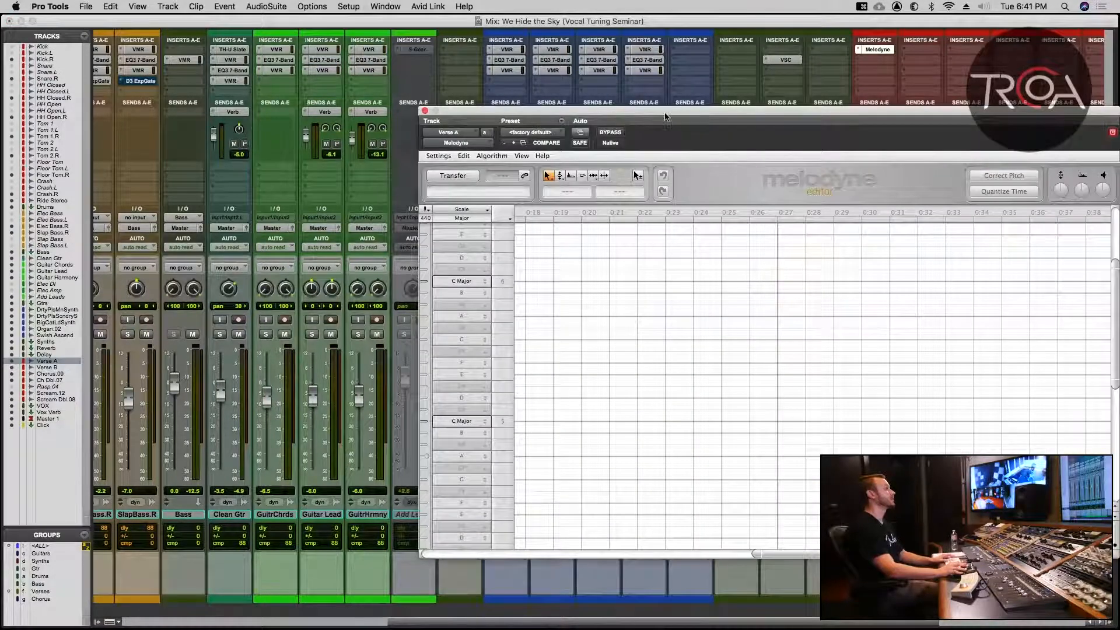
left_click_drag(666, 123, 539, 112)
key("super+equal")
key("space")
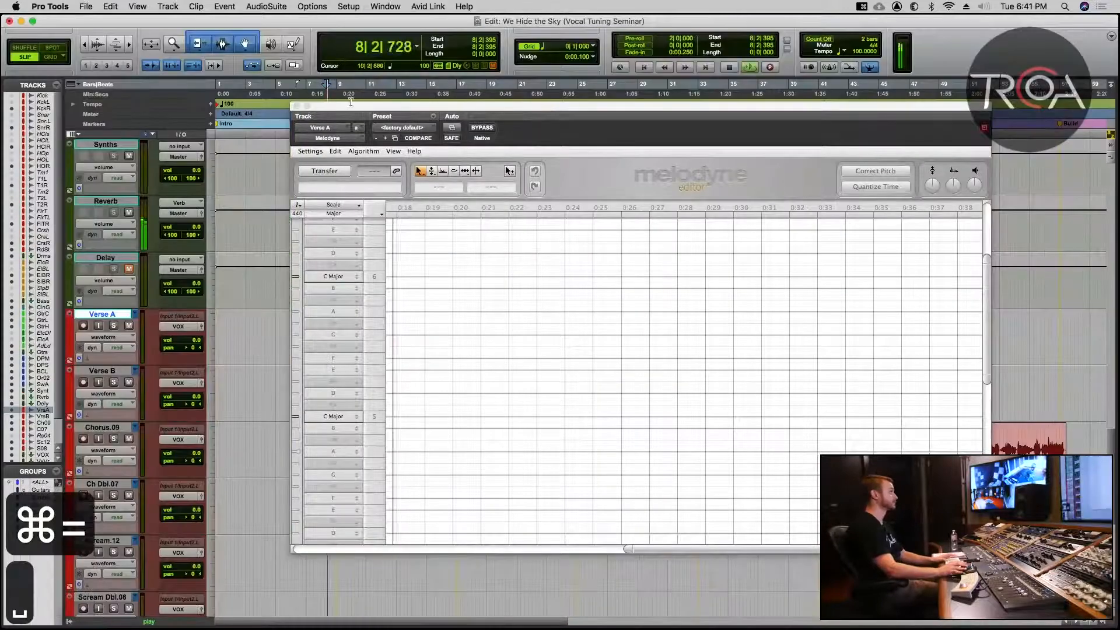
left_click_drag(333, 110, 495, 121)
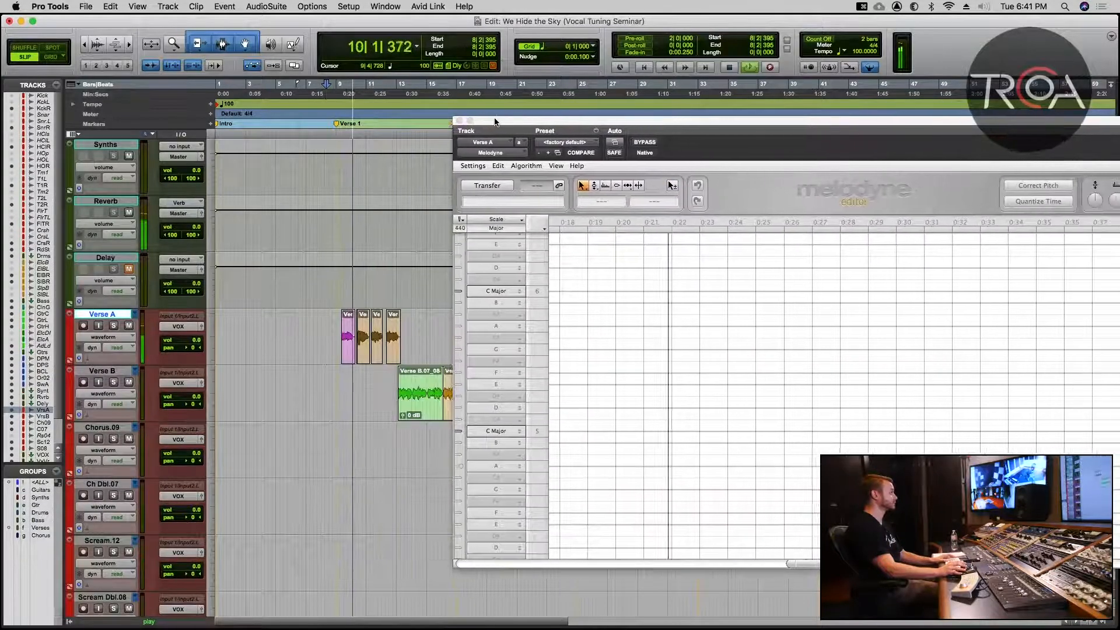
Step: Stop playback, select Verse A's four Verse 1 clips from 9|1|636 to 13|3|000, and bring the whole Melodyne window into view
left_click(338, 325)
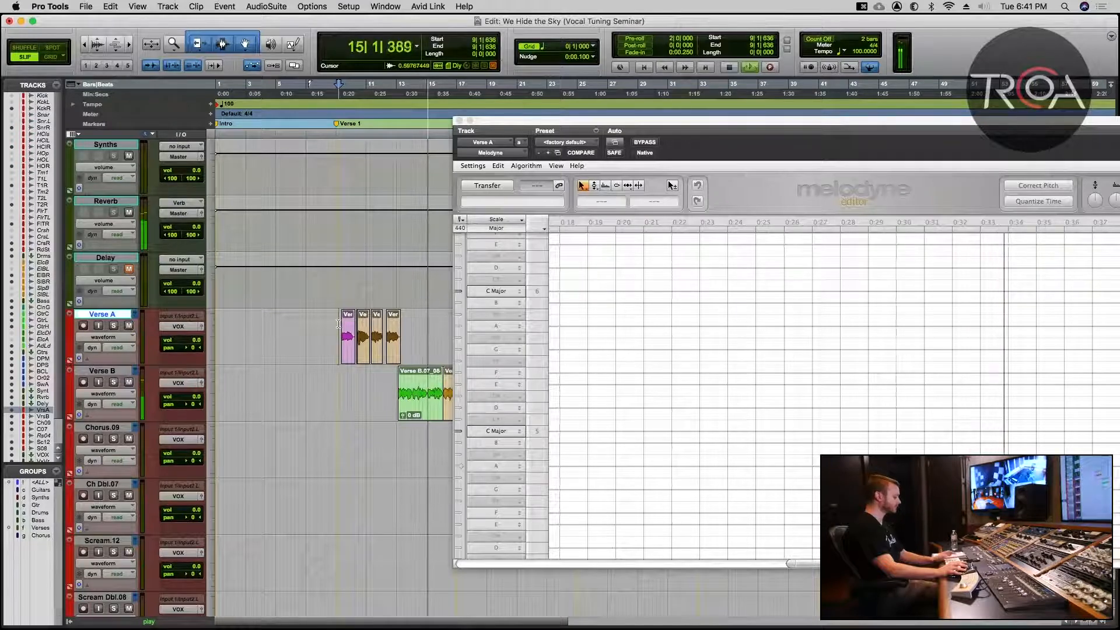
key("space")
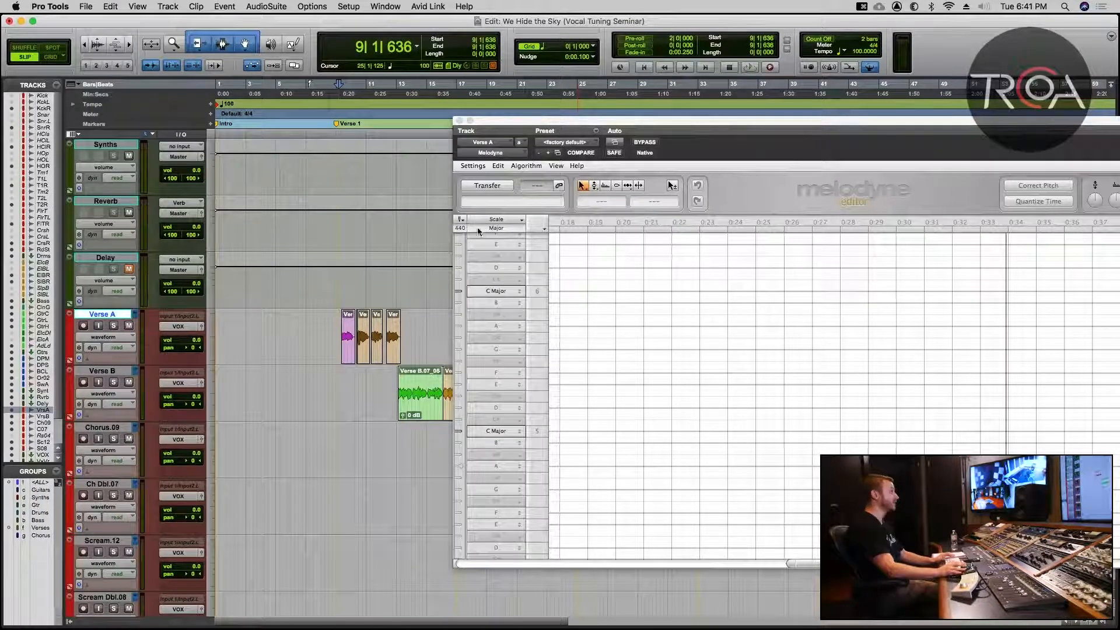
left_click_drag(336, 320, 405, 324)
left_click_drag(554, 117, 370, 82)
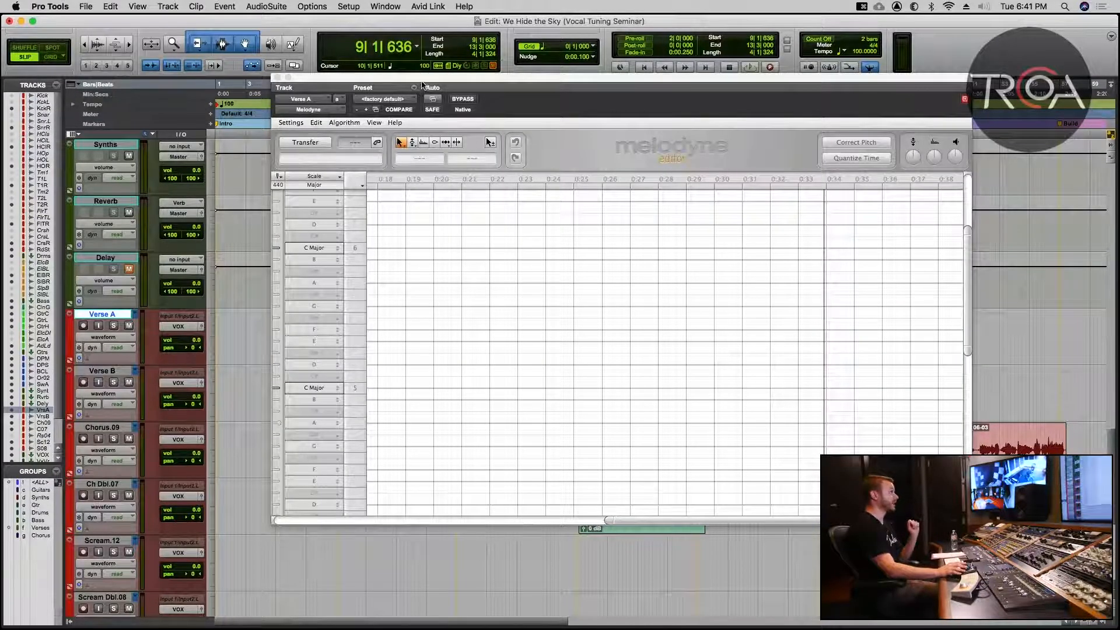
Step: Move the Melodyne window lower in the Edit window and set its scale to D Minor
left_click_drag(422, 83, 407, 113)
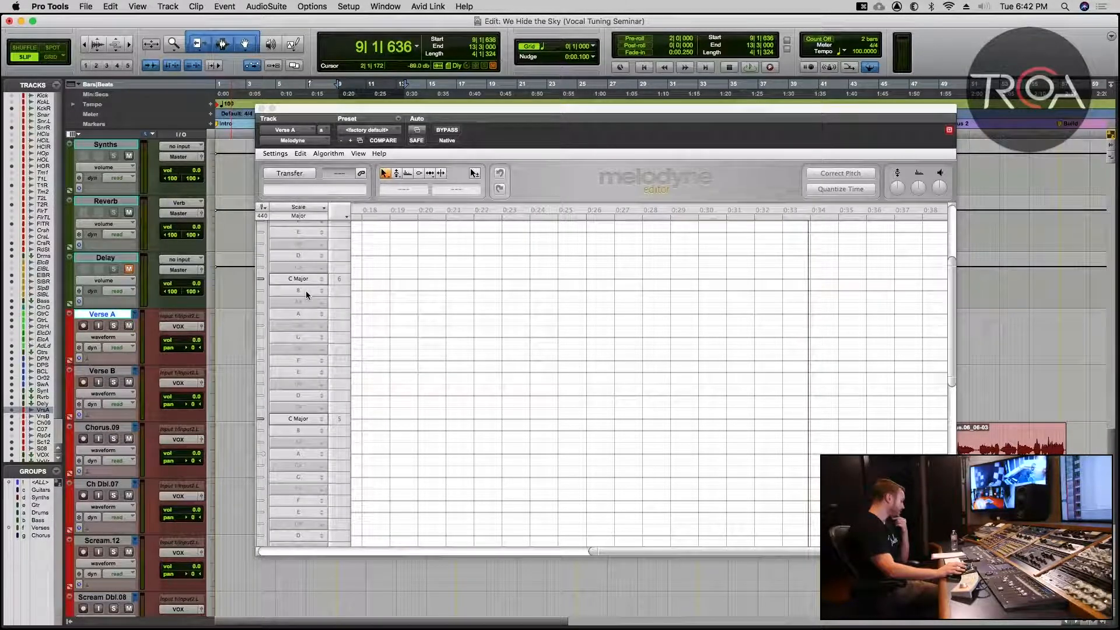
left_click(303, 256)
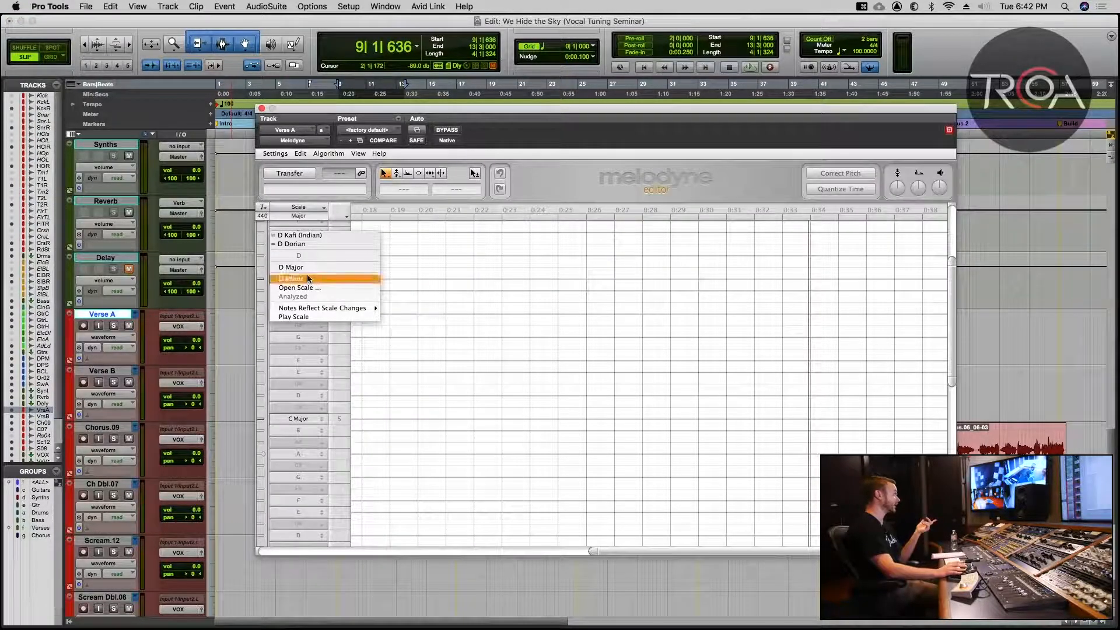
left_click(308, 278)
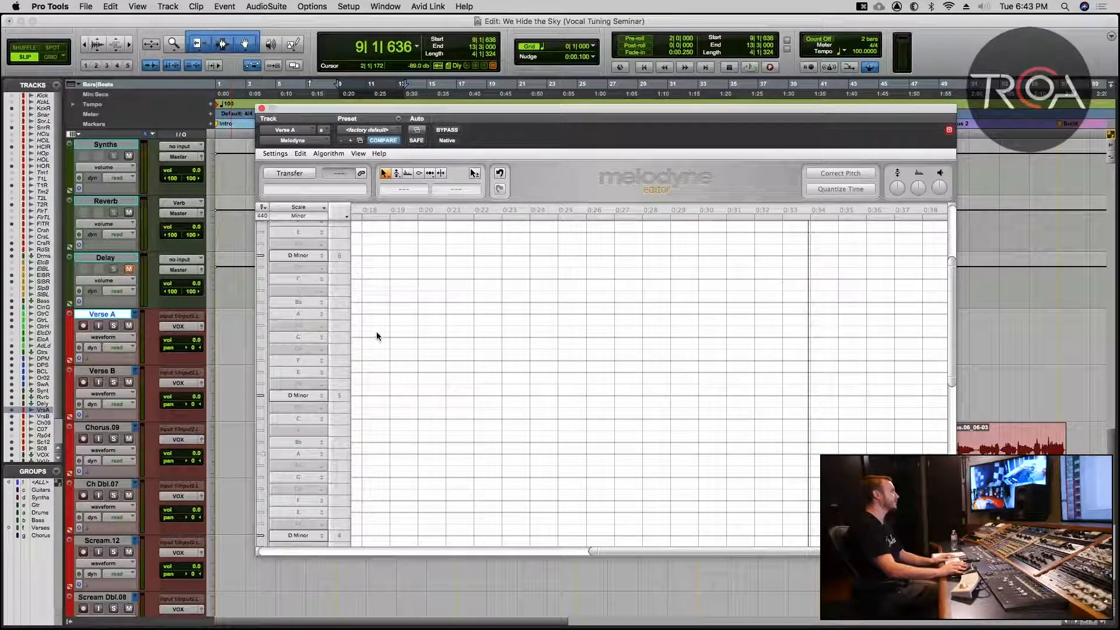
Step: Browse Melodyne's algorithm and view options and set the pitch grid to No Snap
left_click(274, 153)
mouse_move(311, 155)
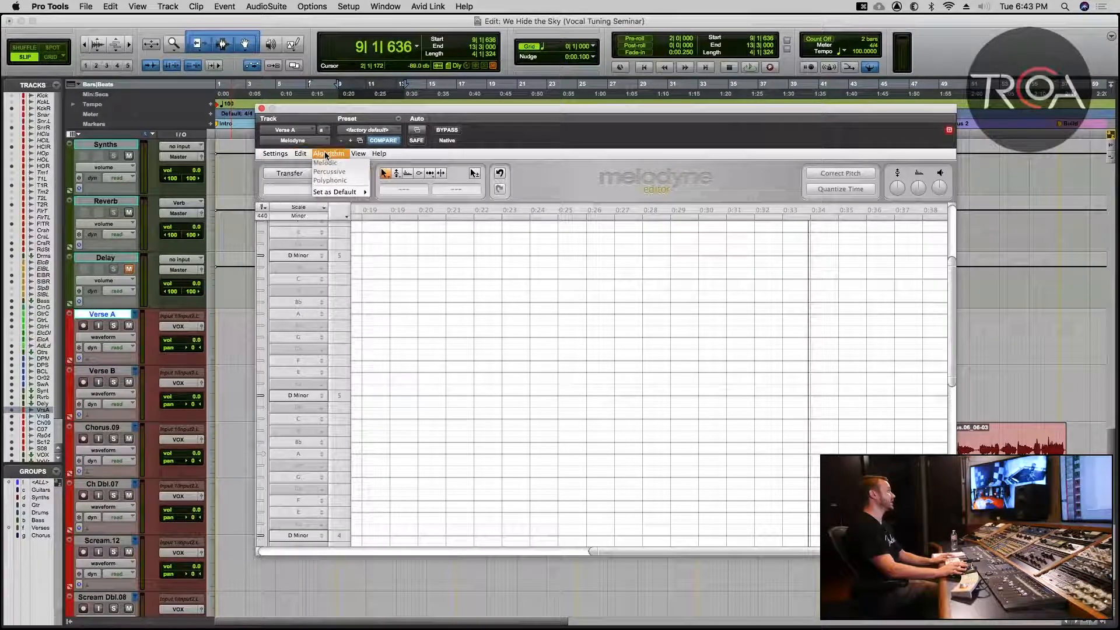
mouse_move(339, 192)
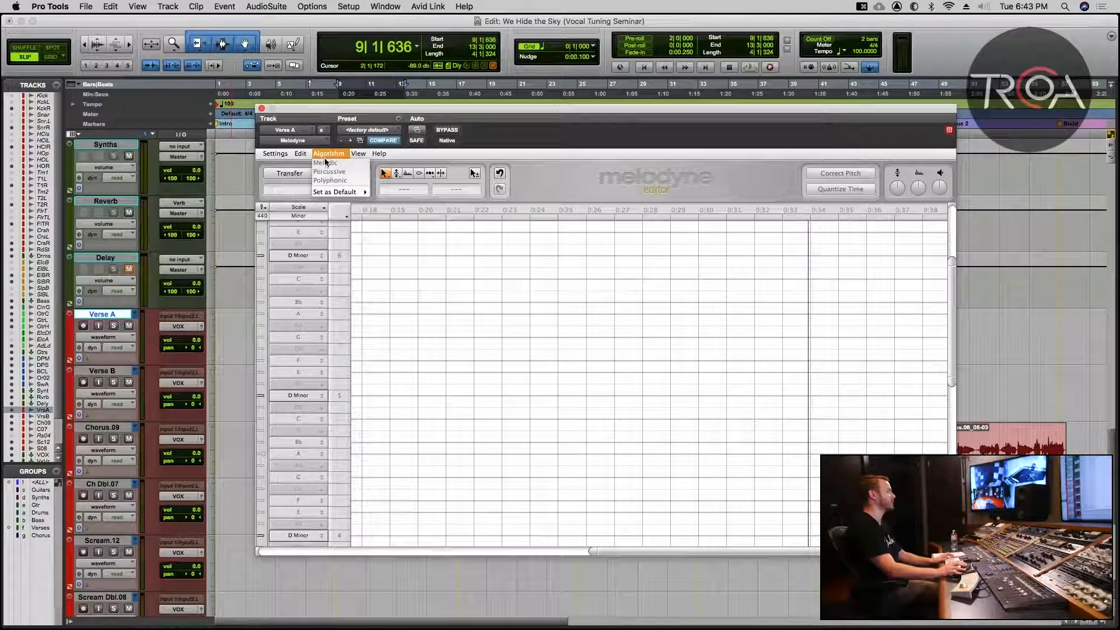
mouse_move(360, 153)
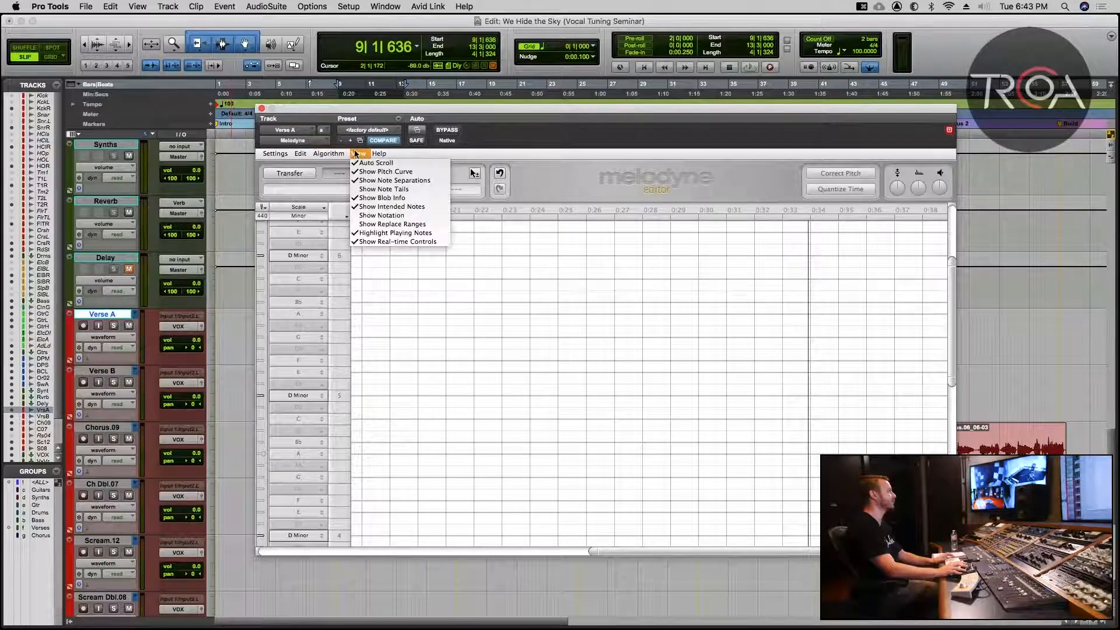
left_click(302, 154)
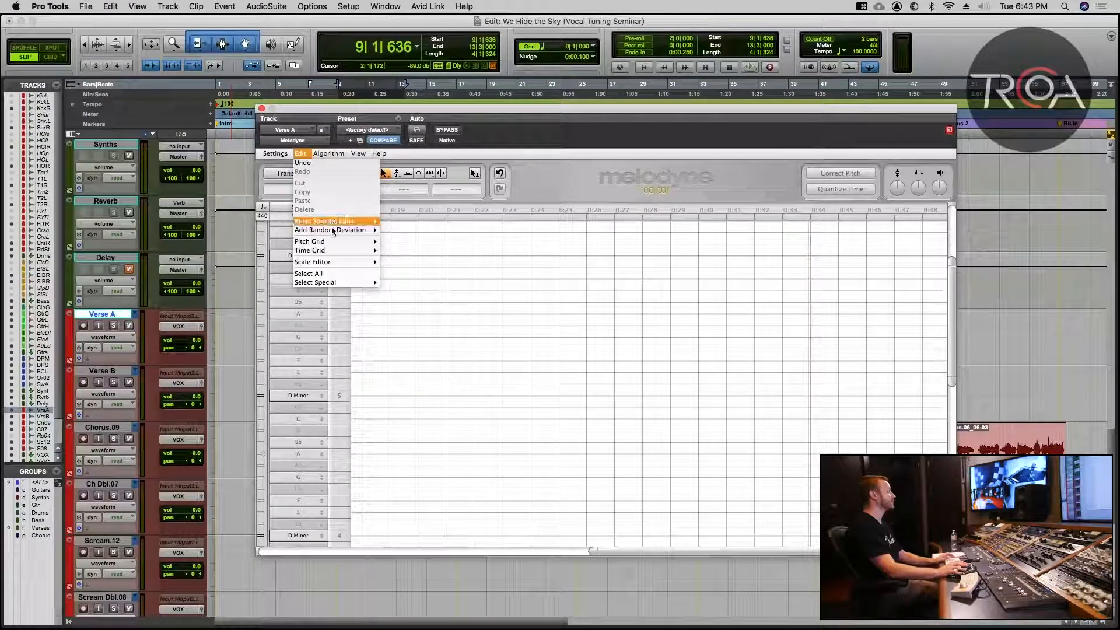
mouse_move(331, 237)
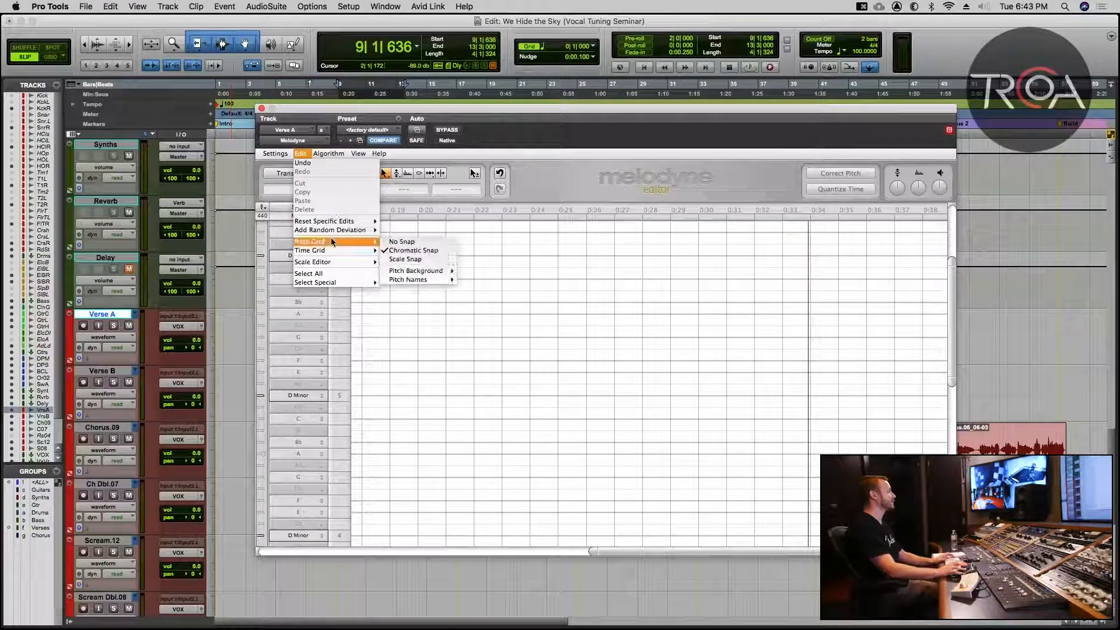
left_click(410, 242)
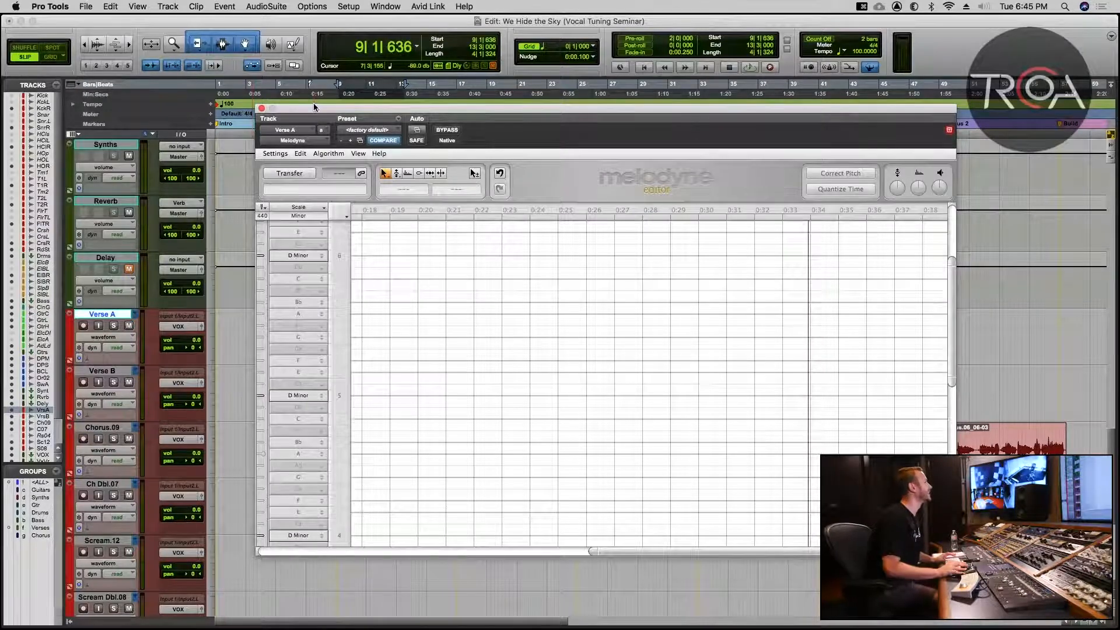
Step: Deactivate Melodyne's time grid and recheck the time grid options
left_click_drag(313, 110, 283, 107)
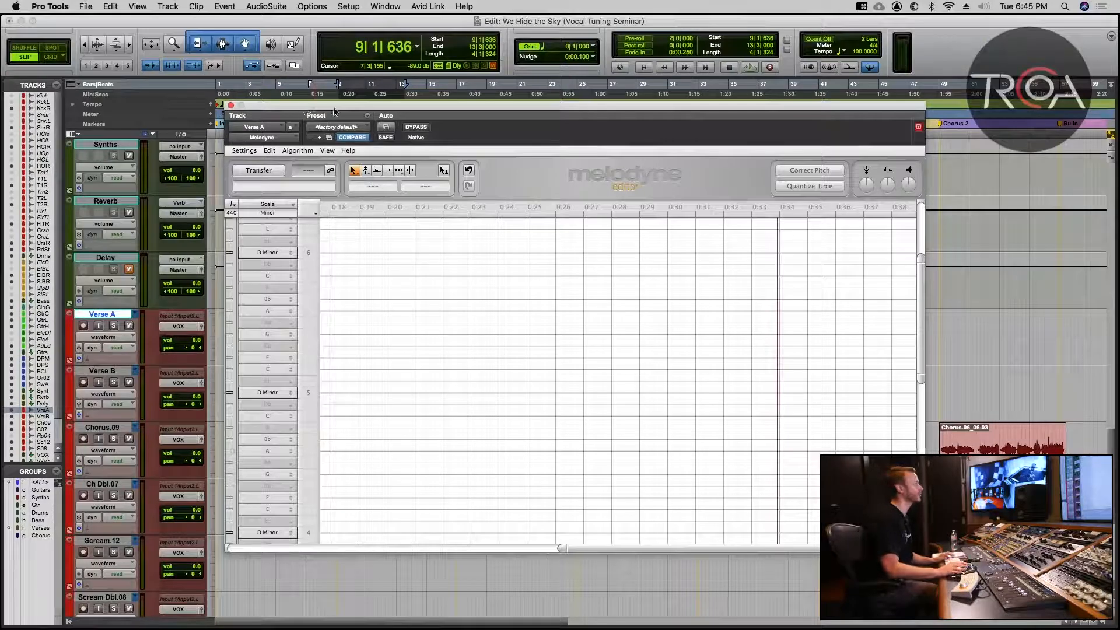
left_click_drag(335, 110, 337, 112)
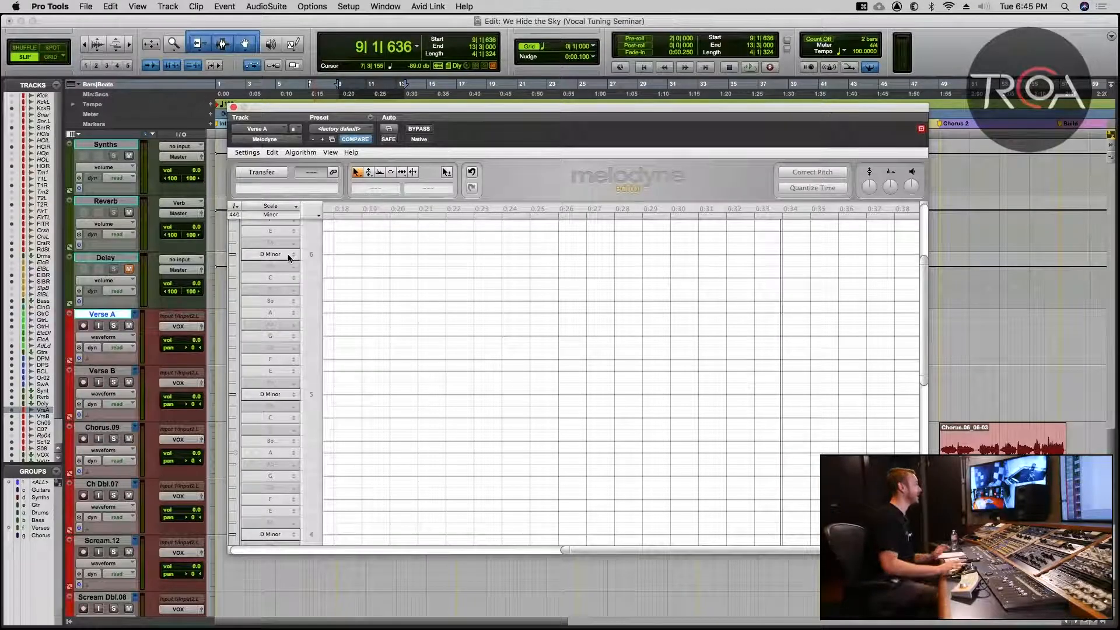
left_click(272, 152)
mouse_move(315, 241)
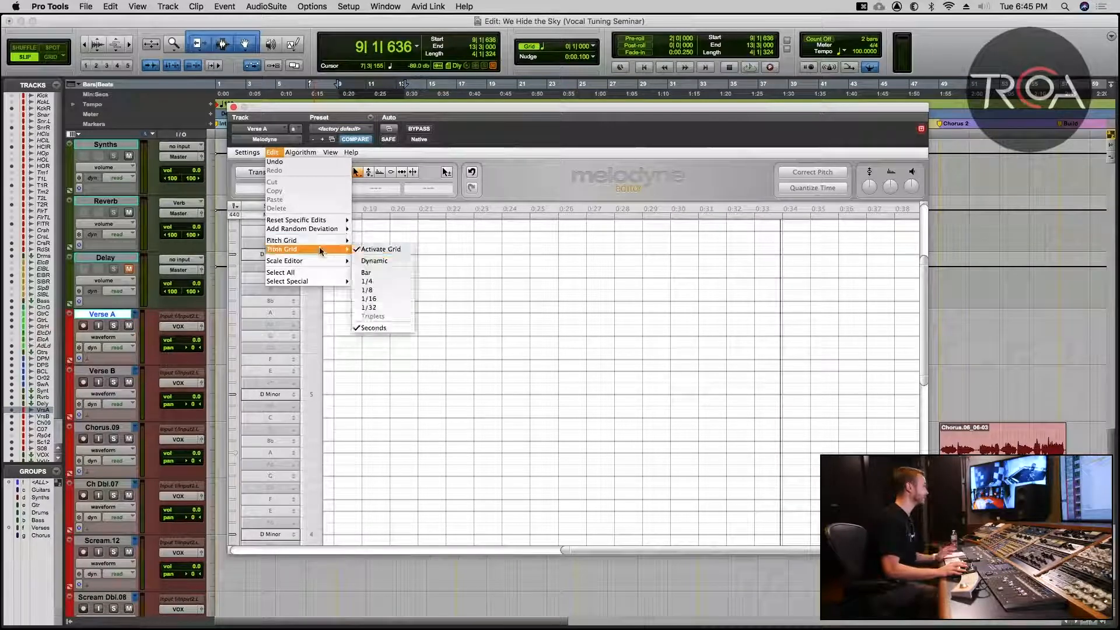
left_click(380, 251)
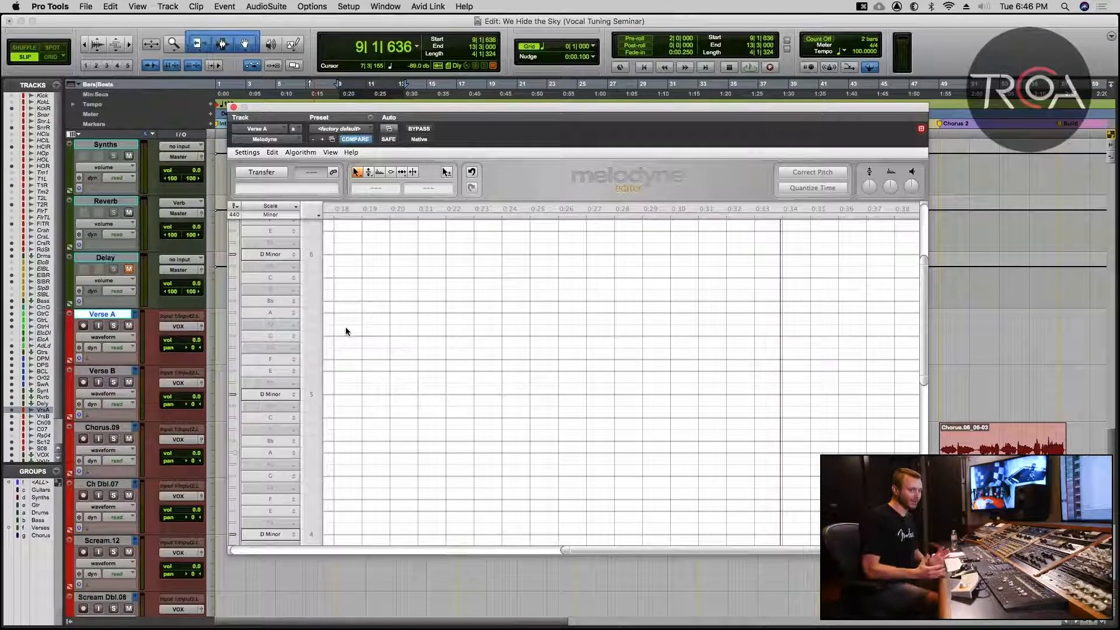
left_click(278, 152)
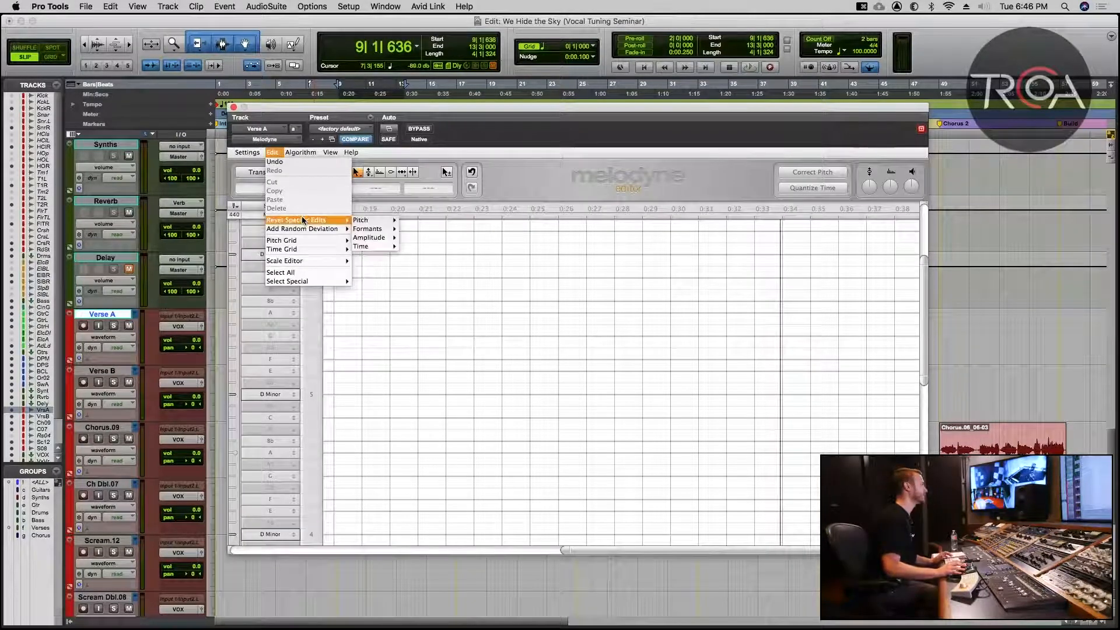
left_click(272, 155)
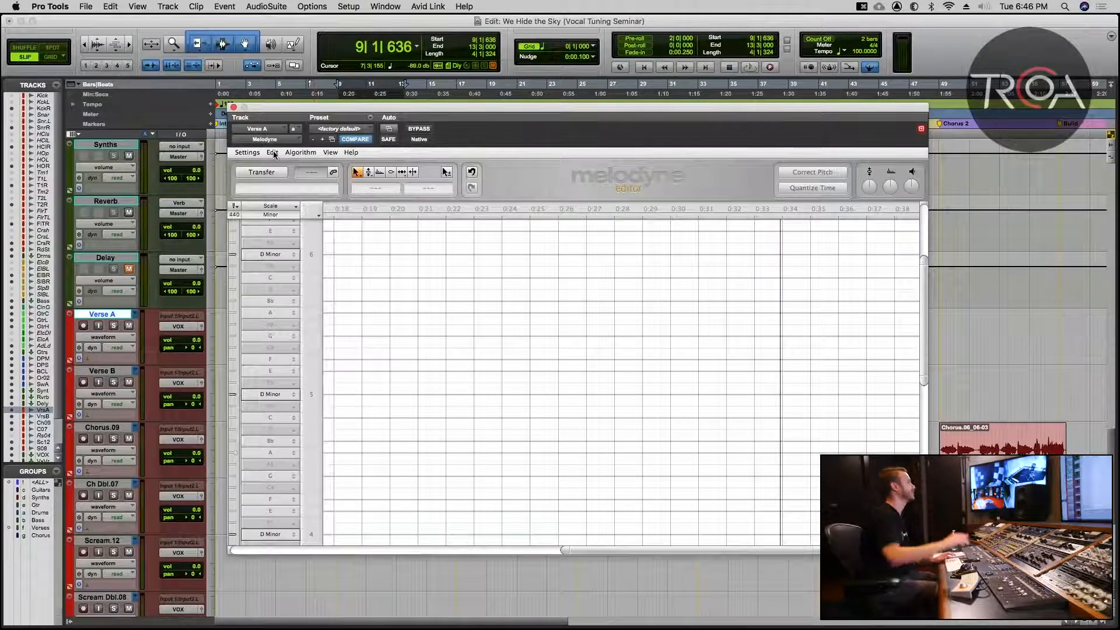
left_click(272, 153)
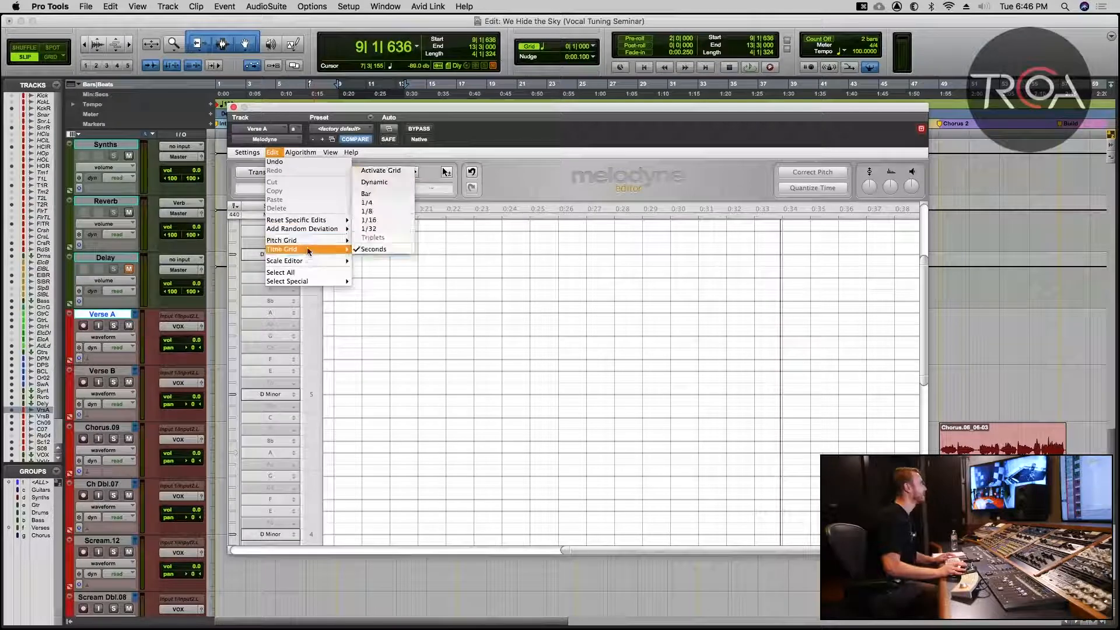
left_click(272, 153)
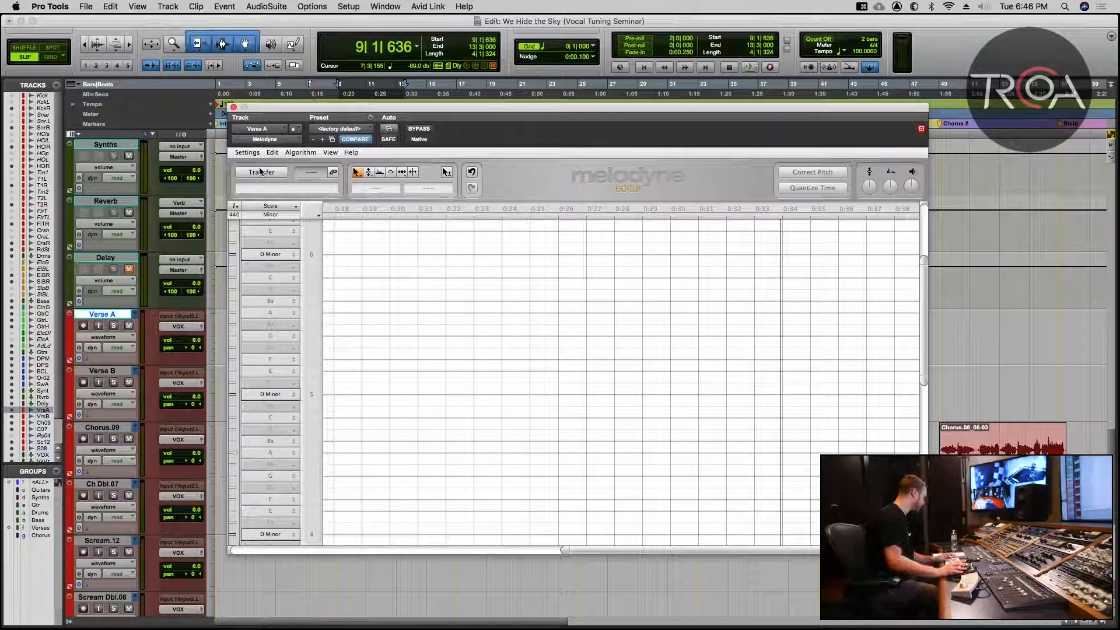
Step: Arm Melodyne's Transfer and play the selected Verse 1 clips to capture them into the note editor
mouse_move(259, 112)
left_mouse_down()
mouse_move(477, 113)
mouse_move(269, 128)
left_mouse_up()
left_click(287, 190)
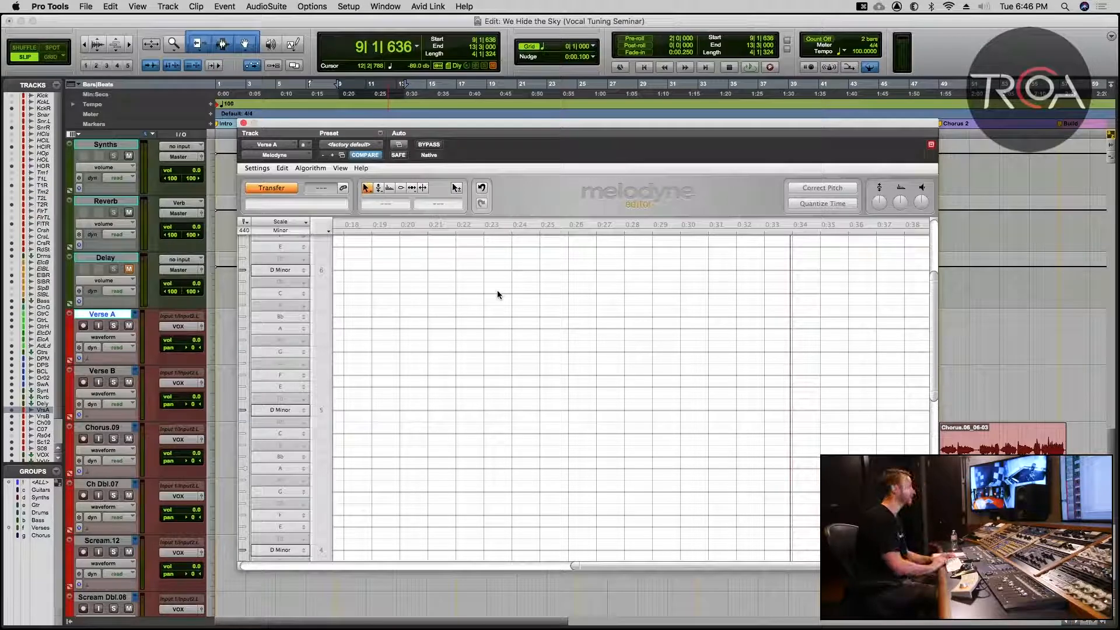
key("space")
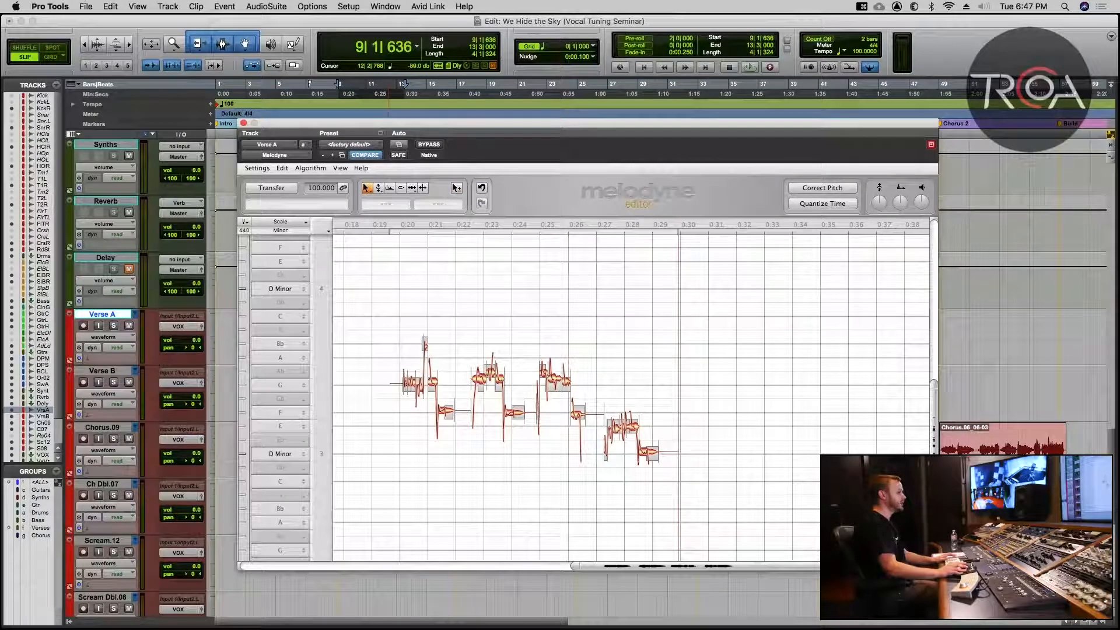
Step: Examine the captured Verse 1 notes up close and play the selection back past the first phrase
left_click_drag(867, 566, 741, 566)
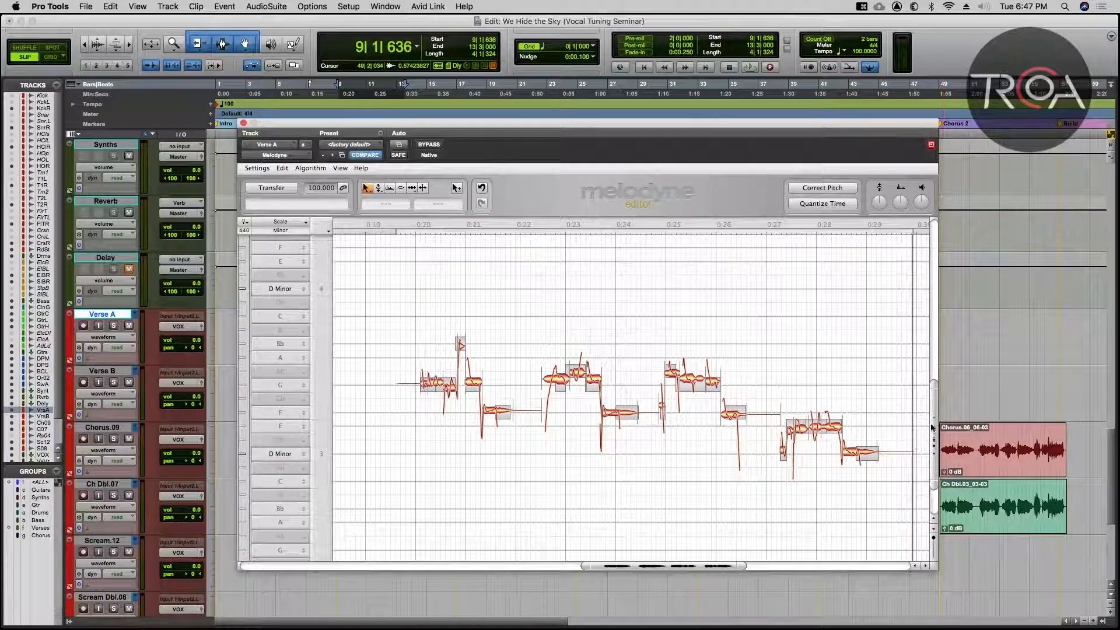
mouse_move(932, 427)
left_mouse_down()
mouse_move(933, 400)
mouse_move(933, 448)
mouse_move(934, 430)
left_mouse_up()
left_click_drag(934, 389, 935, 446)
left_click_drag(934, 490, 934, 462)
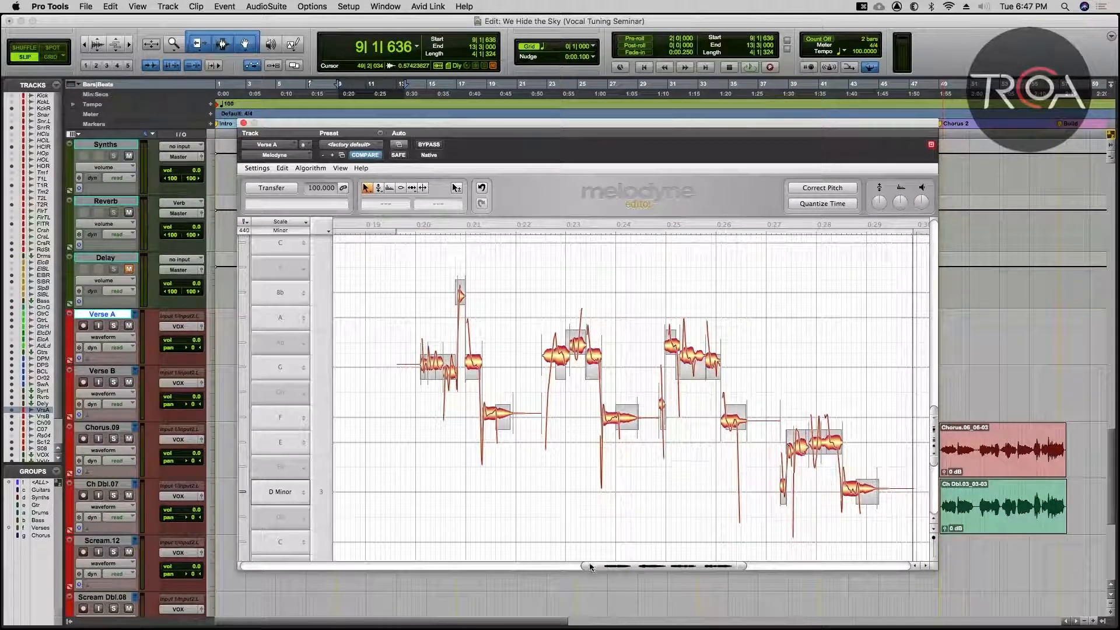
left_click_drag(586, 566, 596, 567)
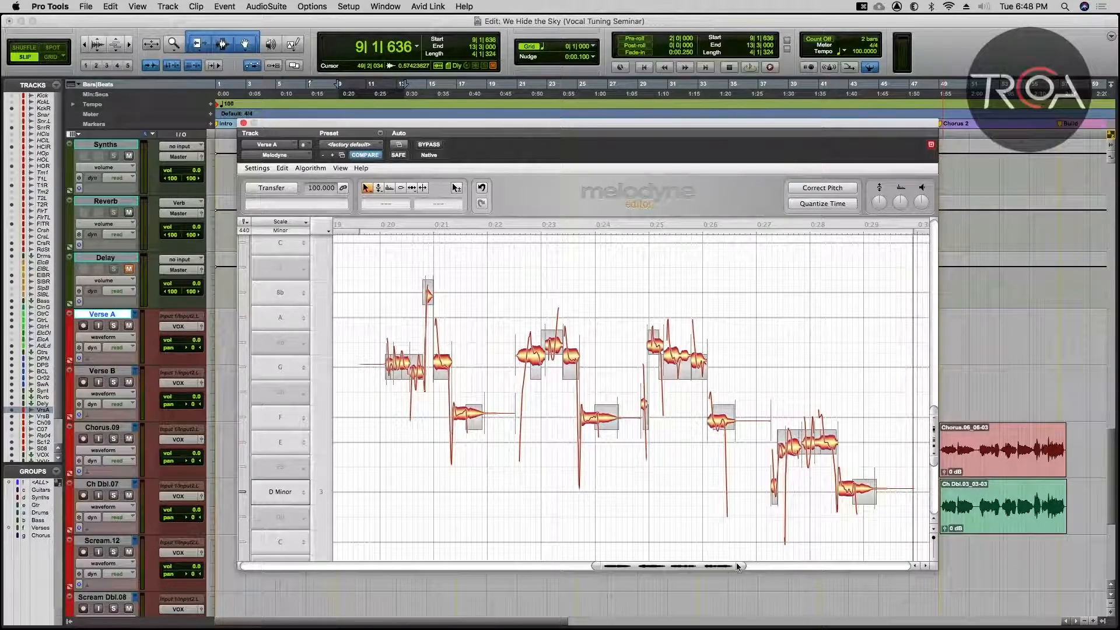
left_click_drag(739, 565, 665, 565)
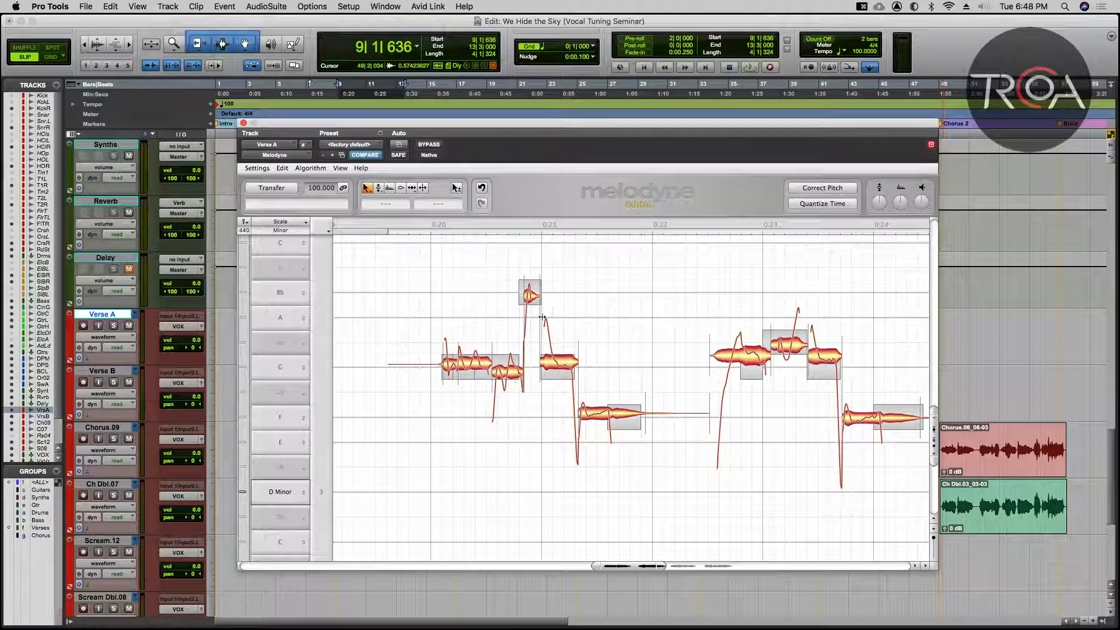
key("space")
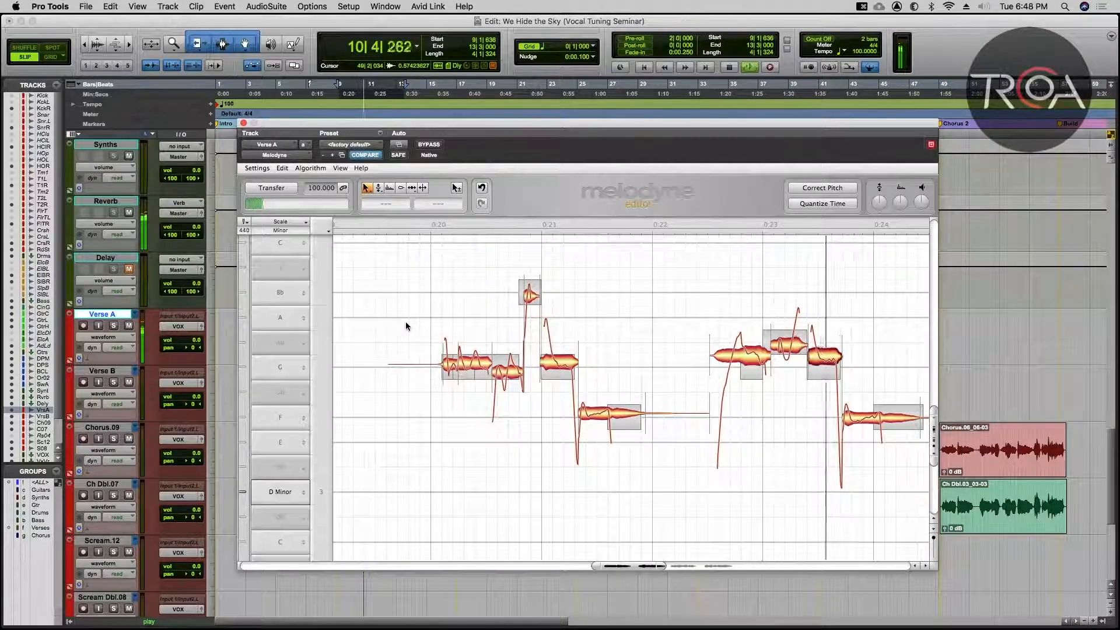
key("space")
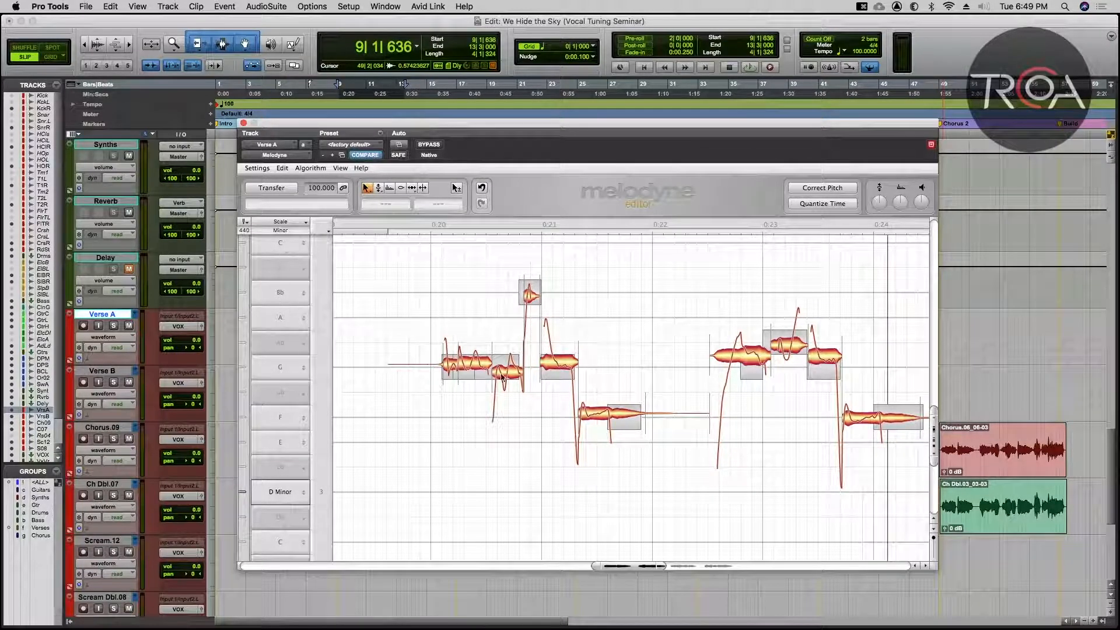
Step: Shift the second note of the first phrase to G3 +15 ct, then deselect it
left_click(470, 367)
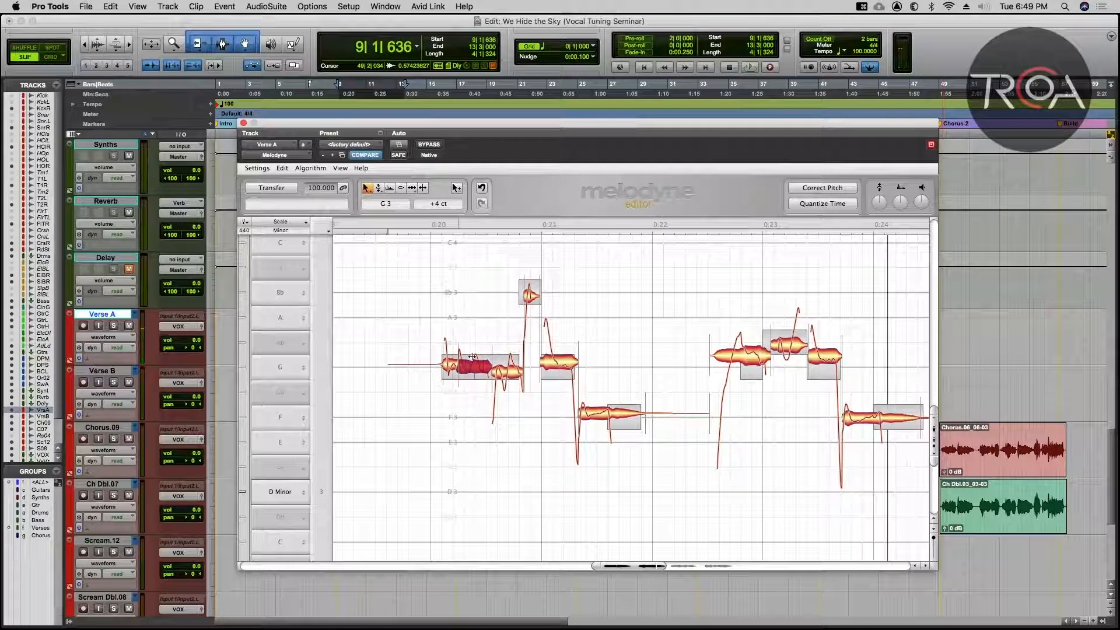
left_click_drag(468, 369, 471, 364)
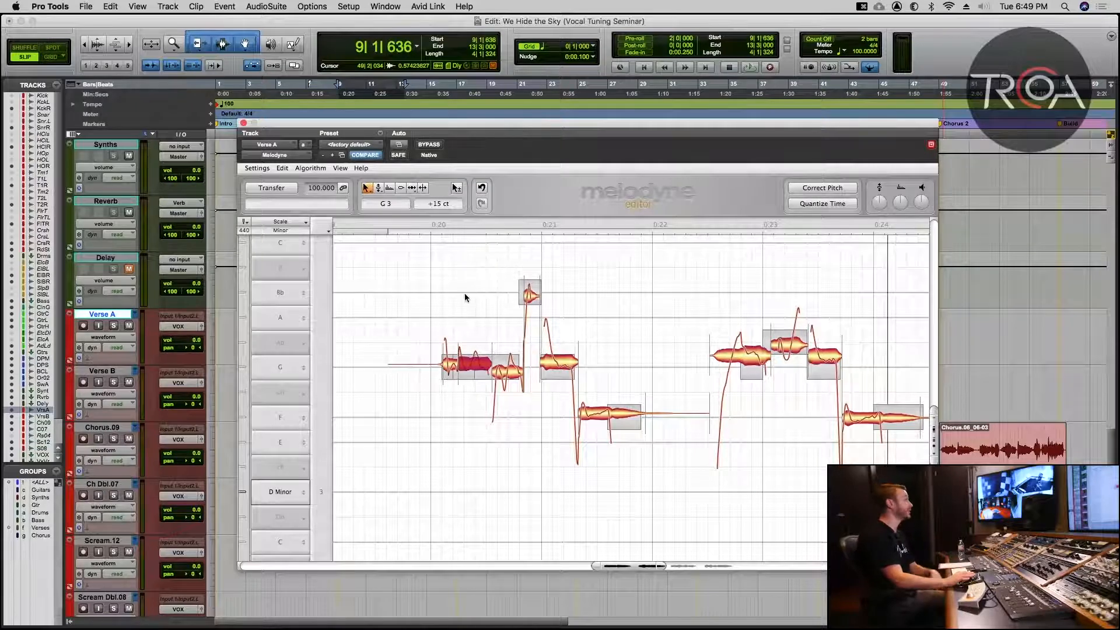
left_click(422, 339)
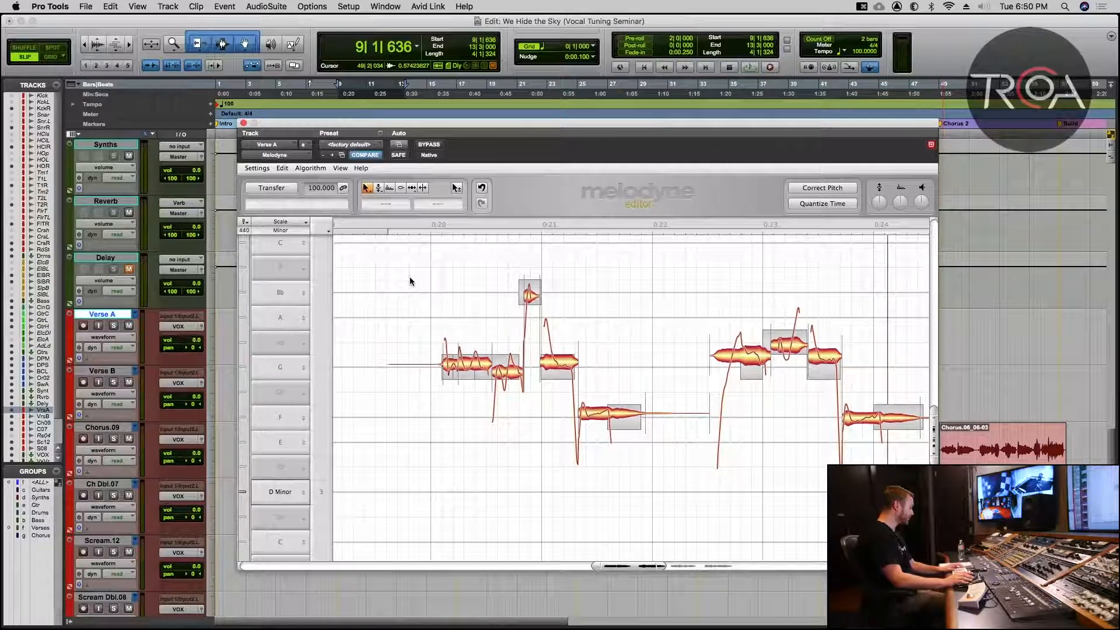
Step: Look through the editing tools offered in the note editor, including the Formant Tool and Amplitude Tool
right_click(422, 303)
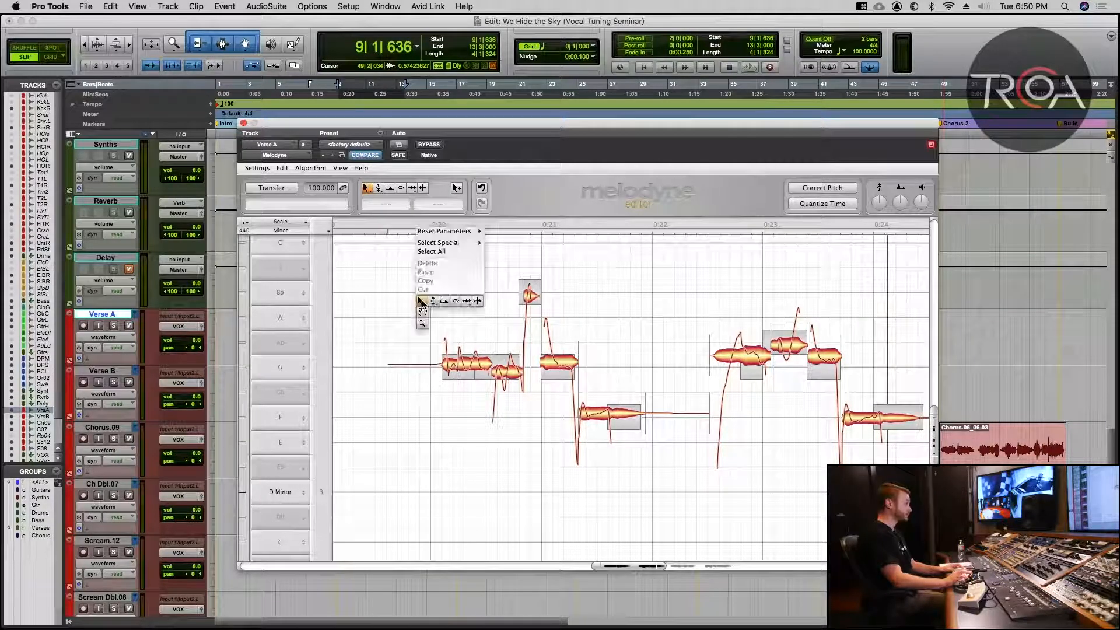
left_click(395, 283)
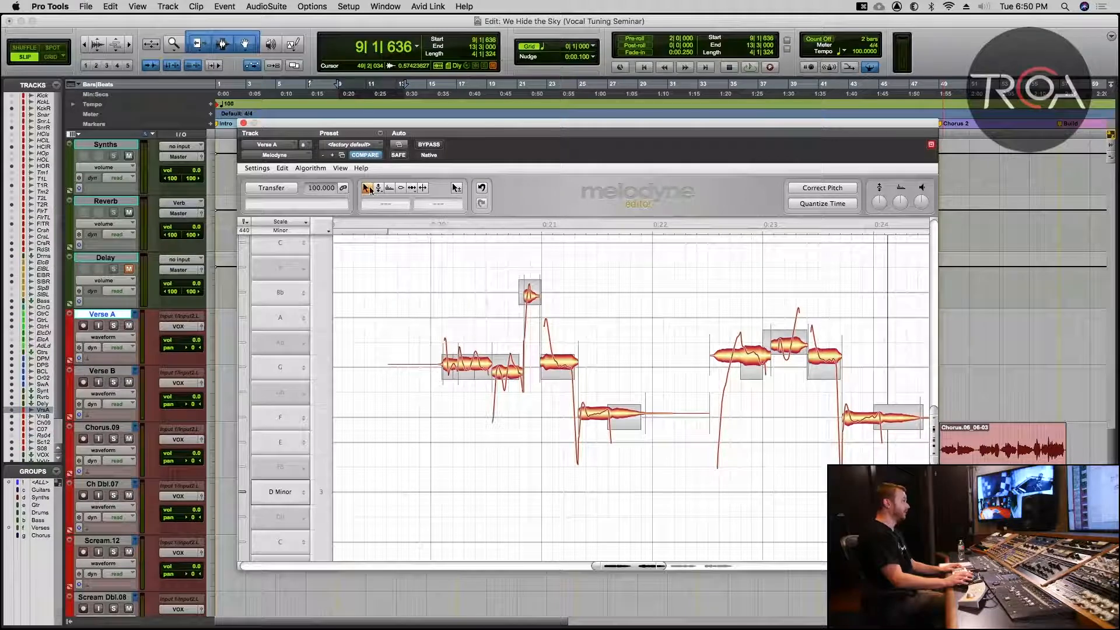
right_click(450, 277)
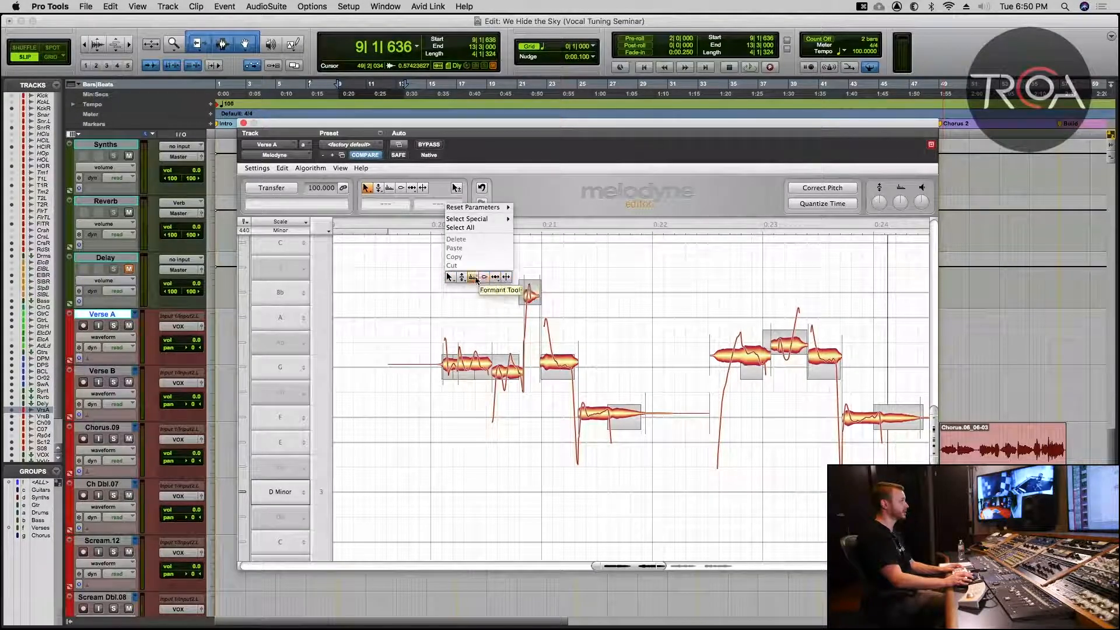
mouse_move(450, 282)
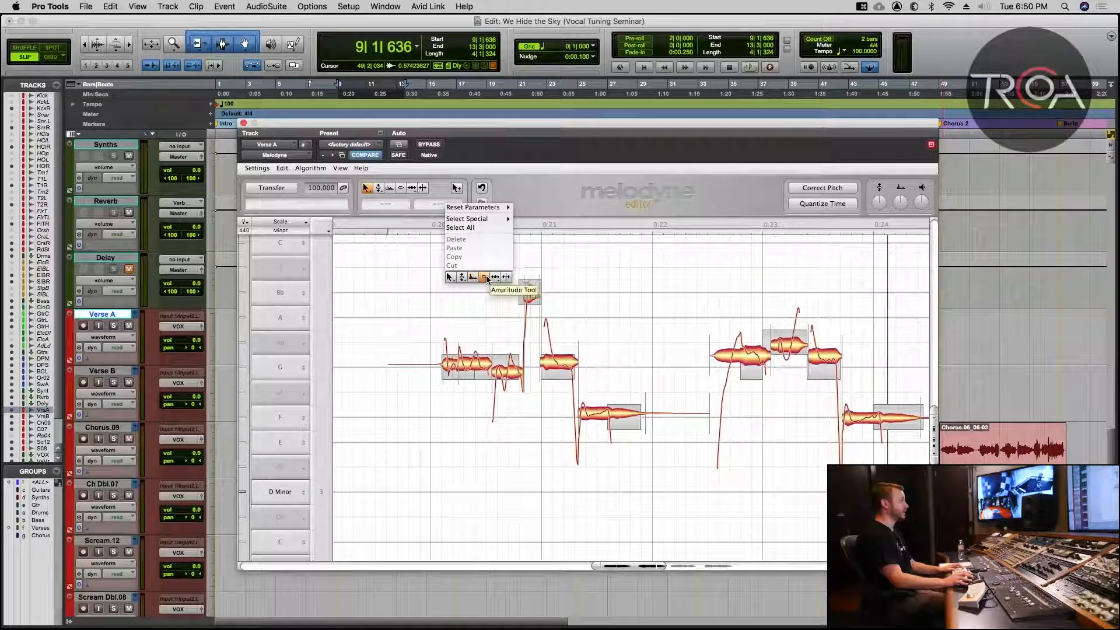
left_click(396, 295)
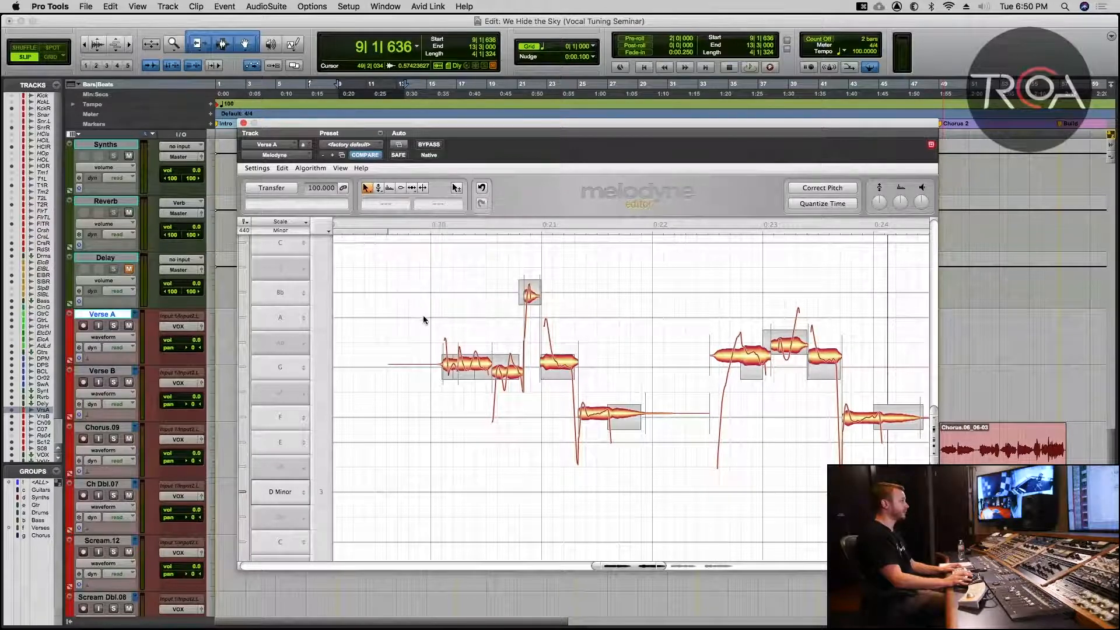
Step: Enlarge the first phrase with the Zoom tool, try the Formant Tool and switch to the Time tool
right_click(423, 315)
left_click(426, 339)
left_click_drag(451, 340, 509, 331)
right_click(509, 332)
left_click(513, 329)
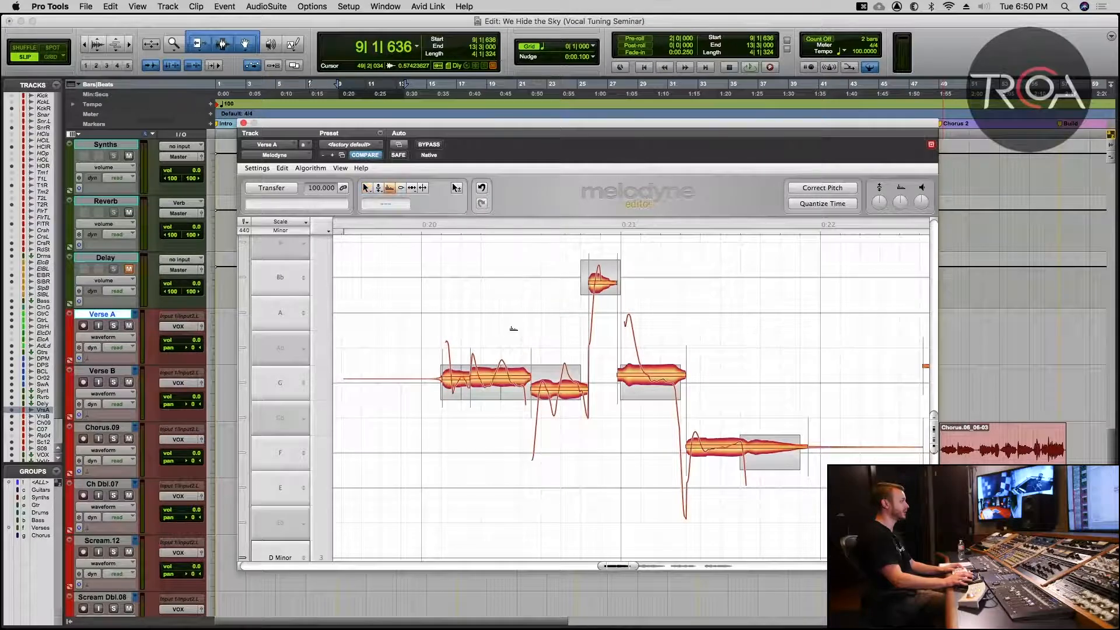
right_click(515, 331)
left_click(537, 331)
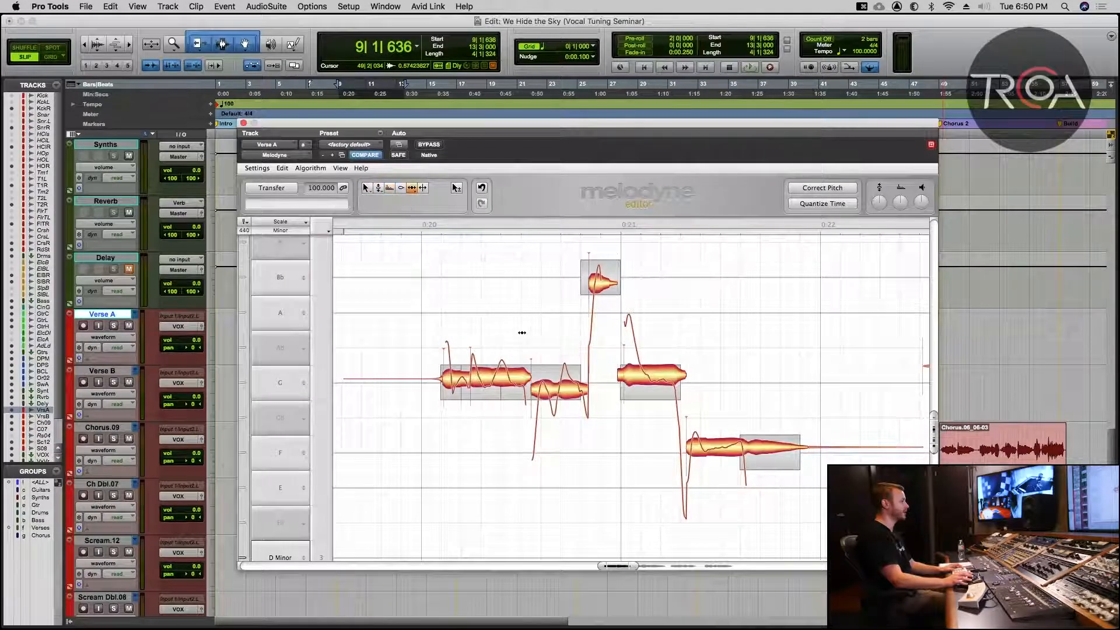
Step: Switch back to the Main Tool and widen the note editor view to show the phrases after the first one
right_click(524, 320)
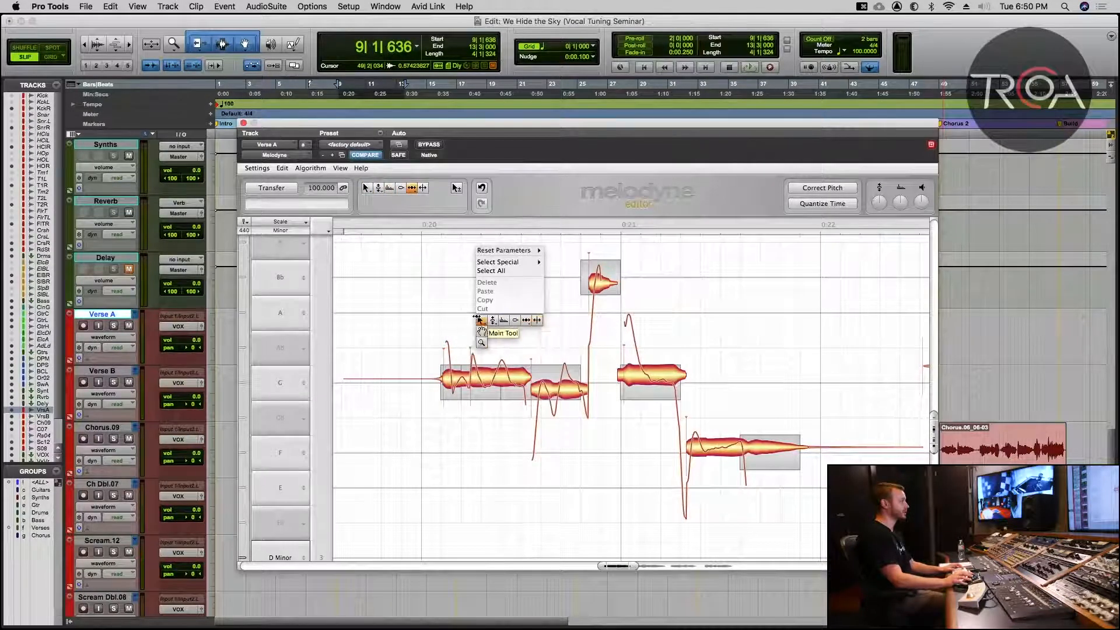
left_click(480, 320)
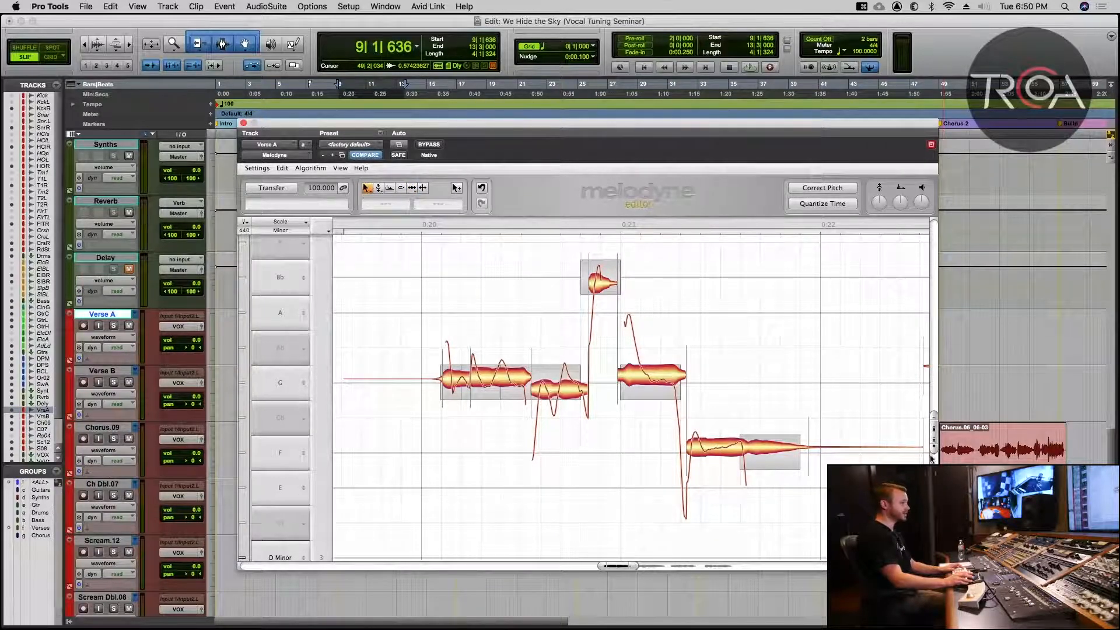
left_click_drag(934, 451, 933, 415)
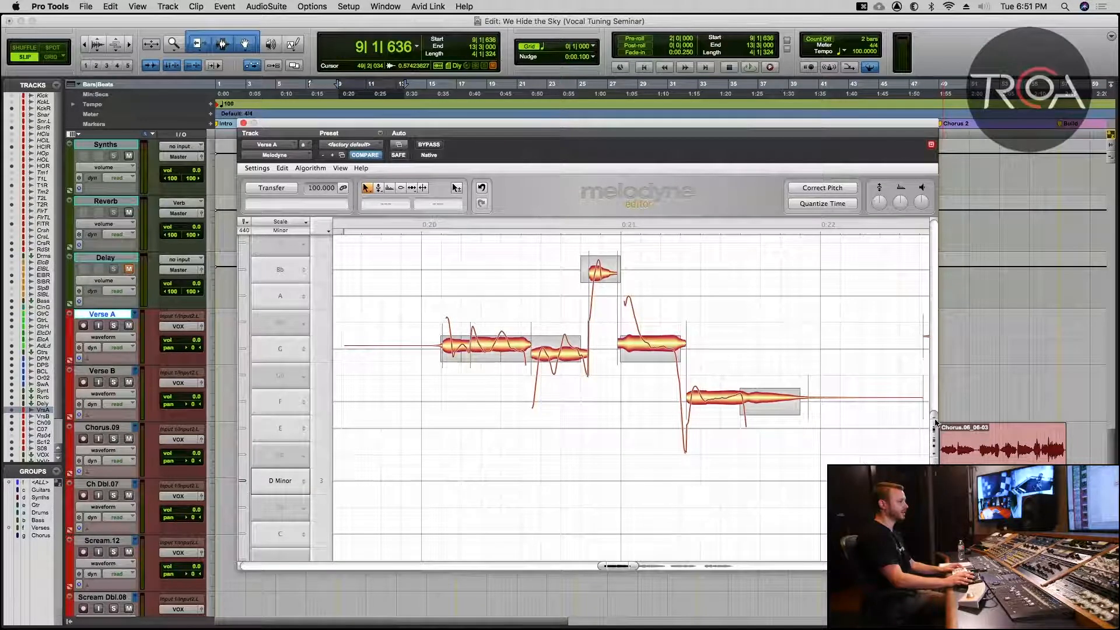
left_click_drag(933, 416, 934, 408)
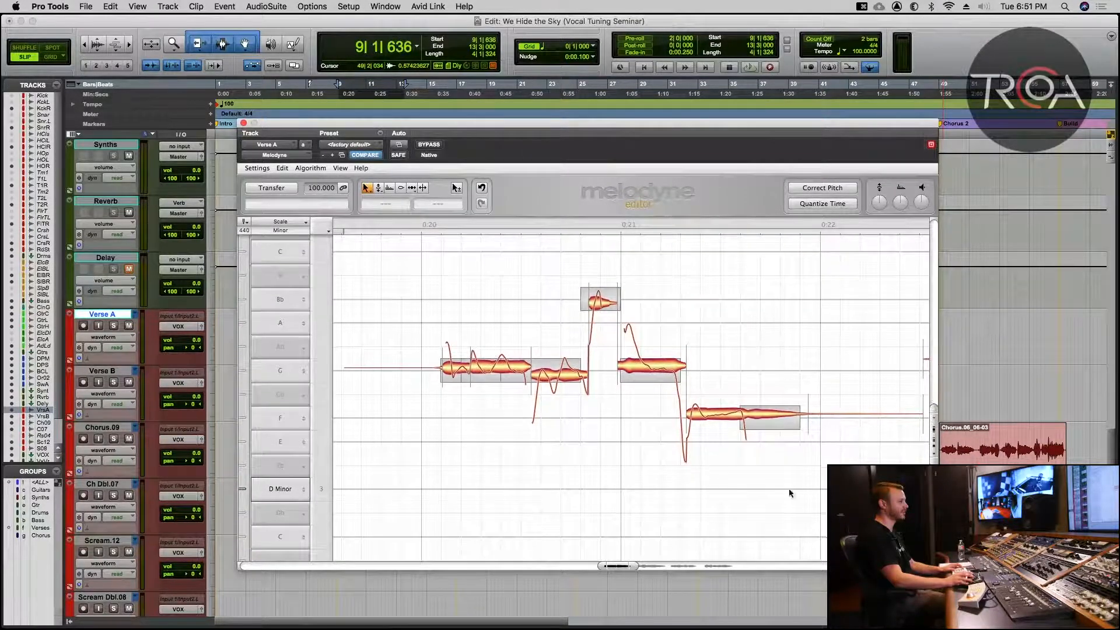
left_click_drag(634, 567, 744, 577)
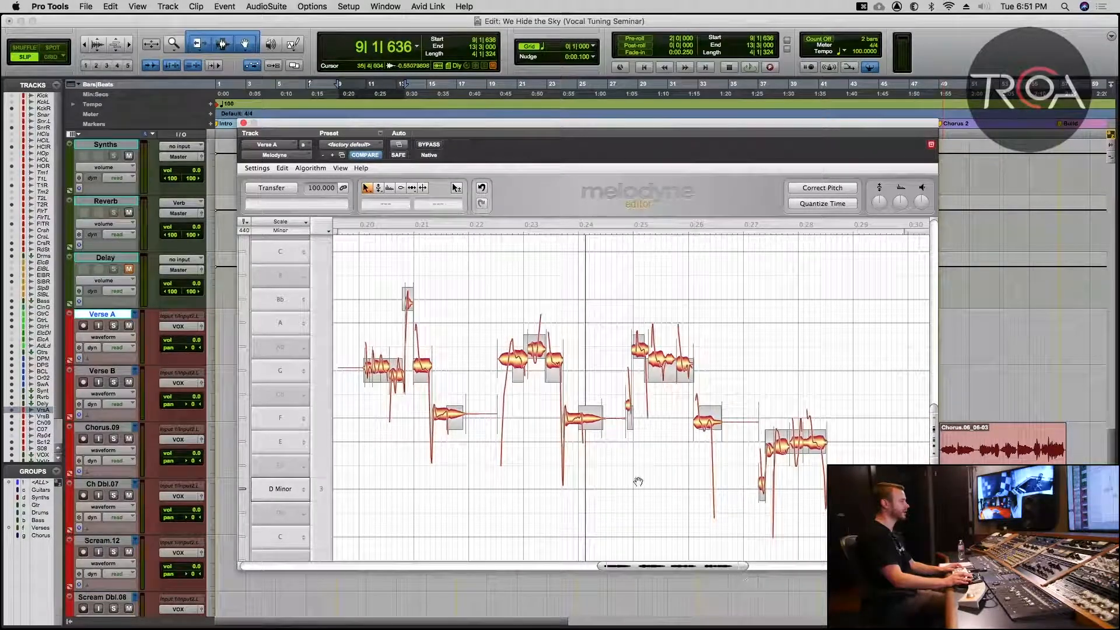
Step: Check the tool choices in the note editor, then select all notes of the first phrase and deselect them
right_click(352, 273)
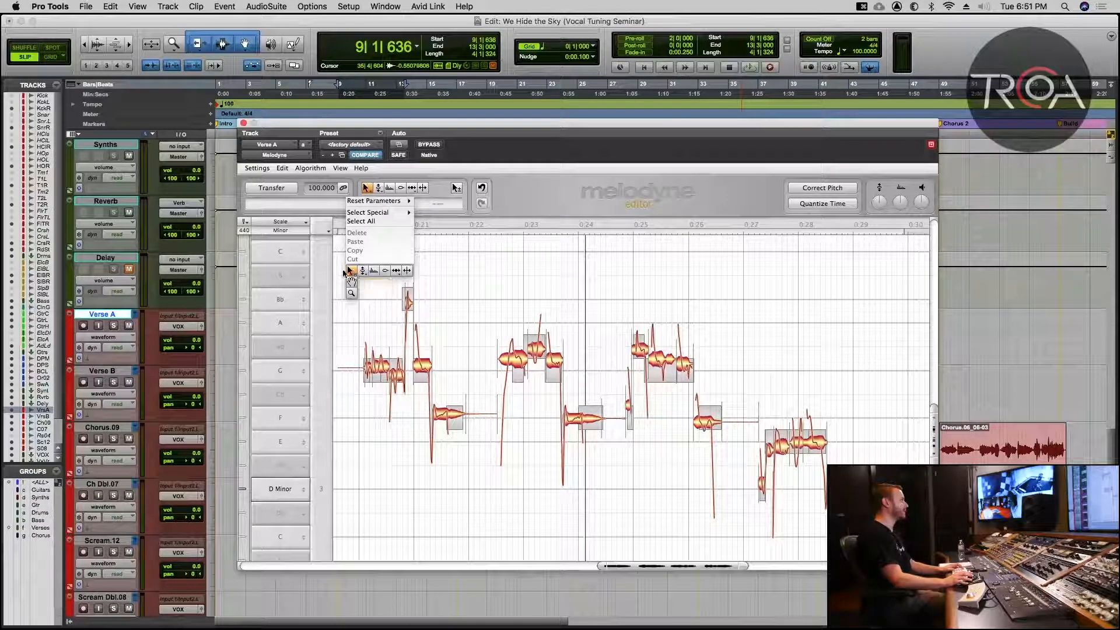
mouse_move(352, 272)
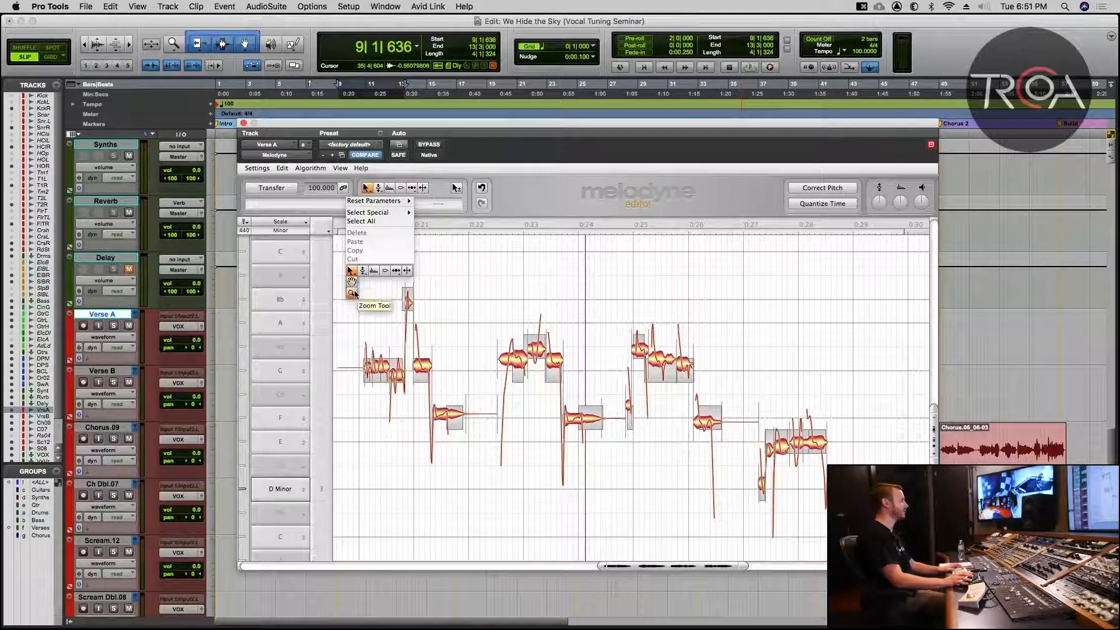
left_click(376, 335)
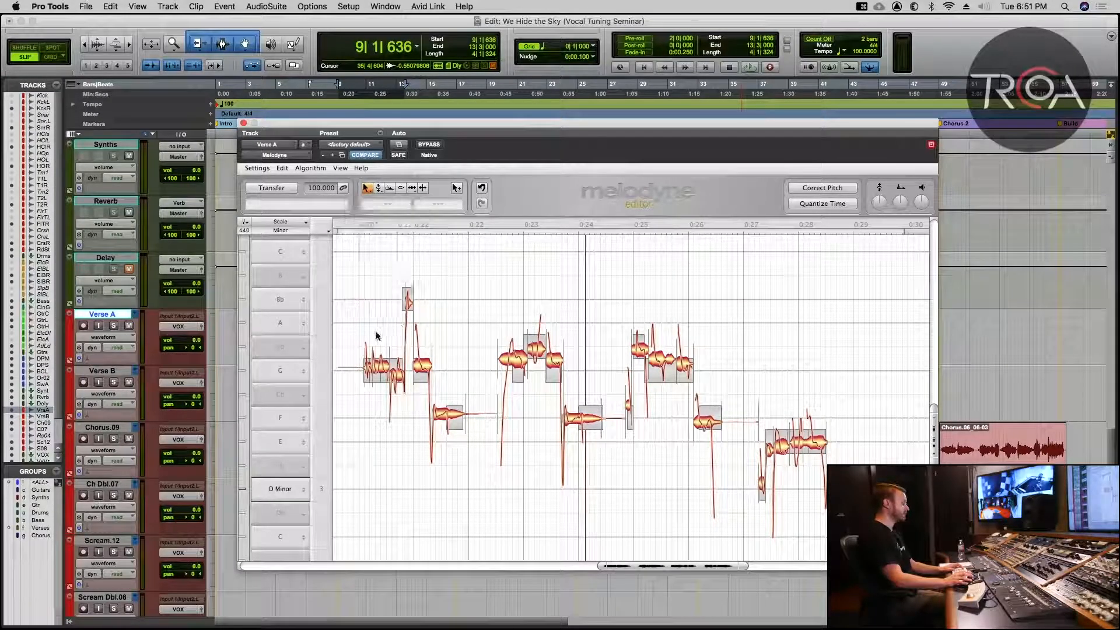
left_click_drag(352, 283, 476, 422)
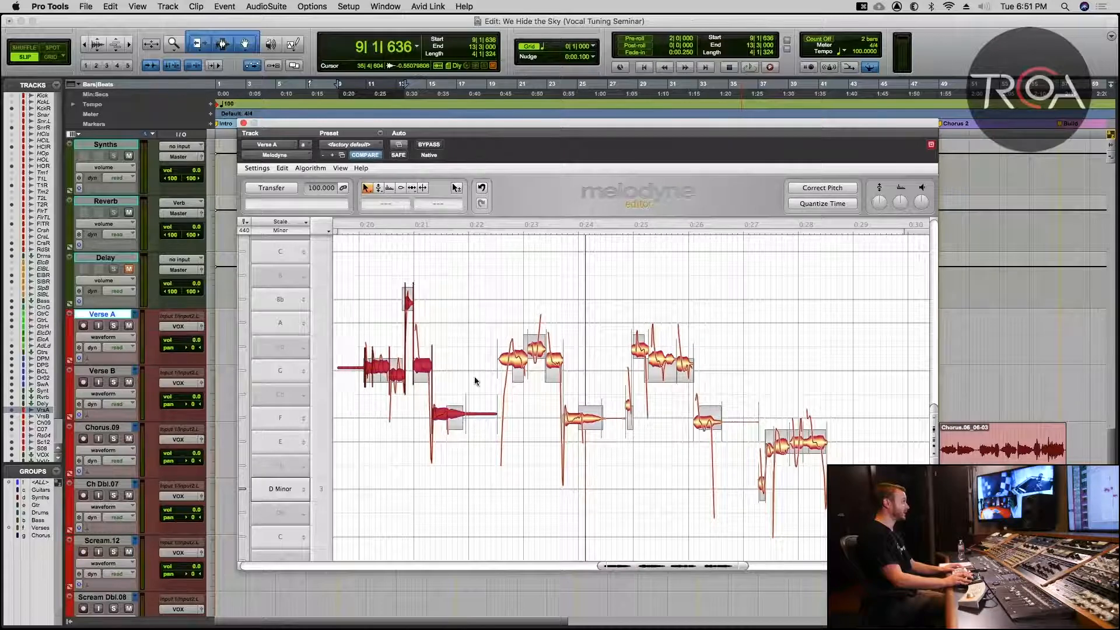
left_click(472, 333)
Step: Try moving the note after the high B flat to G3 -14 ct, then to +7 ct with the Pitch Tool, and undo both moves
mouse_move(423, 368)
left_mouse_down()
mouse_move(421, 321)
mouse_move(429, 403)
mouse_move(422, 359)
mouse_move(423, 395)
mouse_move(422, 374)
left_mouse_up()
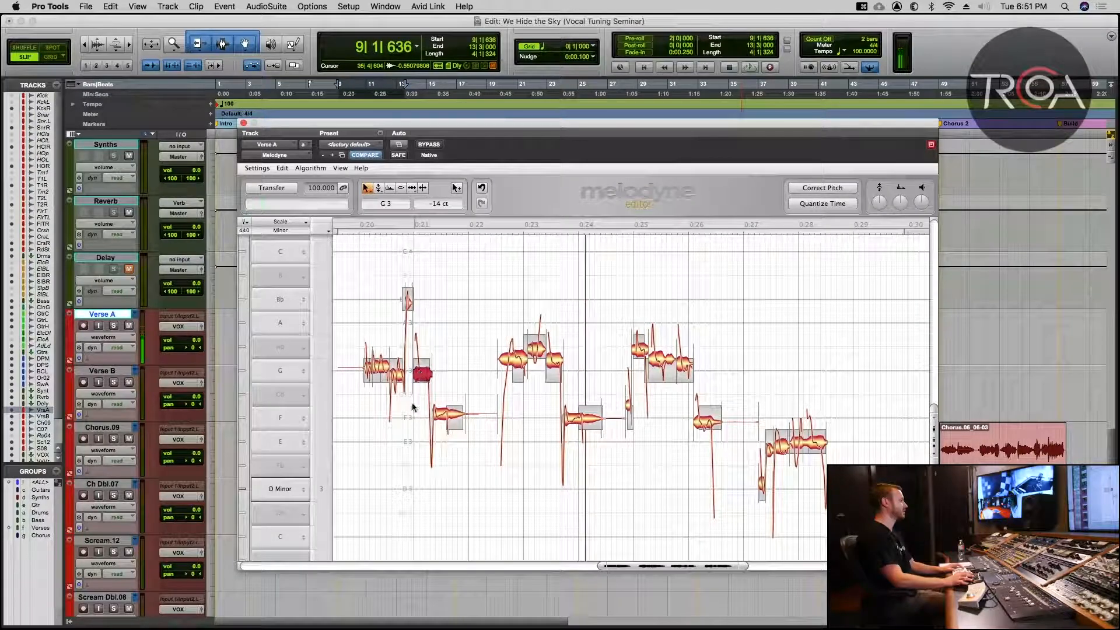
right_click(431, 319)
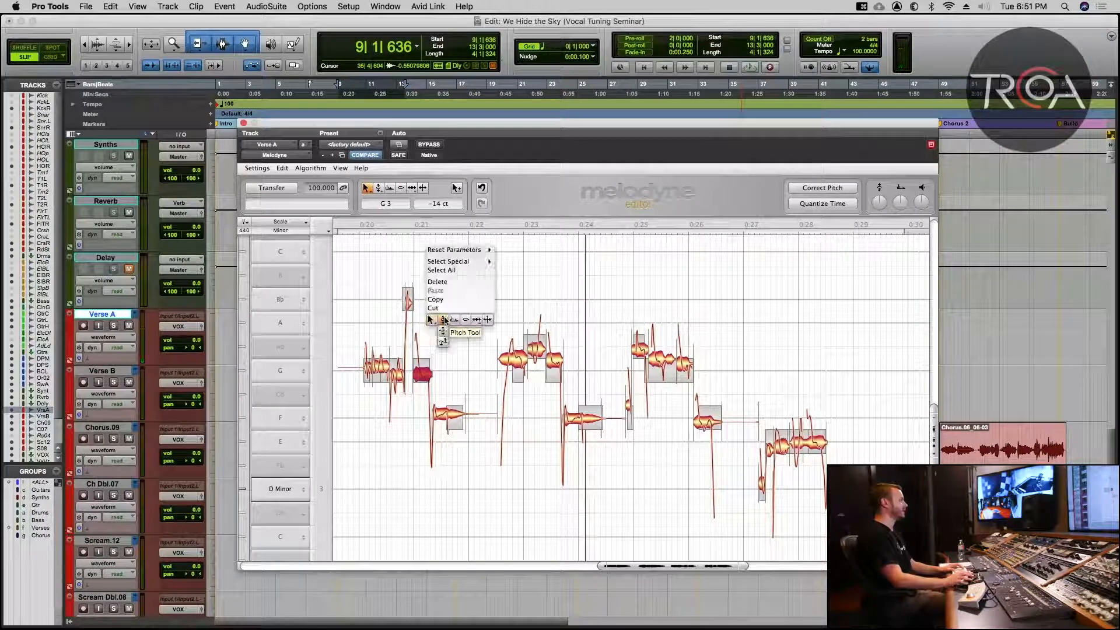
left_click(444, 320)
left_click_drag(417, 368, 418, 366)
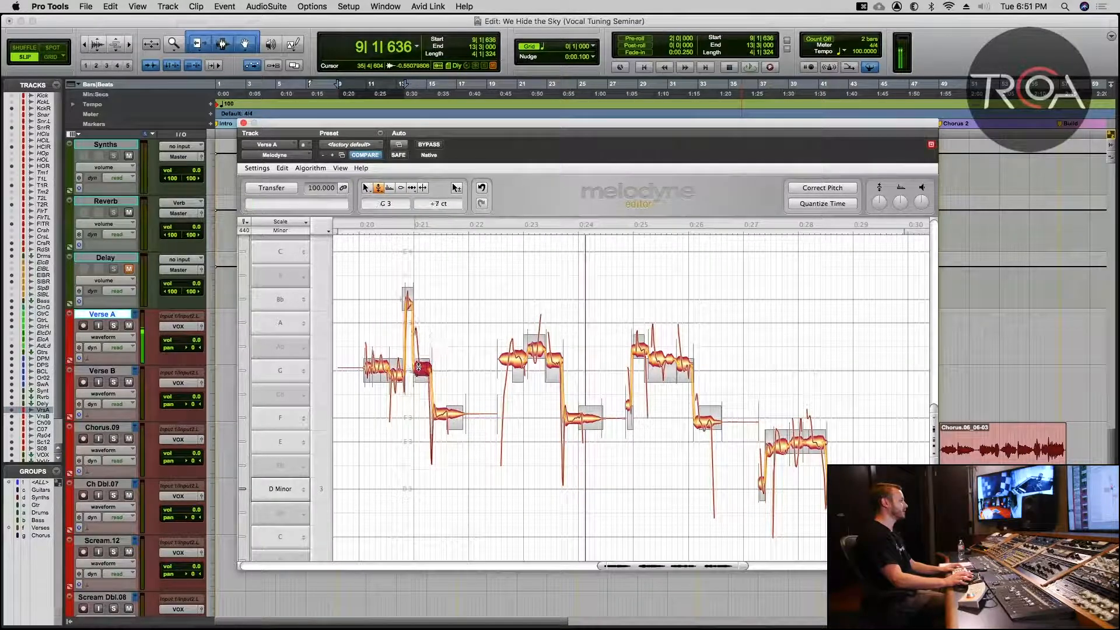
key("super+z")
key("super+z")
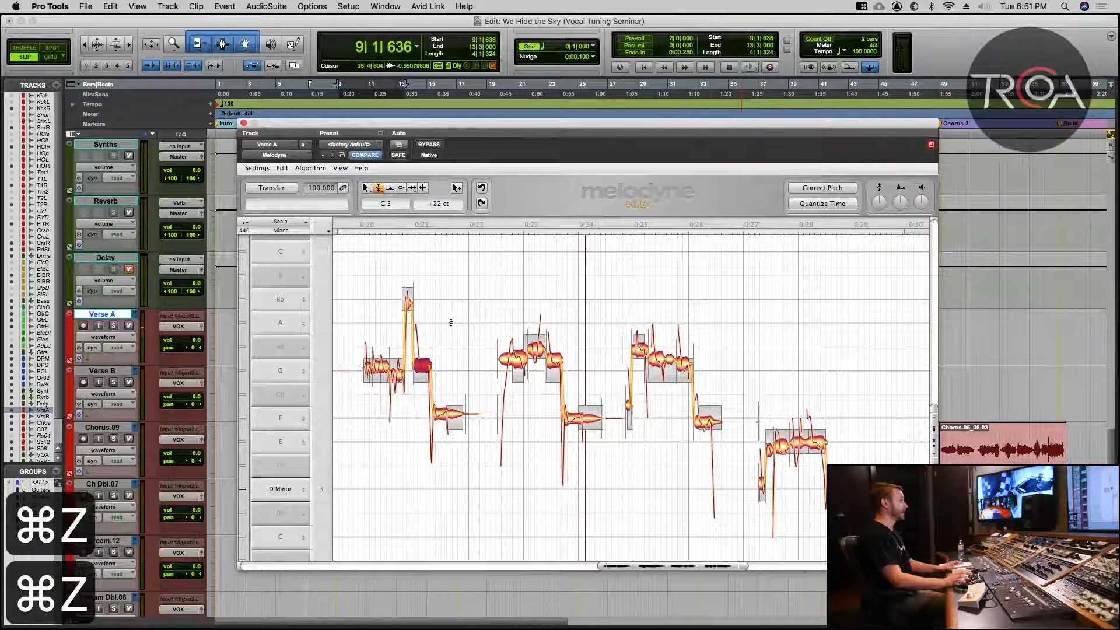
Step: Return to the Main Tool, undo the preceding edit and deselect the note after the high B flat
right_click(450, 322)
left_click(446, 263)
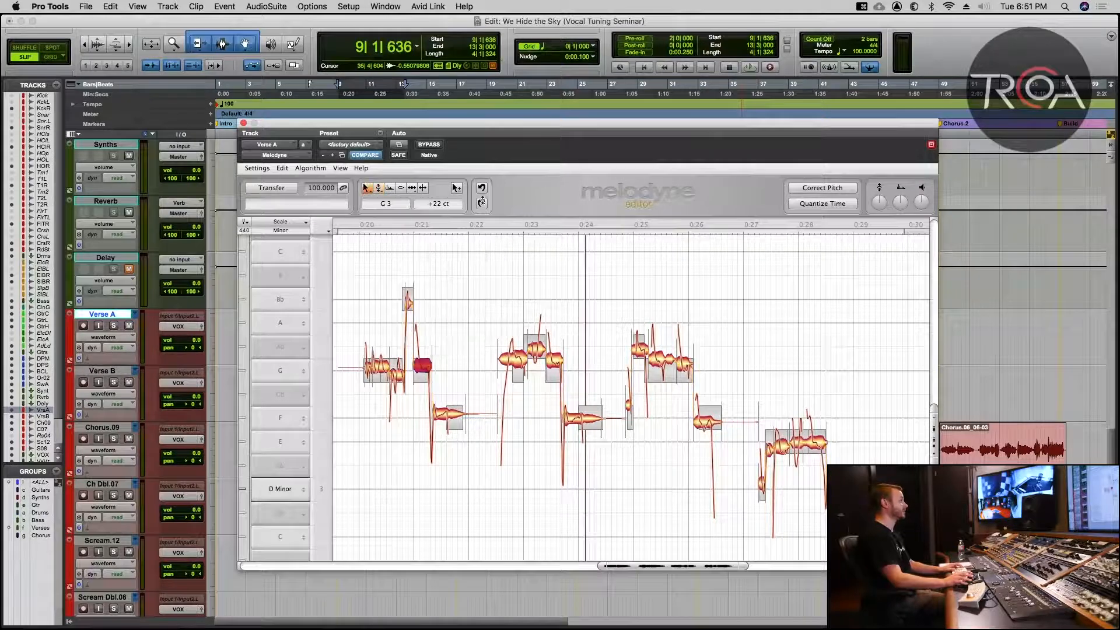
right_click(440, 307)
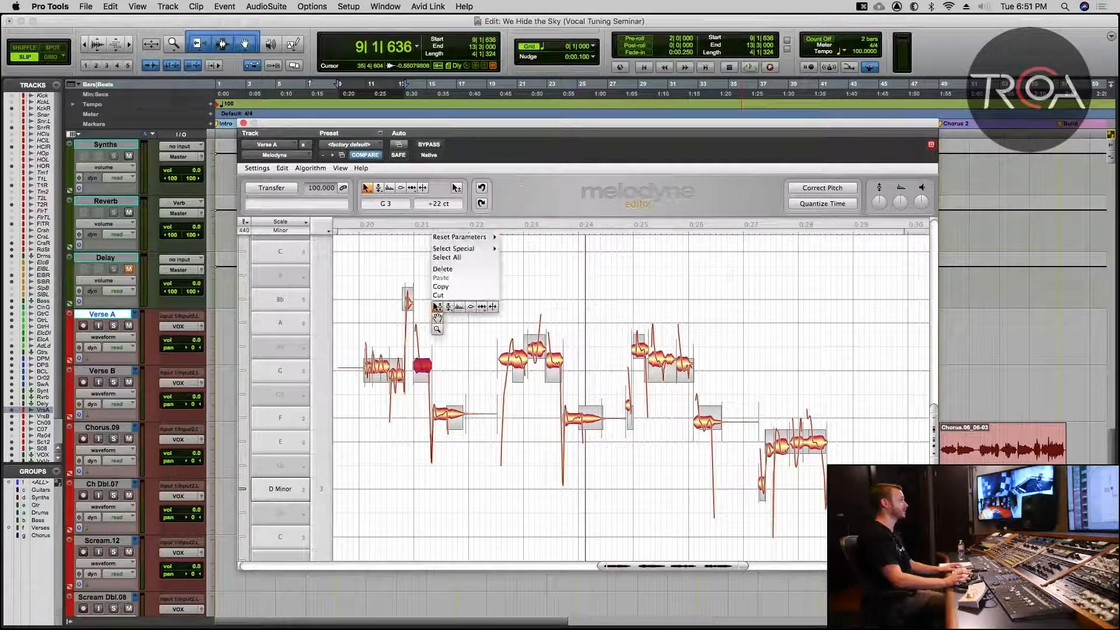
left_click(438, 304)
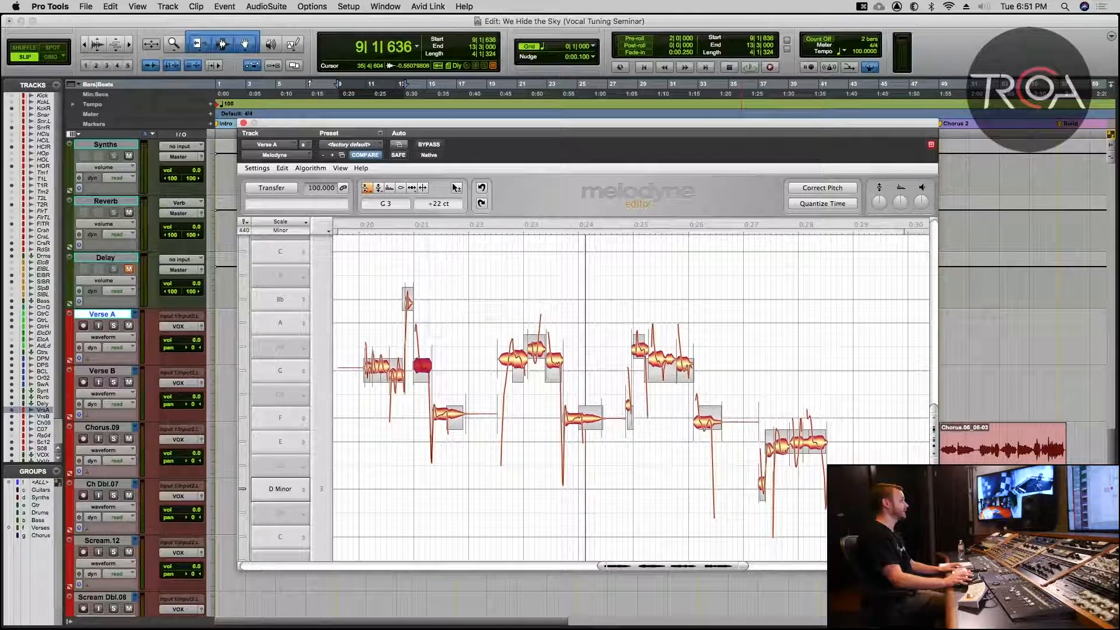
left_click(480, 187)
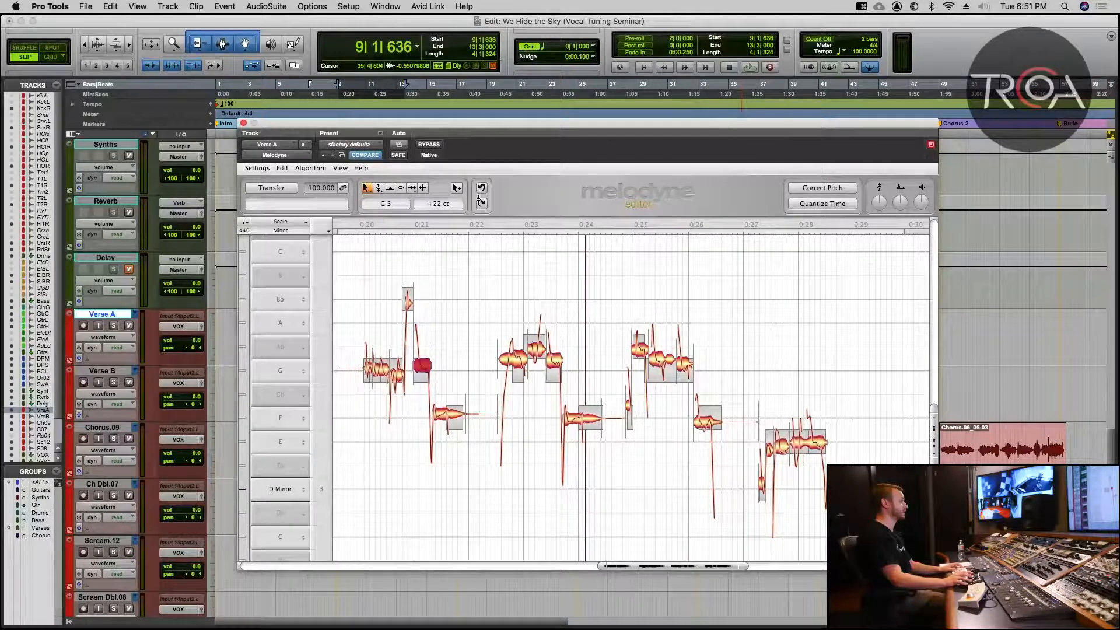
left_click(445, 326)
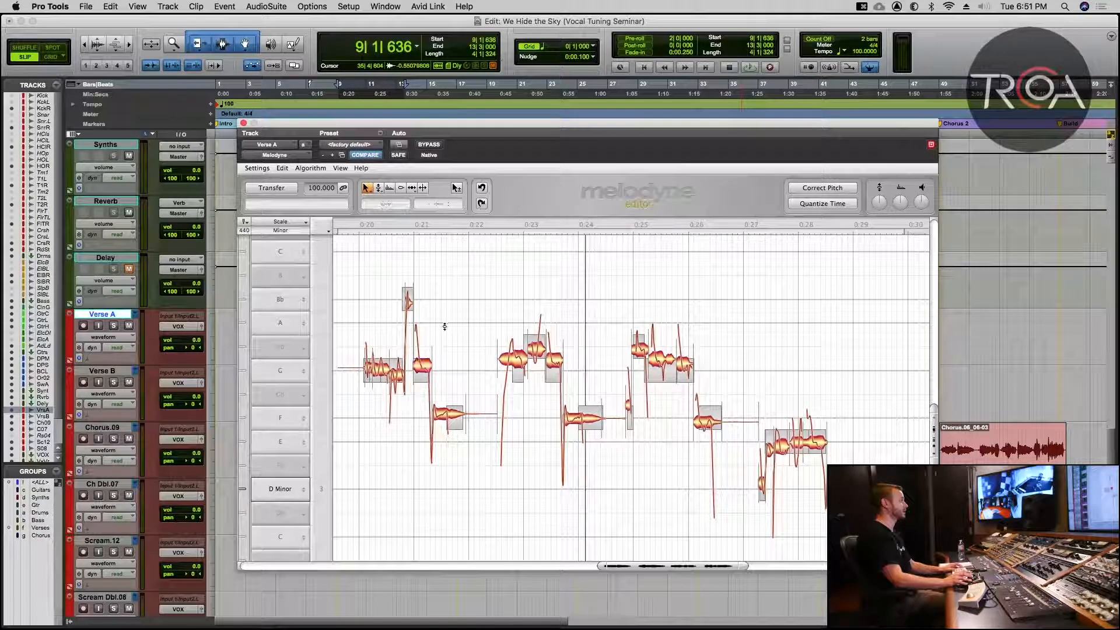
Step: Try the hand tool for moving the view, then return to the Main Tool
right_click(456, 327)
left_click(455, 335)
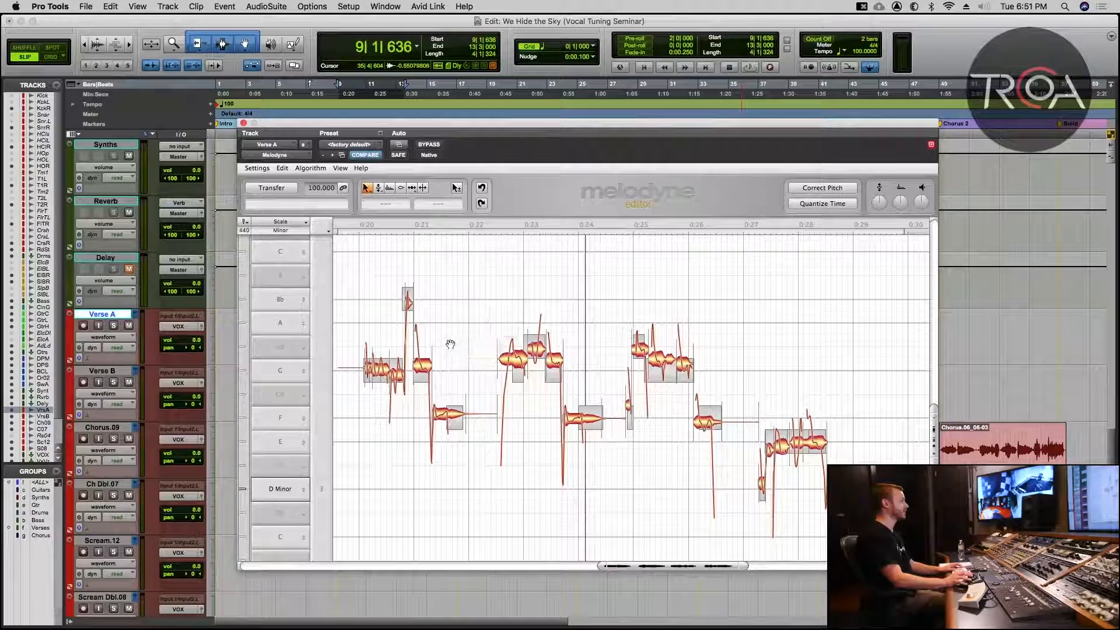
right_click(451, 344)
left_click(451, 337)
Step: Enlarge the first phrase with the Zoom Tool so that all its notes are in view
right_click(476, 274)
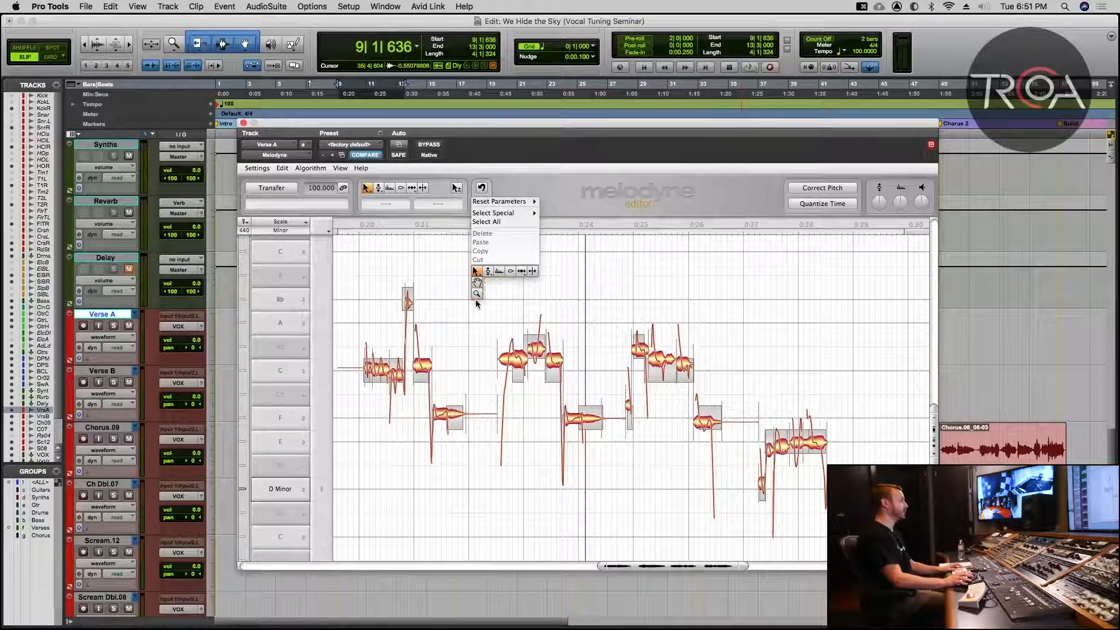
left_click(476, 293)
left_click(388, 309)
left_click(519, 334)
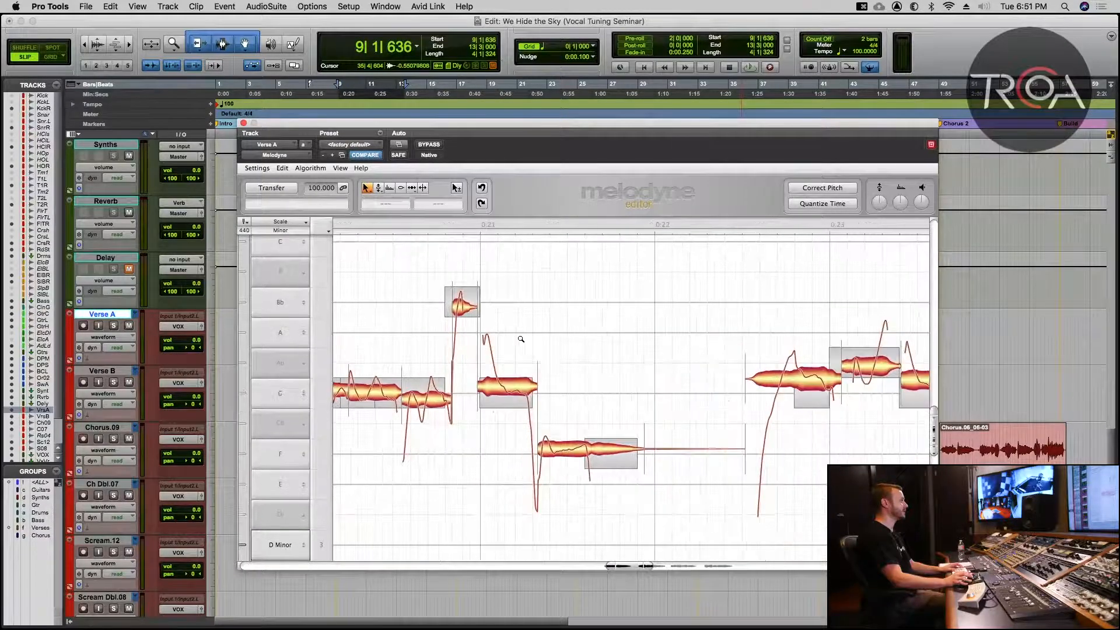
left_click(520, 336)
scroll(520, 337, "left", 3)
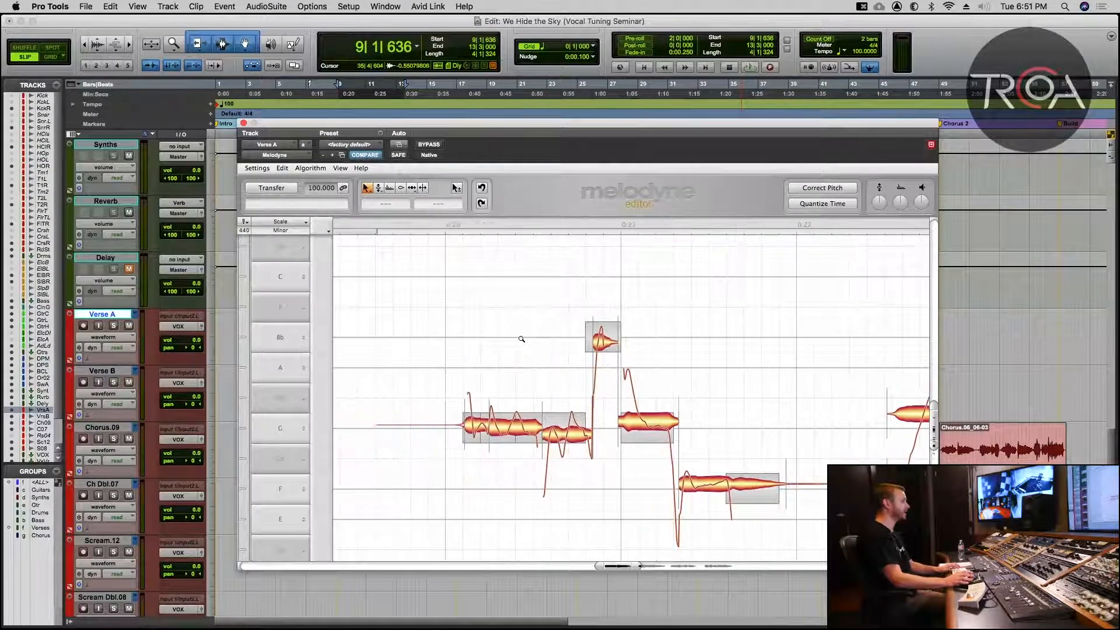
Step: Reposition the enlarged first phrase in the note editor with the hand tool, switching between it and the Main Tool
right_click(404, 231)
left_click(430, 326)
left_click_drag(500, 338, 535, 332)
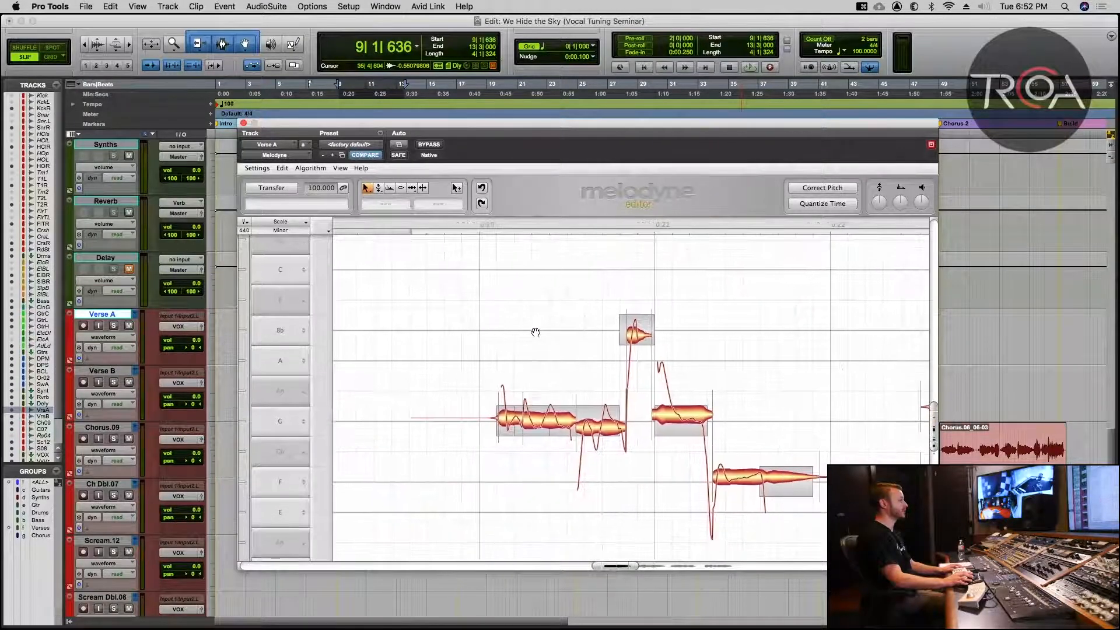
right_click(535, 332)
left_click(535, 323)
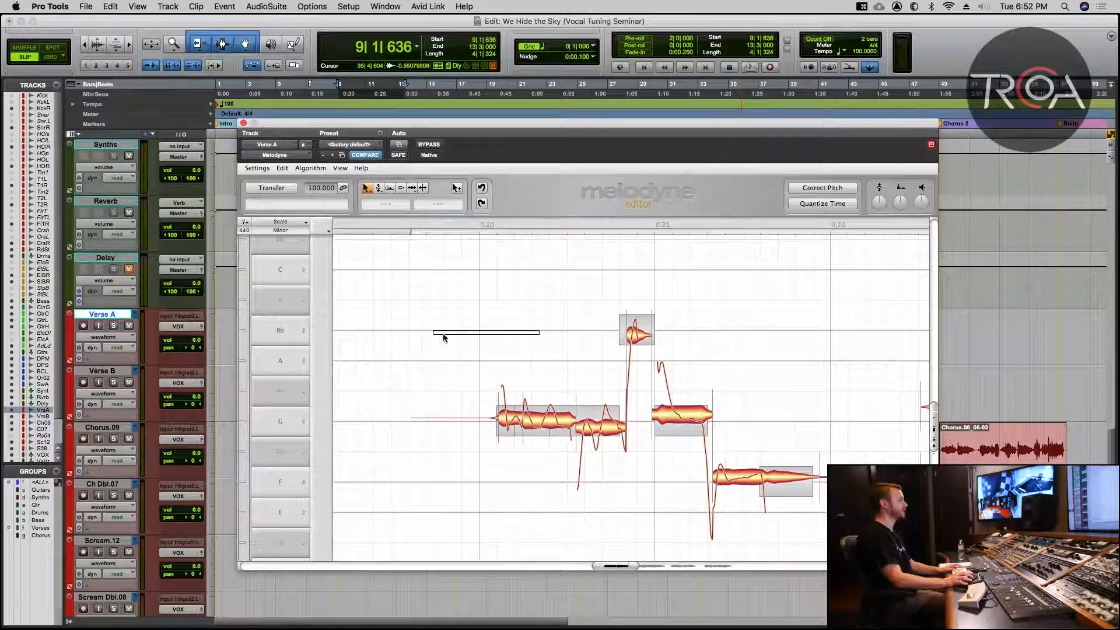
right_click(515, 310)
left_click(515, 324)
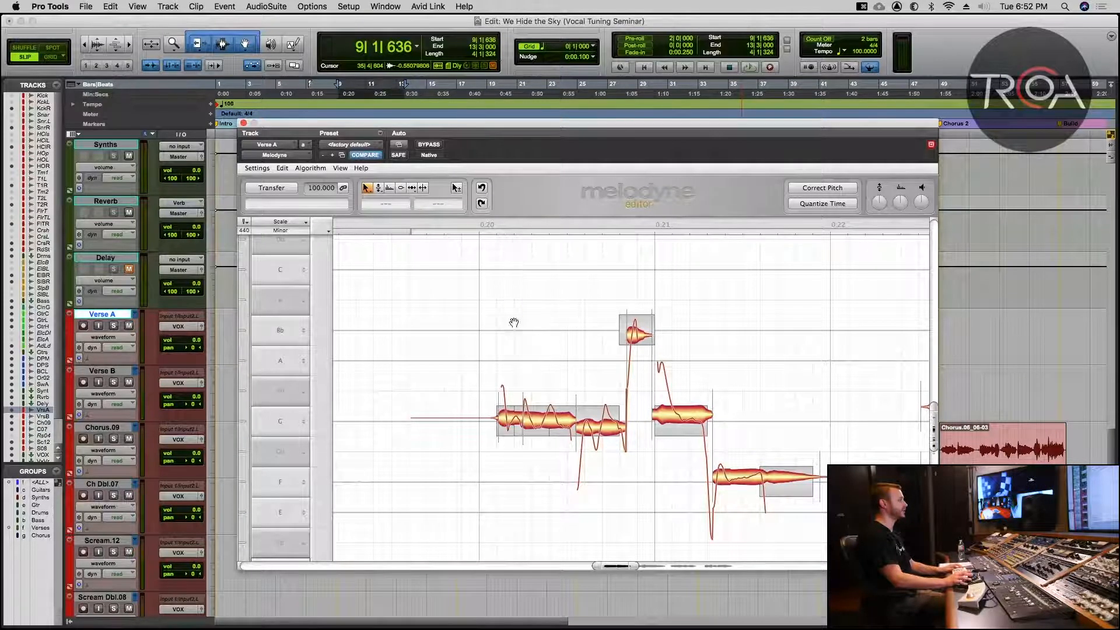
mouse_move(513, 370)
left_mouse_down()
mouse_move(383, 370)
mouse_move(531, 369)
mouse_move(519, 351)
left_mouse_up()
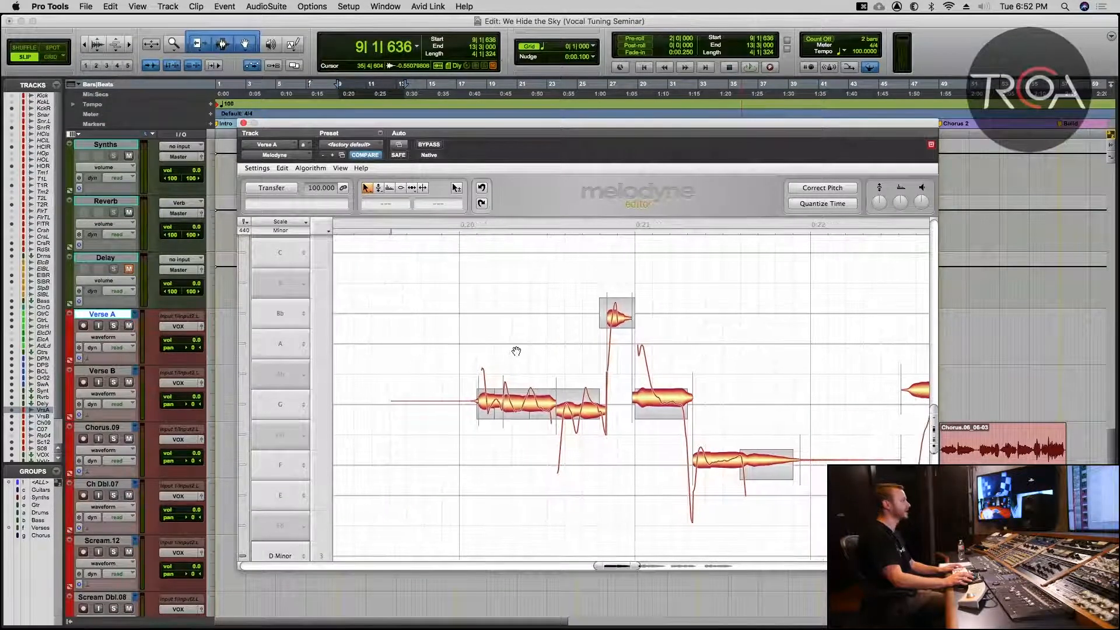
Step: Shift the second note of the first phrase to G3 +9 ct, trying the Pitch Tool and the Main Tool
right_click(514, 327)
left_click(509, 321)
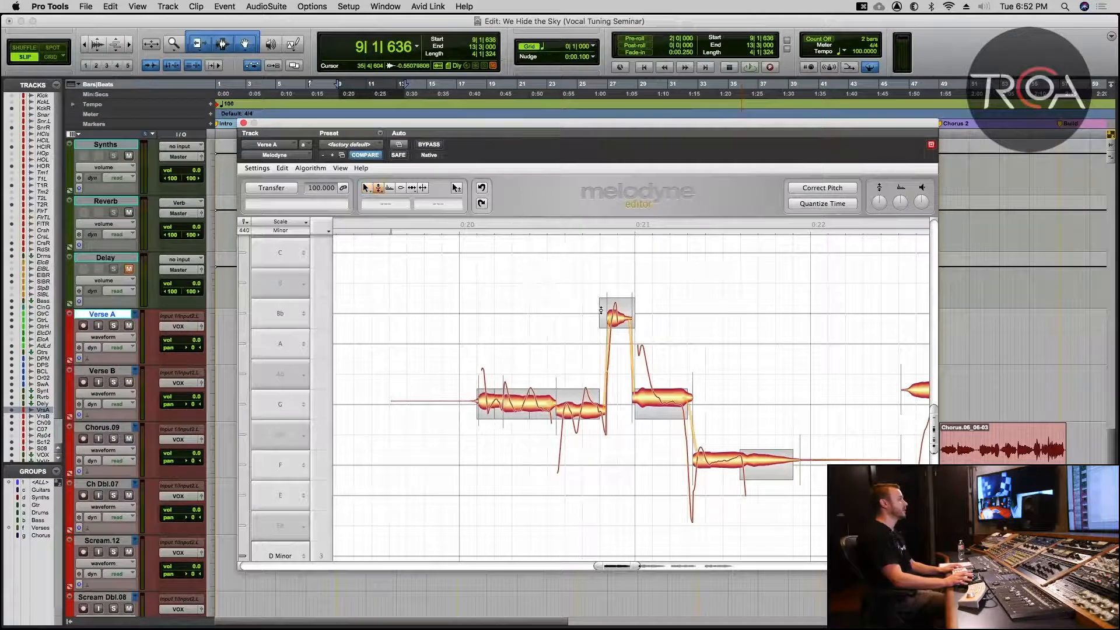
left_click(528, 402)
mouse_move(528, 401)
left_mouse_down()
mouse_move(525, 332)
mouse_move(524, 404)
left_mouse_up()
right_click(523, 403)
left_click(514, 362)
mouse_move(528, 406)
left_mouse_down()
mouse_move(527, 342)
mouse_move(540, 402)
left_mouse_up()
Step: Reduce the second note's pitch modulation to 30 % with the Pitch Modulation Tool, then deselect the note
right_click(522, 315)
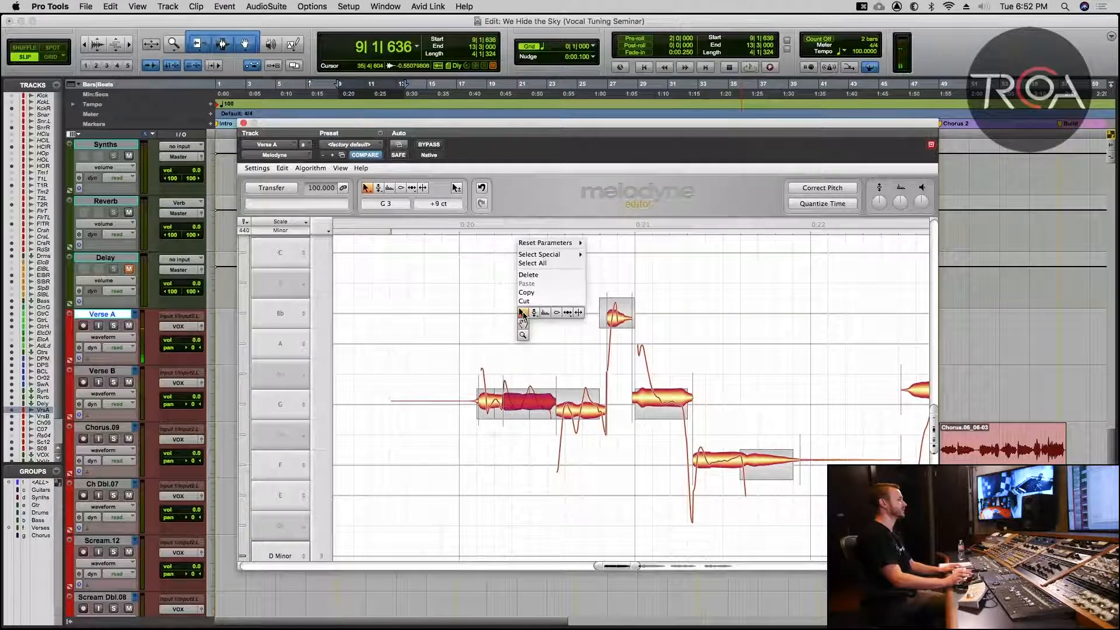
mouse_move(535, 313)
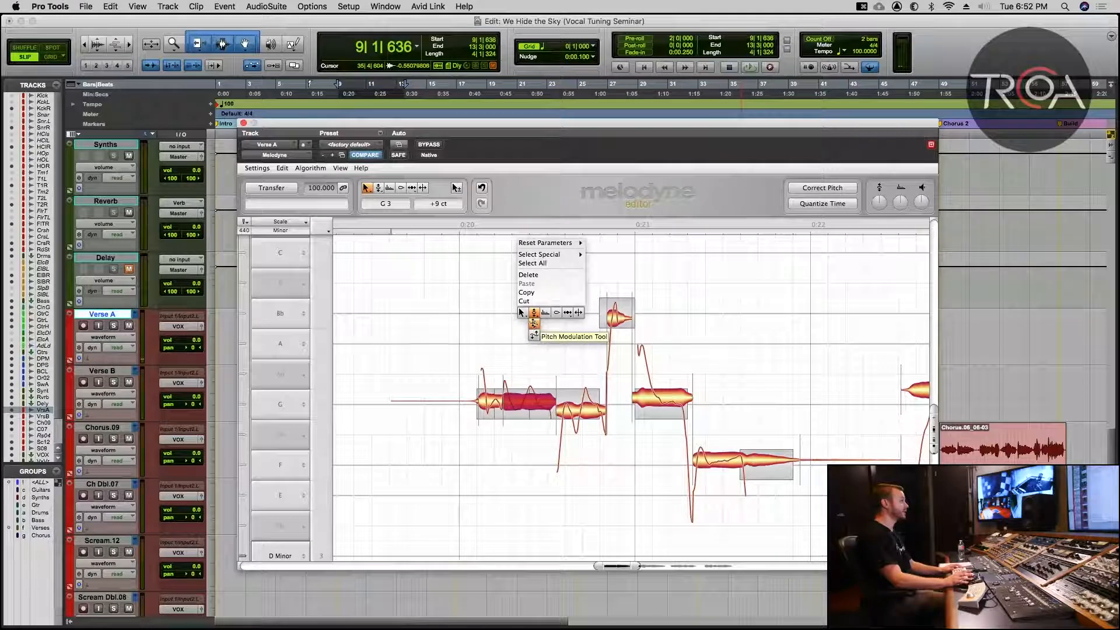
left_click(534, 325)
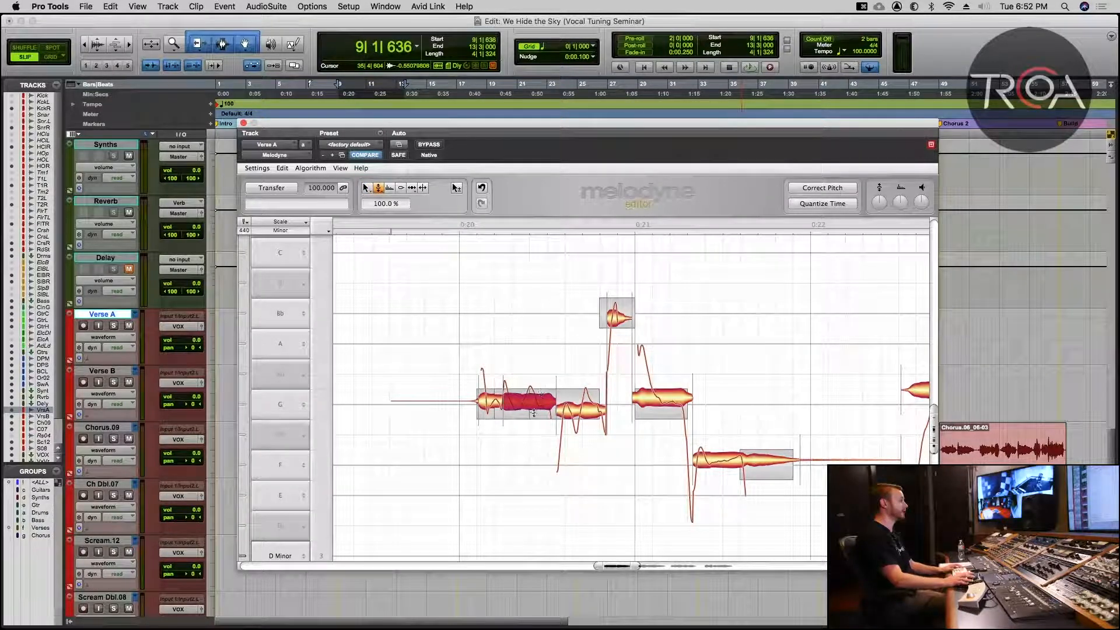
left_click_drag(521, 403, 520, 449)
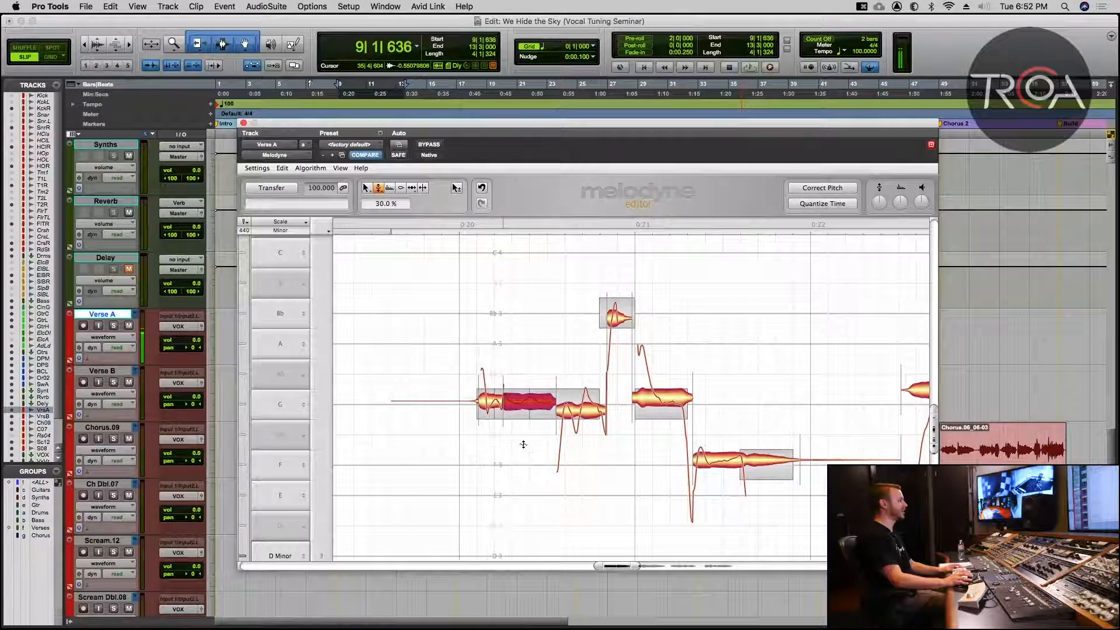
left_click(523, 443)
Step: Play back the first phrase to hear the reduced pitch modulation, then switch back to the Main Tool
key("space")
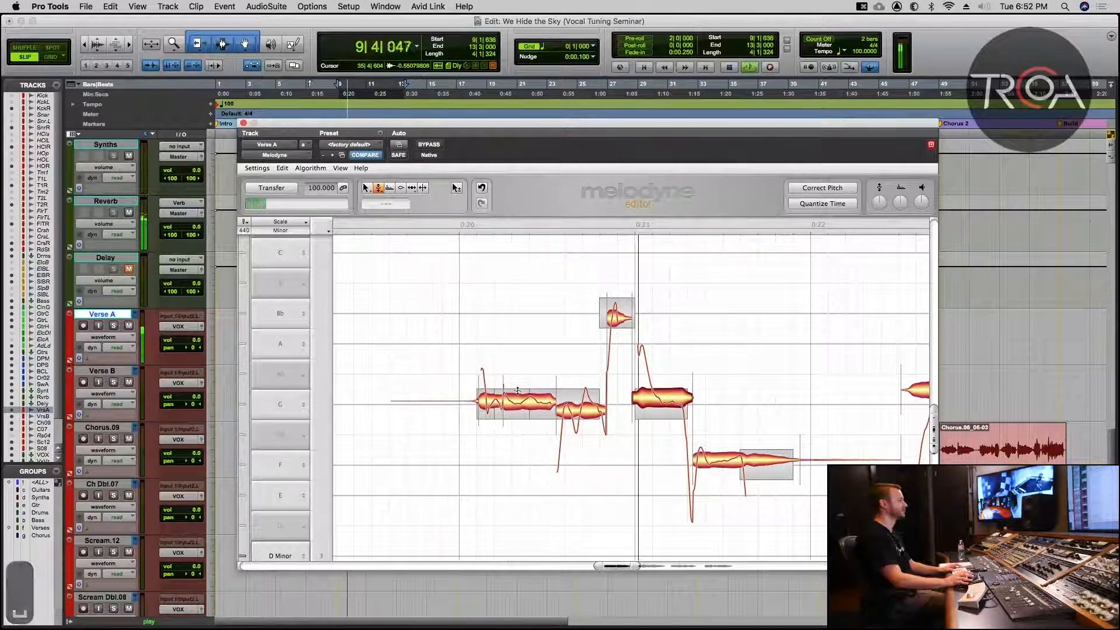
key("space")
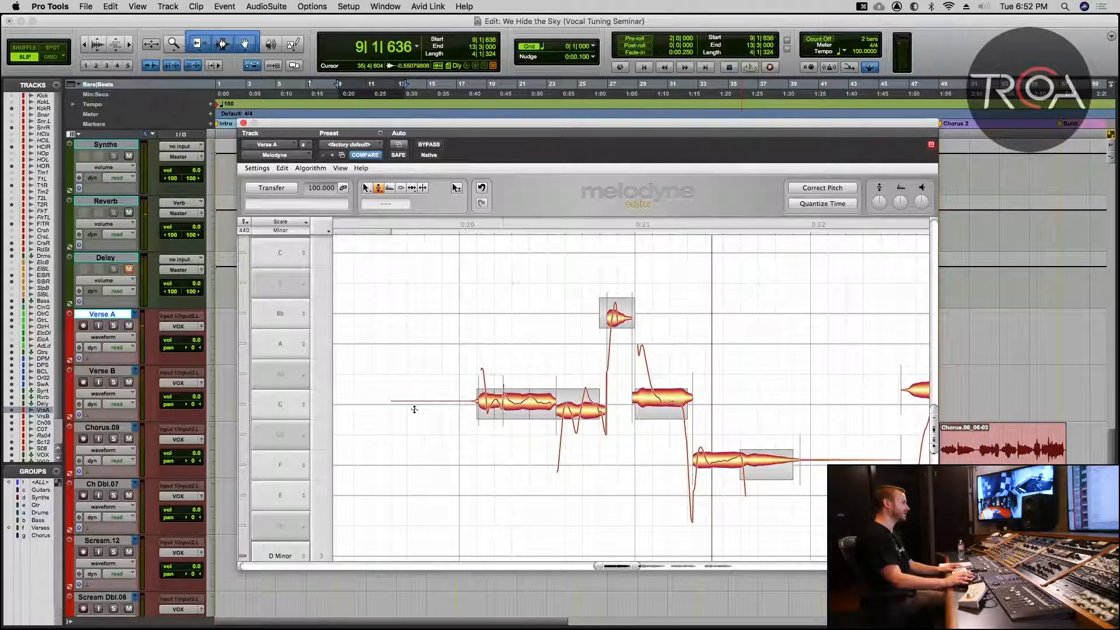
right_click(387, 300)
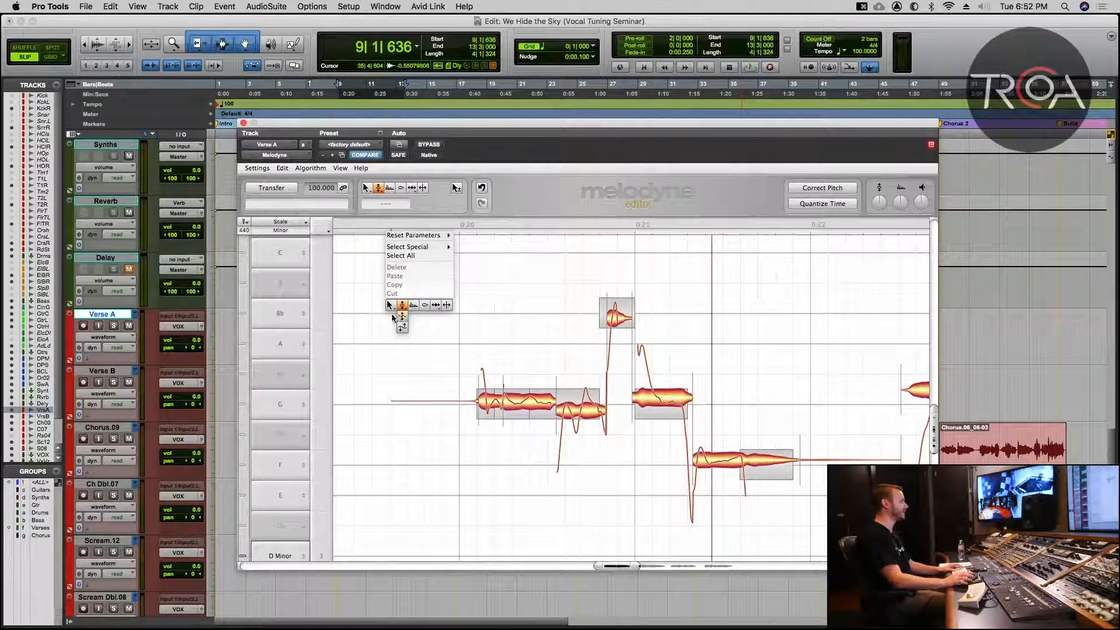
left_click(392, 309)
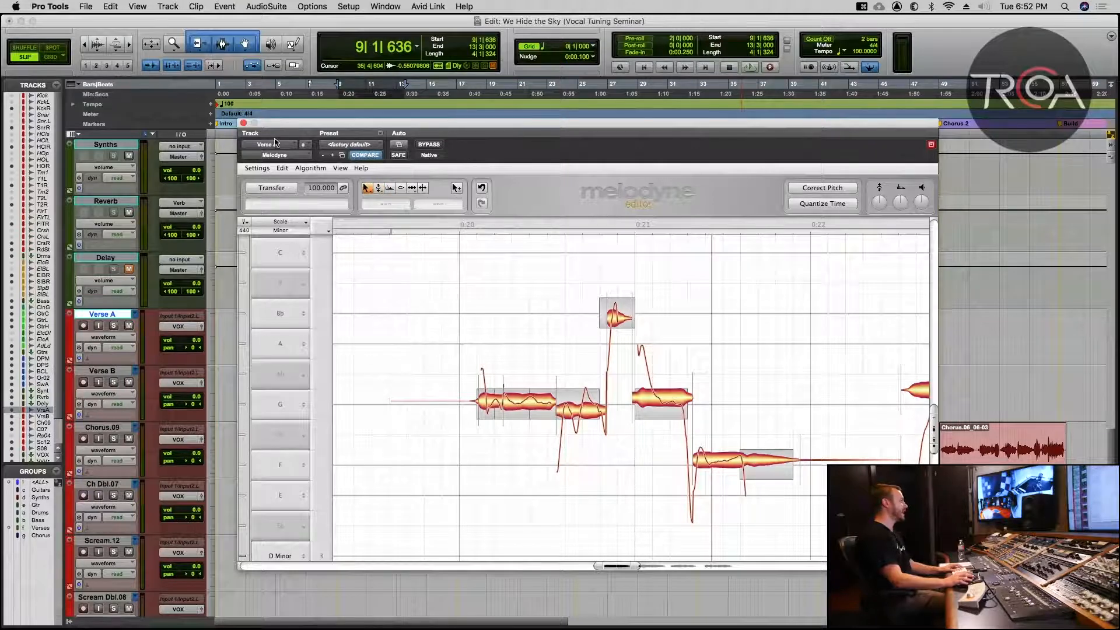
Step: Move the Melodyne window aside, play briefly to check the Verse 1 timeline, and bring the window back
left_click_drag(275, 125, 556, 141)
key("space")
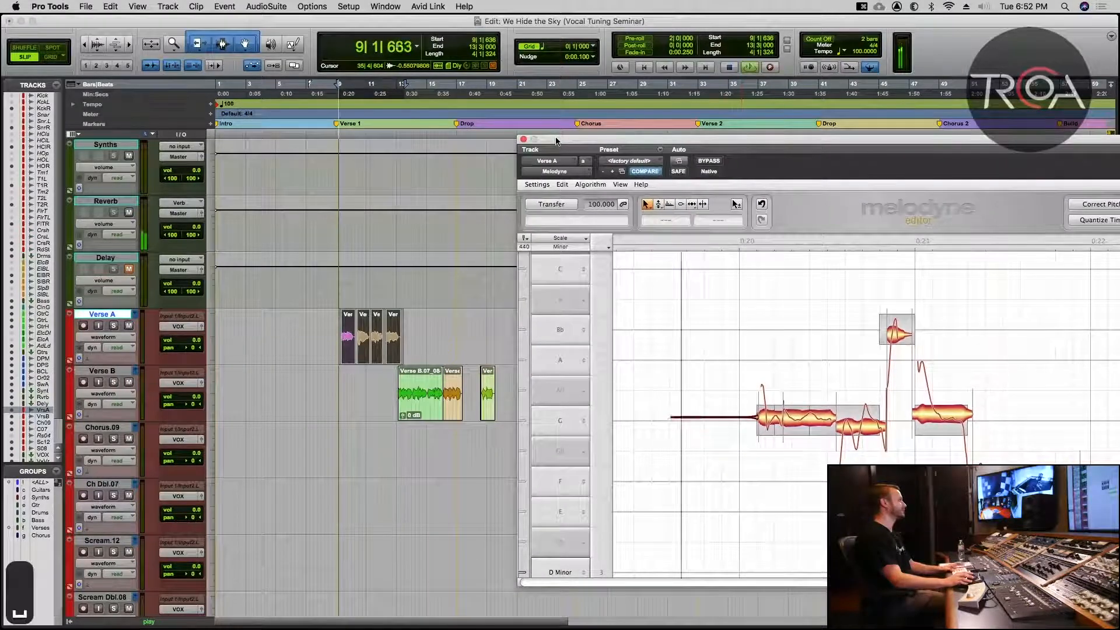
key("space")
left_click_drag(641, 143, 362, 135)
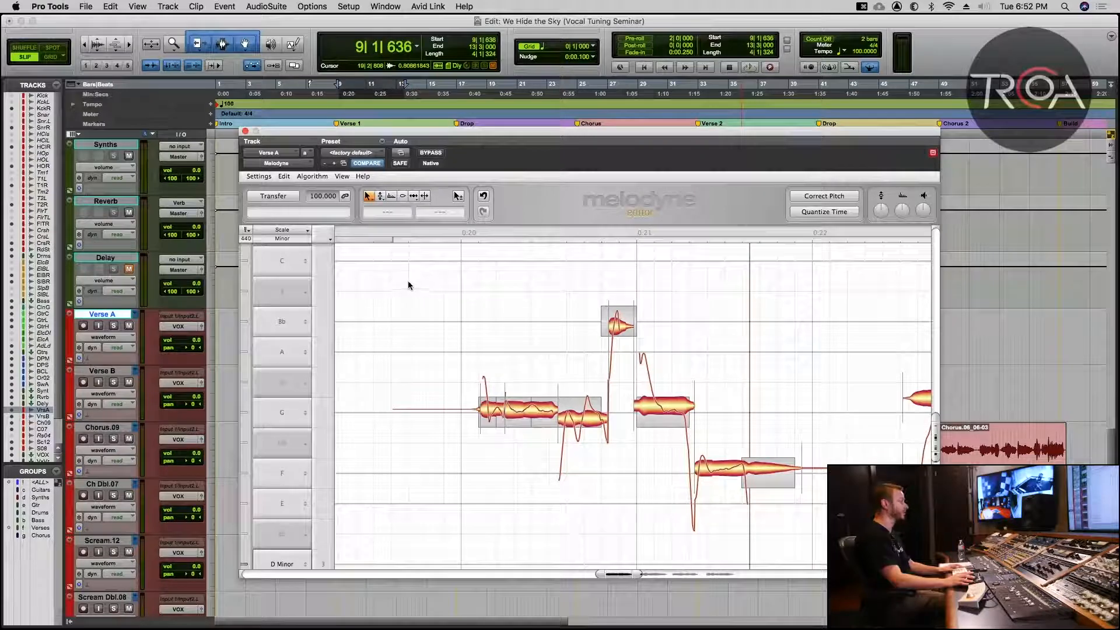
Step: Play back the opening phrases repeatedly, shifting the Melodyne window slightly and returning the note view to the first phrase
key("space")
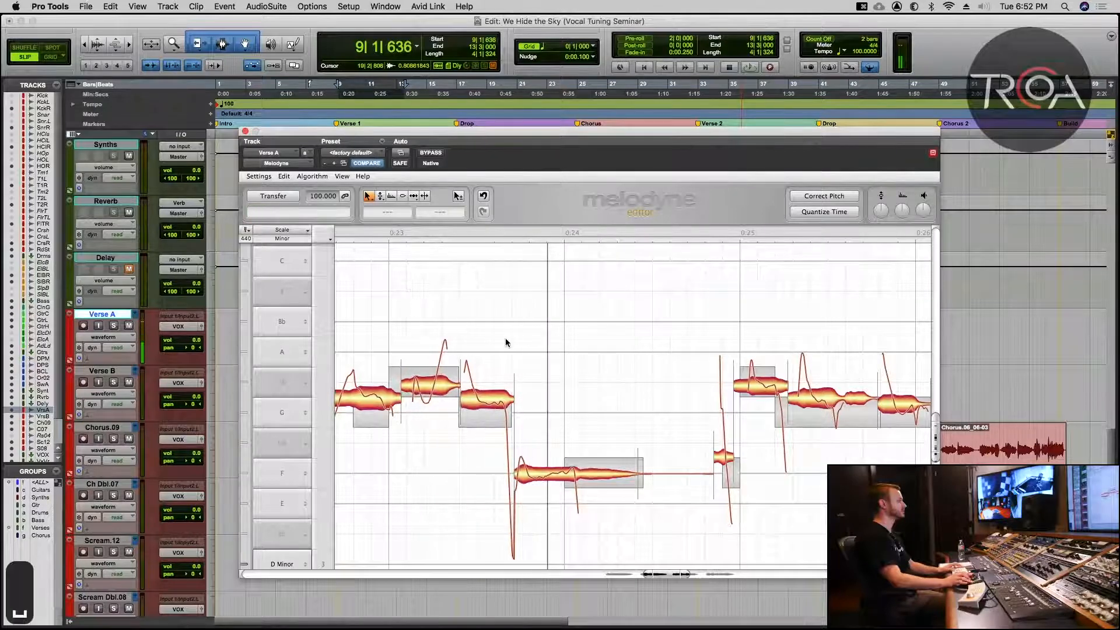
left_click_drag(665, 576, 618, 575)
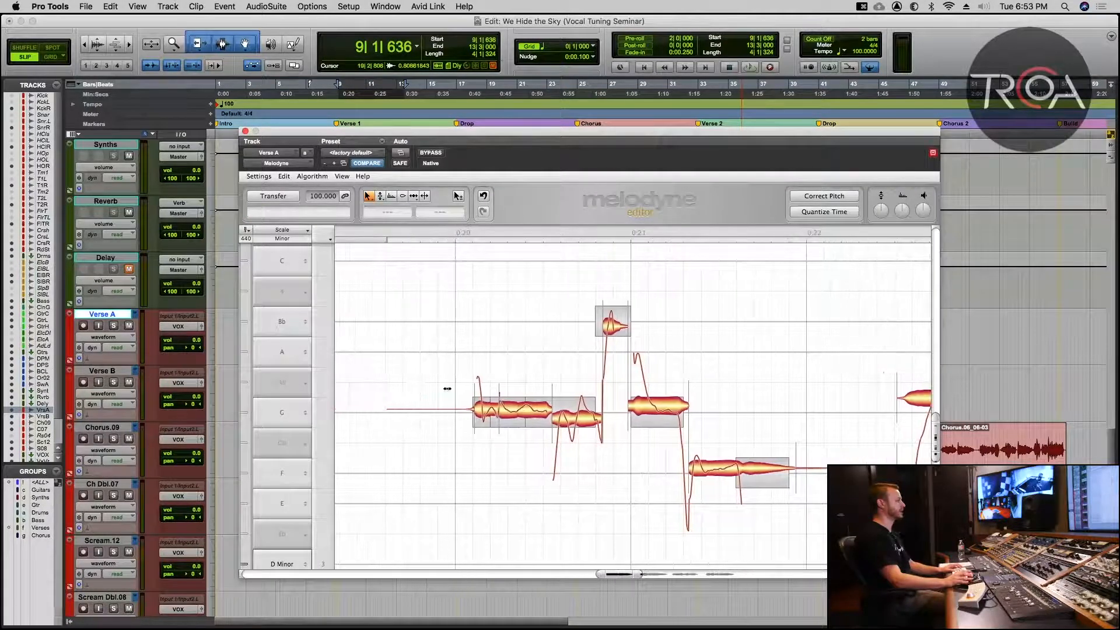
key("space")
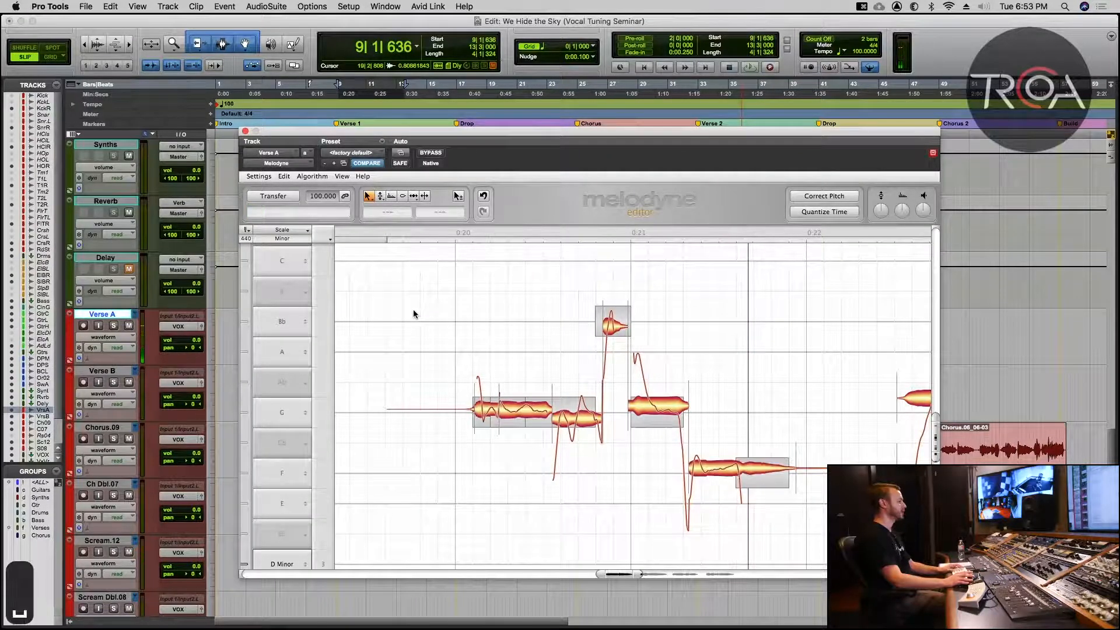
key("space")
left_click_drag(271, 131, 325, 132)
key("space")
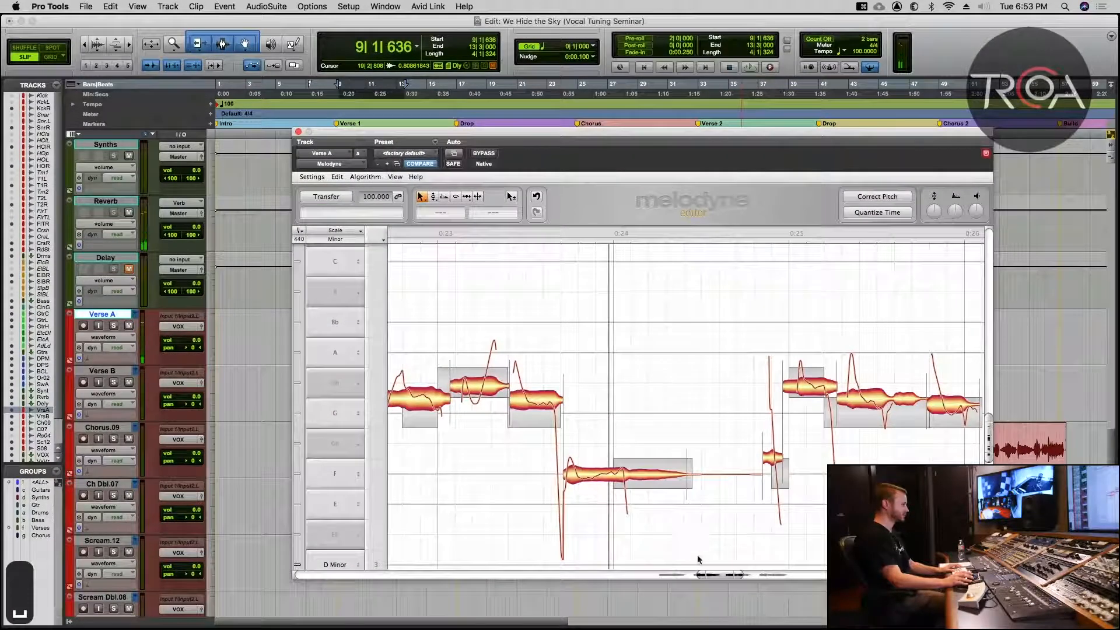
left_click_drag(717, 574, 670, 574)
Step: Try different pitch drift amounts on the G note after the high Bb with the Pitch Drift Tool, ending at 95 %
right_click(524, 247)
mouse_move(542, 322)
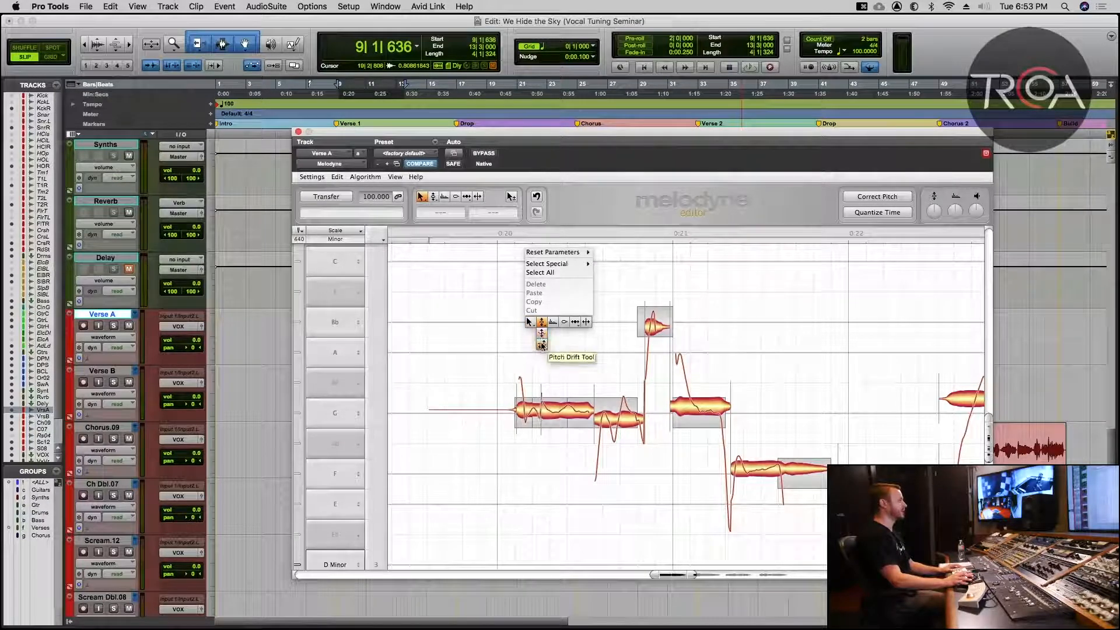
left_click(541, 345)
mouse_move(688, 402)
left_mouse_down()
mouse_move(649, 534)
mouse_move(685, 409)
left_mouse_up()
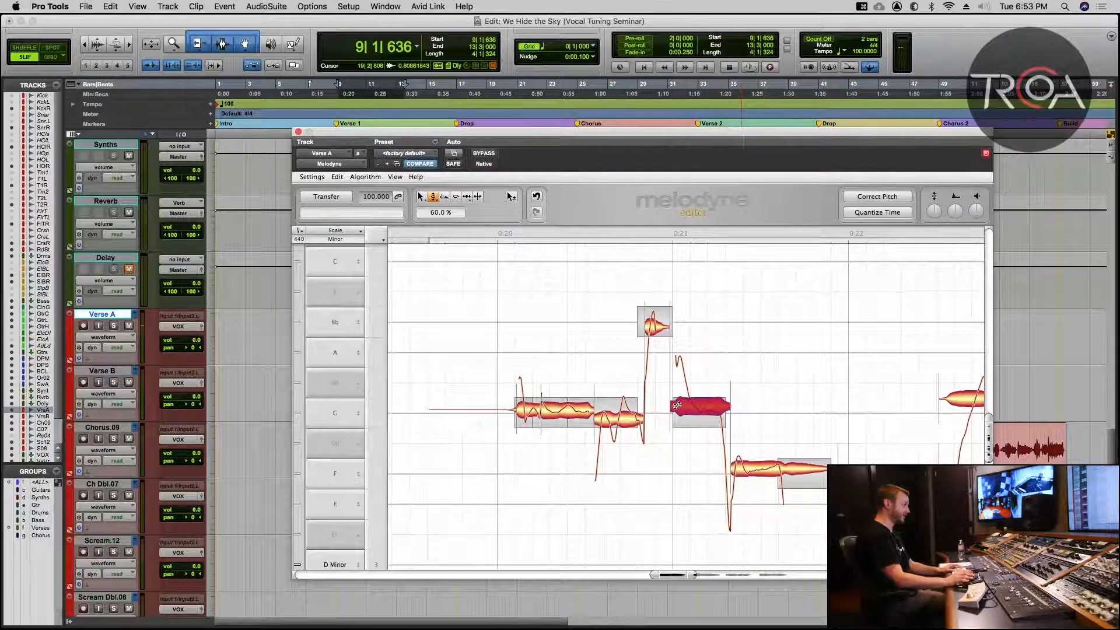
left_click_drag(694, 402, 684, 453)
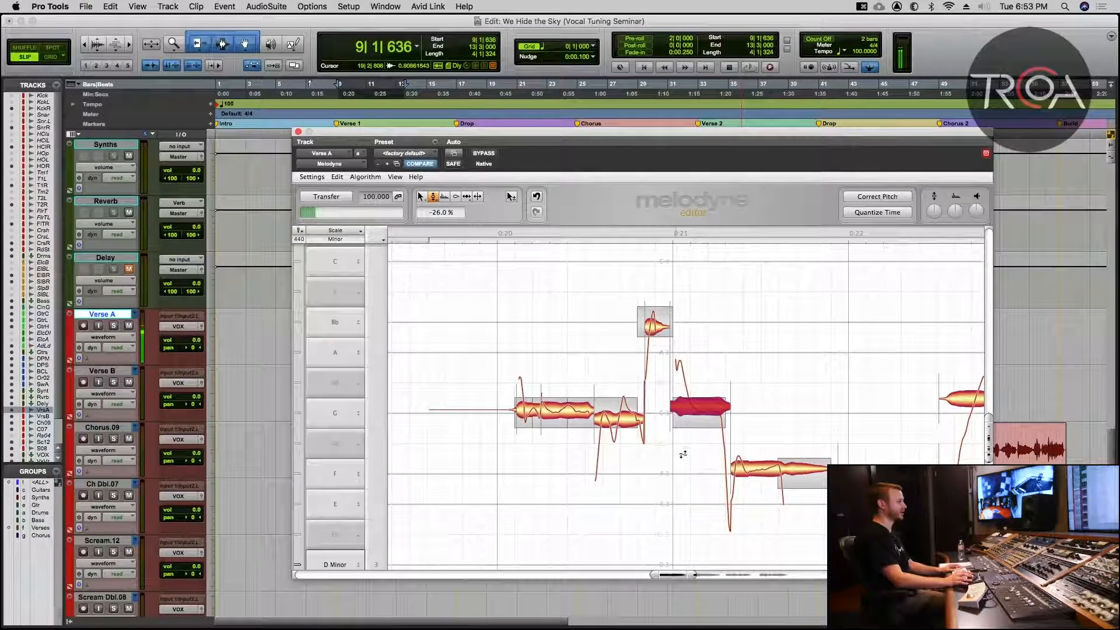
left_click_drag(696, 408, 705, 380)
left_click_drag(704, 329, 497, 325)
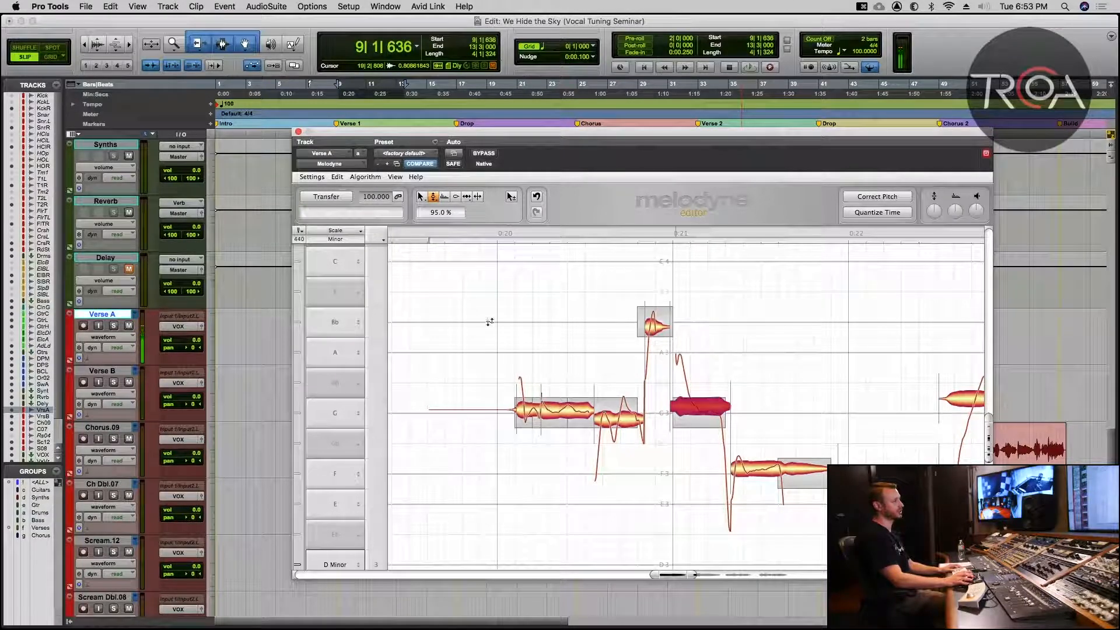
Step: Shift the formants of the G note after the high Bb to -344 ct with the Formant Tool and play it back
right_click(525, 308)
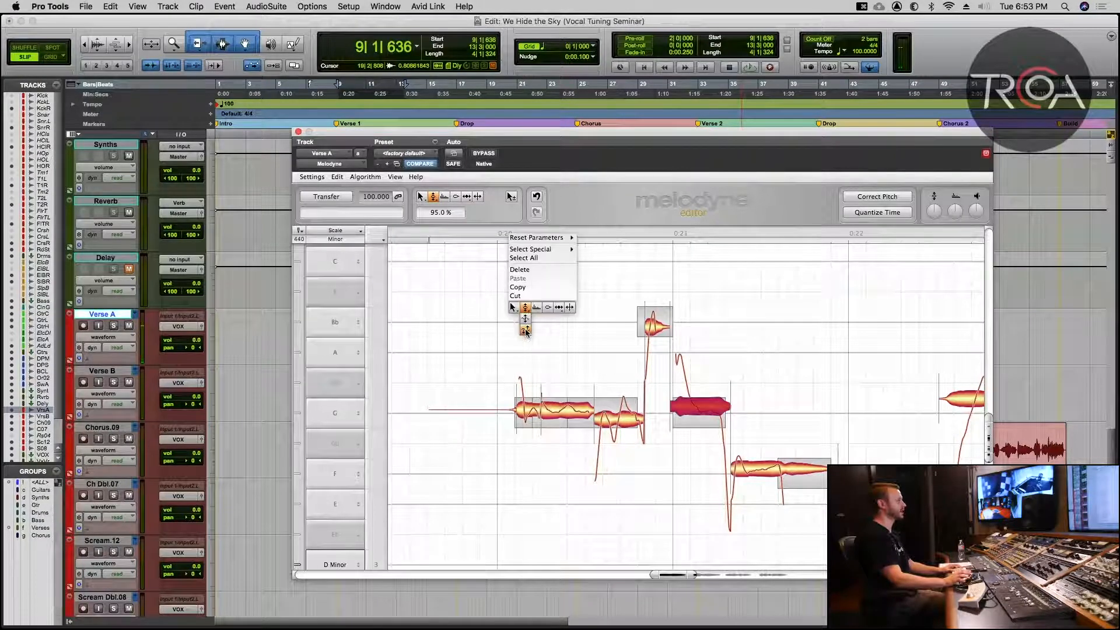
left_click(537, 308)
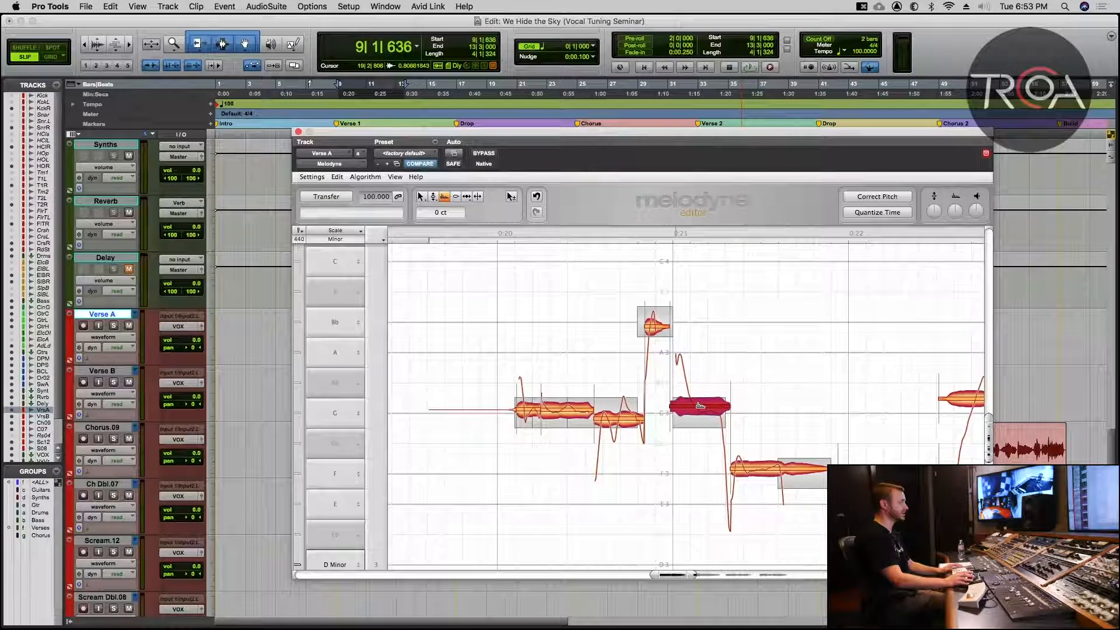
left_click_drag(700, 405, 690, 508)
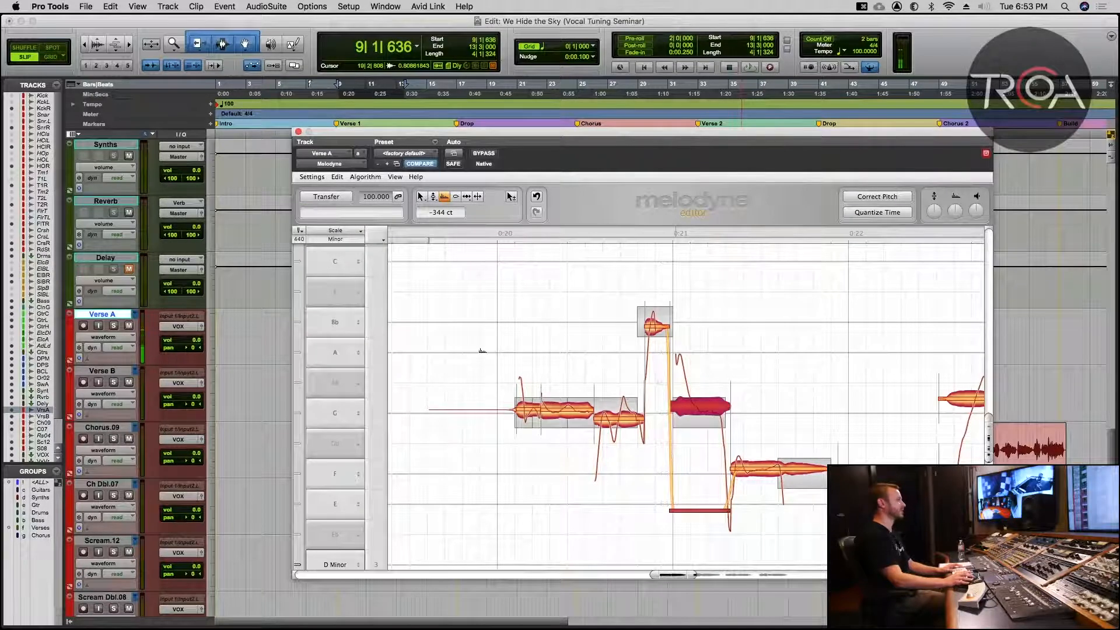
left_click(464, 357)
key("space")
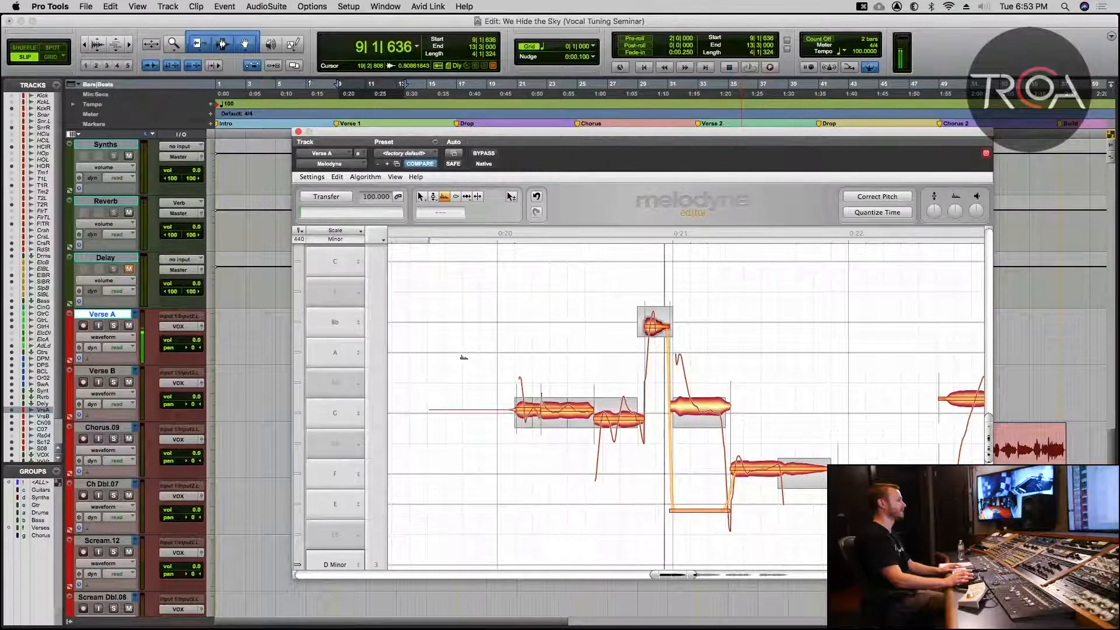
key("space")
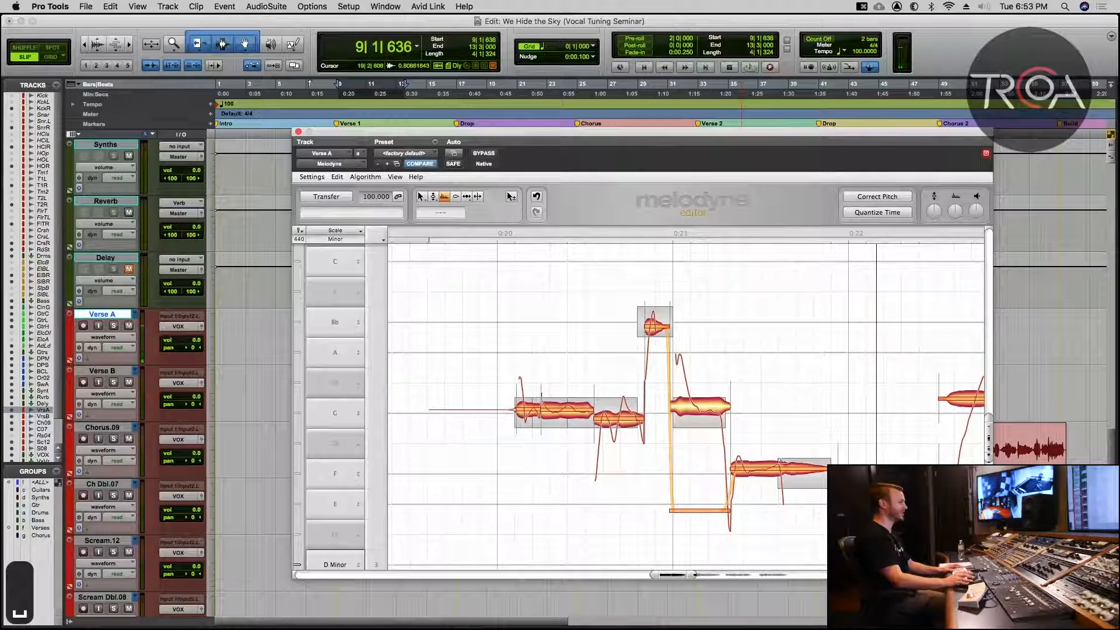
Step: Lower the formants of the following F note strongly as well, deselect it, and play back the phrase
left_click_drag(780, 470, 769, 555)
left_click(448, 345)
key("space")
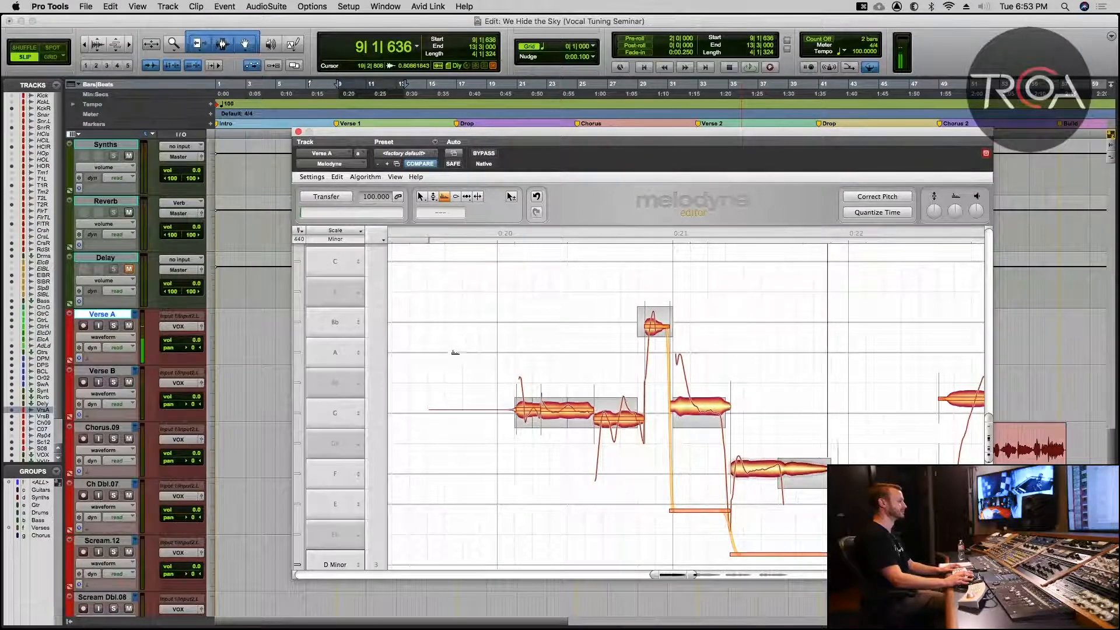
key("space")
Step: Reset the formant shifts of the F note and the preceding G note to 0 ct, then play the phrase
double_click(760, 470)
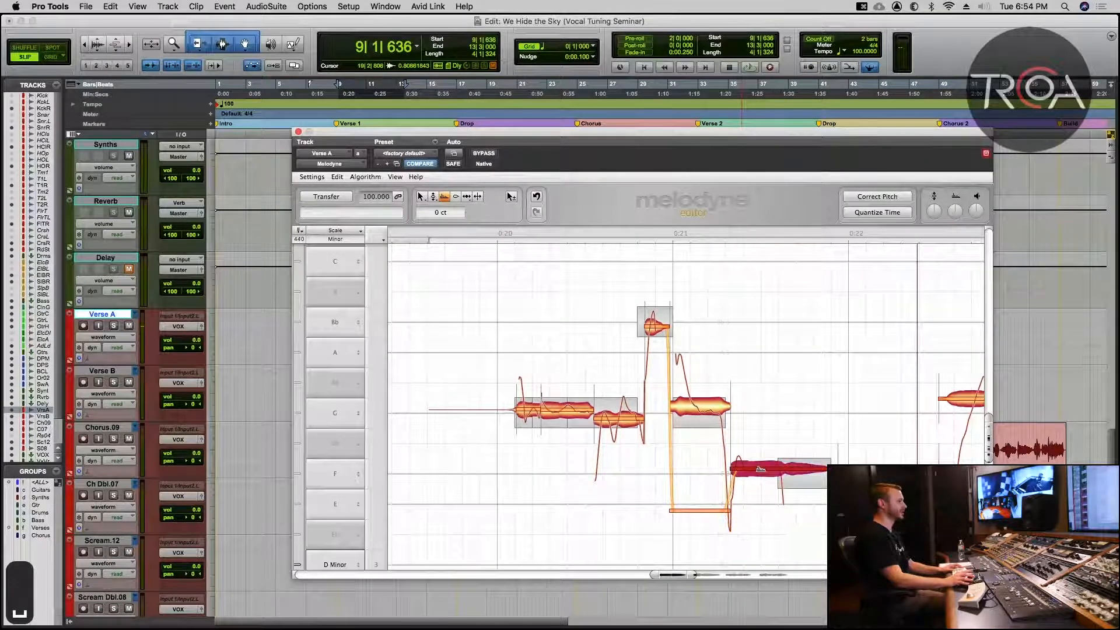
double_click(705, 409)
key("space")
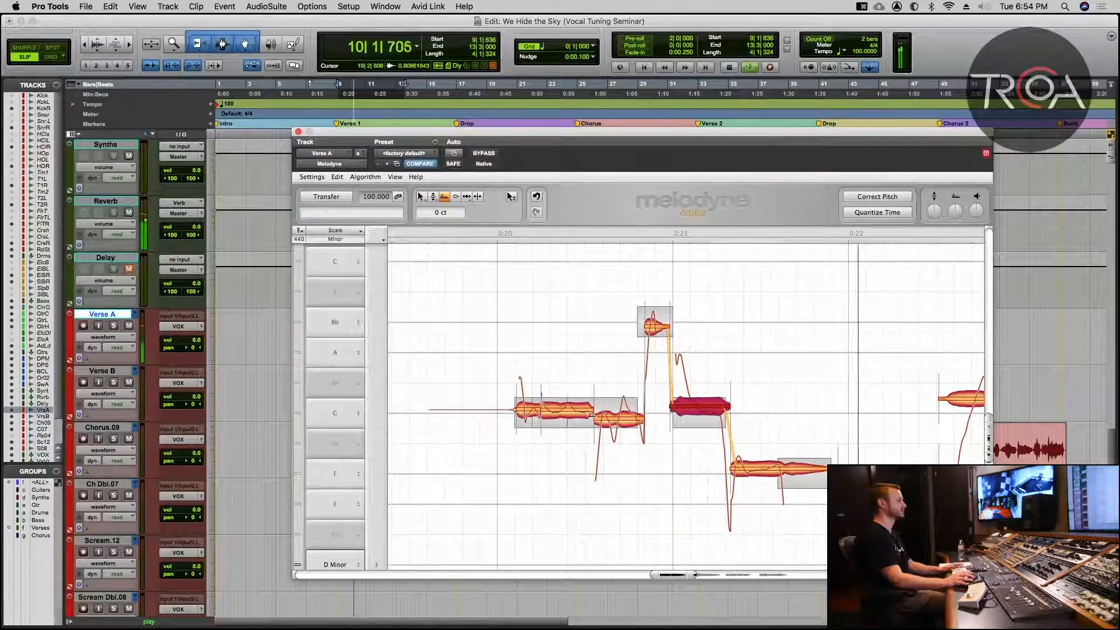
key("space")
Step: Try changing the volume of the G note after the high Bb with the Amplitude Tool, then undo it
right_click(518, 306)
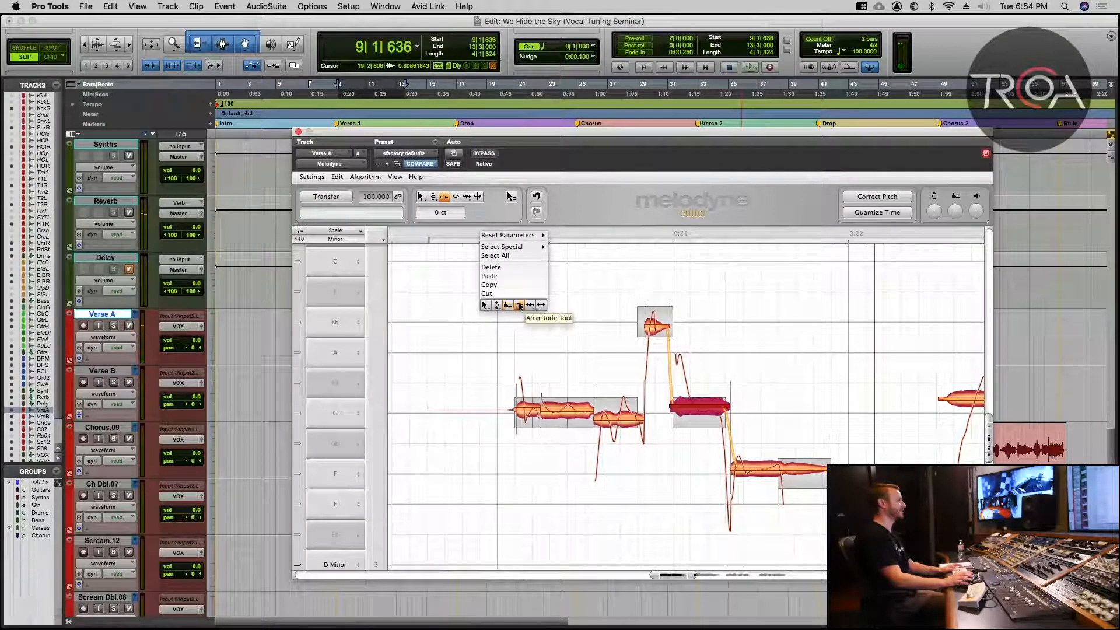
left_click(518, 305)
left_click_drag(714, 400, 704, 391)
key("cmd+z")
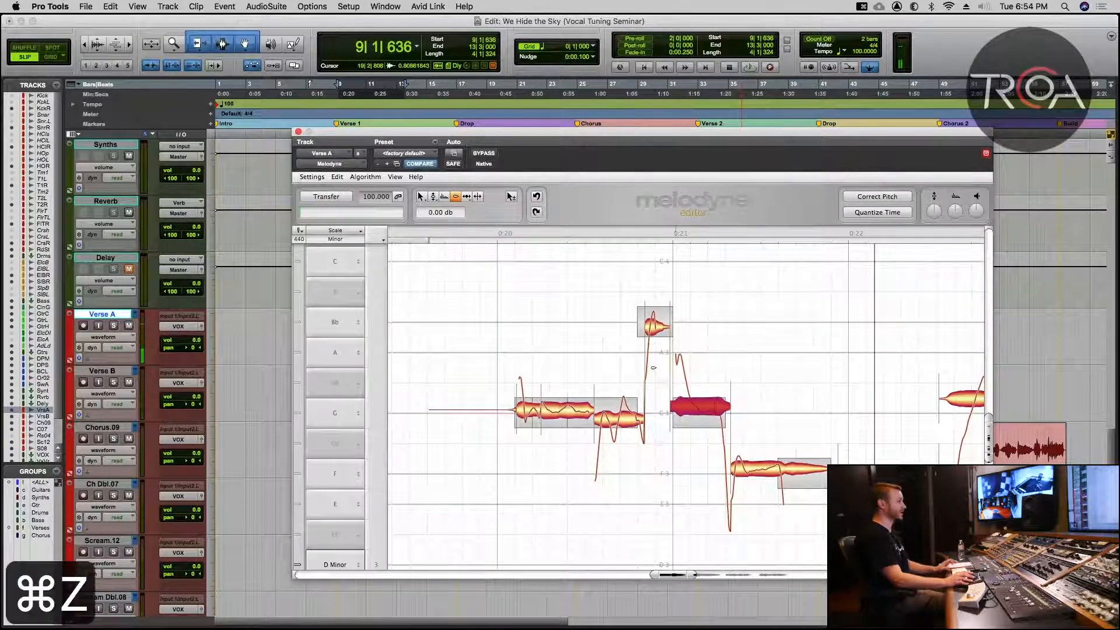
Step: Try shortening the second note strongly from its end with the Timing Tool, play the phrase, and undo the timing change
right_click(509, 317)
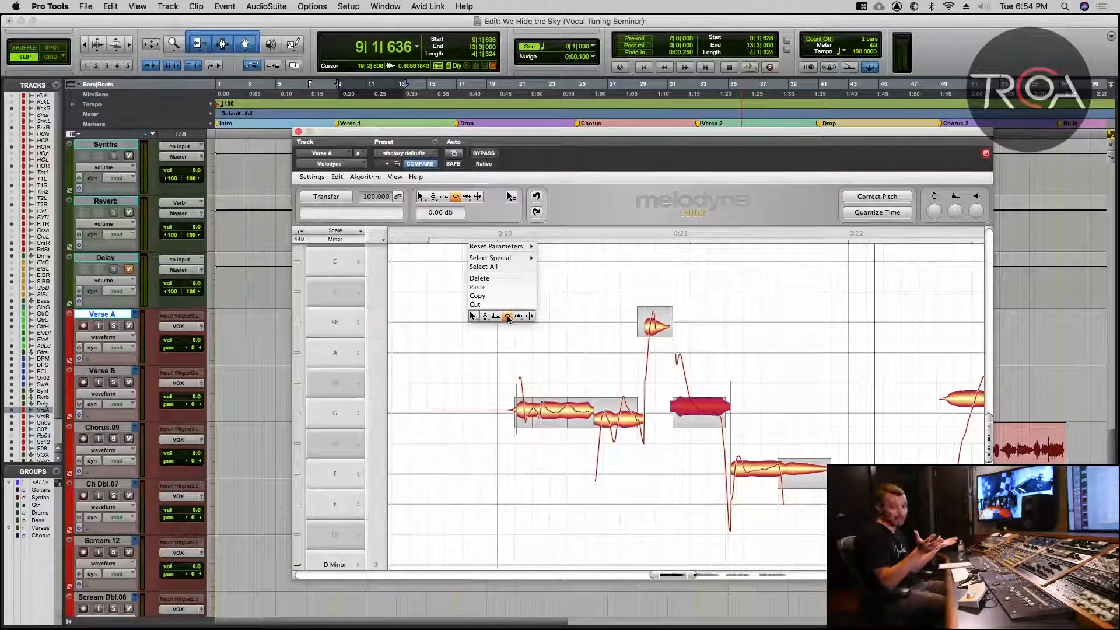
mouse_move(519, 319)
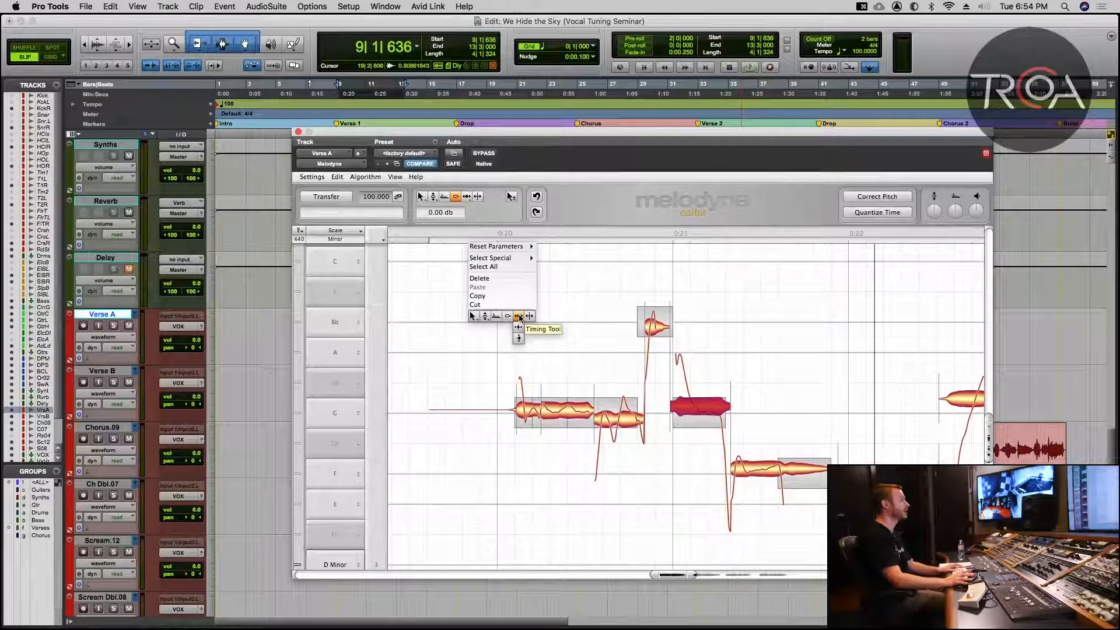
left_click(519, 316)
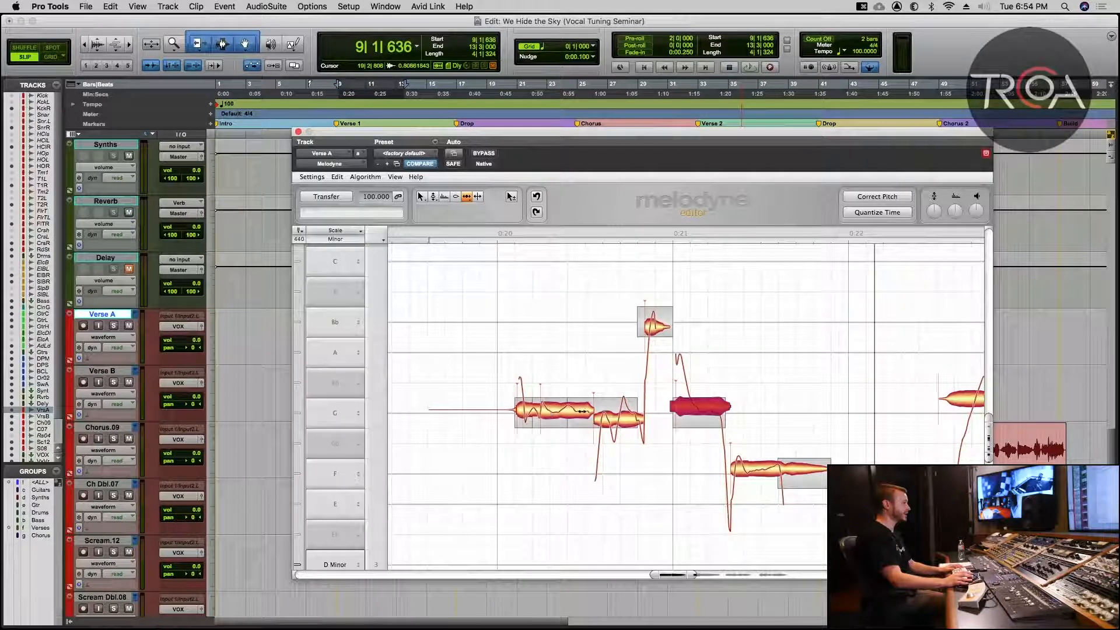
left_click_drag(591, 411, 565, 410)
left_click(455, 375)
key("space")
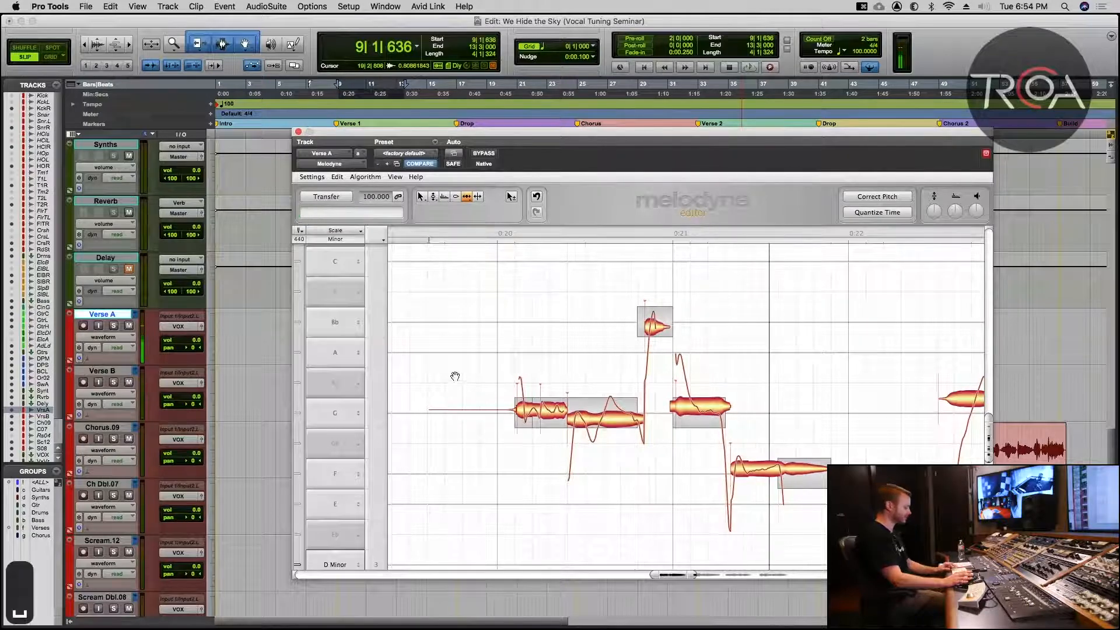
key("super+z")
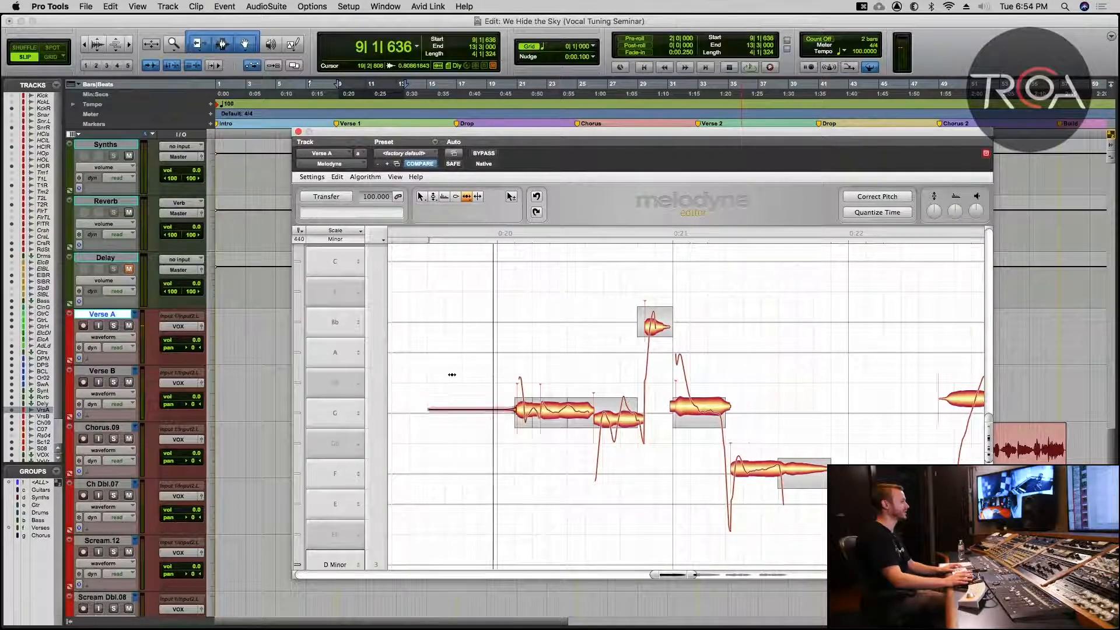
key("space")
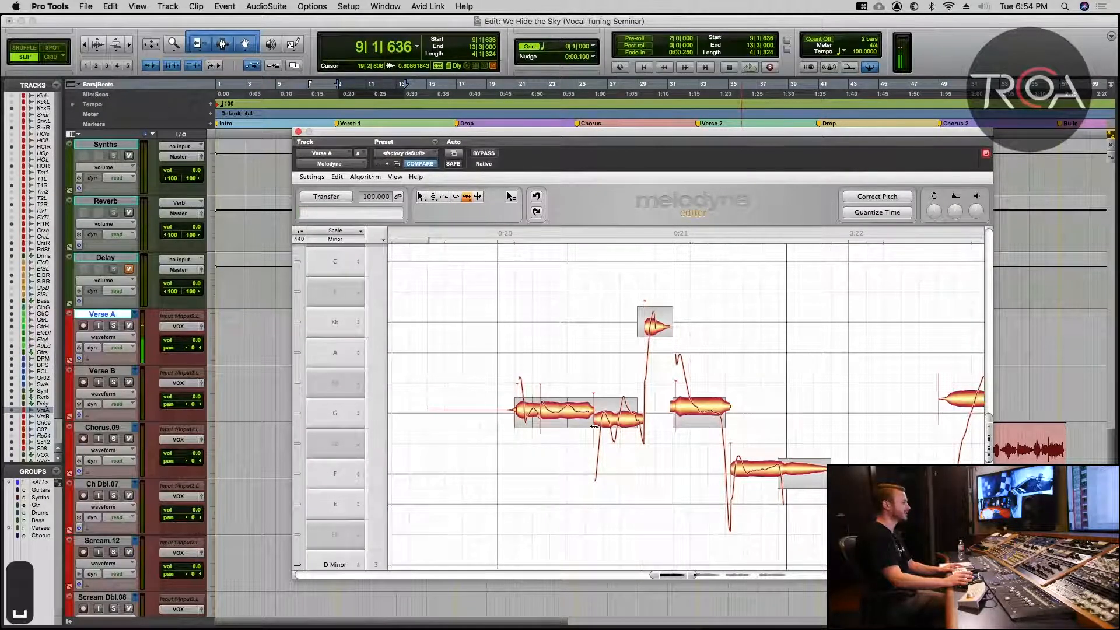
Step: Try moving the boundary between the second and third notes slightly earlier, listen to the phrase, and undo the move
left_click_drag(592, 423, 587, 423)
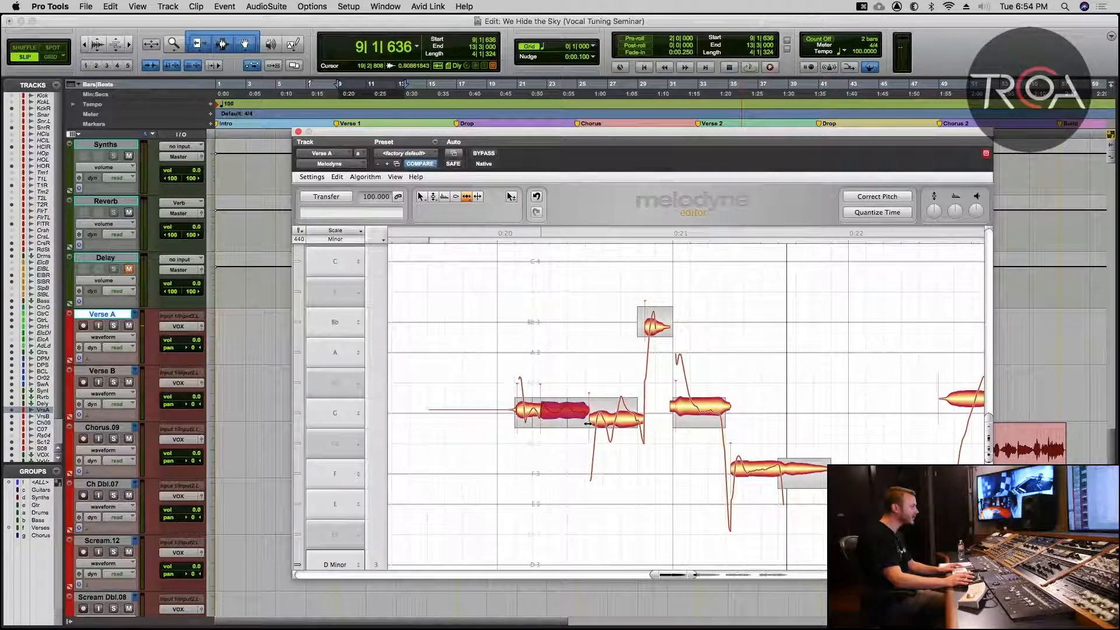
left_click(435, 394)
key("space")
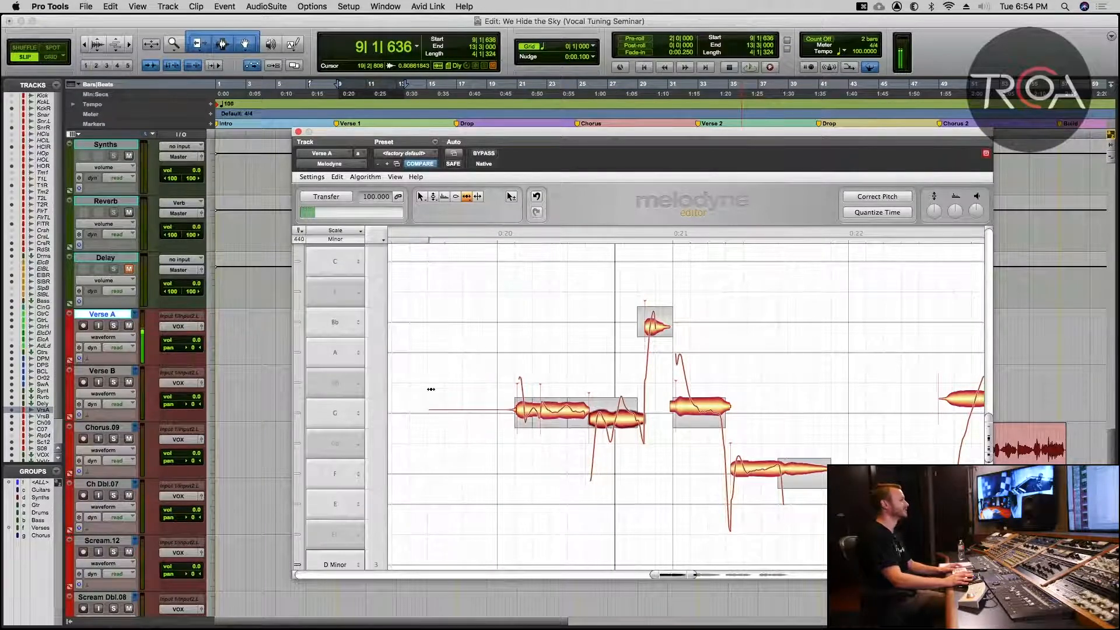
key("space")
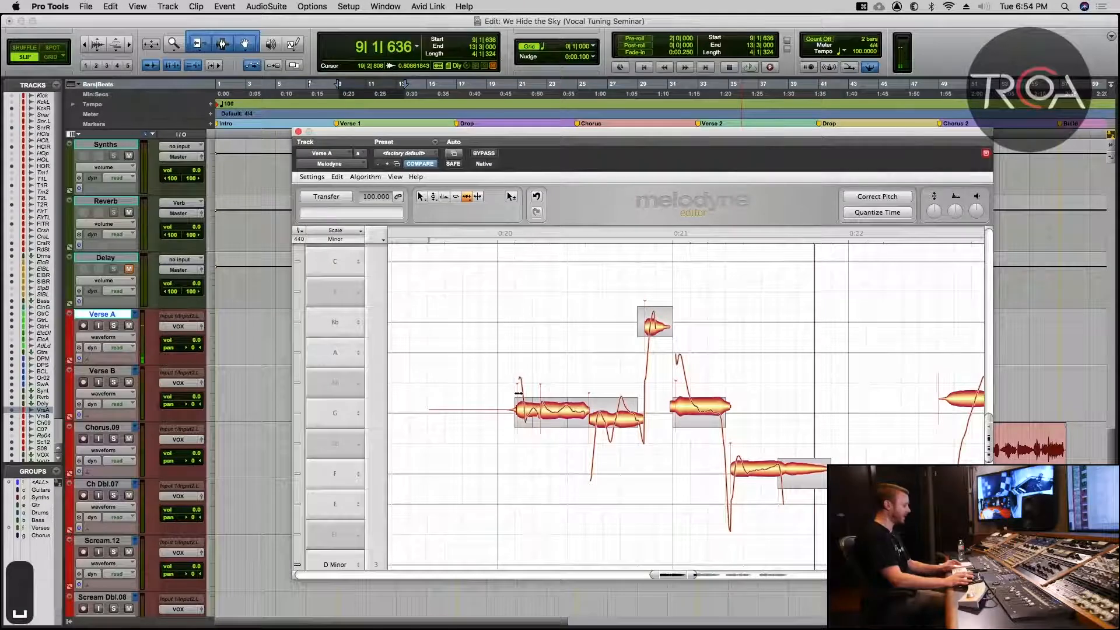
key("super+z")
Step: Try shifting the timing inside the second note with the Time Handle Tool, play the phrase, and undo the change
right_click(560, 320)
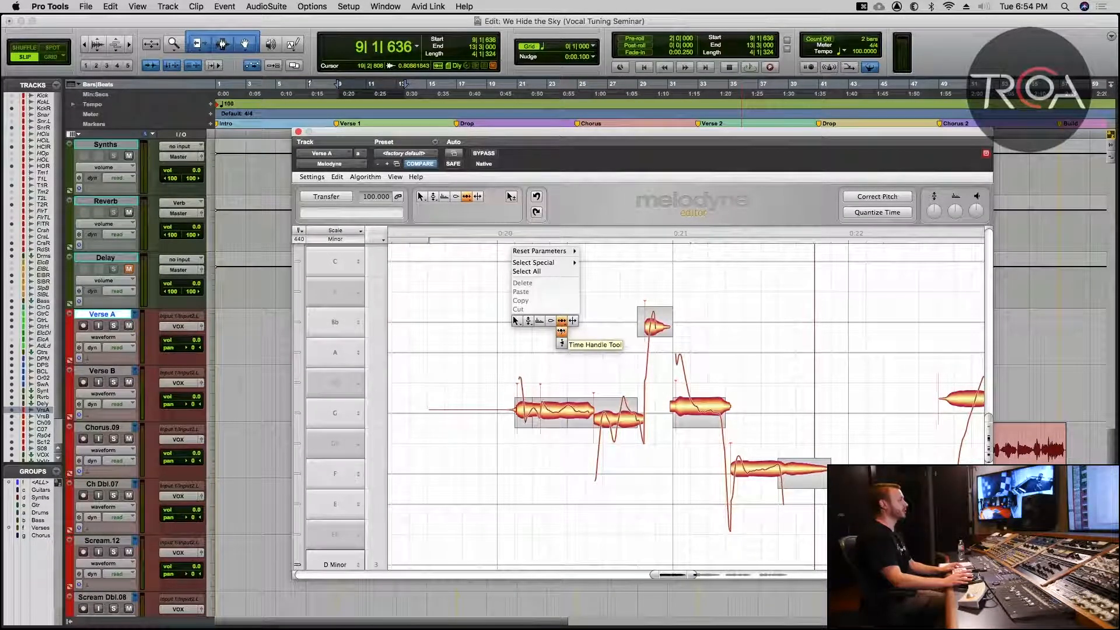
left_click(558, 343)
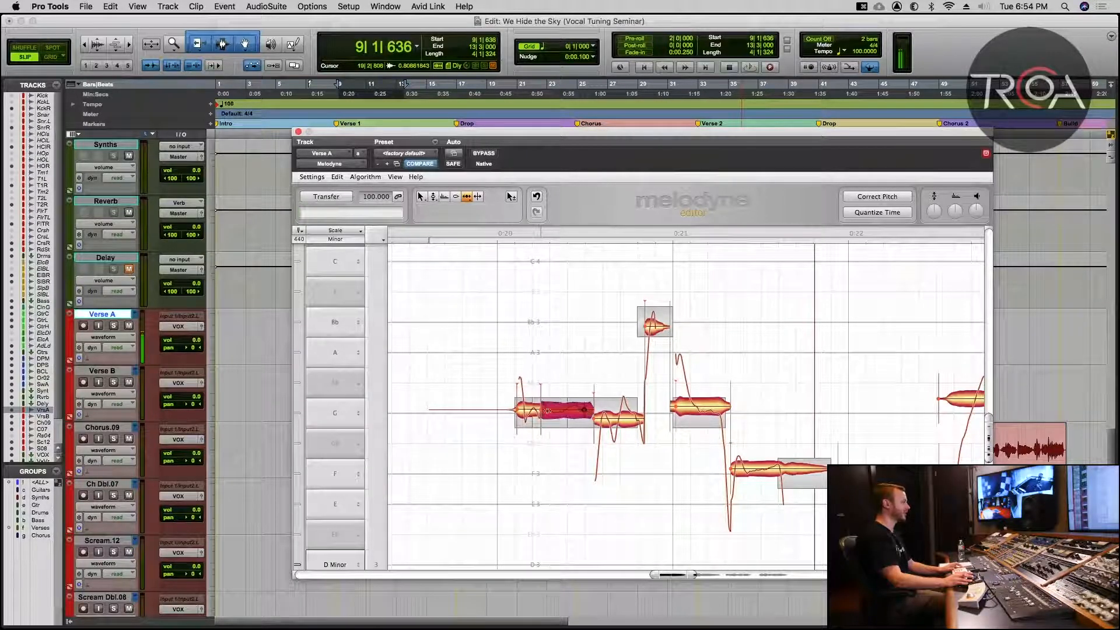
left_click(446, 378)
key("space")
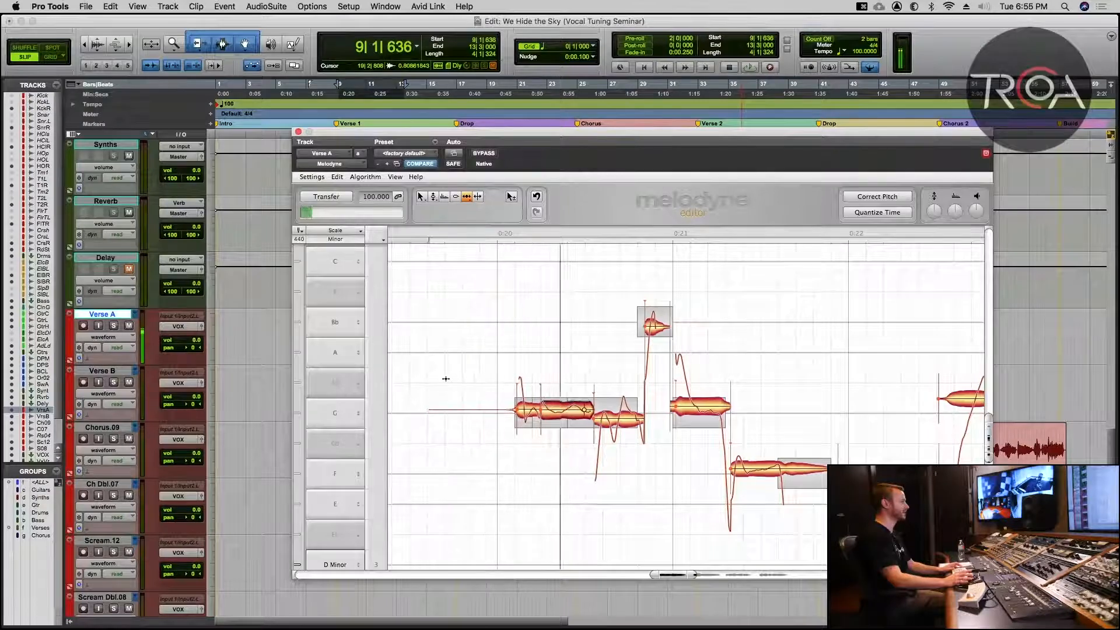
key("space")
key("super+z")
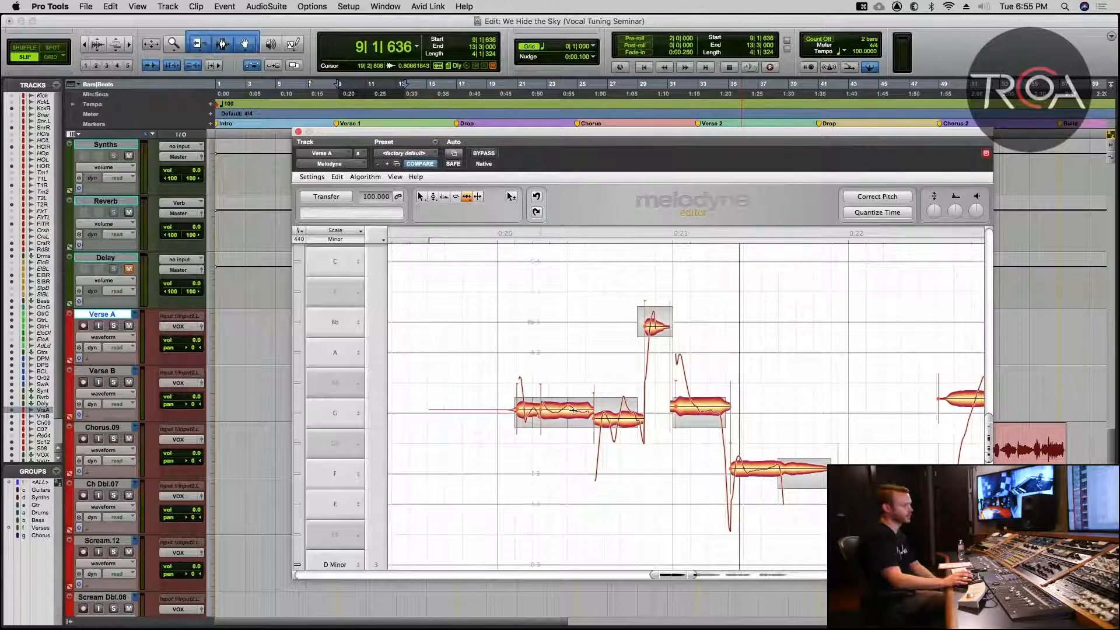
Step: Try slowing the attack of the phrase's first note with the Attack Speed Tool, then play the phrase
right_click(513, 309)
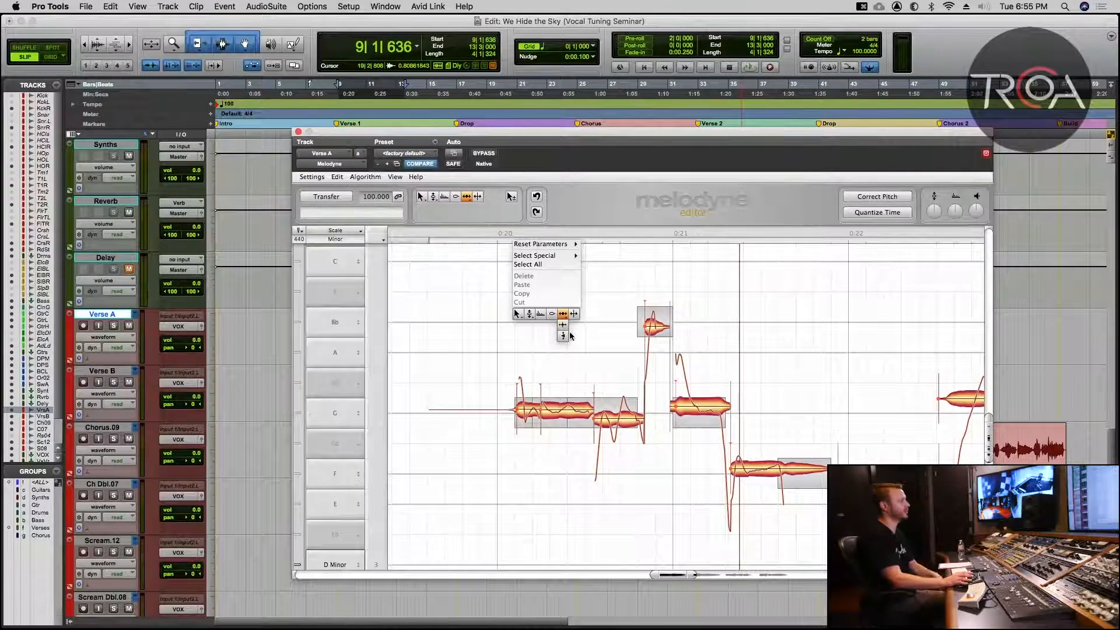
left_click(513, 309)
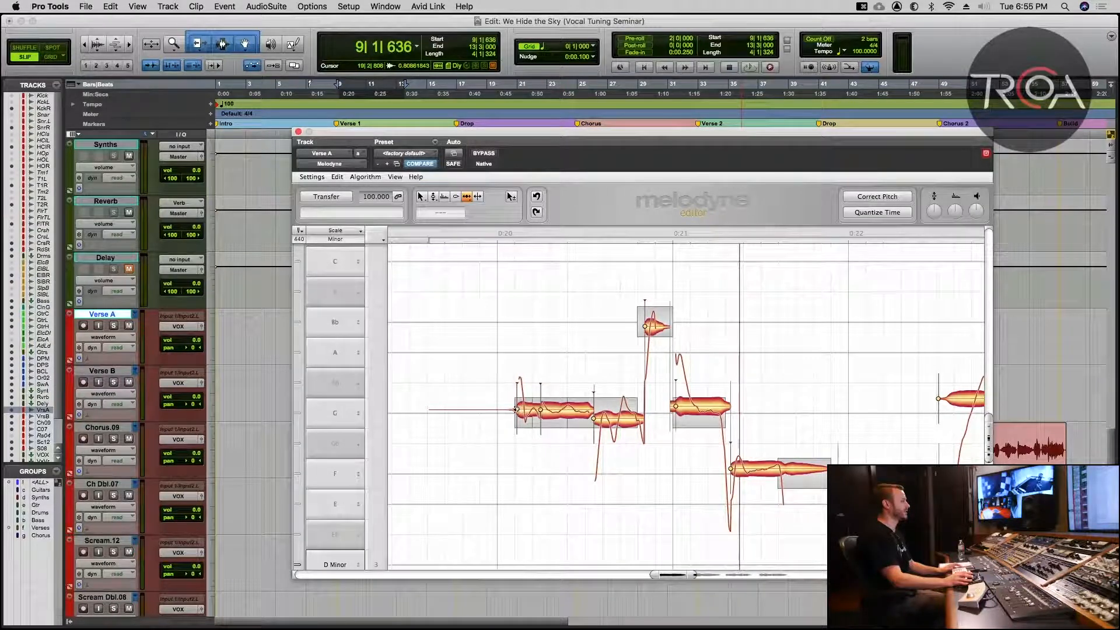
mouse_move(516, 409)
left_mouse_down()
mouse_move(518, 422)
mouse_move(516, 408)
left_mouse_up()
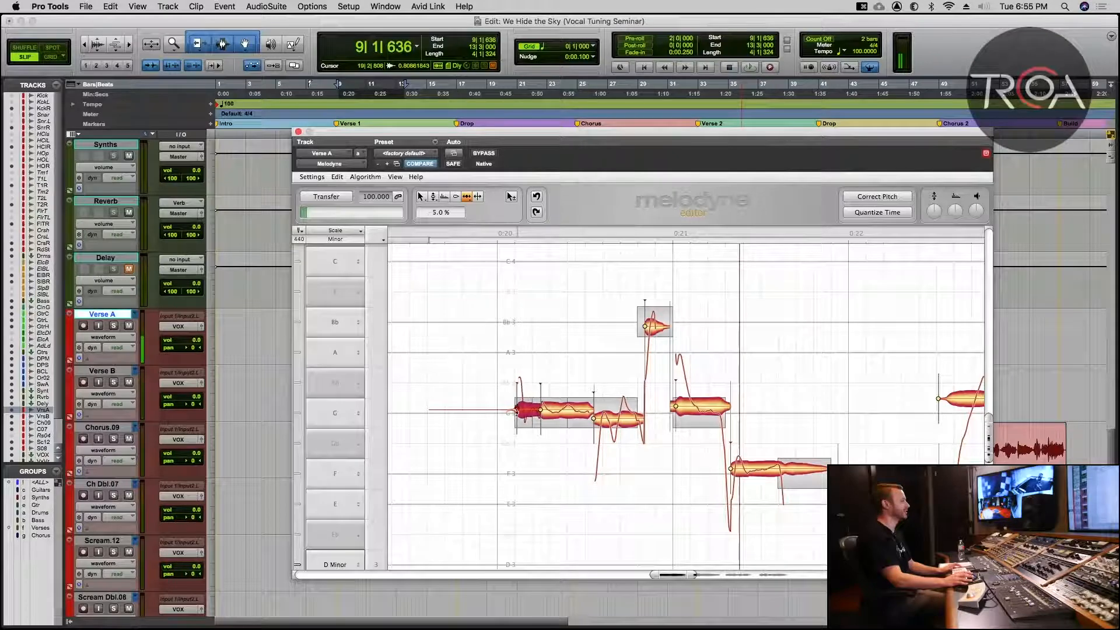
left_click_drag(514, 450, 511, 473)
key("space")
key("space")
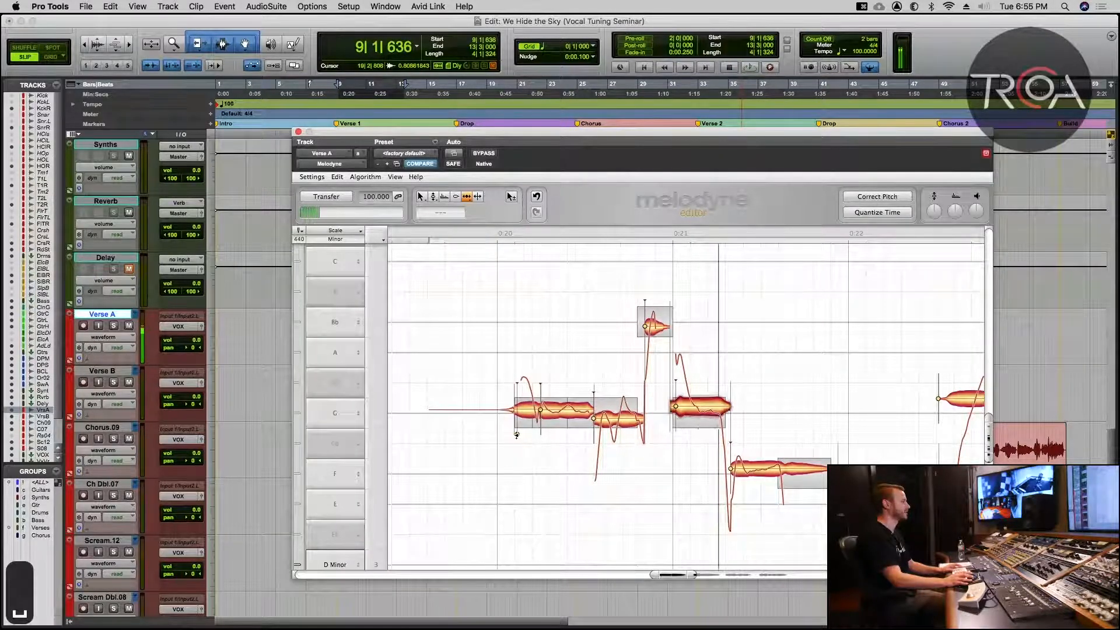
Step: Try making the first note's attack much faster, play the phrase, and restore the note's original attack speed
left_click_drag(516, 434, 514, 303)
left_click(423, 363)
key("space")
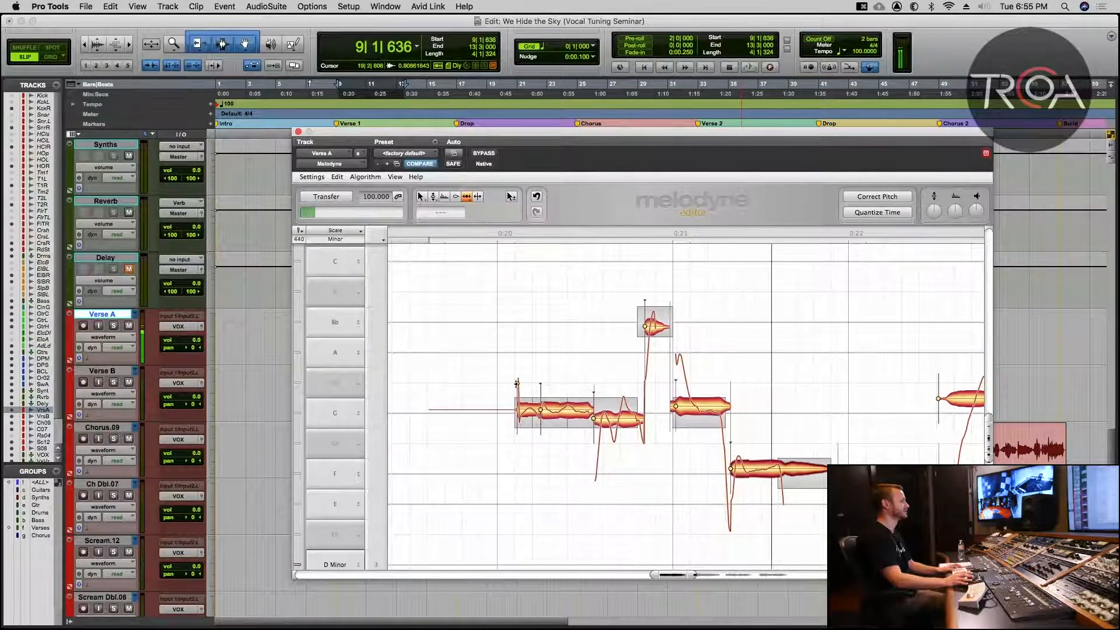
left_click(517, 382)
left_click(428, 365)
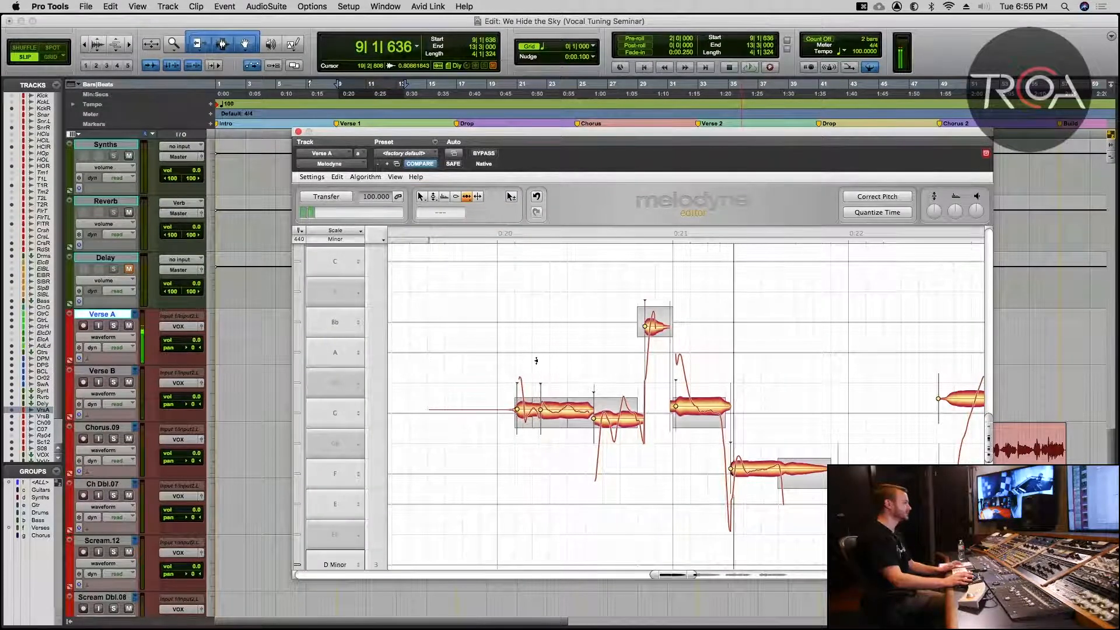
Step: Try splitting the third note into three pieces with the Note Separation Tool, then undo the separations
right_click(527, 299)
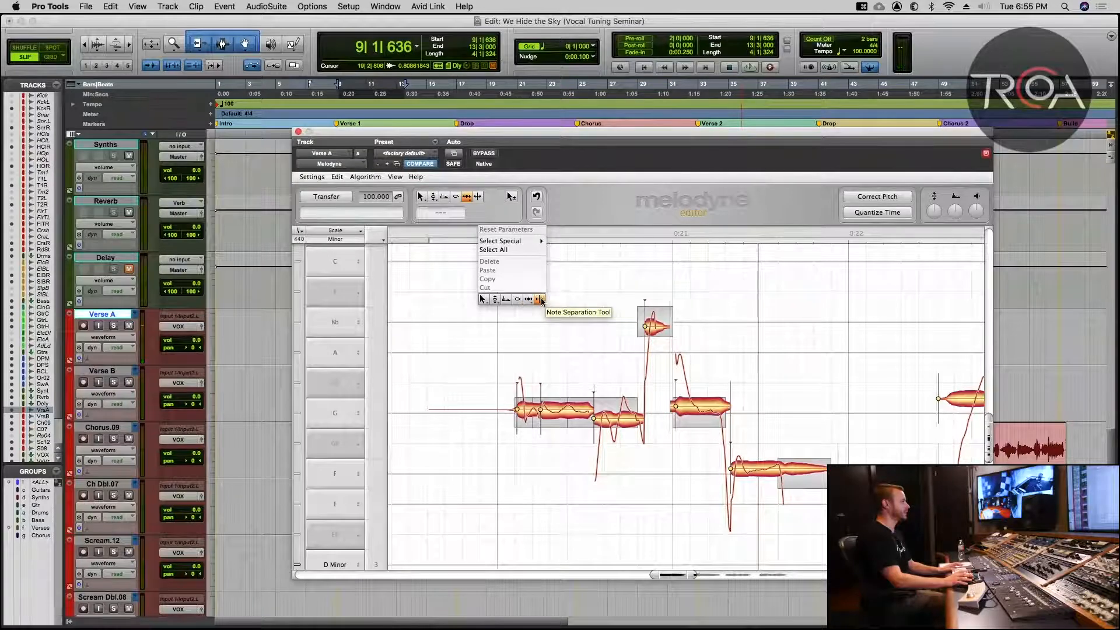
left_click(539, 300)
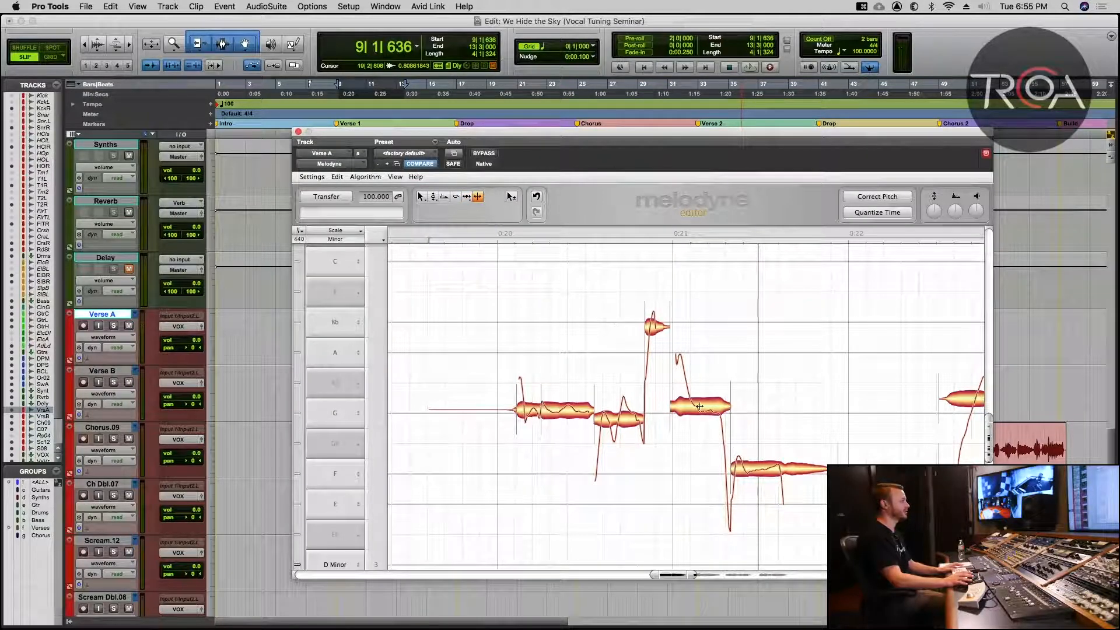
left_click(620, 417)
double_click(608, 427)
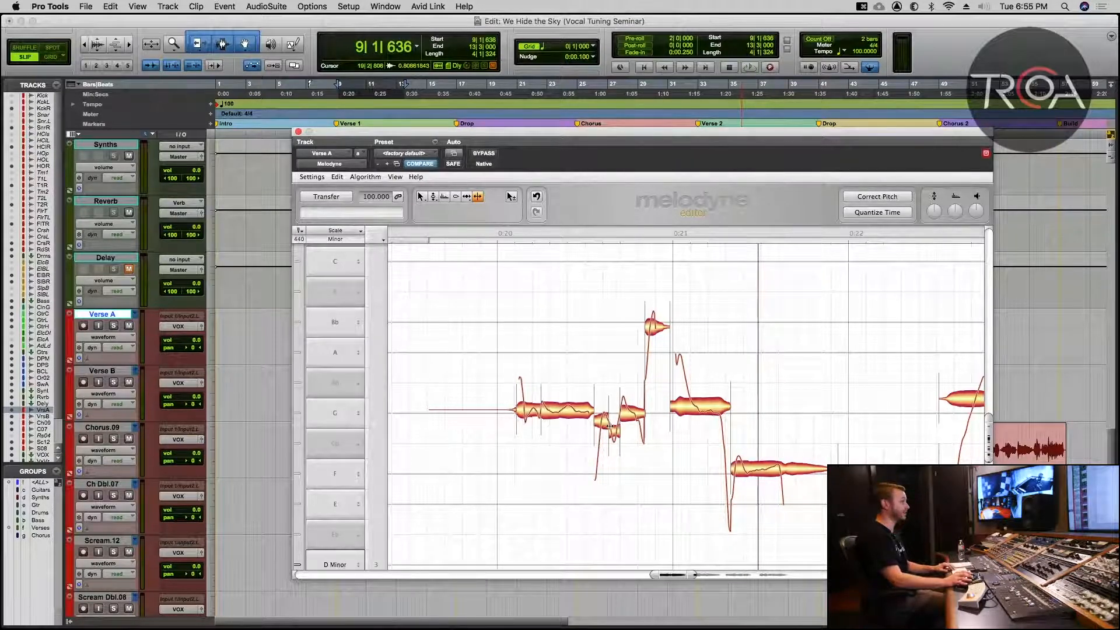
key("super+z")
key("super+z")
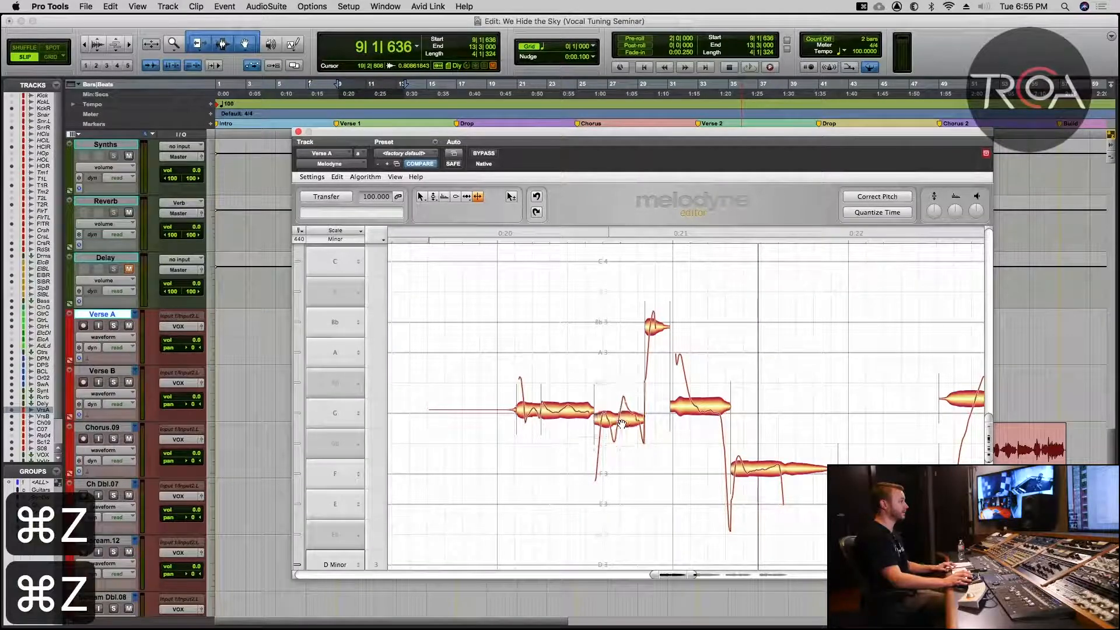
Step: Try correcting the pitch center of all the first phrase's notes to 100 %, leaving pitch drift uncorrected
right_click(501, 339)
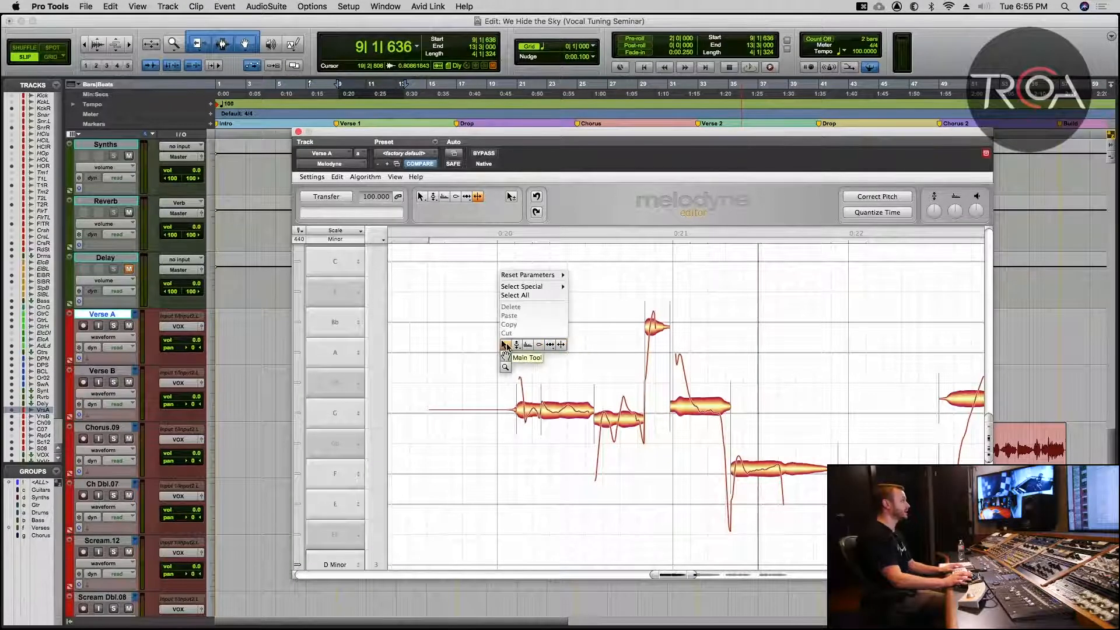
left_click(506, 348)
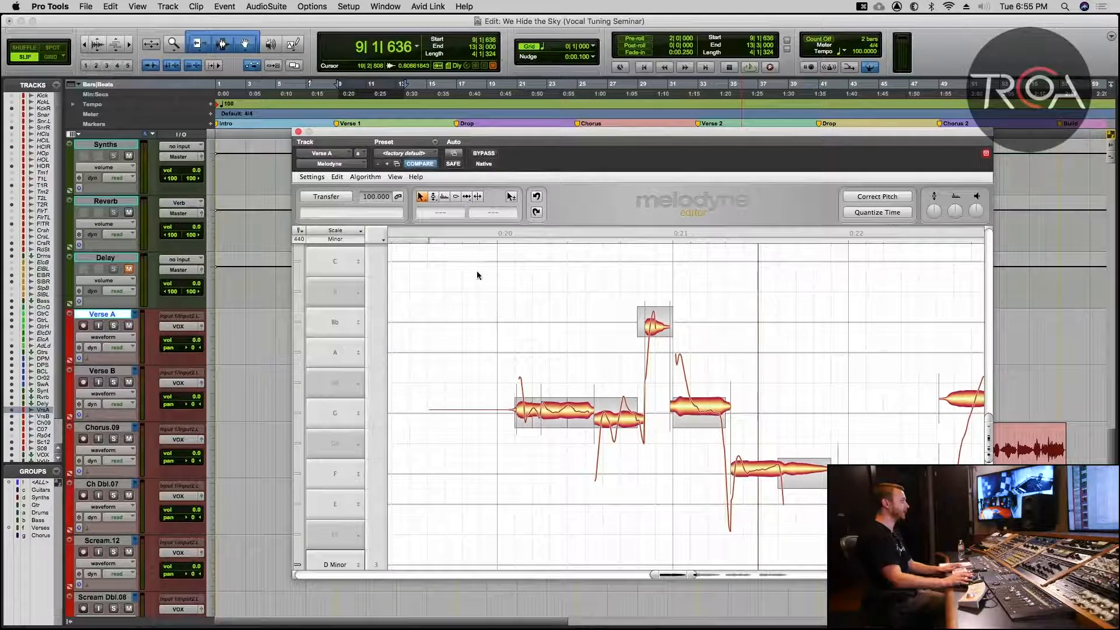
left_click_drag(477, 271, 940, 537)
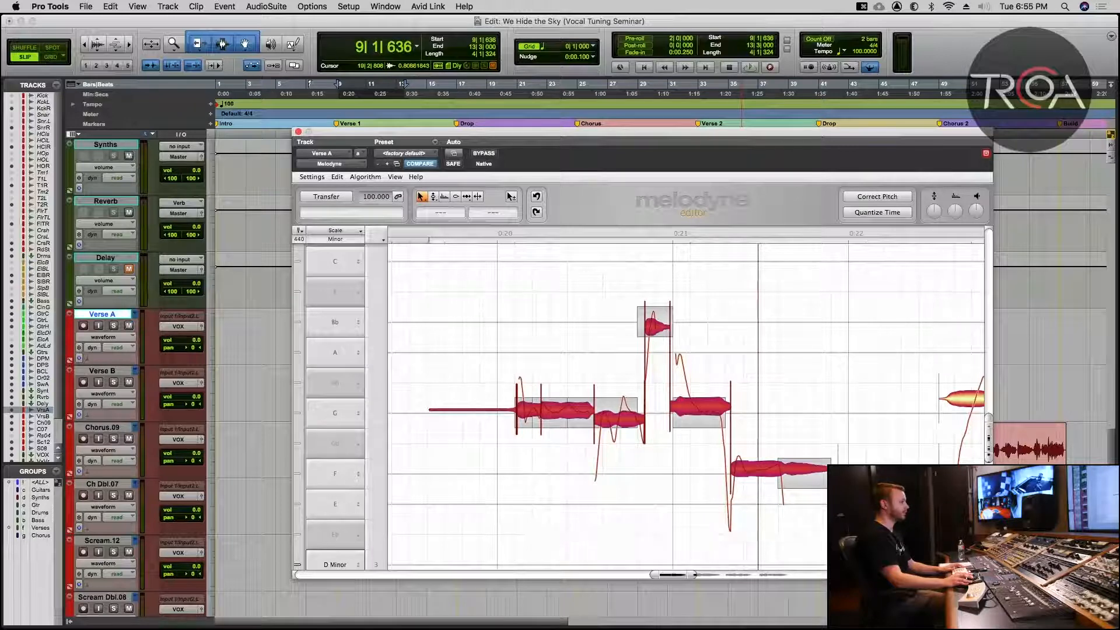
left_click(894, 198)
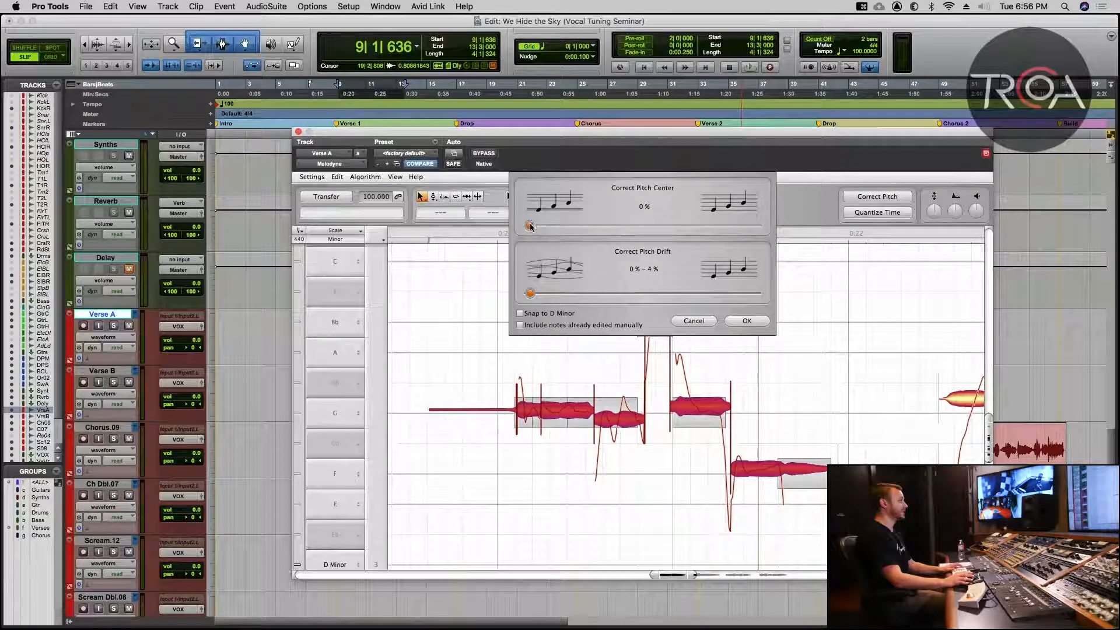
left_click_drag(603, 234, 519, 255)
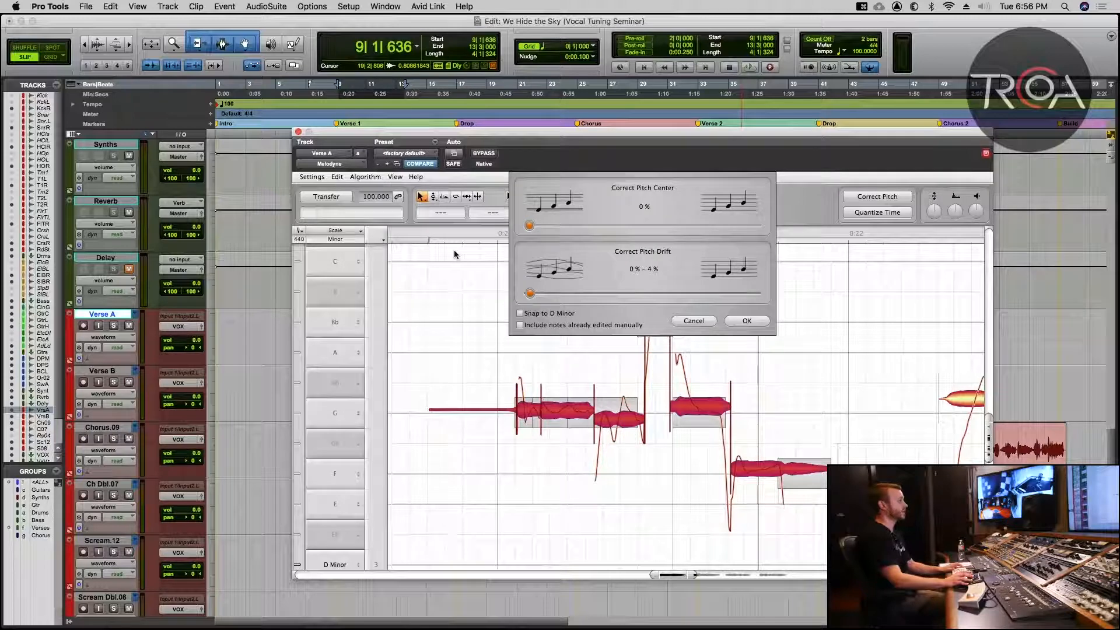
left_click_drag(563, 255, 844, 250)
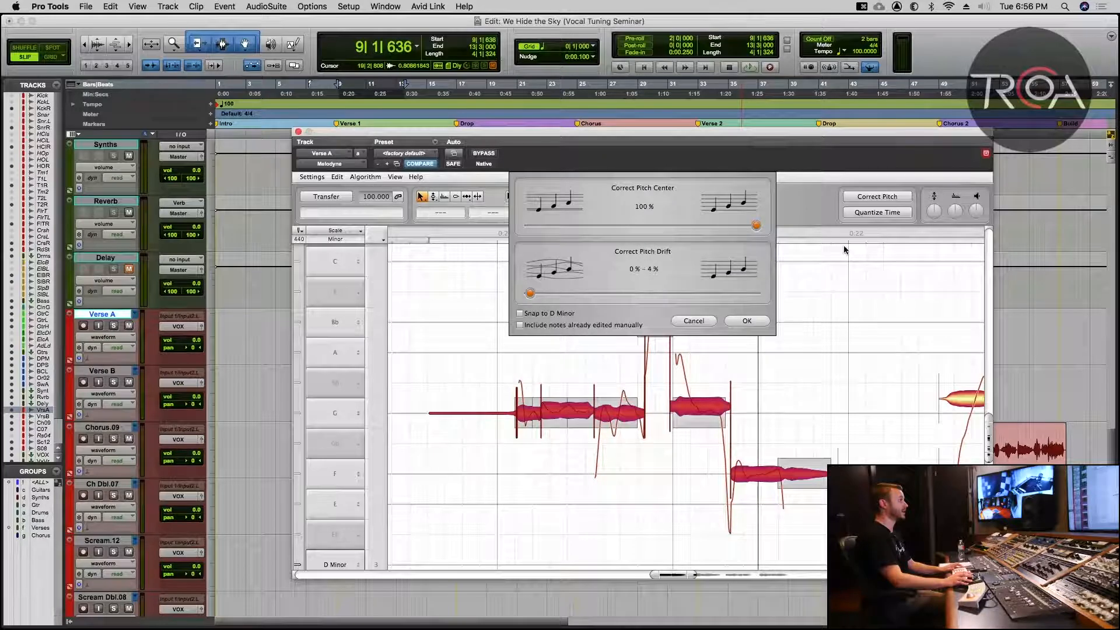
left_click(745, 321)
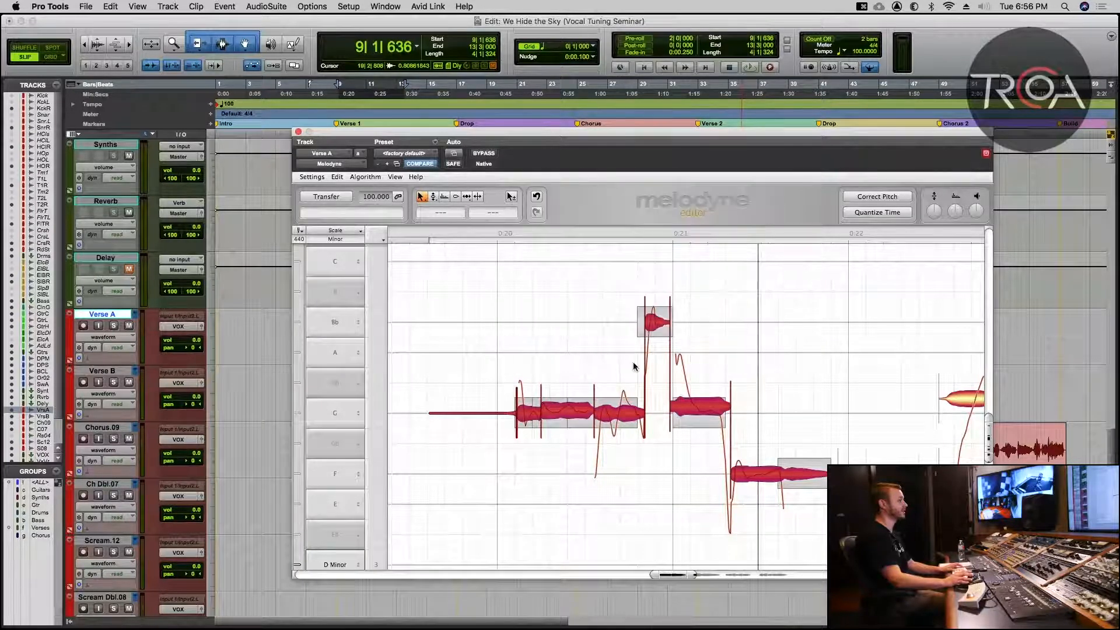
Step: Play the phrase repeatedly, toggling the pitch center correction to compare both versions, then undo the correction
key("space")
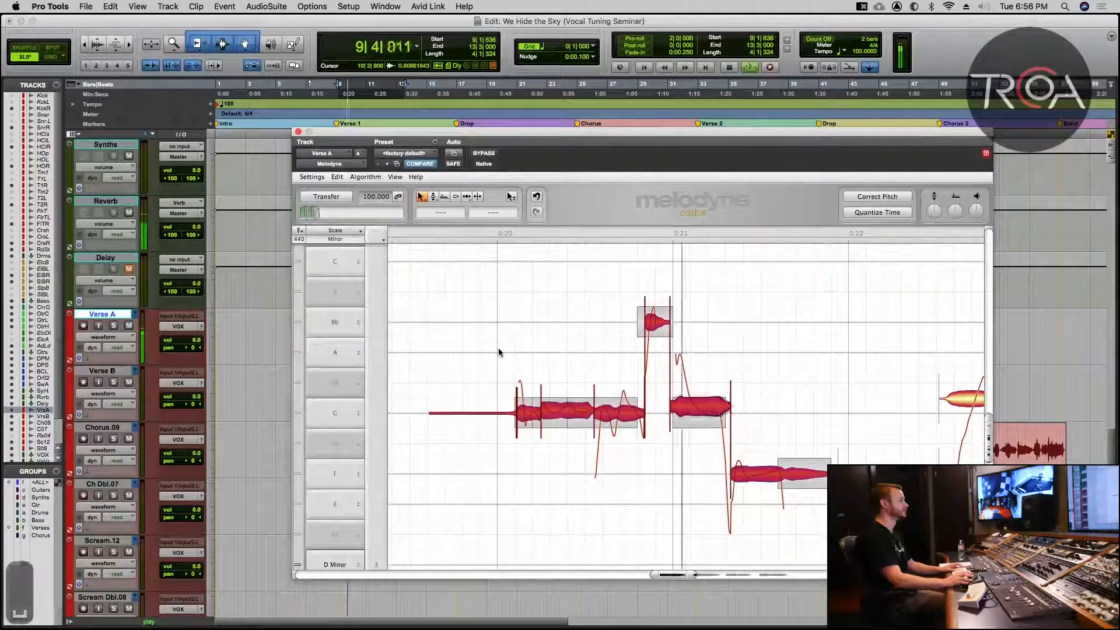
key("space")
left_click(450, 330)
key("space")
key("space")
left_click(535, 211)
key("space")
key("space")
key("space")
left_click(536, 212)
key("space")
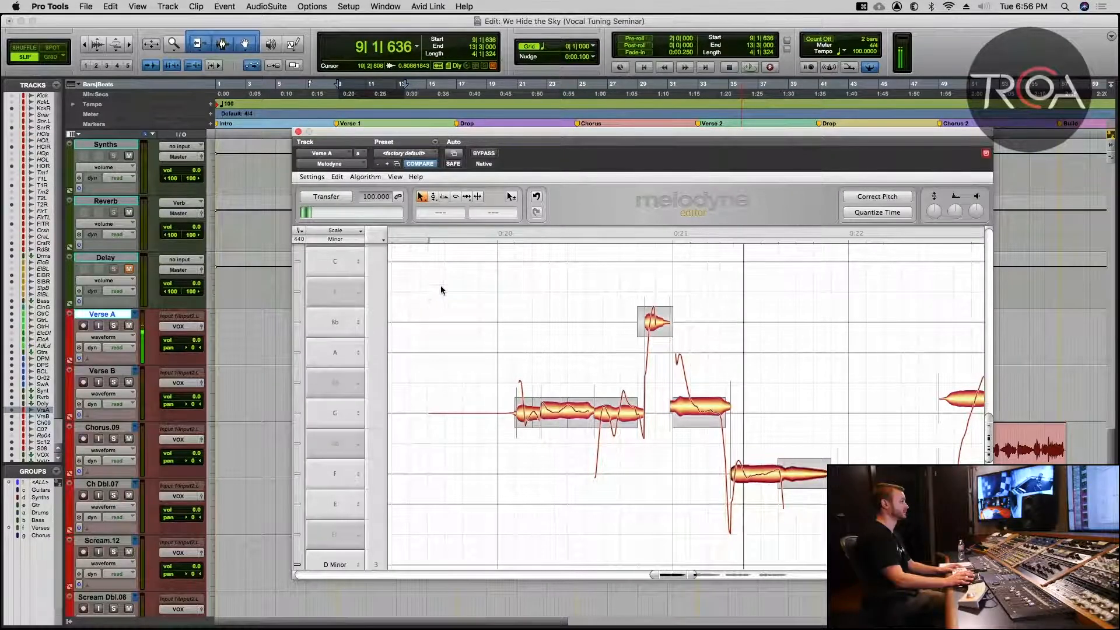
left_click(535, 198)
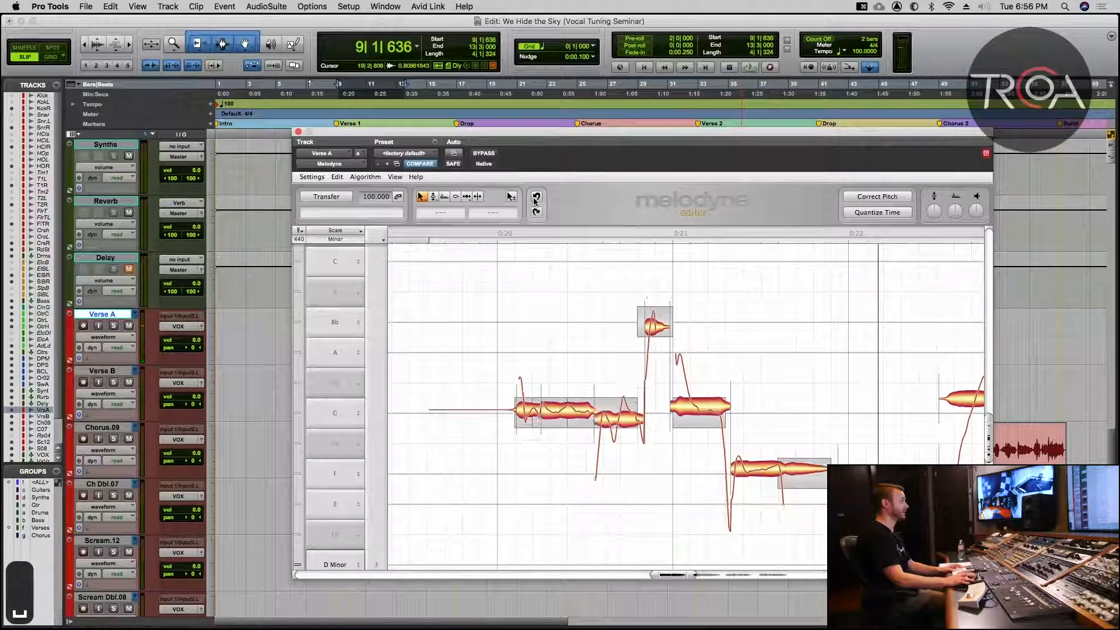
Step: Examine the pitch reset options under Reset Parameters for the phrase's second note
right_click(564, 412)
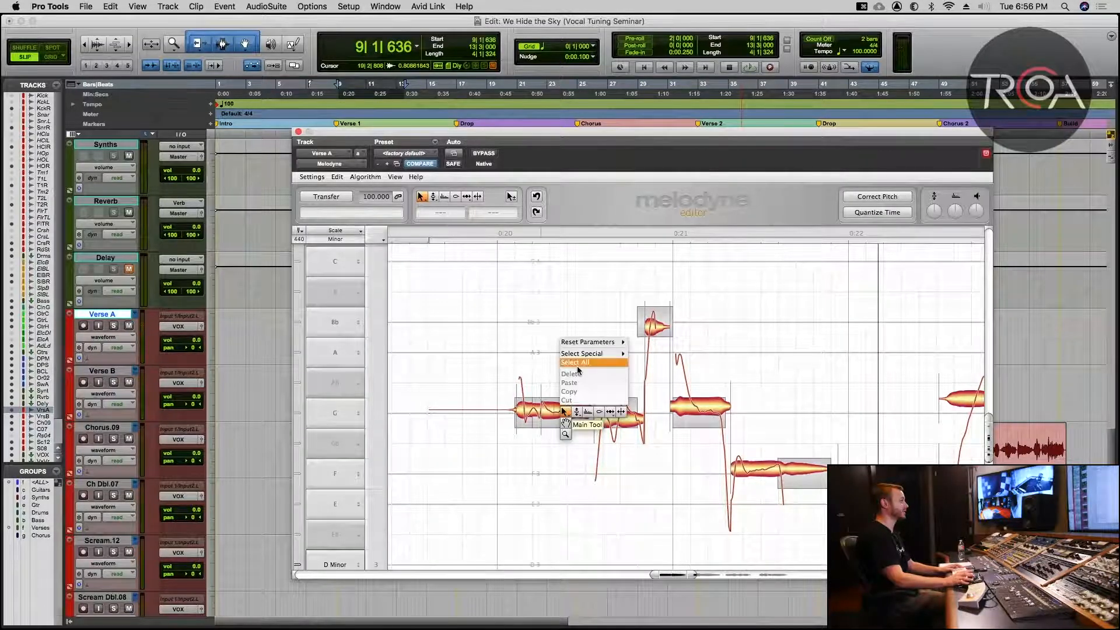
left_click(529, 335)
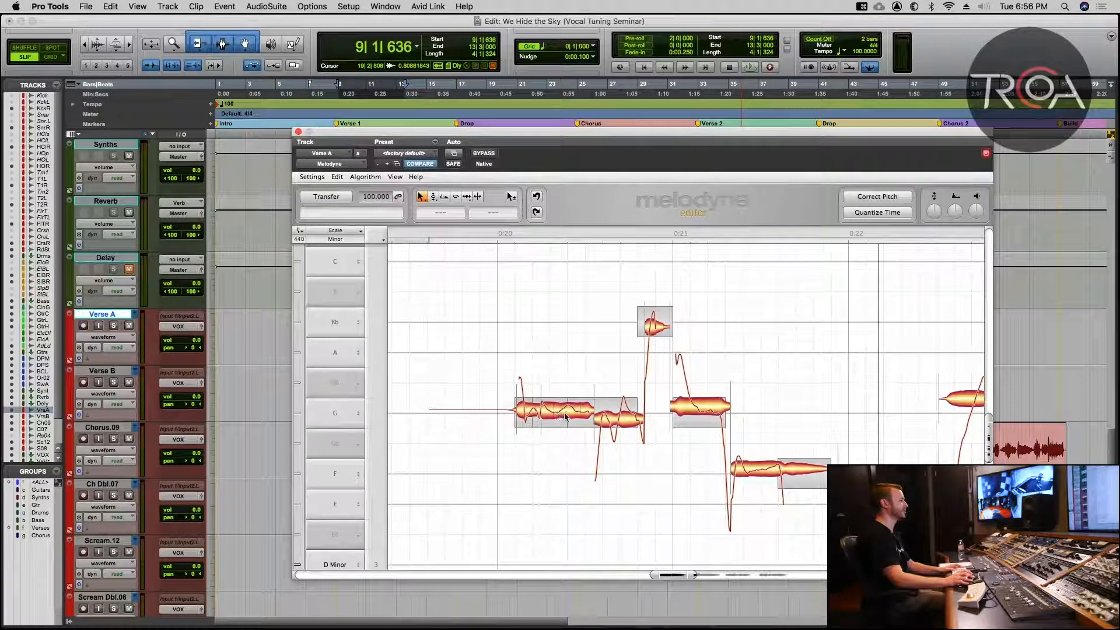
right_click(565, 414)
mouse_move(577, 343)
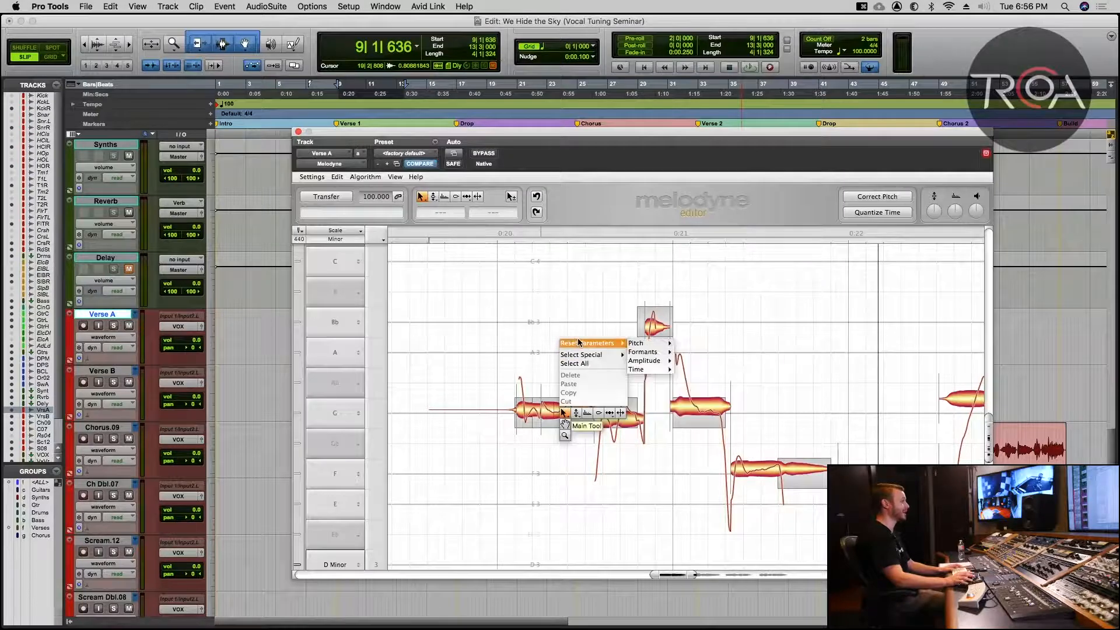
mouse_move(640, 344)
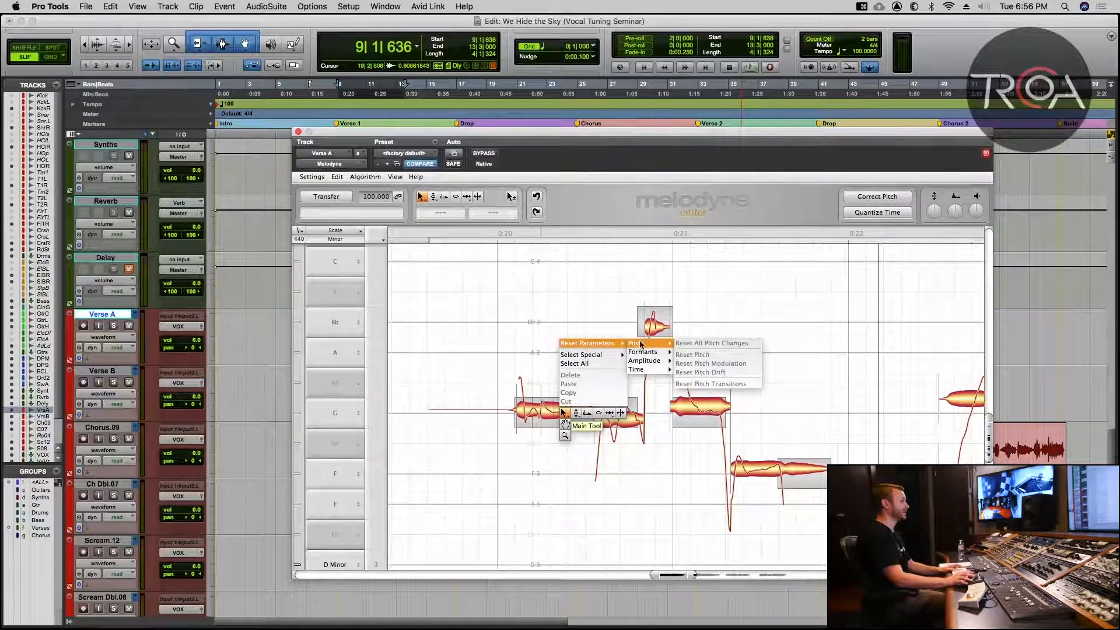
left_click(709, 344)
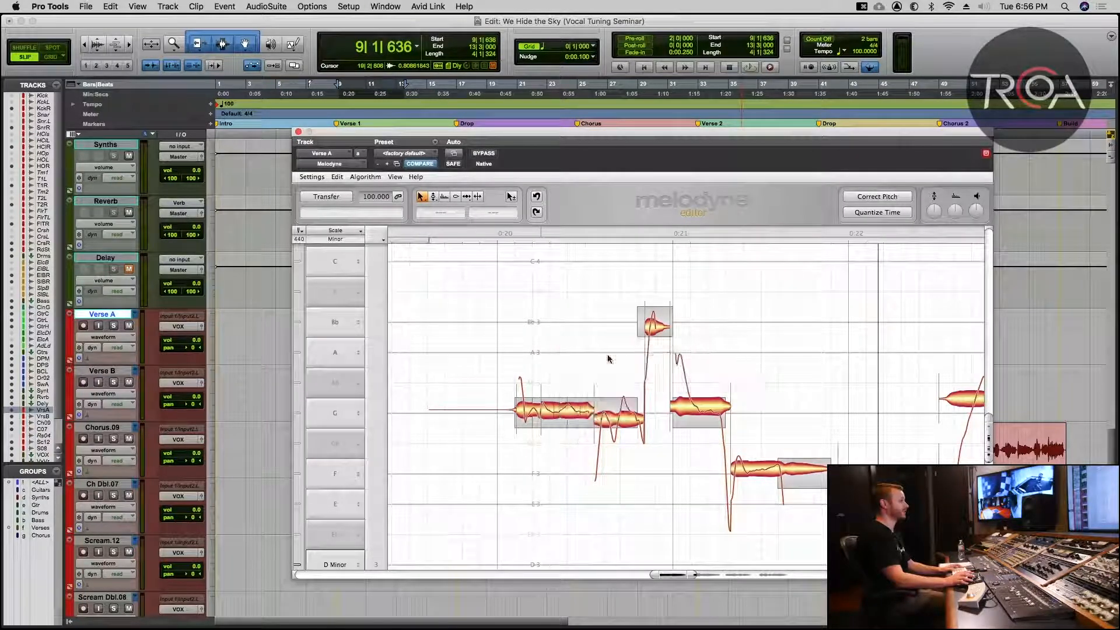
right_click(556, 412)
mouse_move(578, 339)
mouse_move(630, 348)
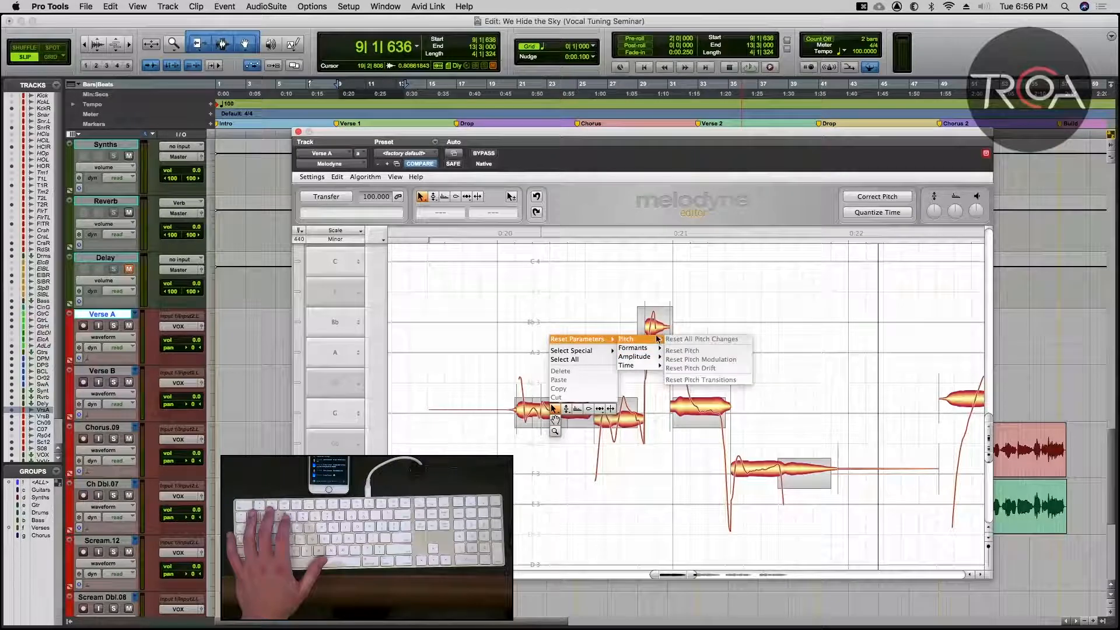
left_click(566, 320)
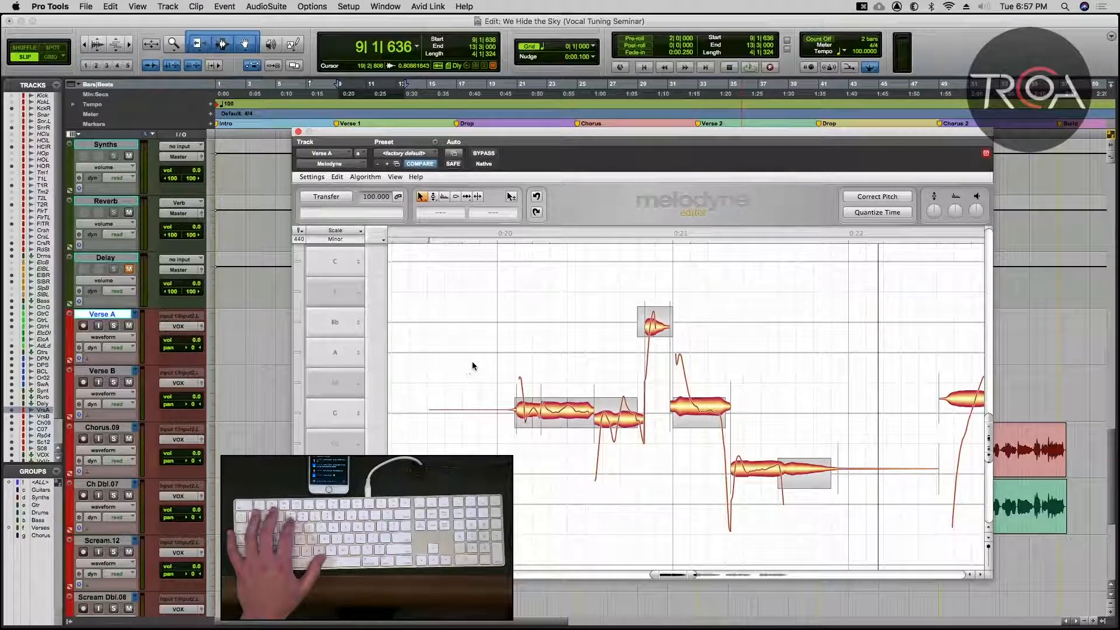
Step: Play the phrase and shift the first note's pitch to G 3 at +3 ct with the Main Tool
key("space")
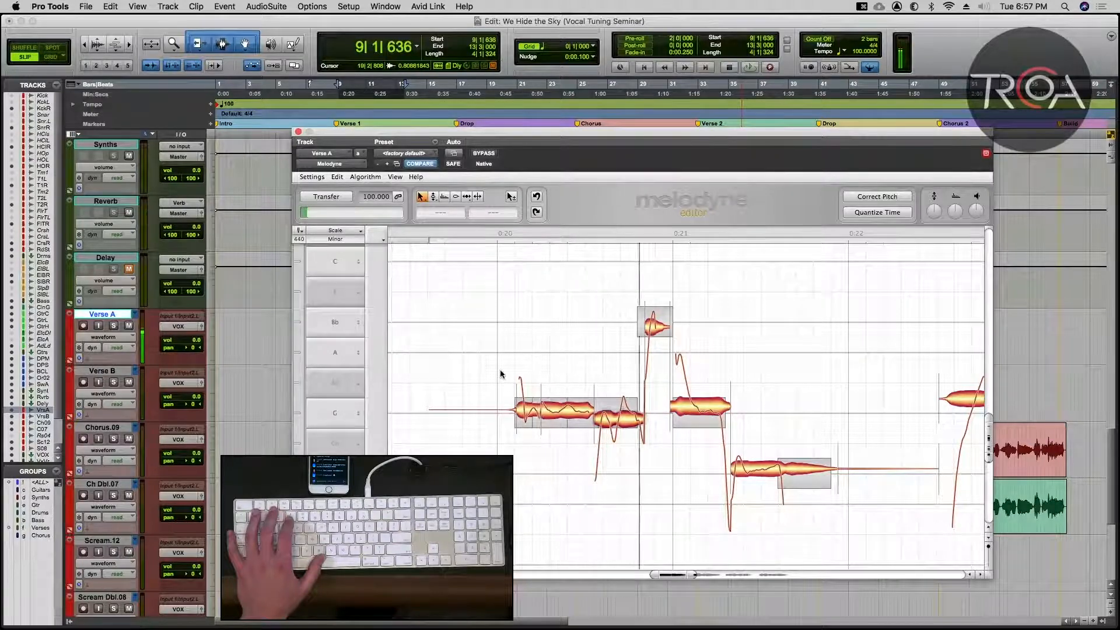
left_click(526, 413)
left_click_drag(527, 412, 528, 414)
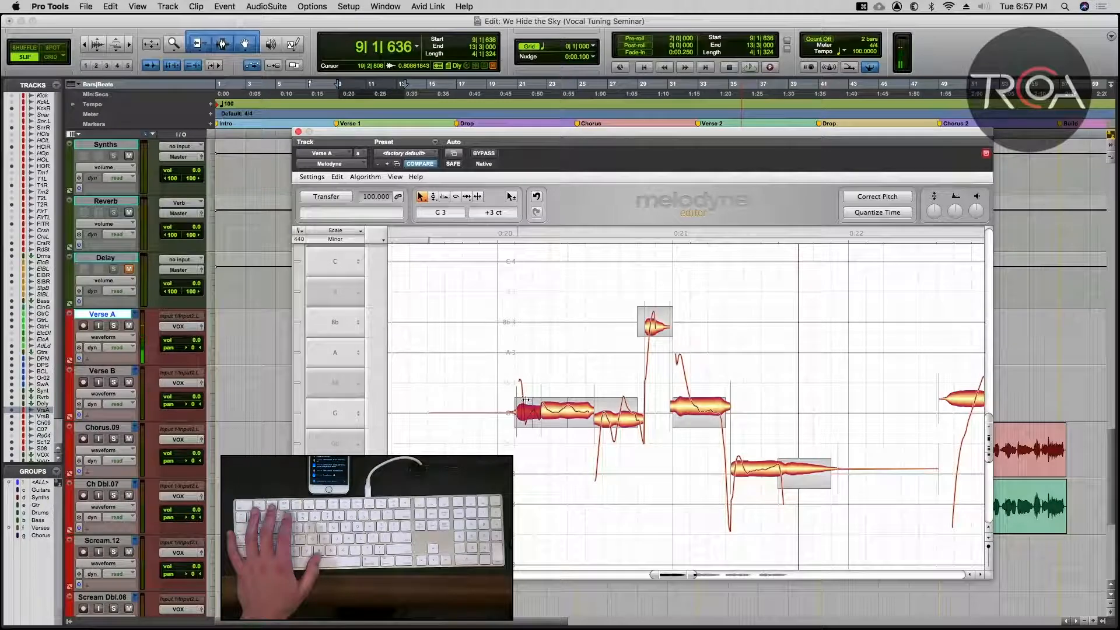
Step: Reduce the first note's pitch modulation to about 85 %, then return to the Main Tool
right_click(529, 416)
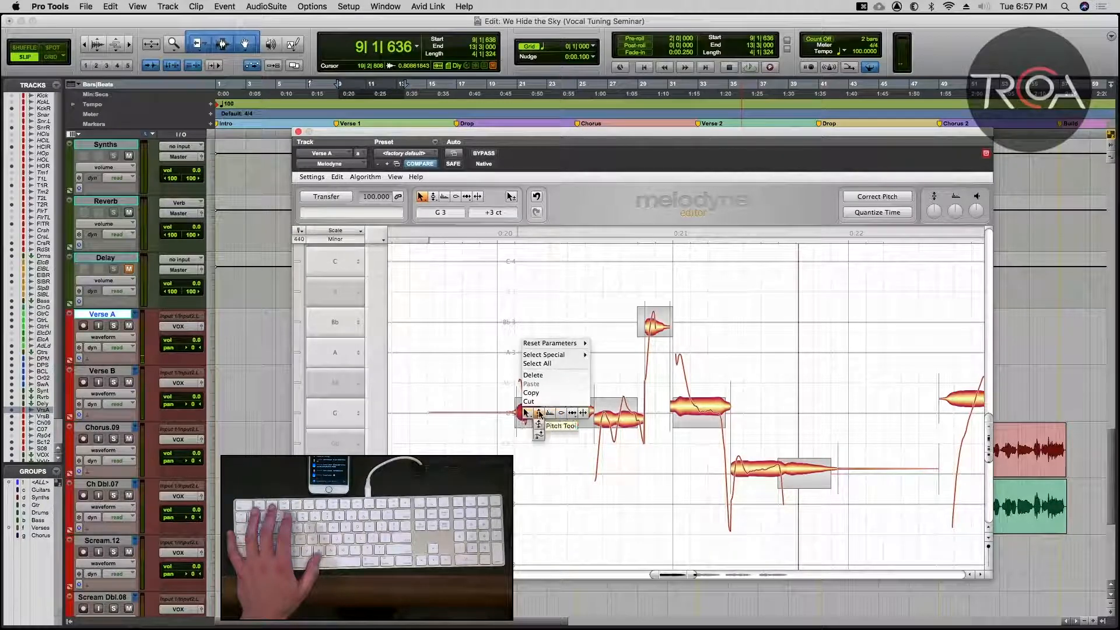
left_click(538, 428)
left_click(521, 414)
left_click_drag(520, 414, 520, 418)
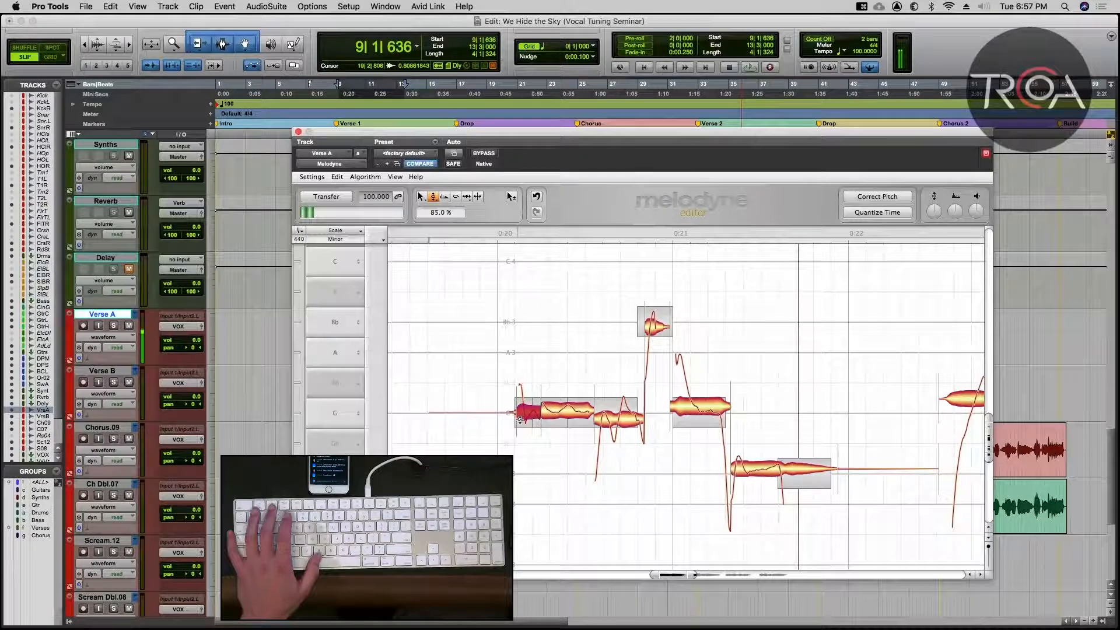
right_click(438, 392)
left_click(427, 386)
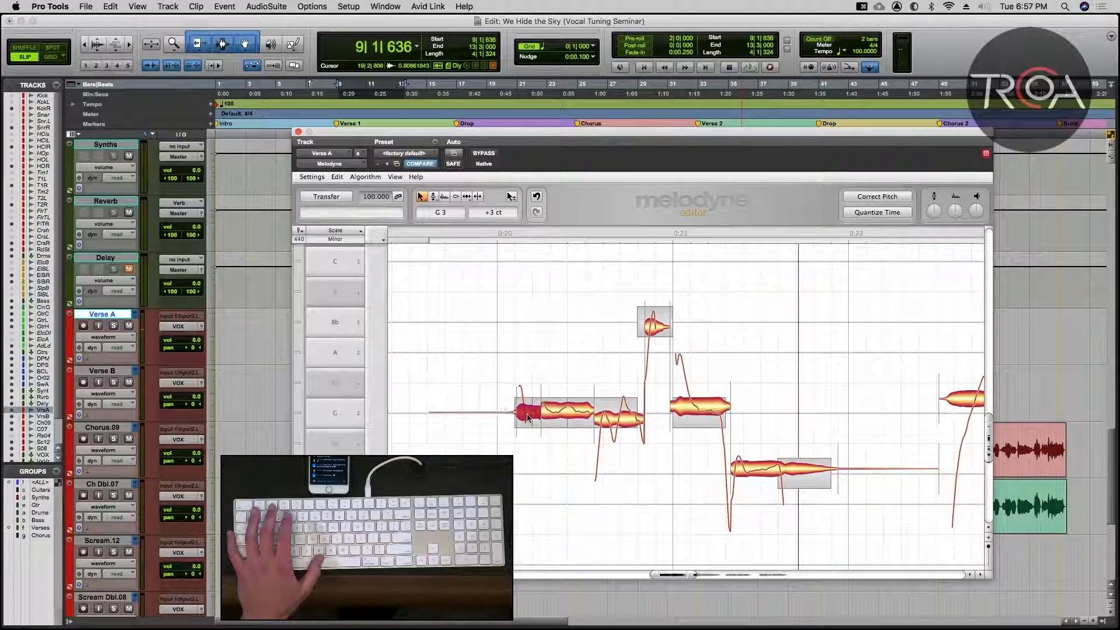
Step: Nudge the first note's pitch slightly lower and play the phrase to check it
left_click_drag(528, 417, 528, 419)
left_click(447, 397)
key("space")
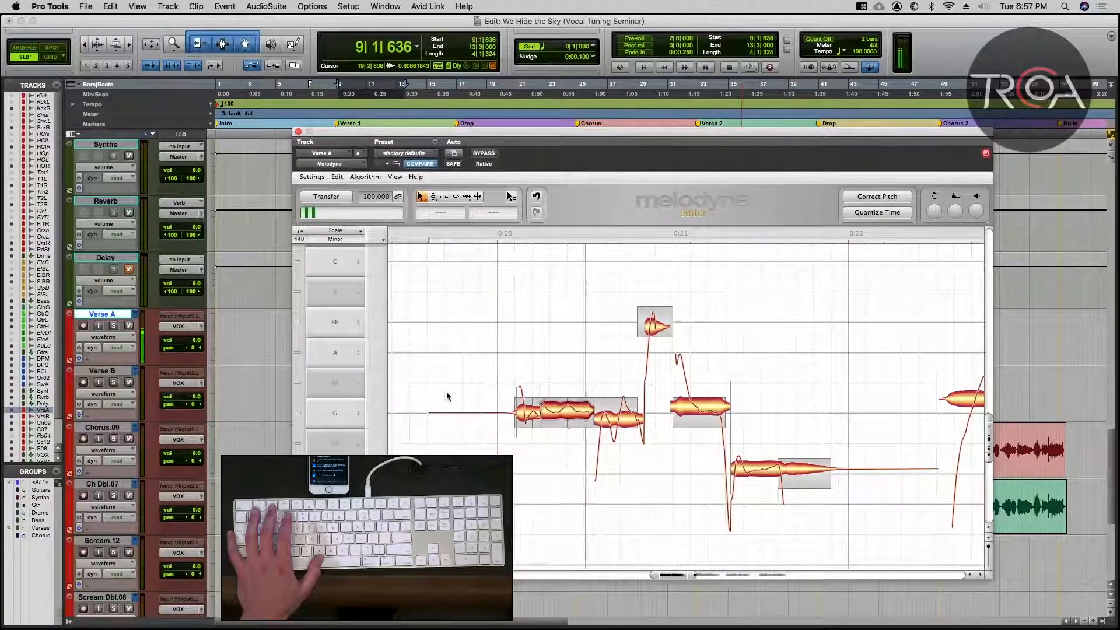
key("space")
Step: Lower the second note closer to the G center and raise the third note to G 3 at -3 ct
left_click(571, 417)
left_click_drag(571, 418, 571, 417)
left_click(627, 418)
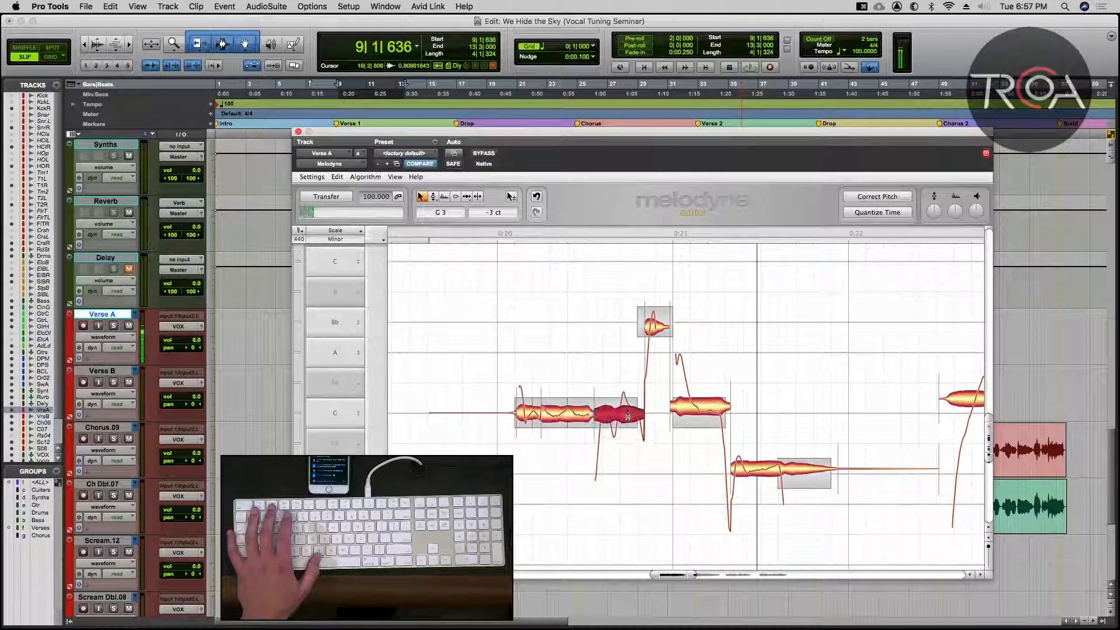
Step: Split the G 3 note just before the Bb 3 into three slices around its pitch dip with the Note Separation Tool
right_click(627, 416)
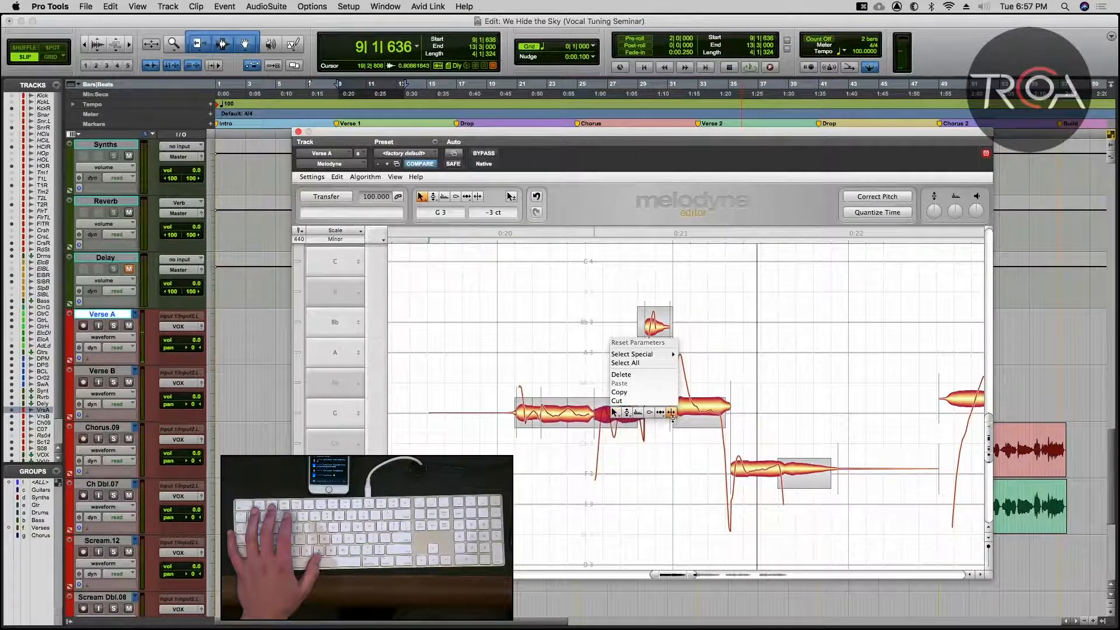
left_click(624, 428)
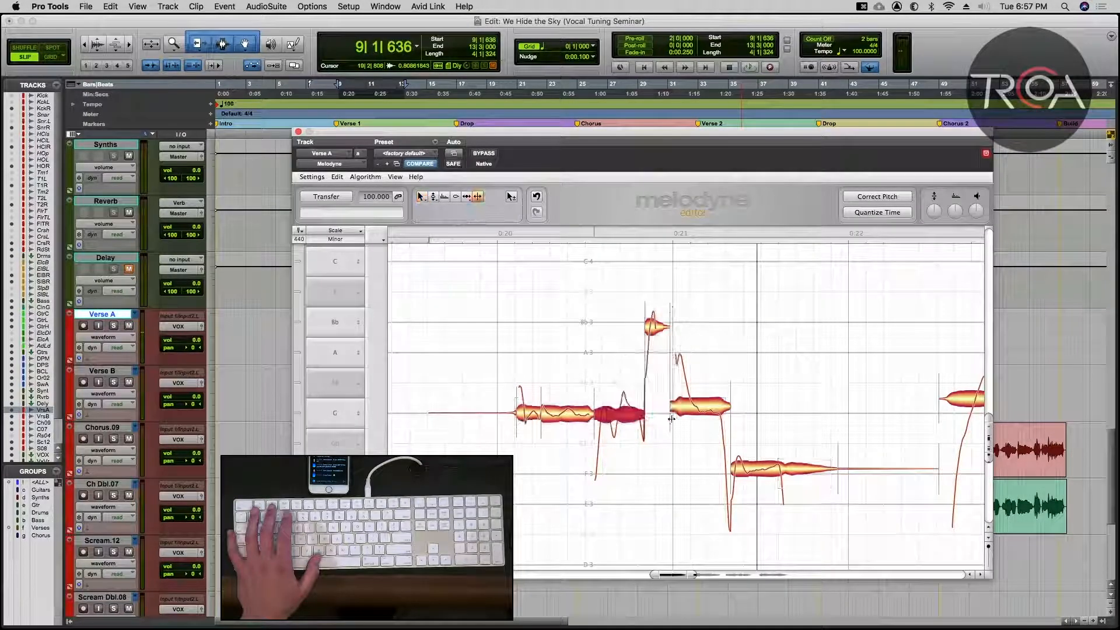
left_click(611, 421)
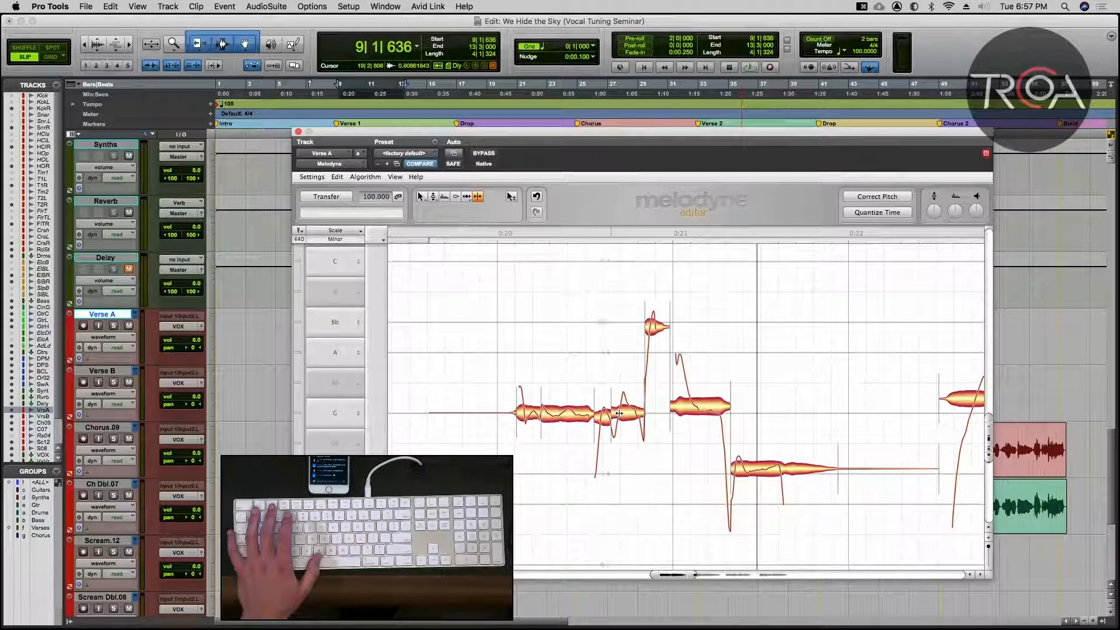
left_click(619, 413)
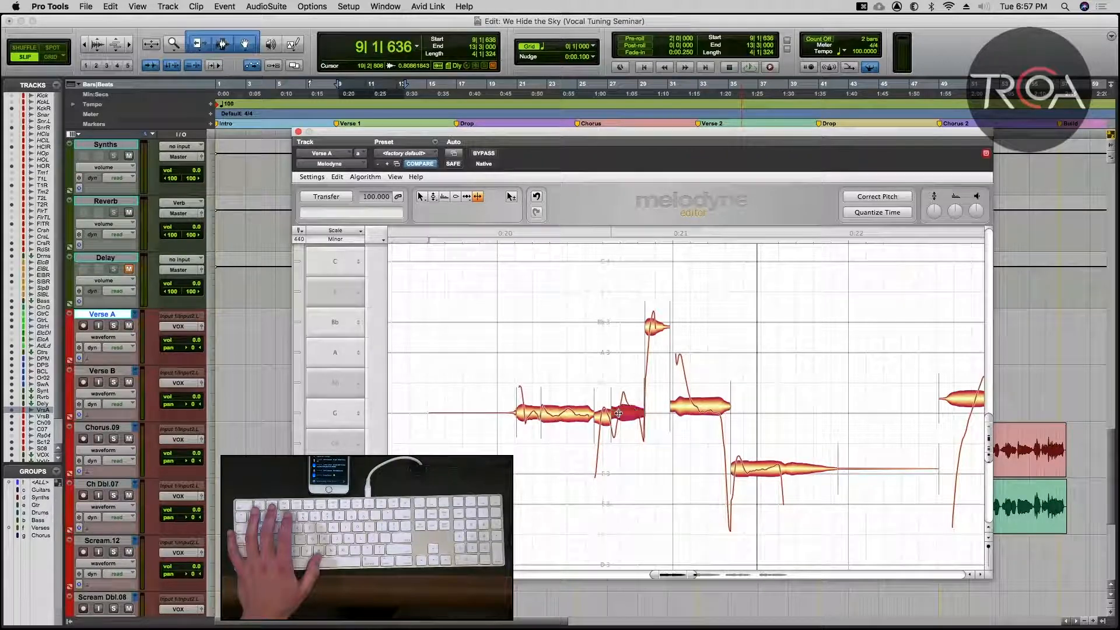
Step: Pull the new slices onto the G center with the Main Tool and play the phrase
right_click(639, 460)
left_click(589, 462)
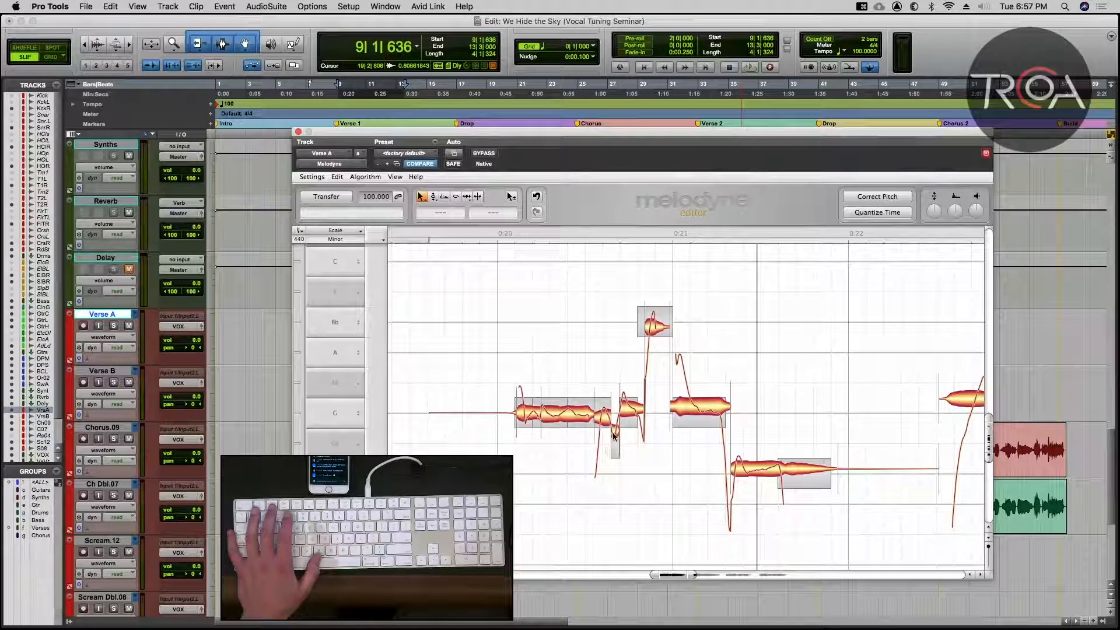
left_click_drag(615, 435, 635, 419)
left_click(461, 390)
key("space")
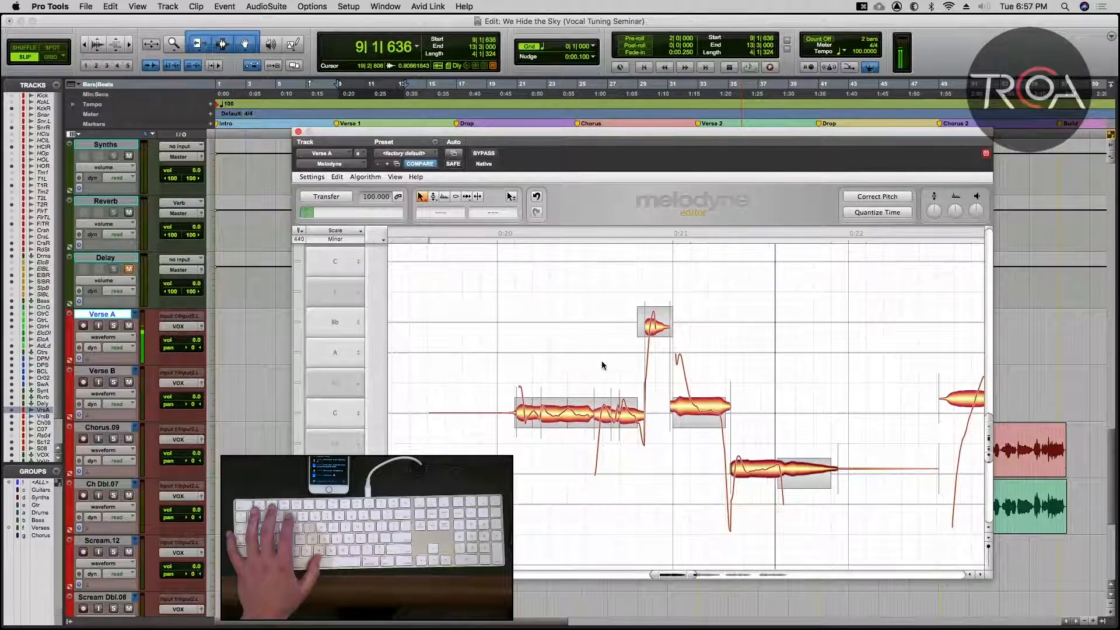
Step: Adjust the pitch modulation of the new G slices, bringing the first slice to 91.0 %
right_click(602, 365)
left_click(612, 364)
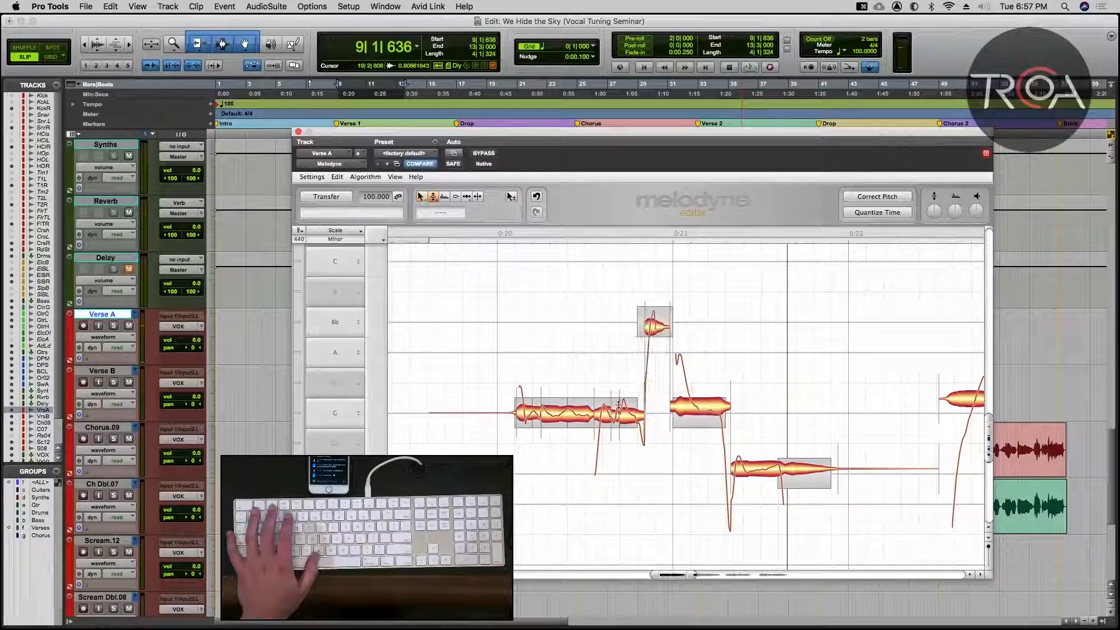
left_click(618, 410)
left_click_drag(630, 419, 611, 420)
left_click(600, 416)
Step: Check the first slice's pitch drift, return to the Main Tool and play the phrase
right_click(544, 361)
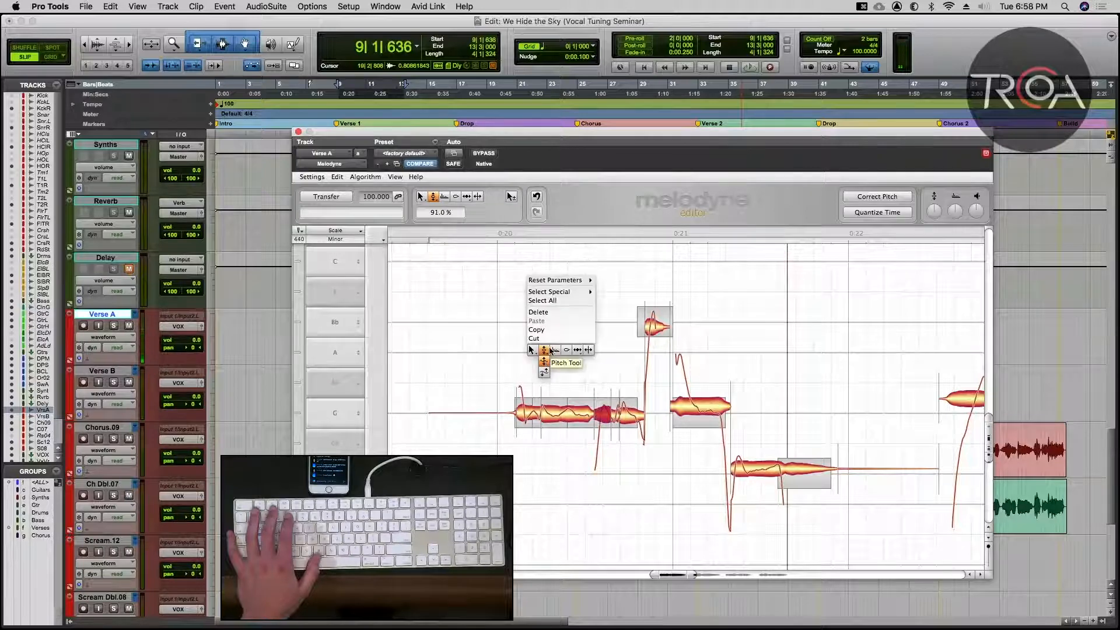
left_click(543, 367)
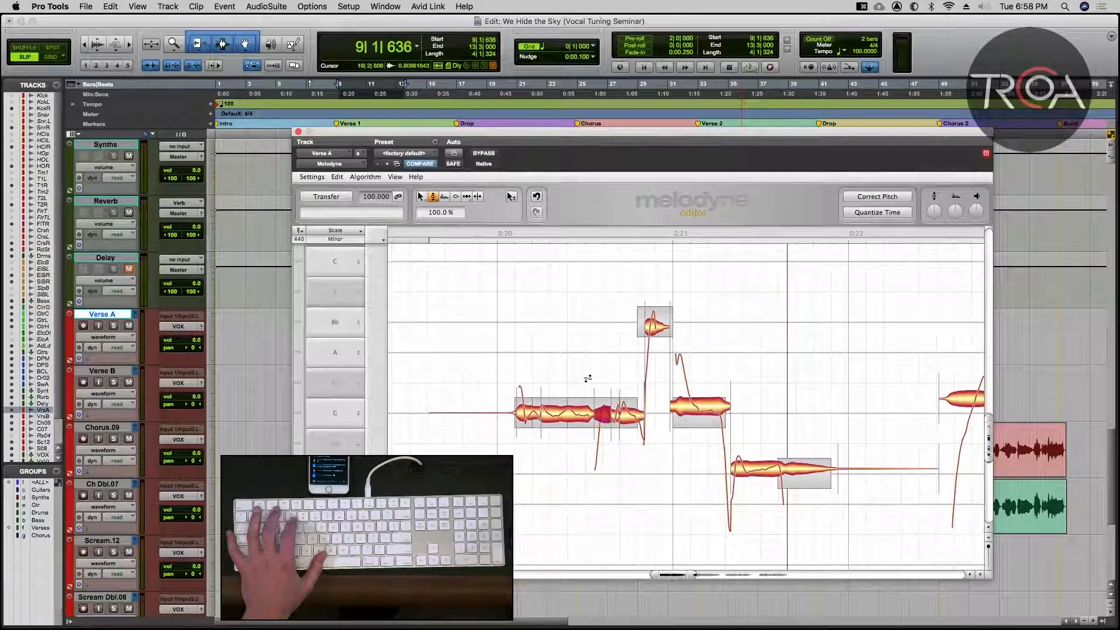
right_click(586, 375)
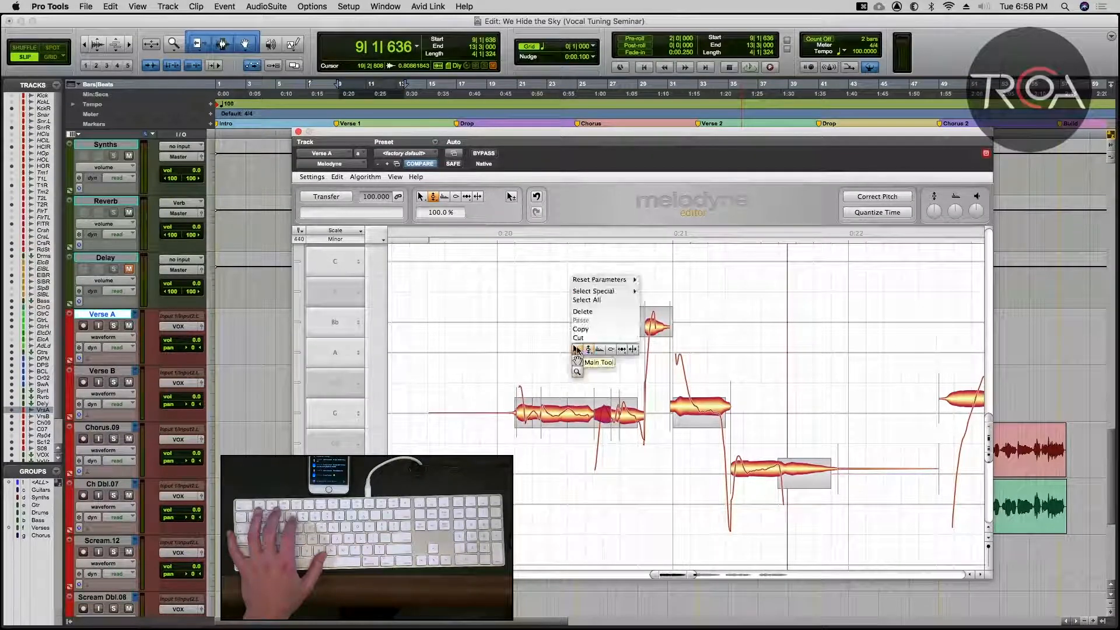
left_click(578, 352)
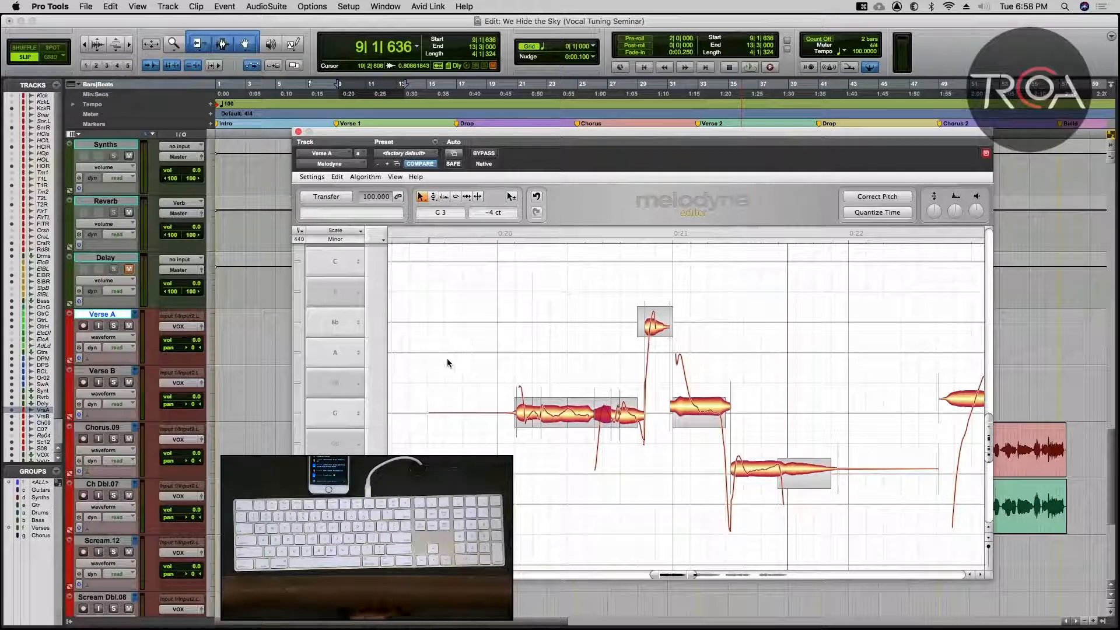
key("space")
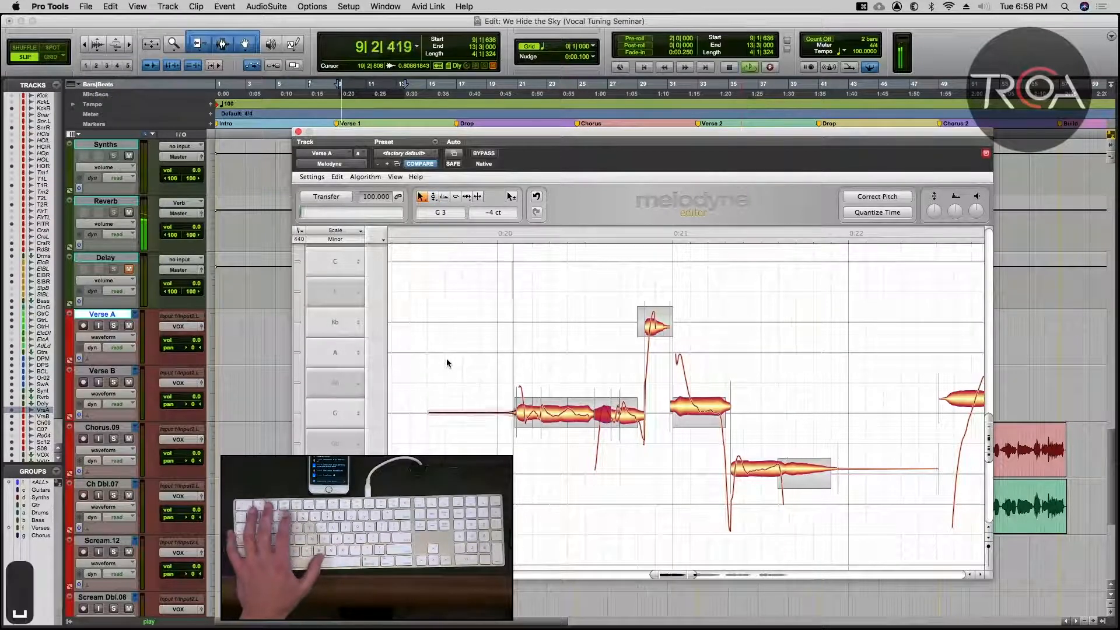
key("space")
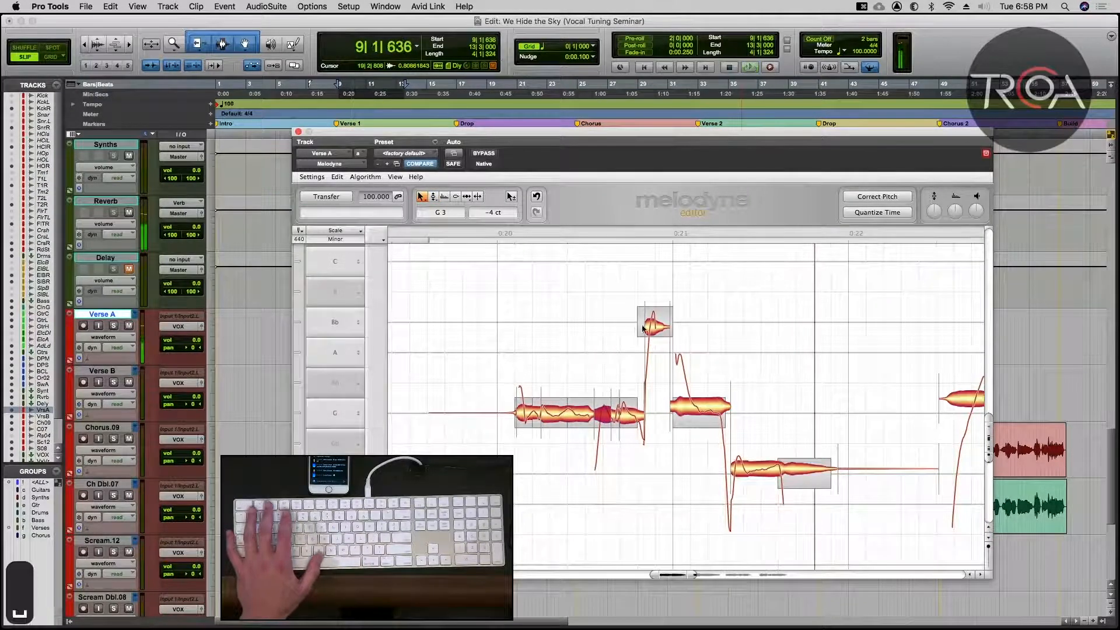
Step: Lower the high note to Bb 3 at -1 ct and the following note to G 3 at +4 ct, and play the phrase
left_click(654, 326)
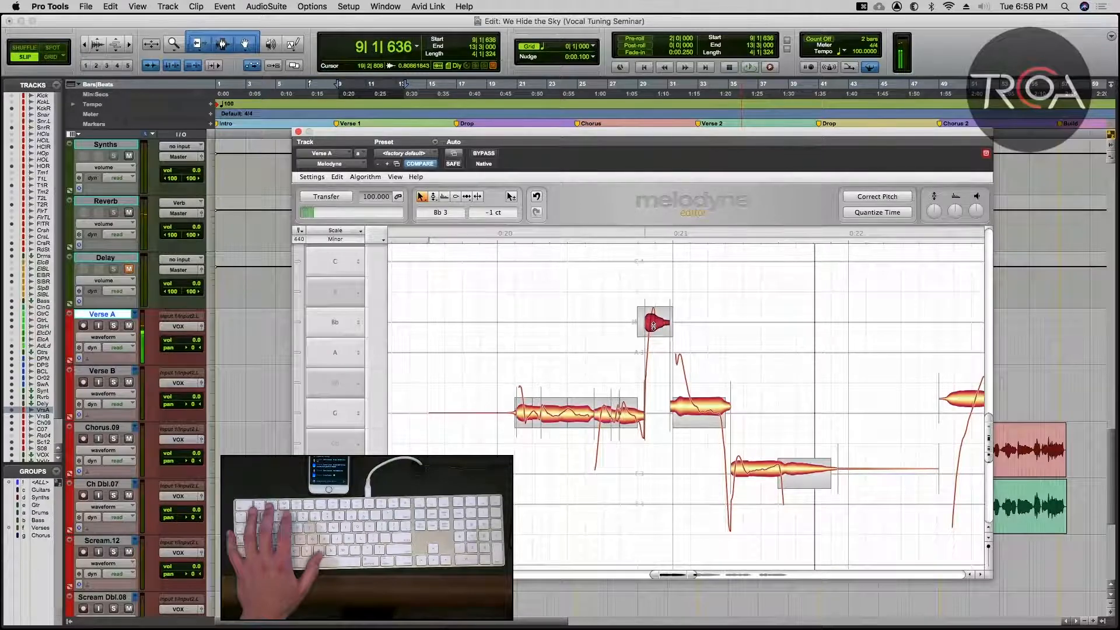
left_click(702, 408)
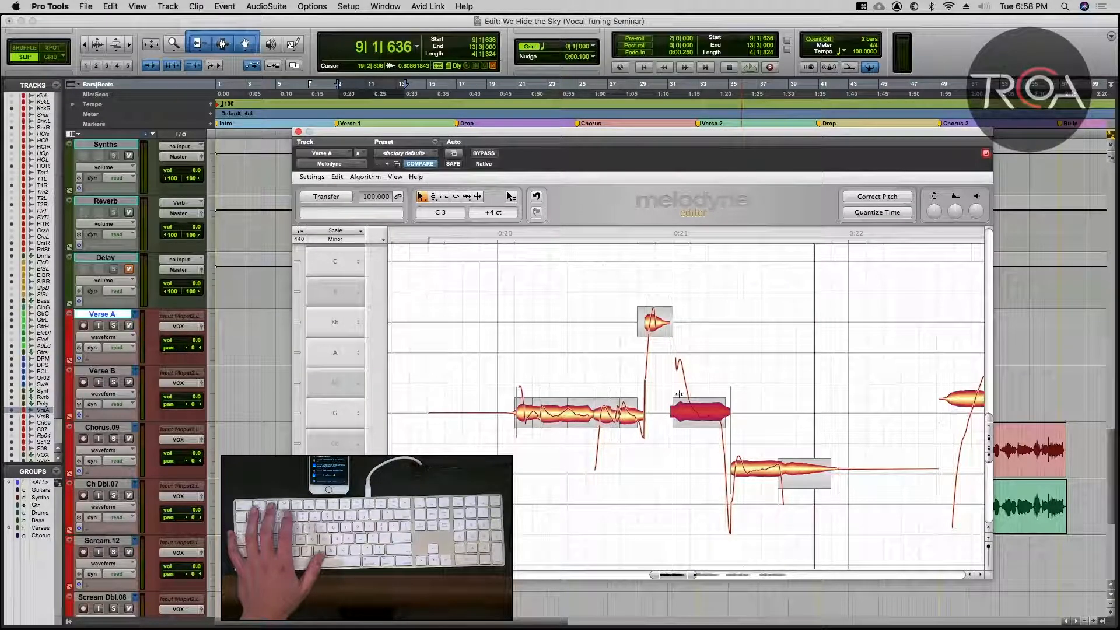
right_click(689, 415)
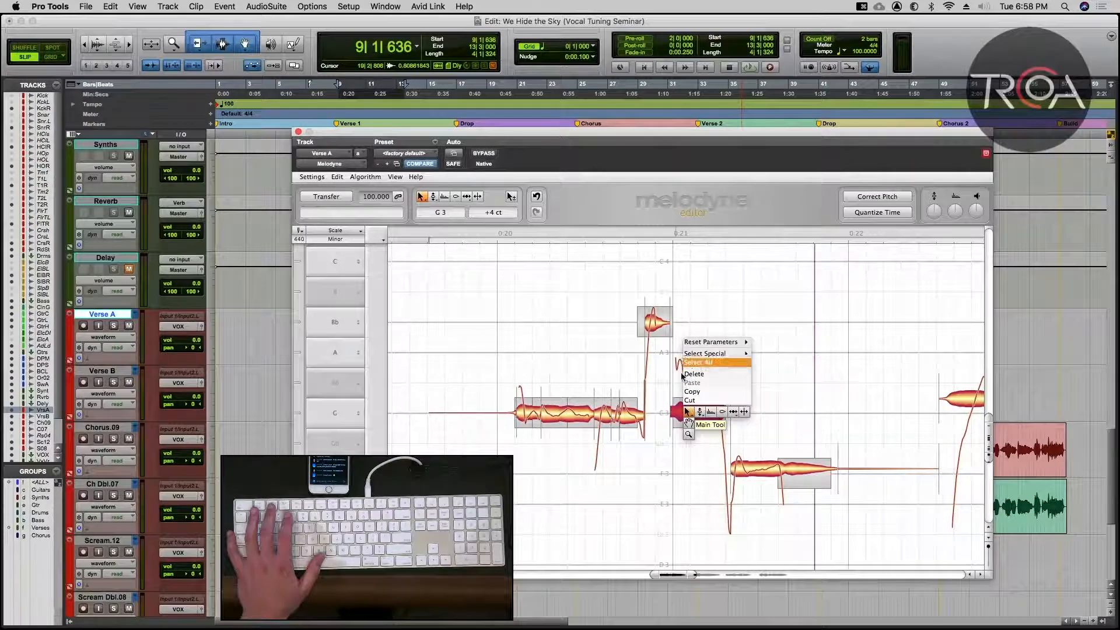
left_click(463, 371)
key("space")
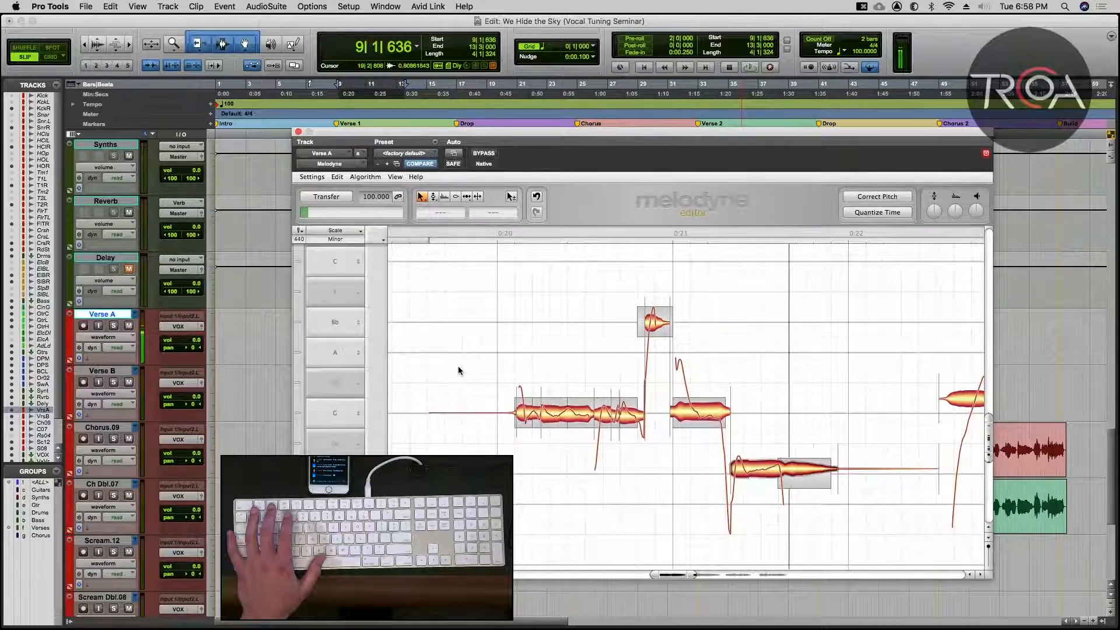
key("space")
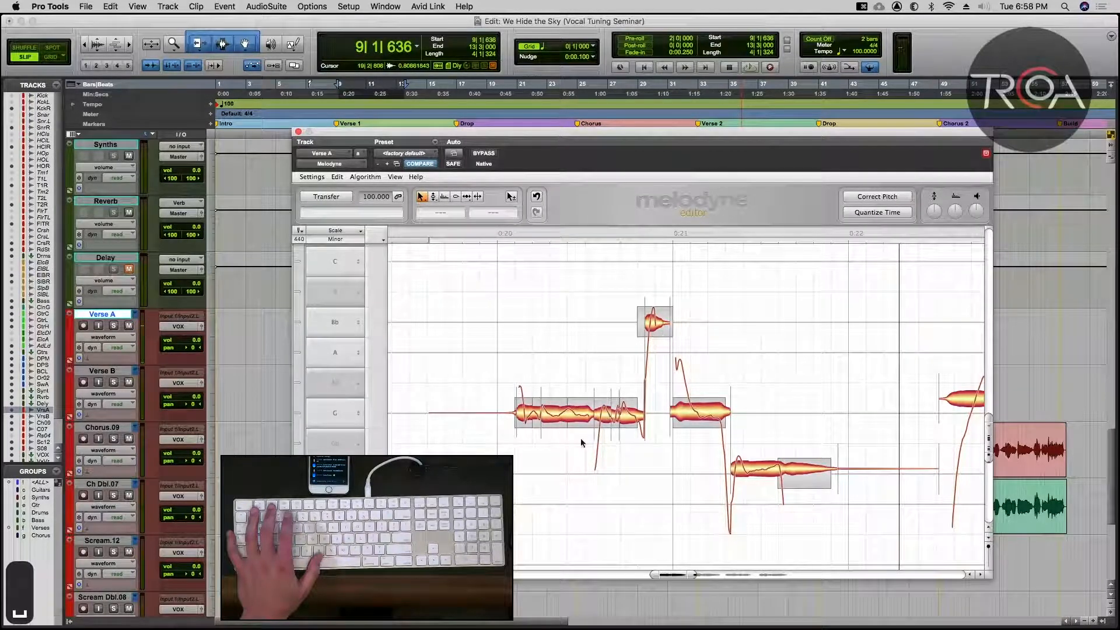
Step: Reduce the pitch drift of the G 3 note after the Bb 3 to -139.0 % with the Pitch Drift Tool
right_click(705, 411)
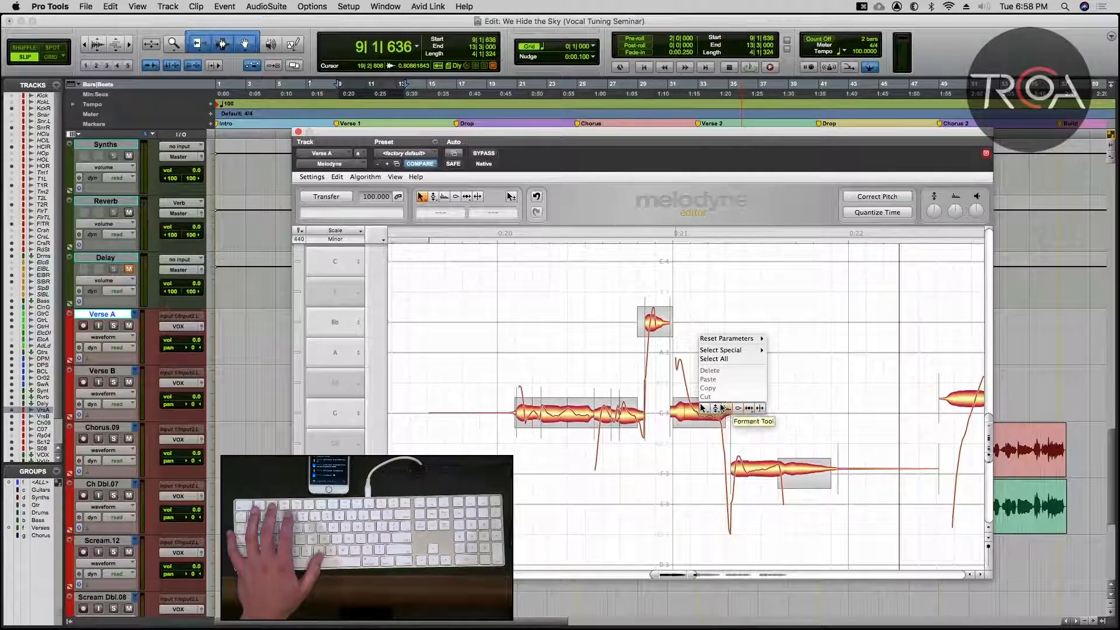
mouse_move(716, 408)
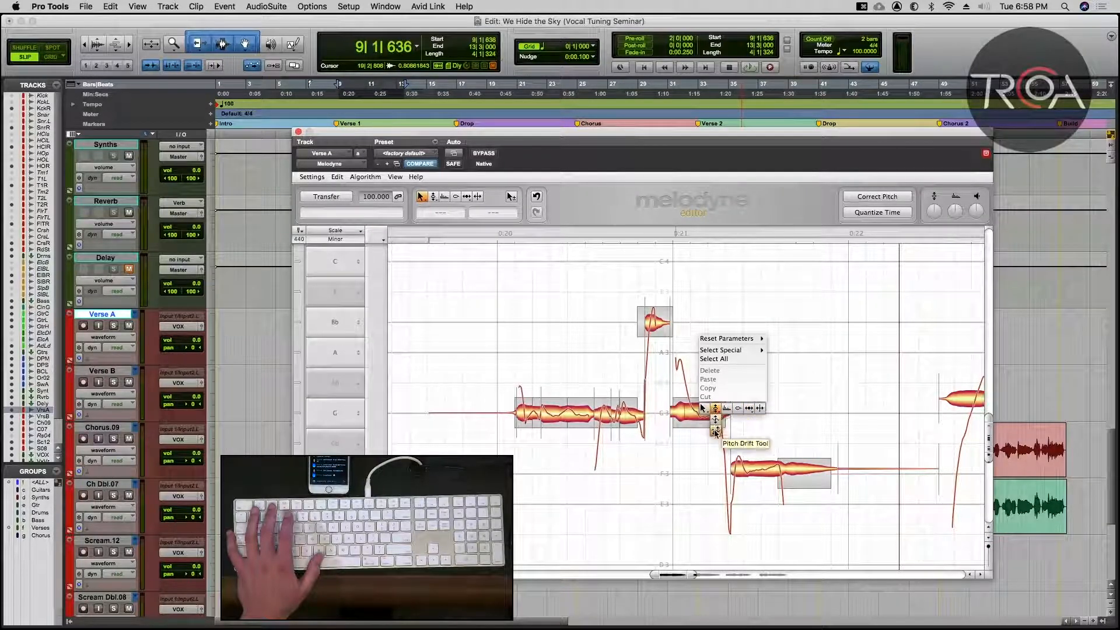
left_click(715, 431)
left_click_drag(694, 411, 642, 497)
left_click_drag(603, 550, 603, 548)
Step: Raise the drift-corrected note to G 3 at +14 ct with the Main Tool and play the phrase
right_click(689, 462)
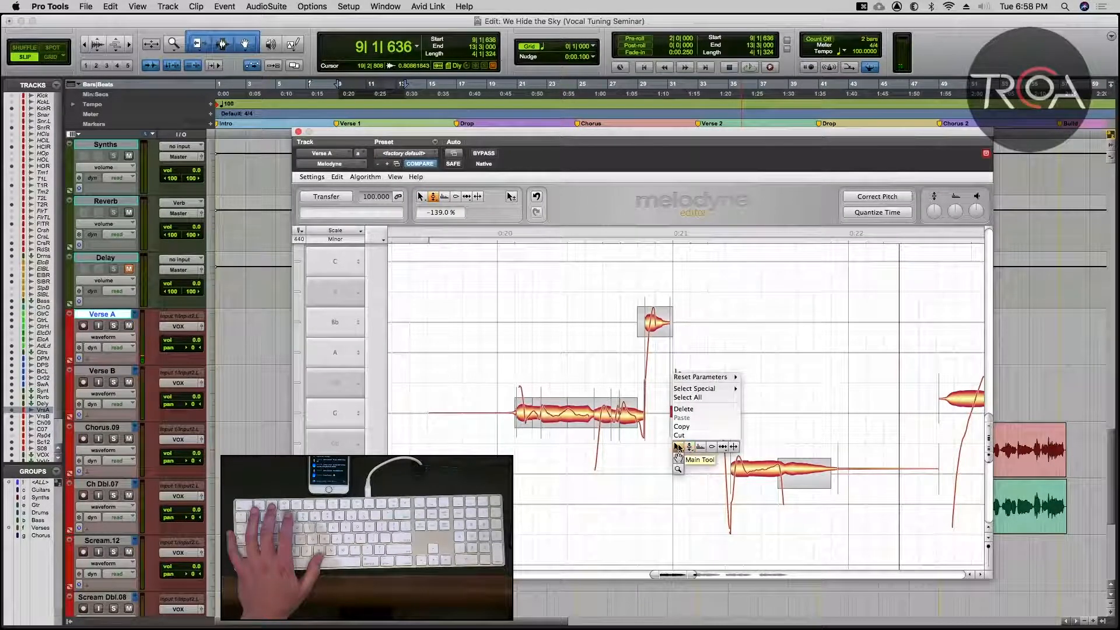
left_click(687, 457)
left_click_drag(687, 420, 690, 415)
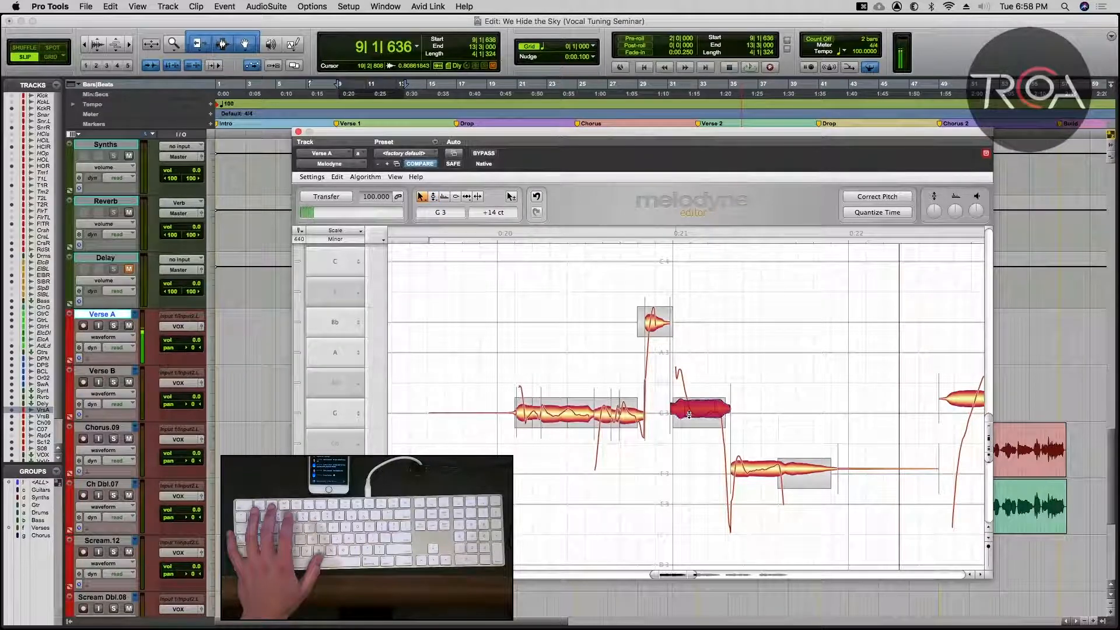
right_click(675, 445)
left_click(686, 454)
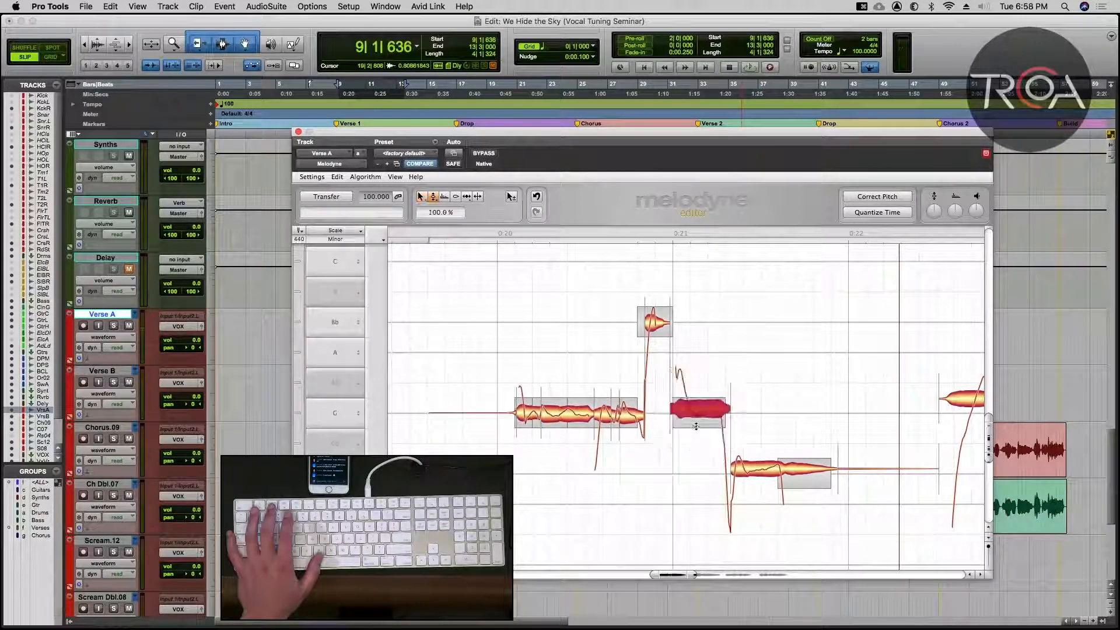
left_click(453, 383)
key("space")
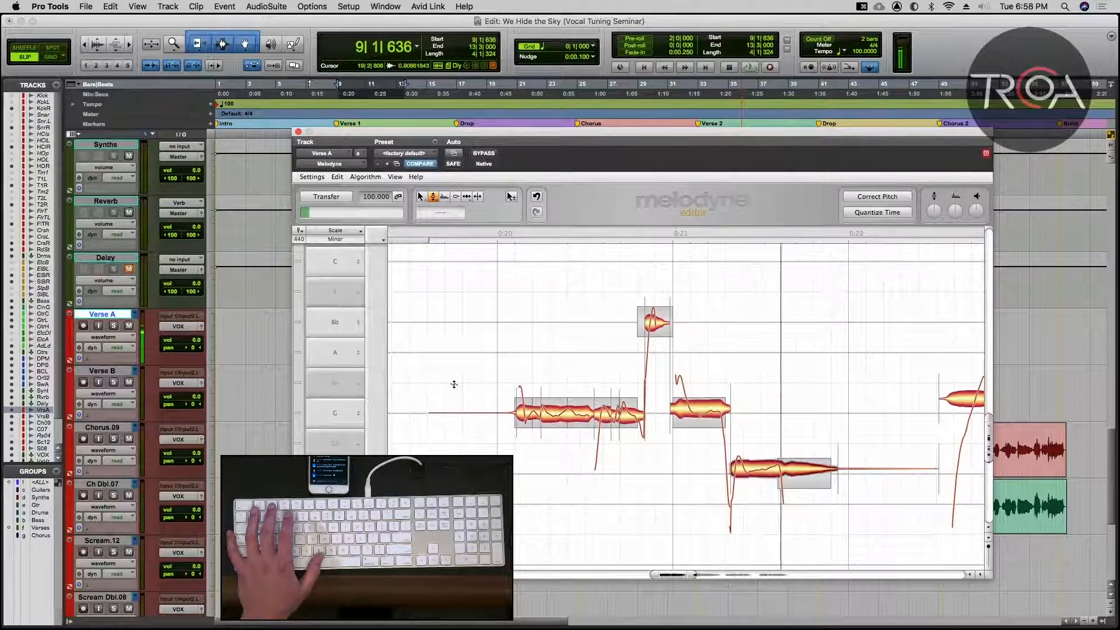
Step: Split a short slice off the start of the final F 3 note and lower it toward the F center
right_click(764, 480)
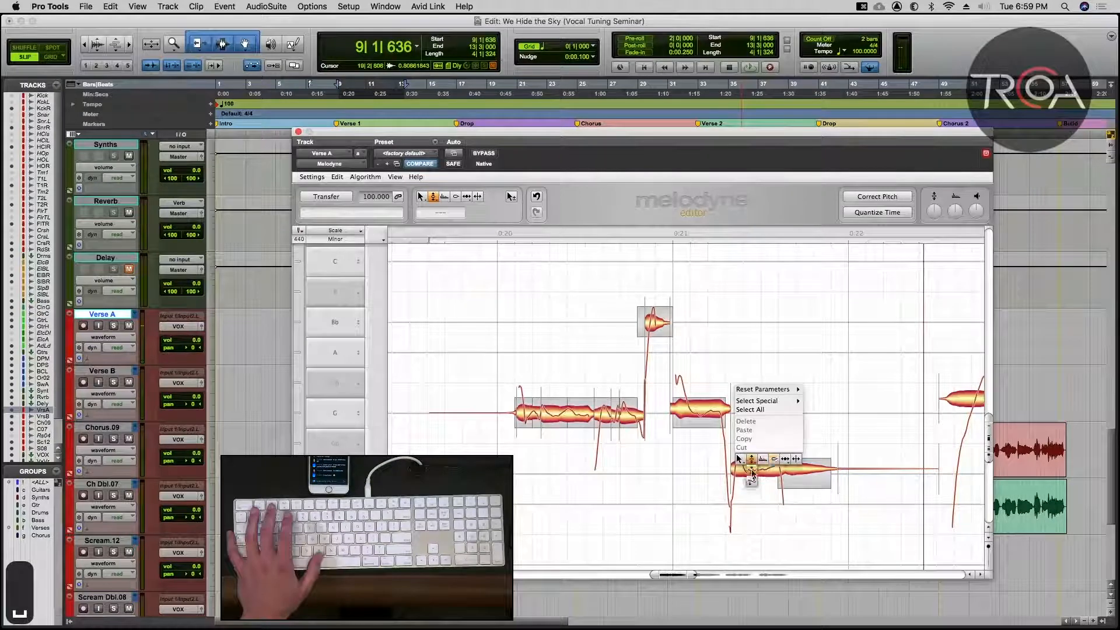
left_click(755, 465)
double_click(744, 465)
right_click(754, 496)
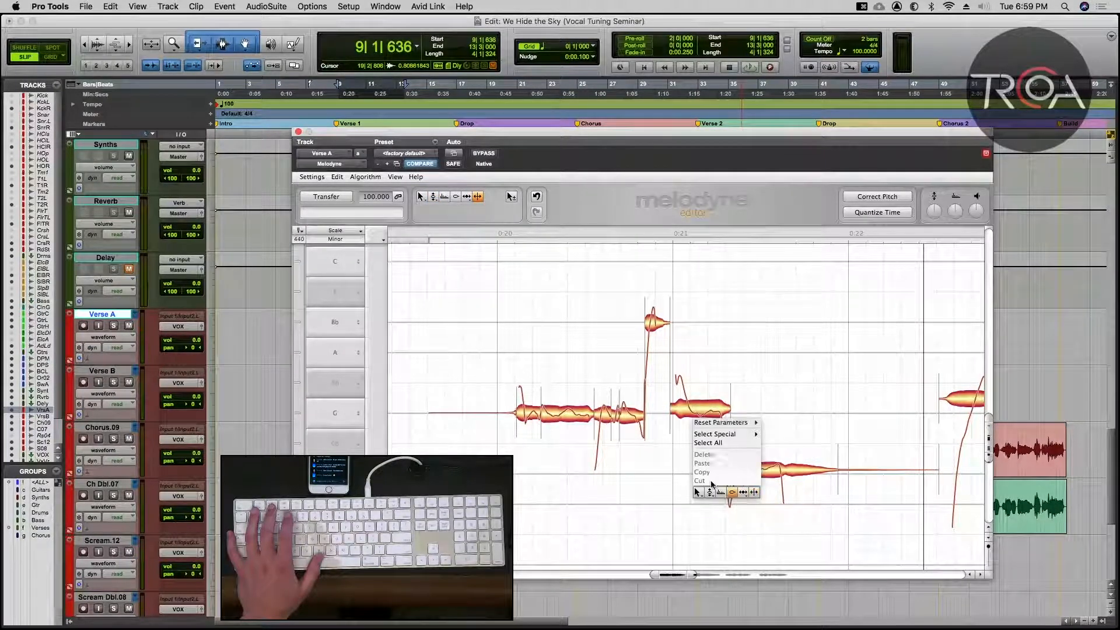
left_click(732, 478)
left_click(734, 469)
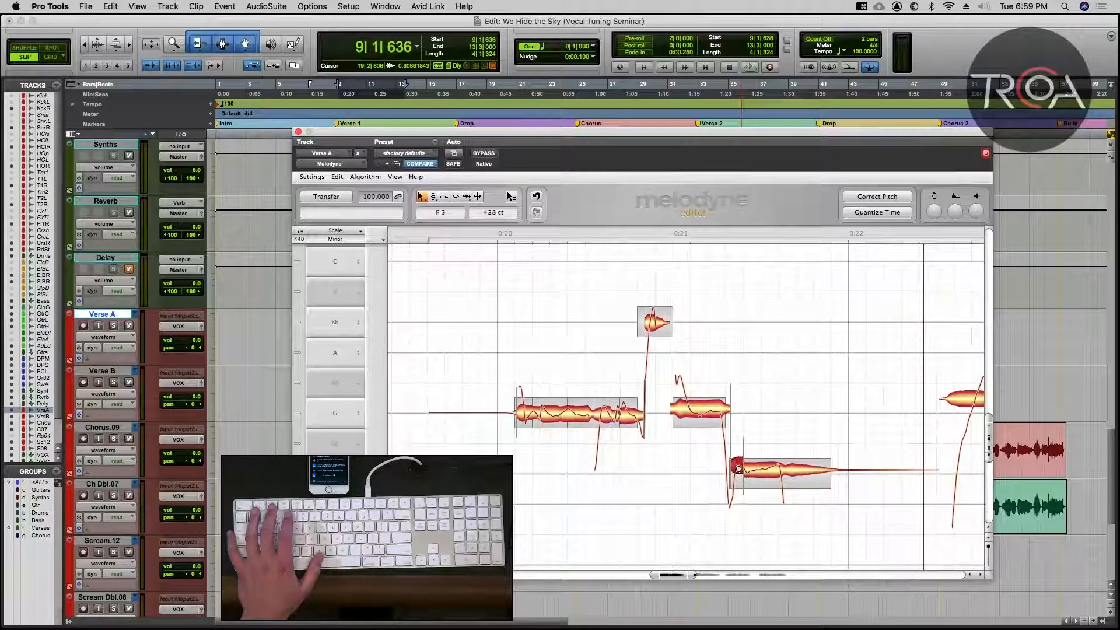
Step: Fine-tune the longer F 3 slice to sit slightly above the F center and play the phrase
left_click(770, 481)
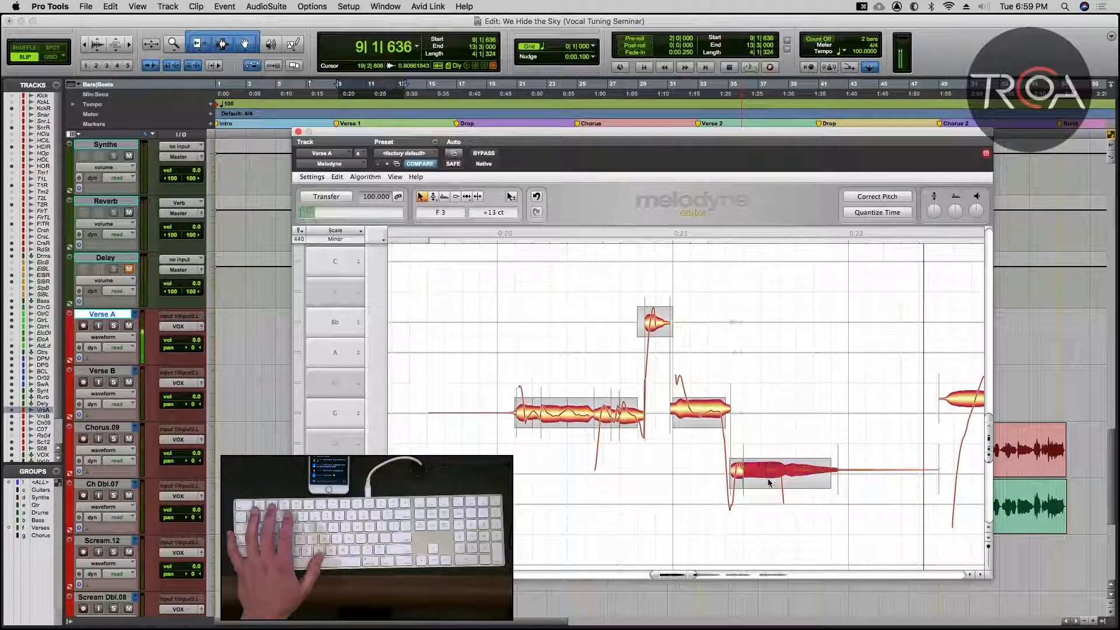
left_click_drag(769, 482, 764, 478)
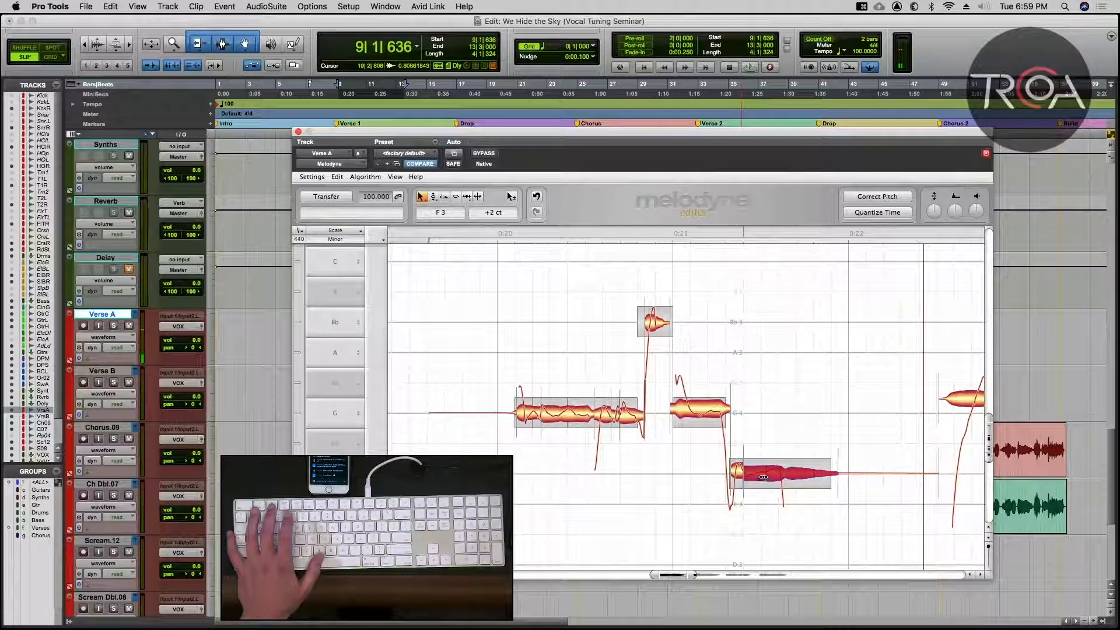
left_click_drag(789, 472, 789, 469)
left_click(446, 370)
key("space")
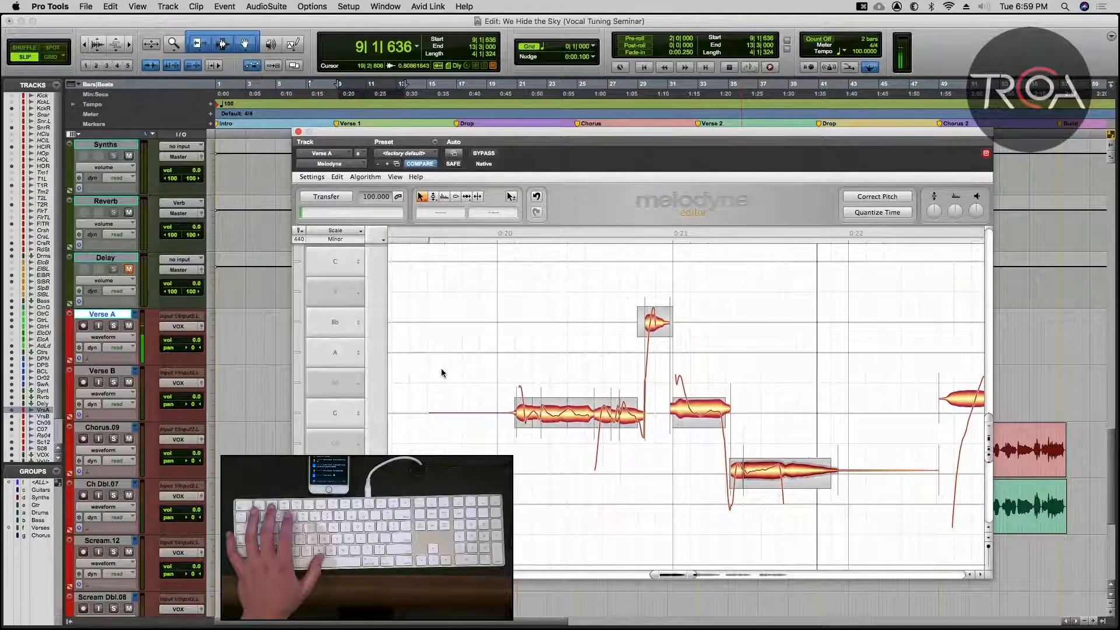
key("space")
key("space")
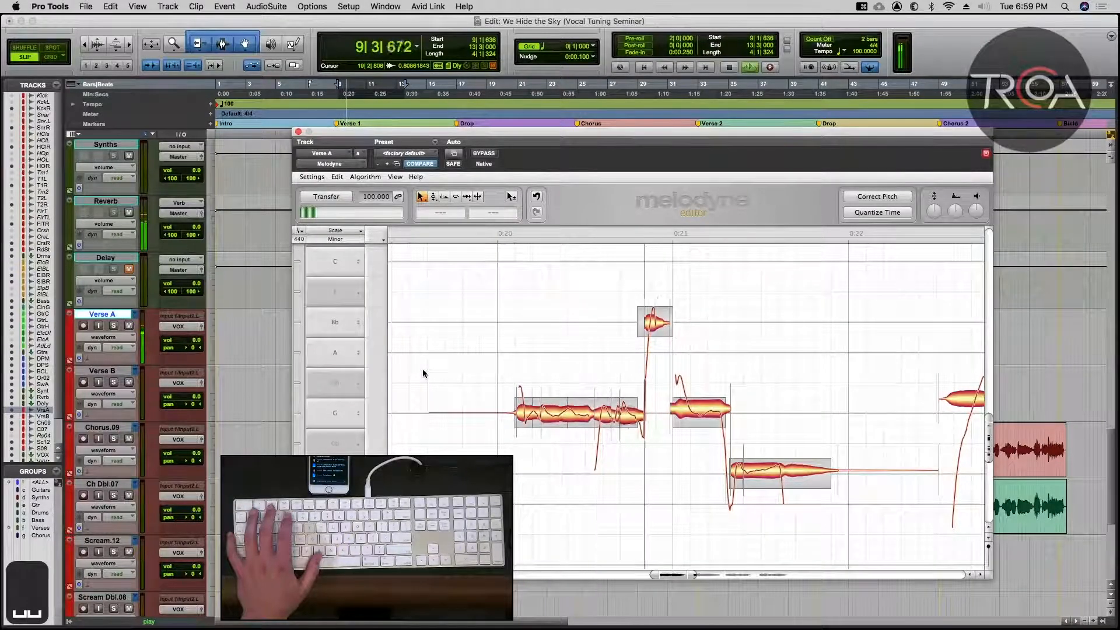
key("space")
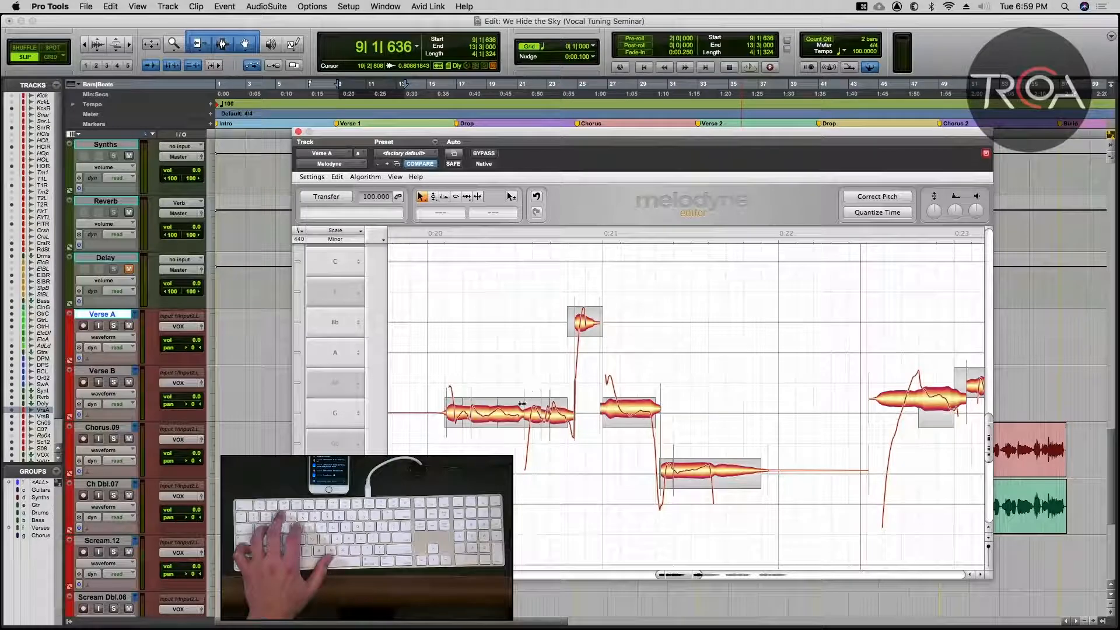
Step: Play the second phrase's notes to hear their current tuning
scroll(518, 401, "right", 5)
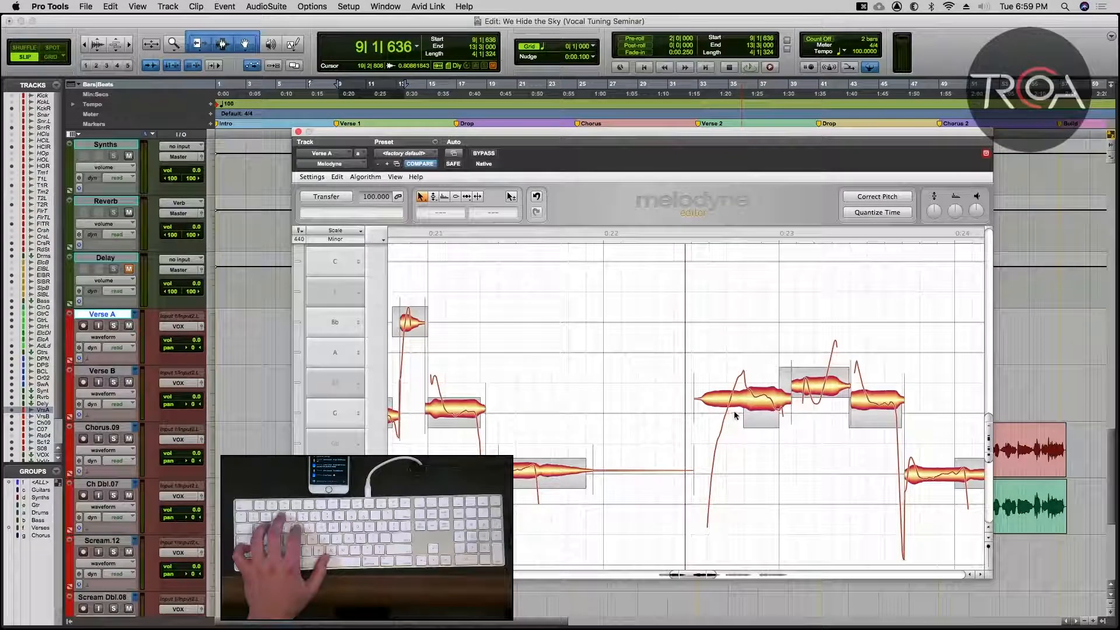
key("space")
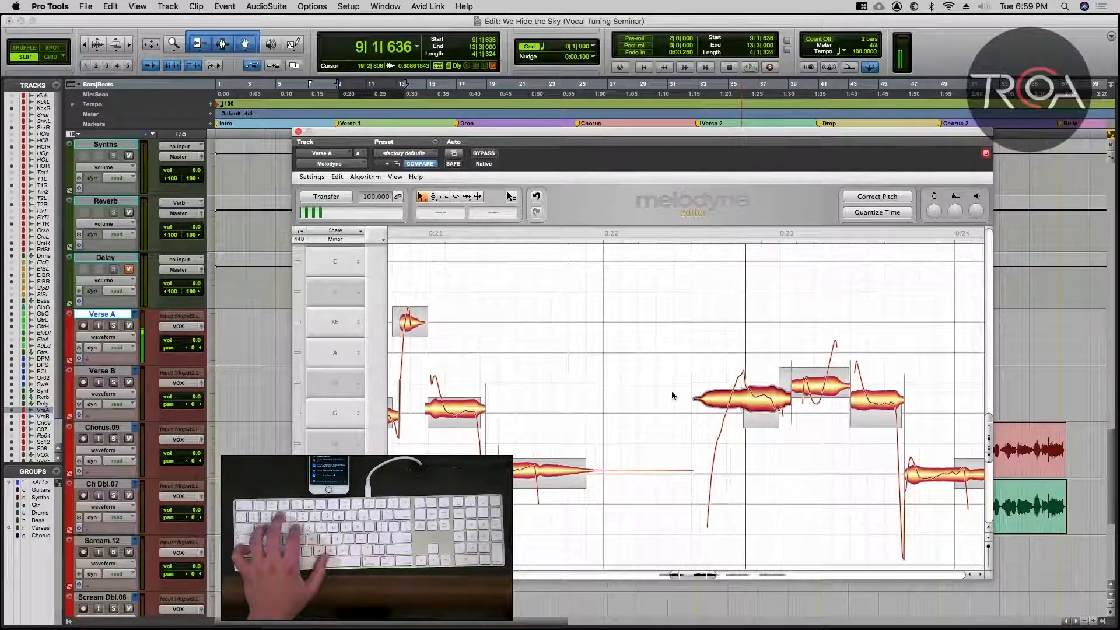
scroll(671, 396, "right", 5)
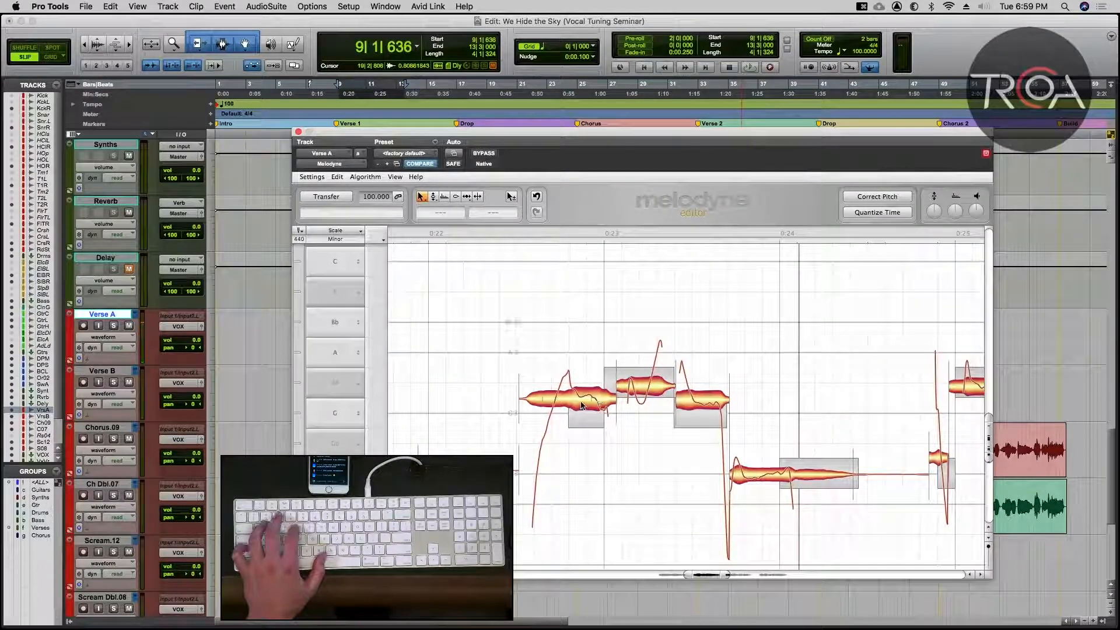
left_click_drag(518, 327, 883, 539)
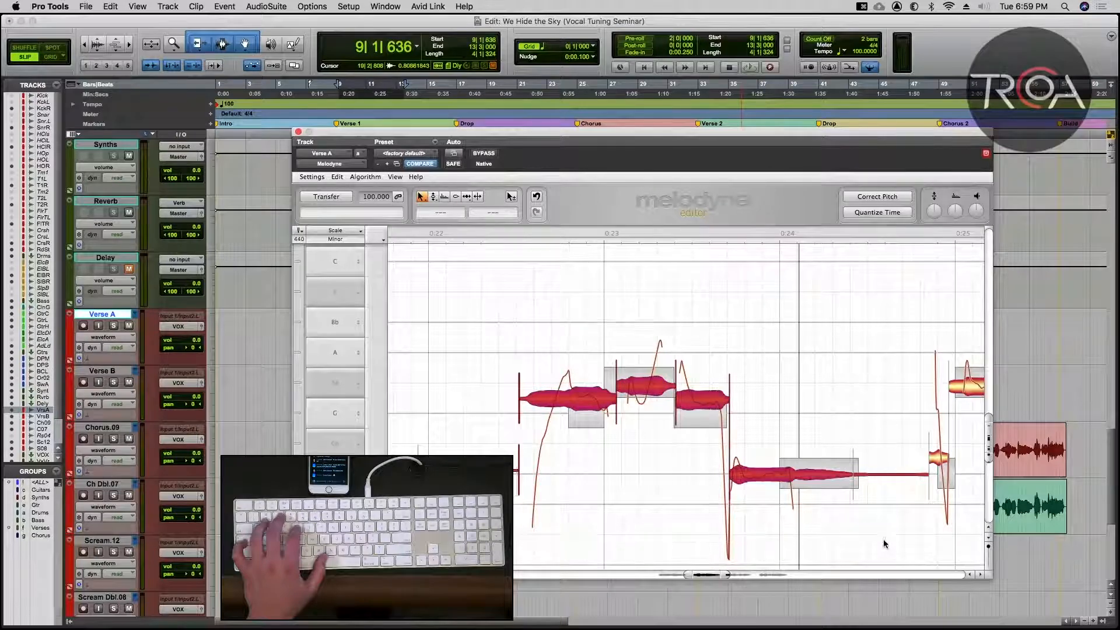
left_click(869, 198)
mouse_move(532, 228)
left_mouse_down()
mouse_move(756, 230)
mouse_move(529, 228)
left_mouse_up()
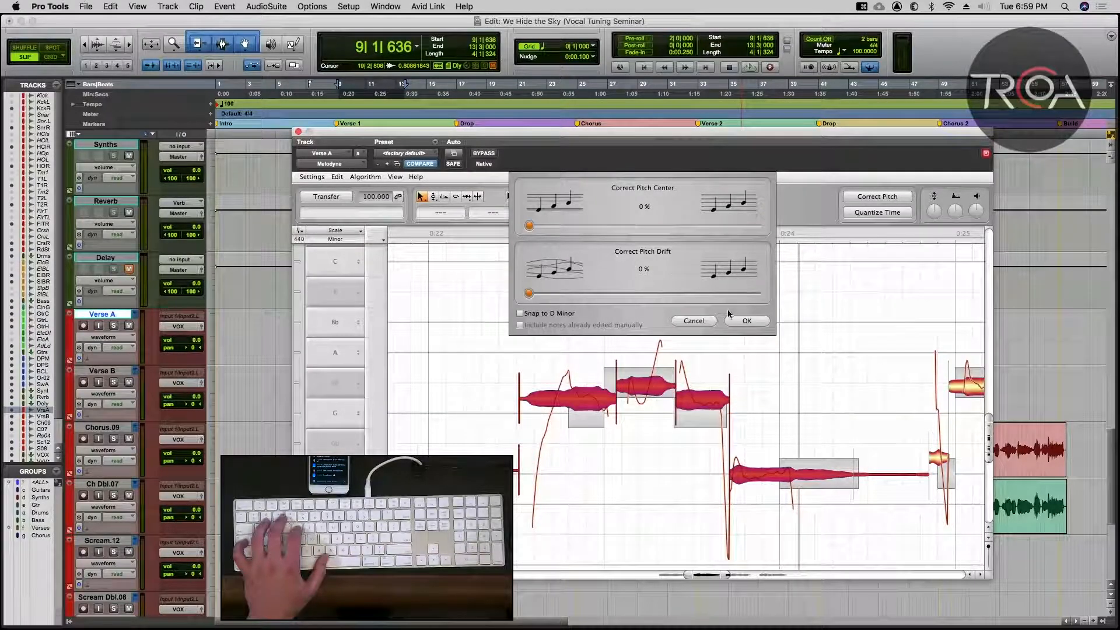
left_click(694, 321)
left_click(537, 356)
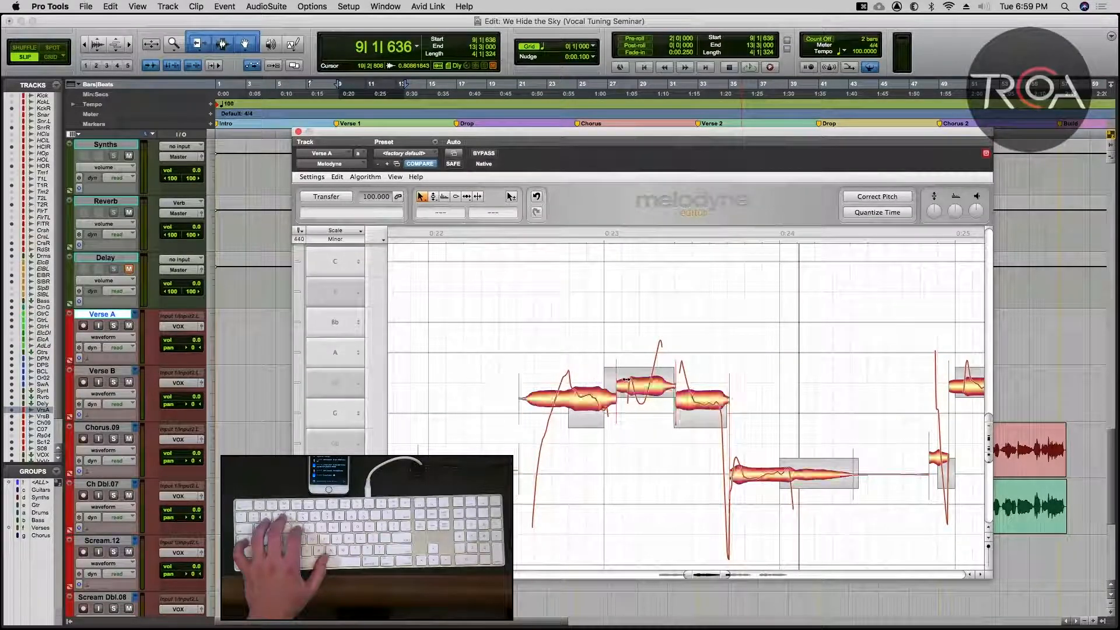
Step: Split the second phrase's first note at its pitch peak and lower the second slice to G 3 at +18 ct
right_click(571, 397)
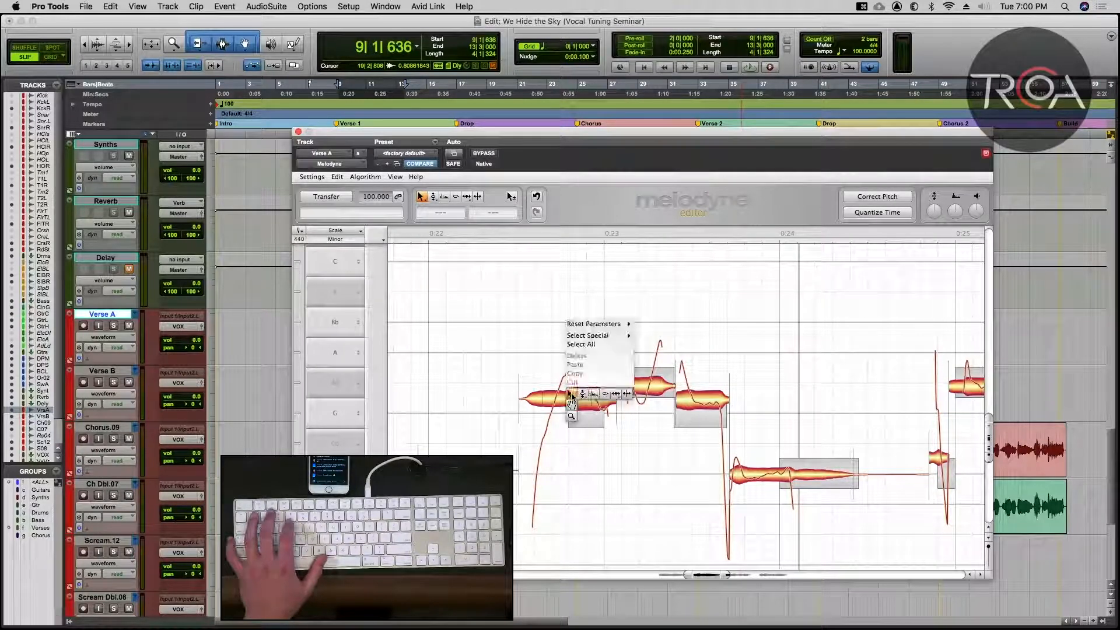
left_click(627, 394)
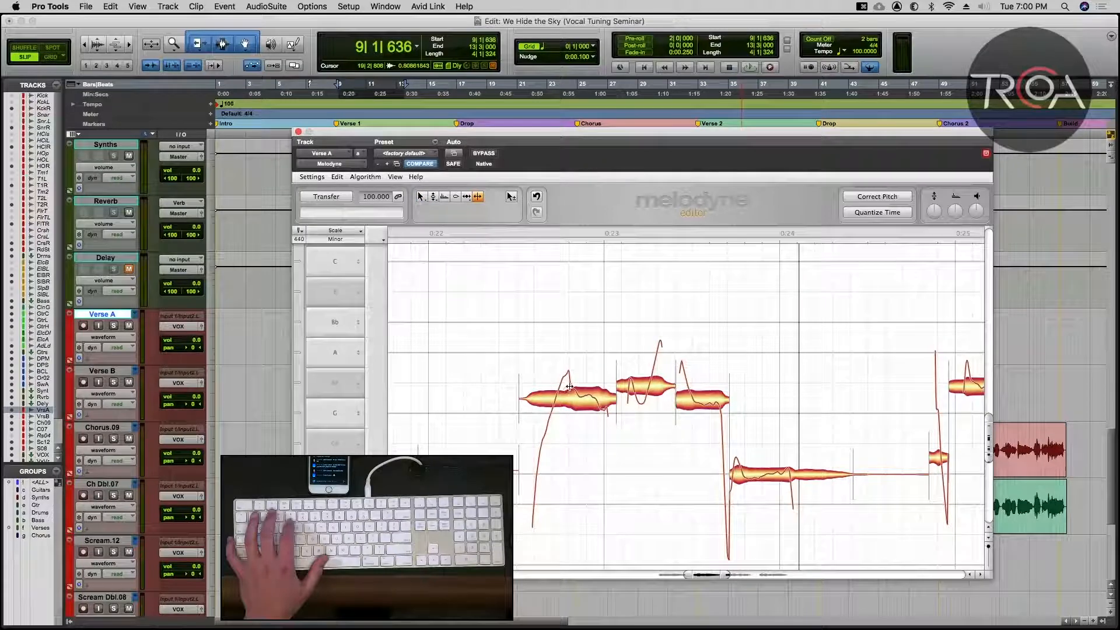
left_click(571, 387)
right_click(575, 419)
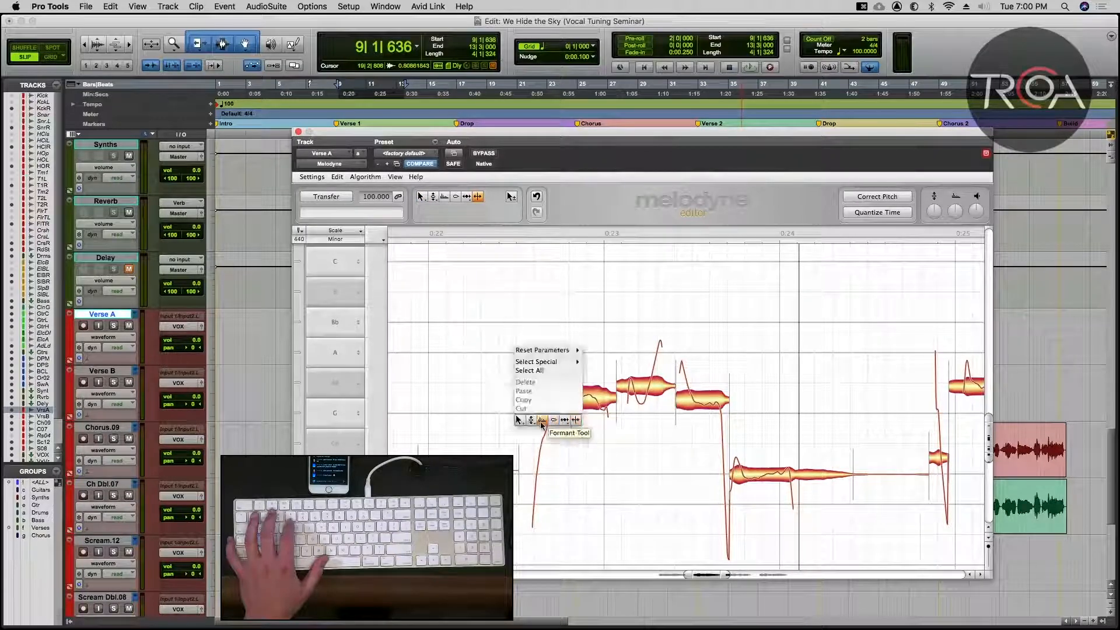
left_click(523, 442)
left_click(585, 409)
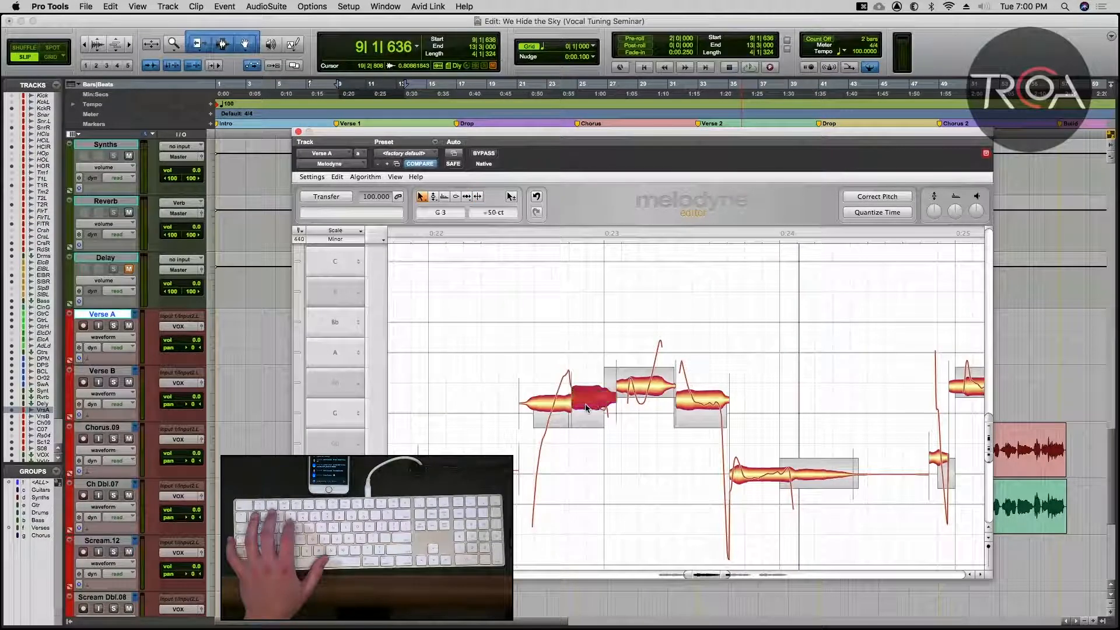
left_click_drag(588, 410, 588, 414)
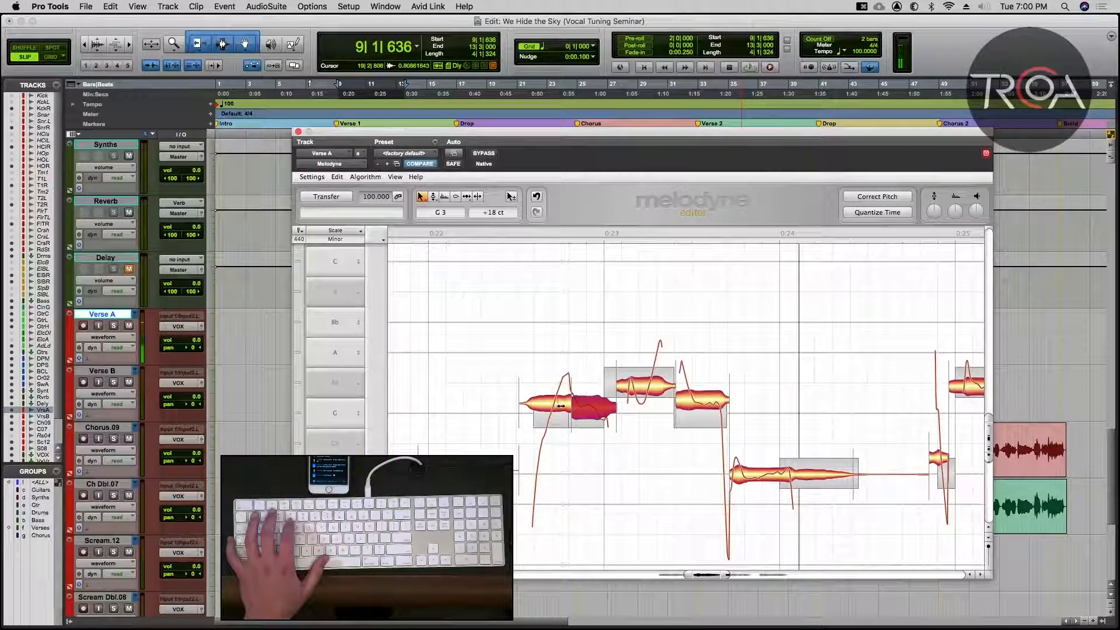
Step: Lower the first slice of the second phrase's opening note to G 3 at +9 ct with the Pitch Tool
right_click(538, 365)
left_click(548, 366)
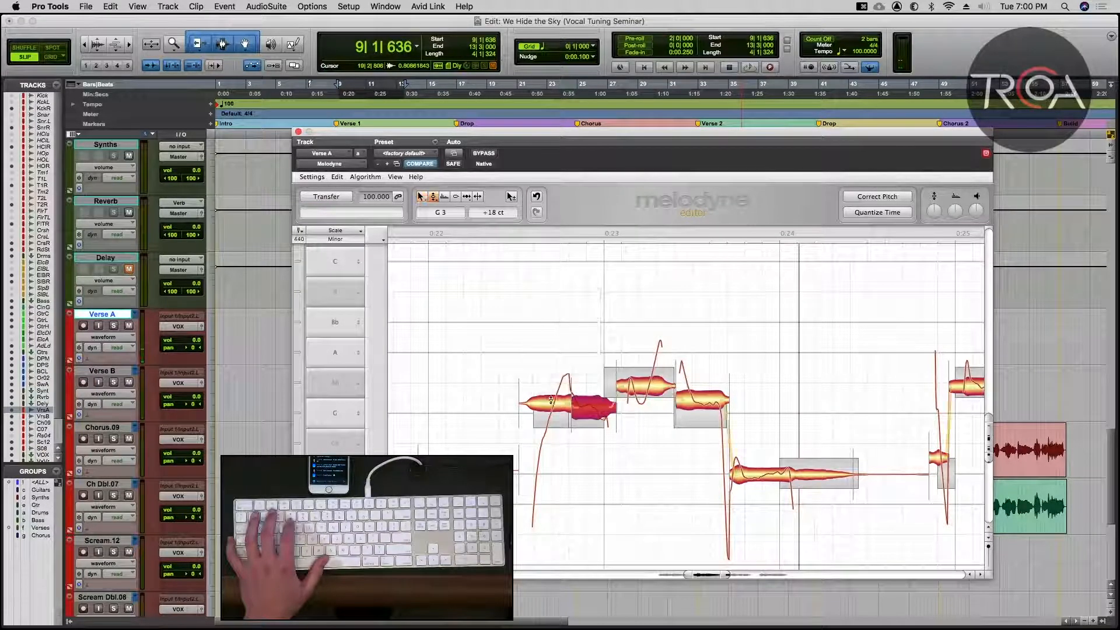
left_click(548, 406)
left_click_drag(548, 407, 548, 406)
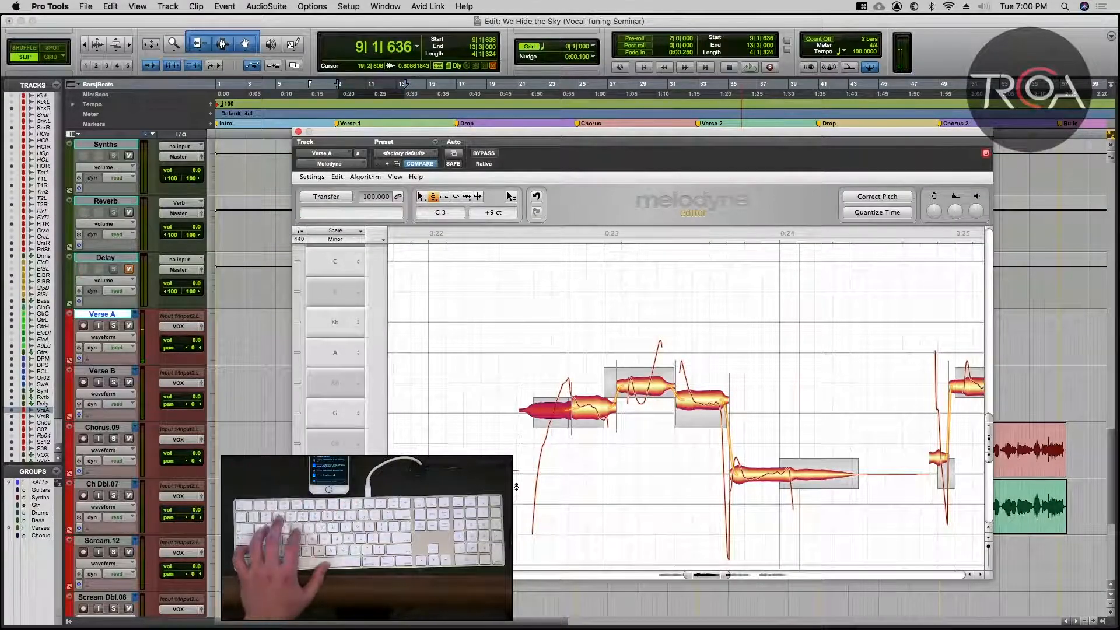
Step: Compare the transitions around the previous phrase's Bb 3 note with the Main Tool and the Pitch Tool
scroll(516, 486, "left", 5)
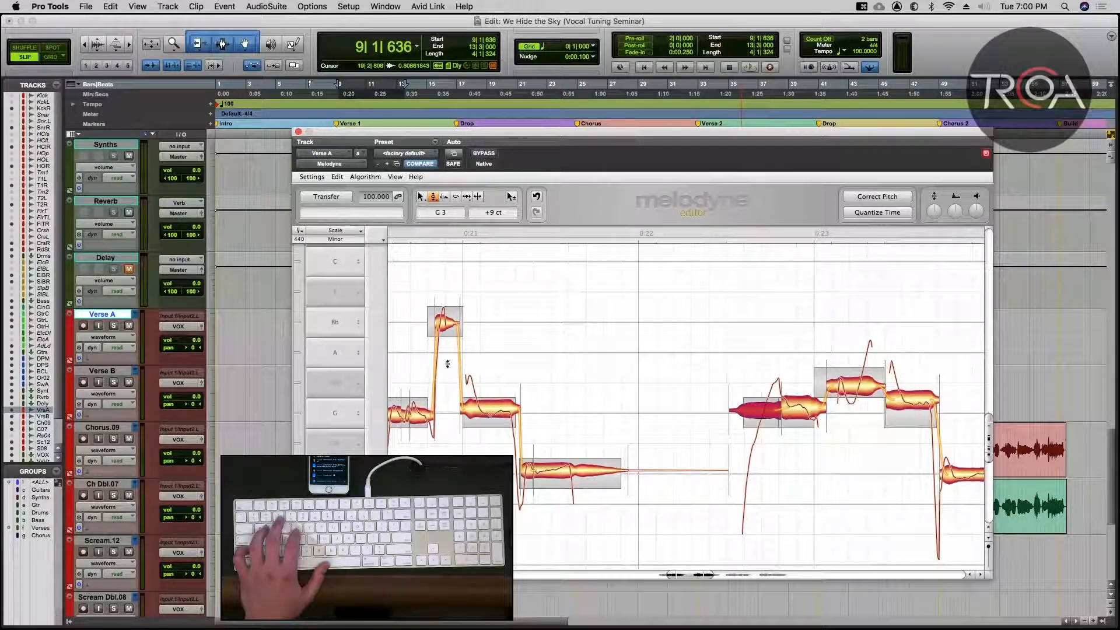
right_click(473, 359)
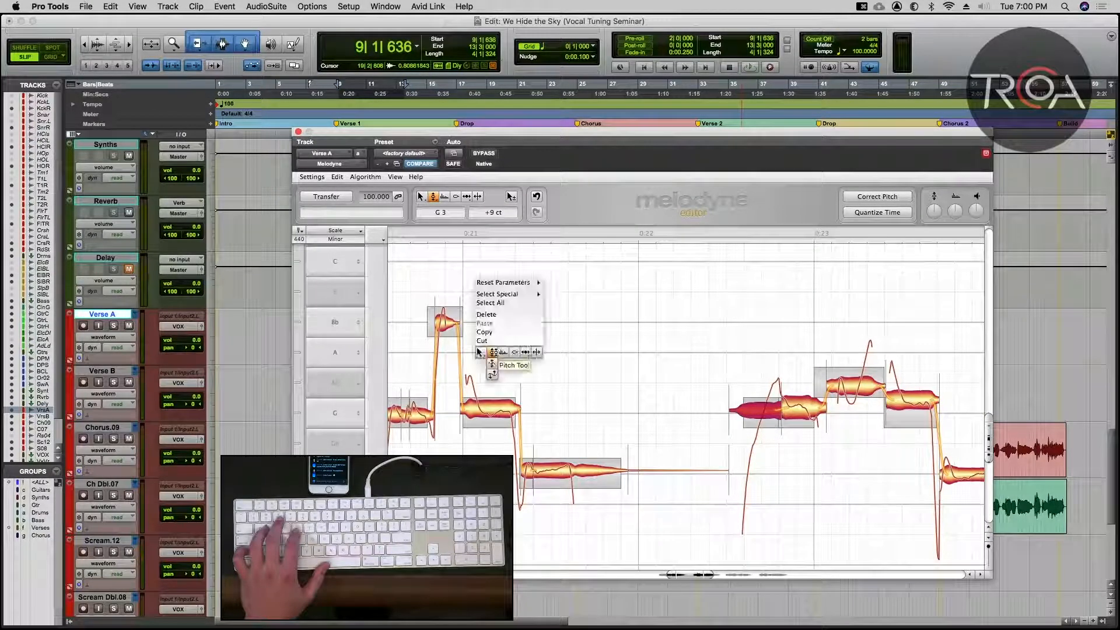
left_click(495, 353)
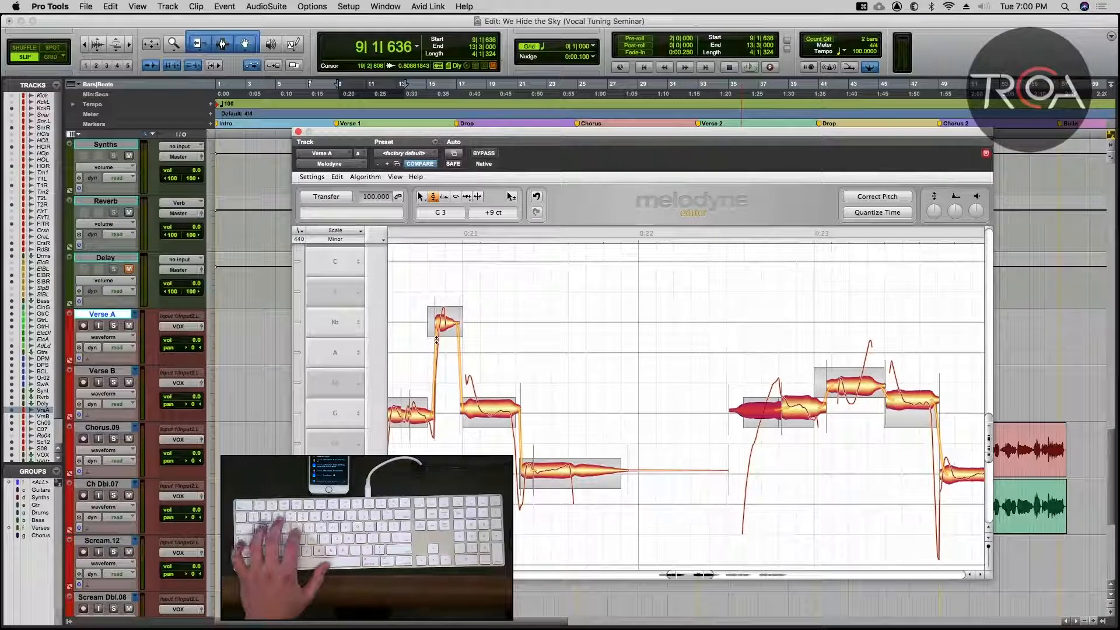
right_click(500, 325)
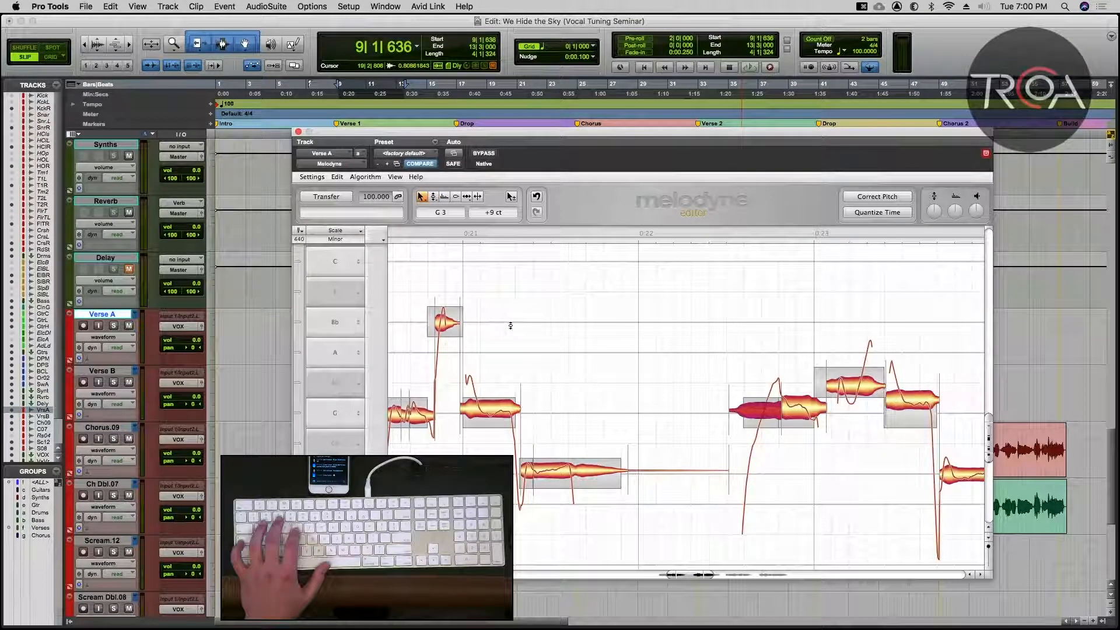
right_click(495, 325)
left_click(521, 325)
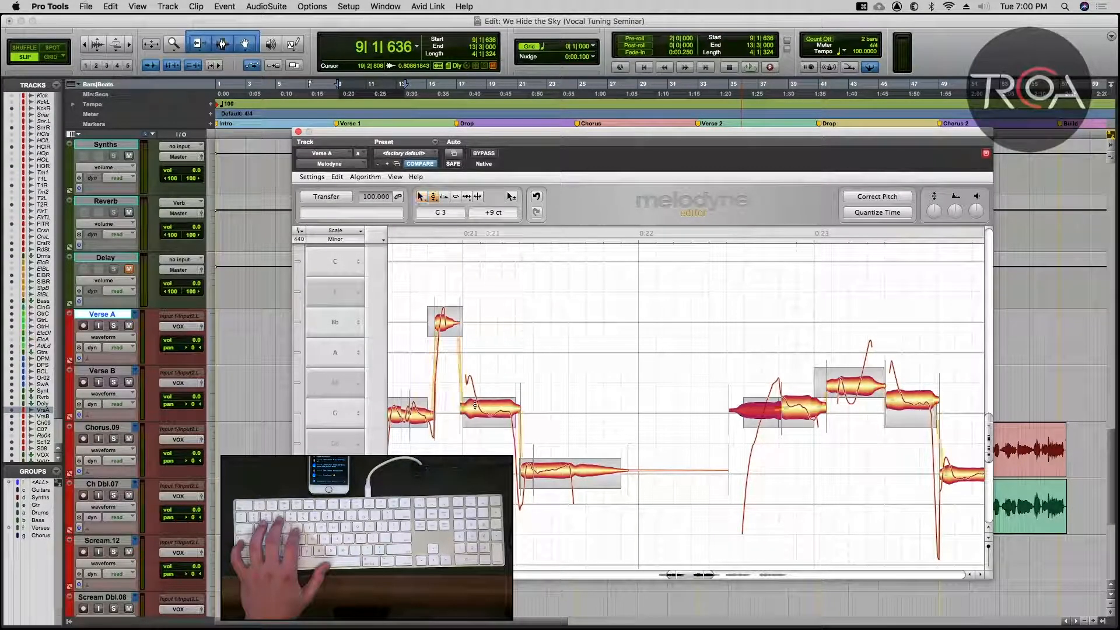
left_click(456, 358)
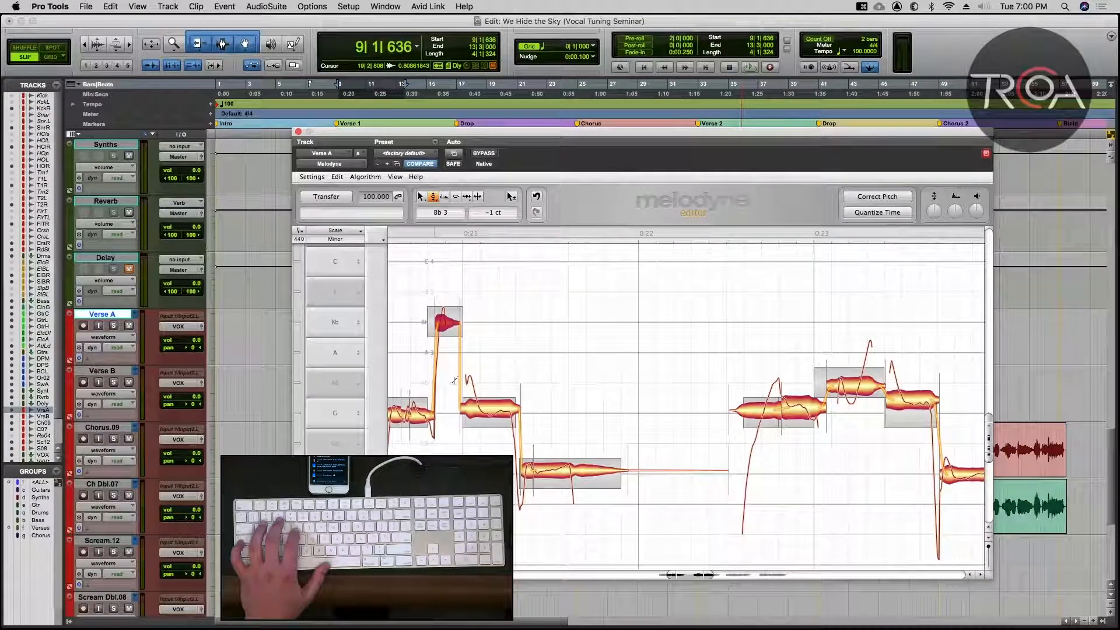
Step: Play the end of the previous phrase to hear the transitions into and out of the Bb 3 note
double_click(399, 289)
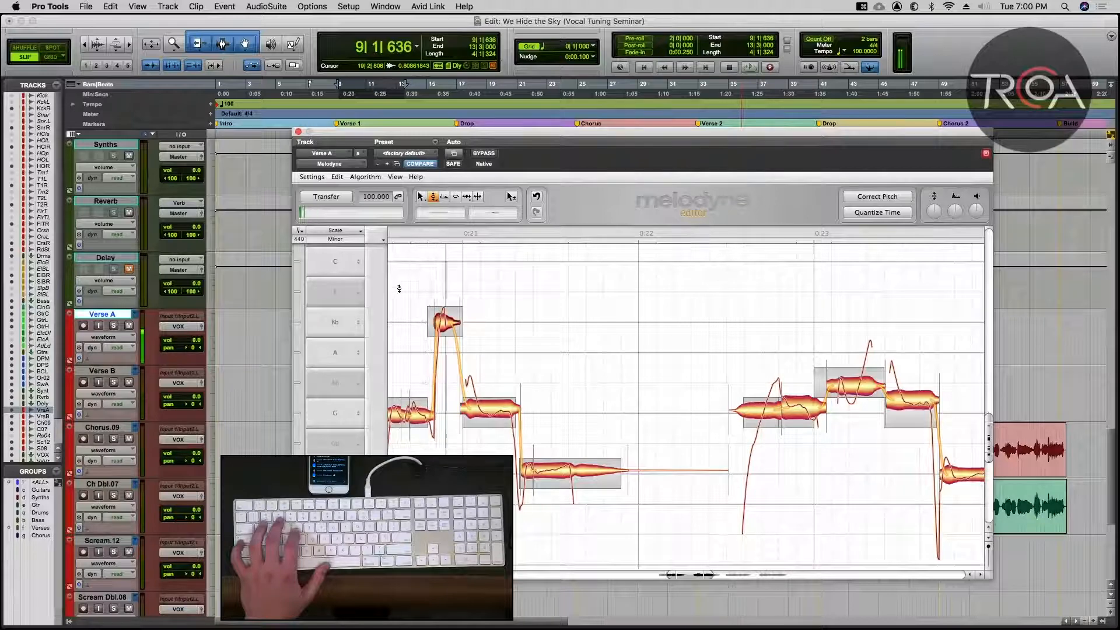
key("space")
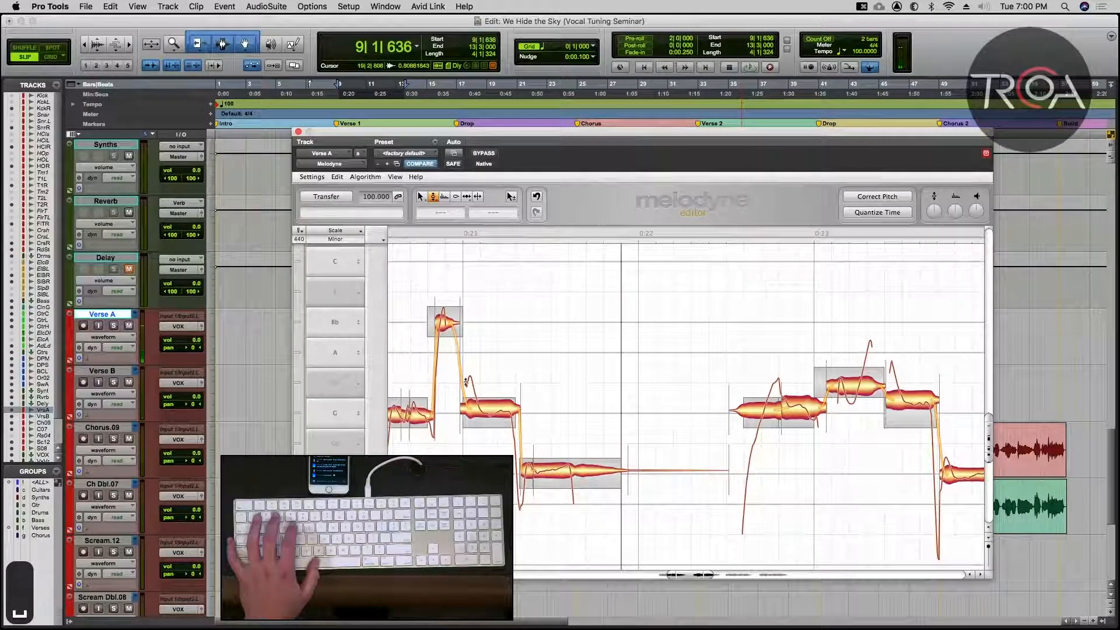
left_click(454, 331)
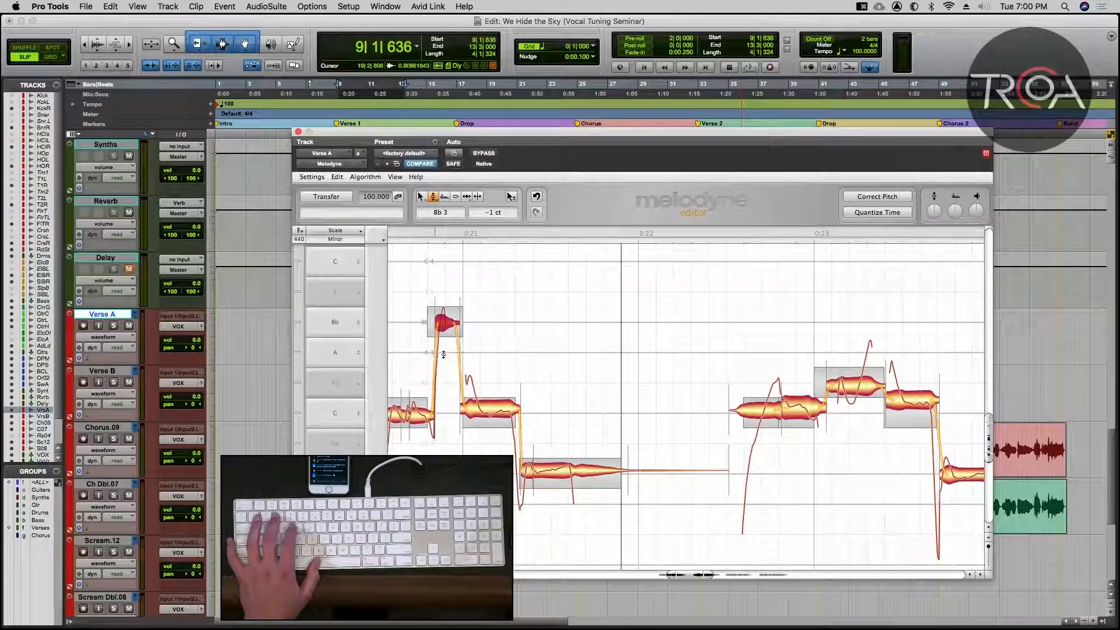
double_click(397, 308)
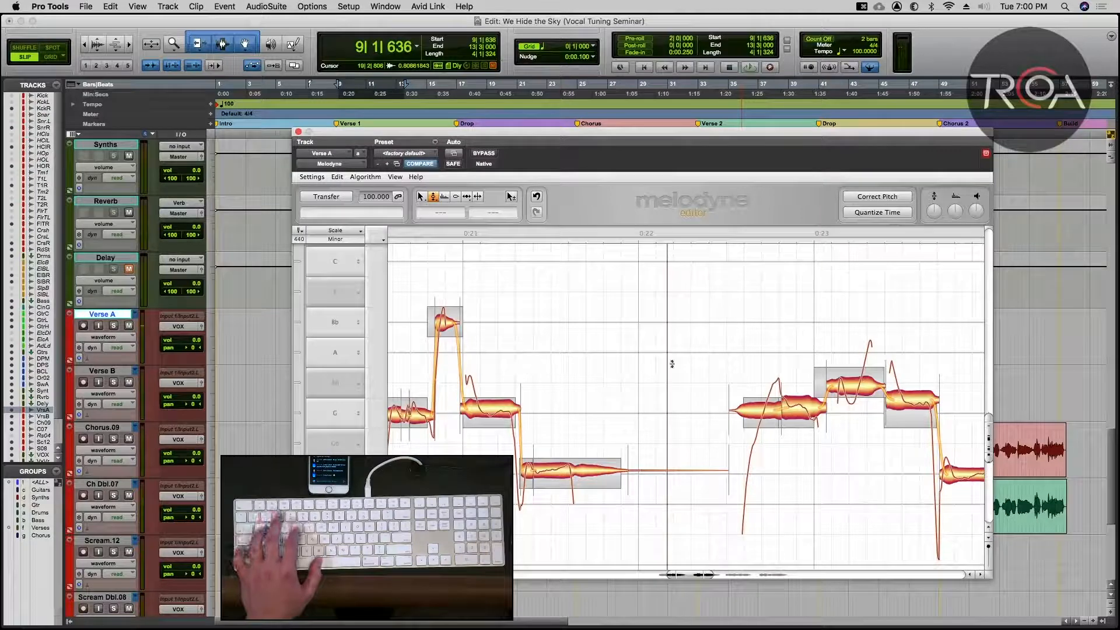
Step: Play the second phrase and switch back to the Main Tool
scroll(657, 379, "right", 3)
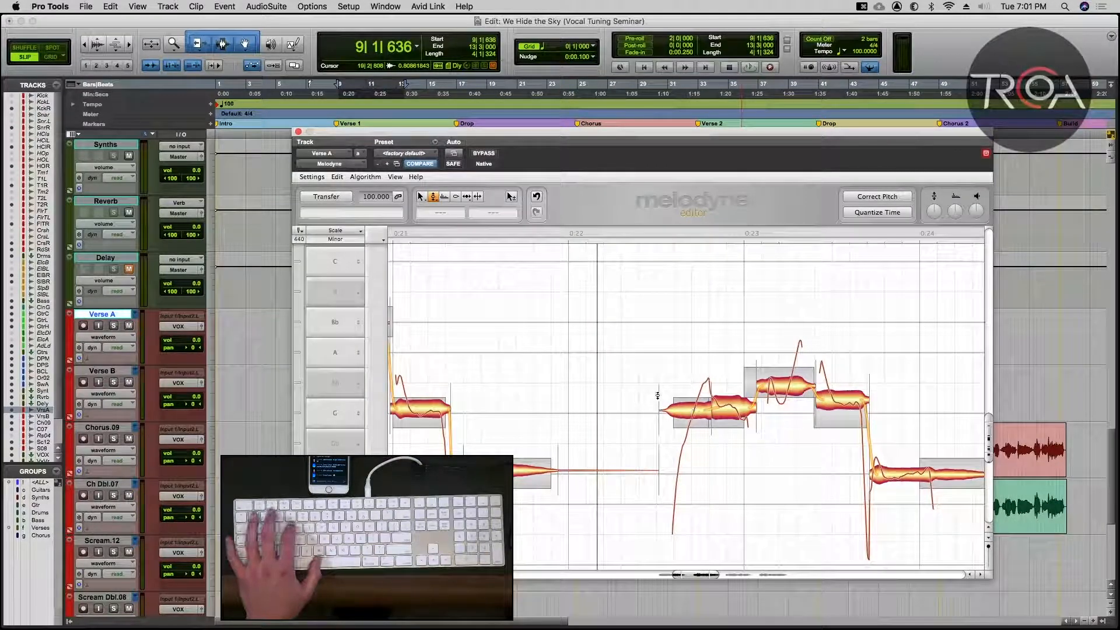
right_click(691, 413)
left_click(704, 413)
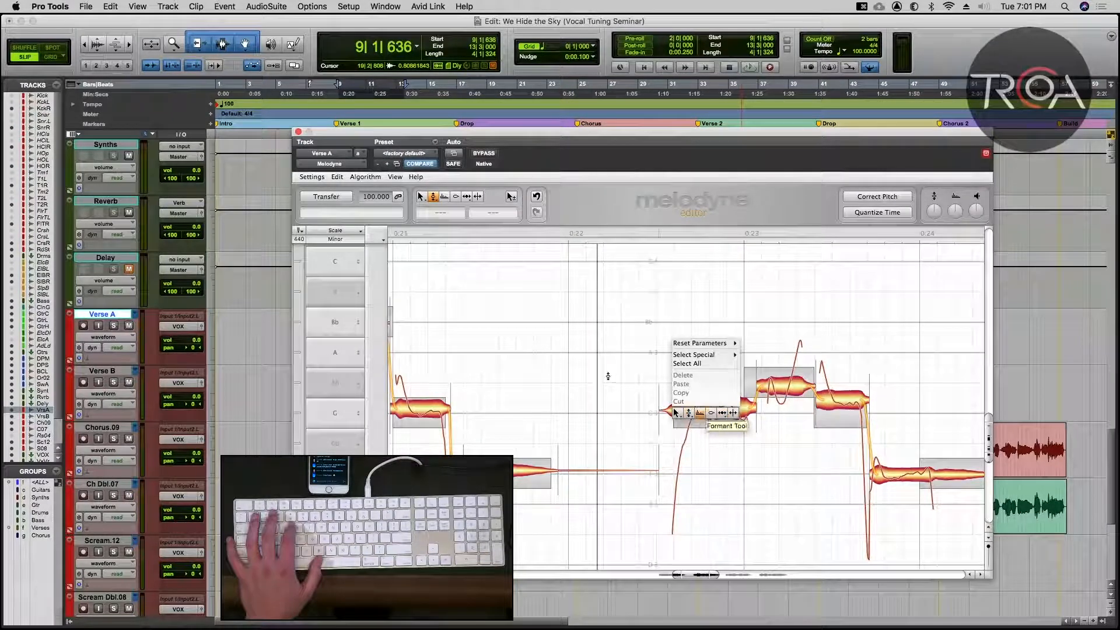
left_click(605, 376)
right_click(605, 376)
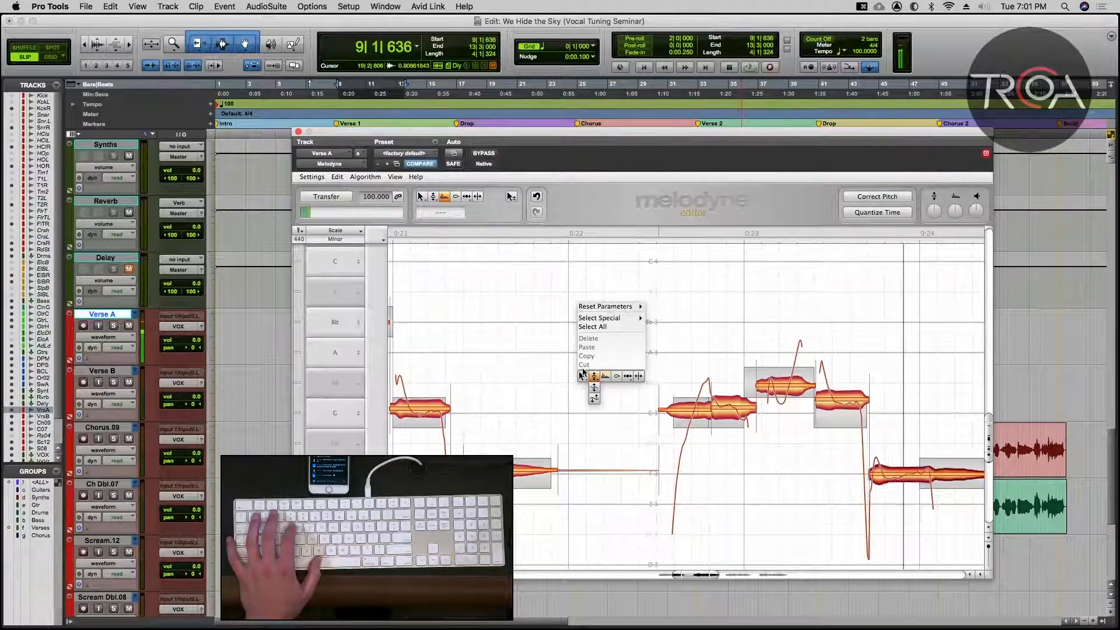
left_click(582, 376)
scroll(545, 403, "right", 10)
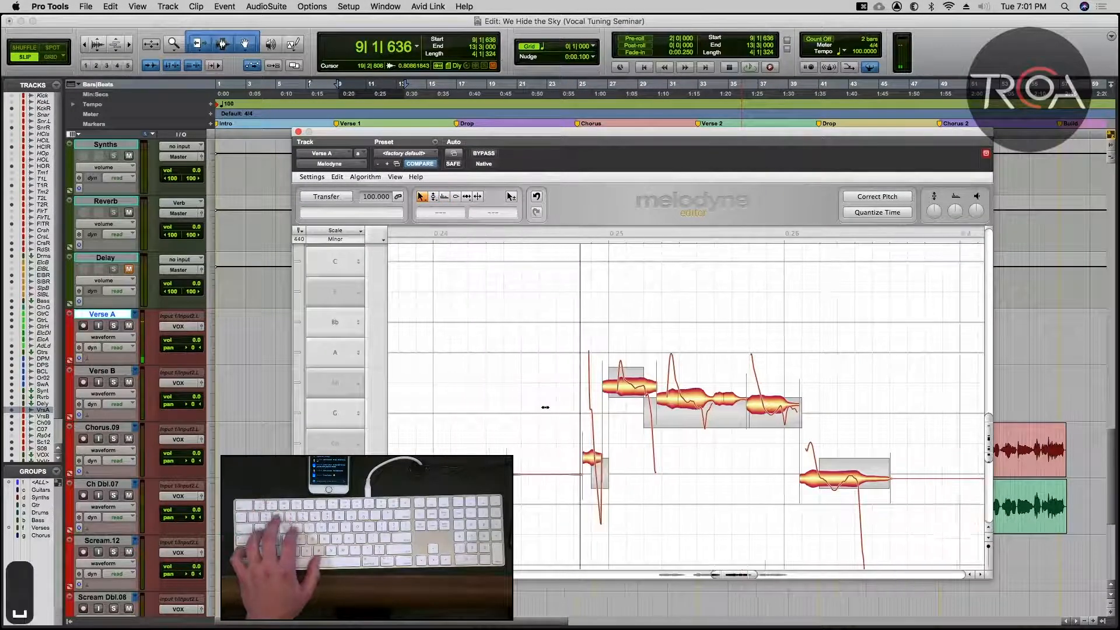
Step: Select all notes from the second phrase onward and correct their pitch center by 69 %
scroll(545, 407, "left", 3)
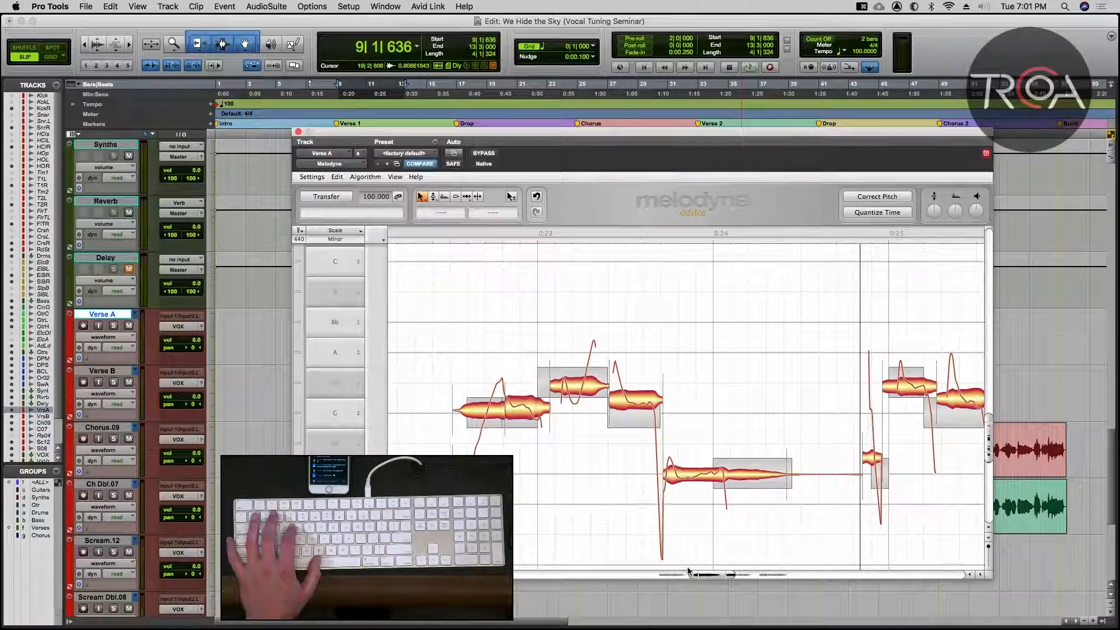
left_click_drag(695, 577, 650, 576)
left_click_drag(730, 578, 798, 579)
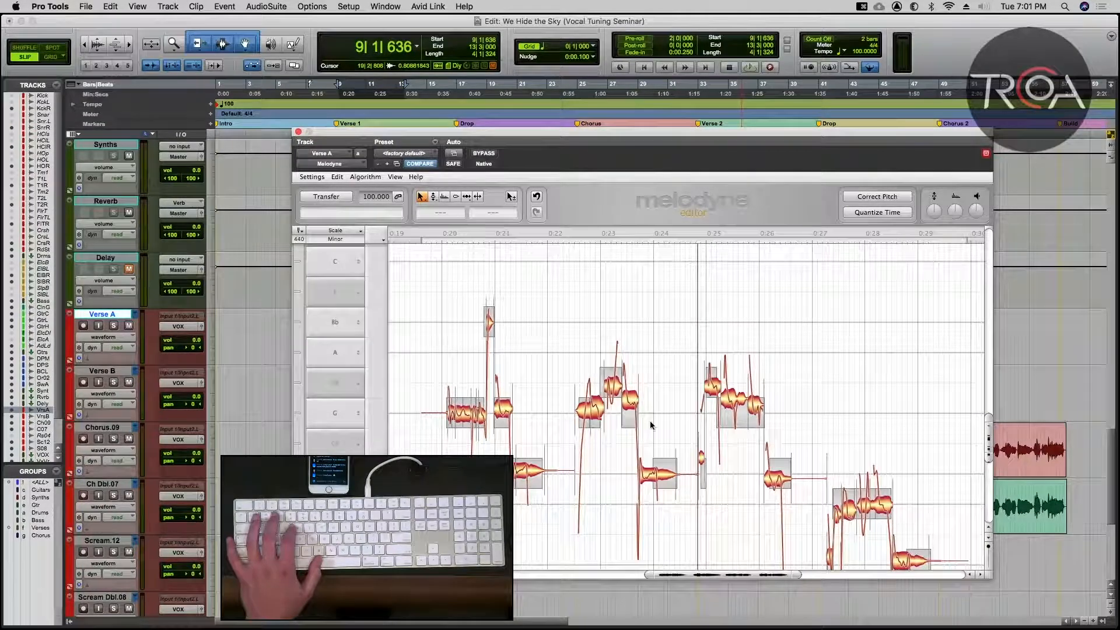
left_click_drag(558, 343, 962, 554)
left_click_drag(592, 284, 637, 424)
left_click_drag(579, 298, 967, 536)
left_click(893, 198)
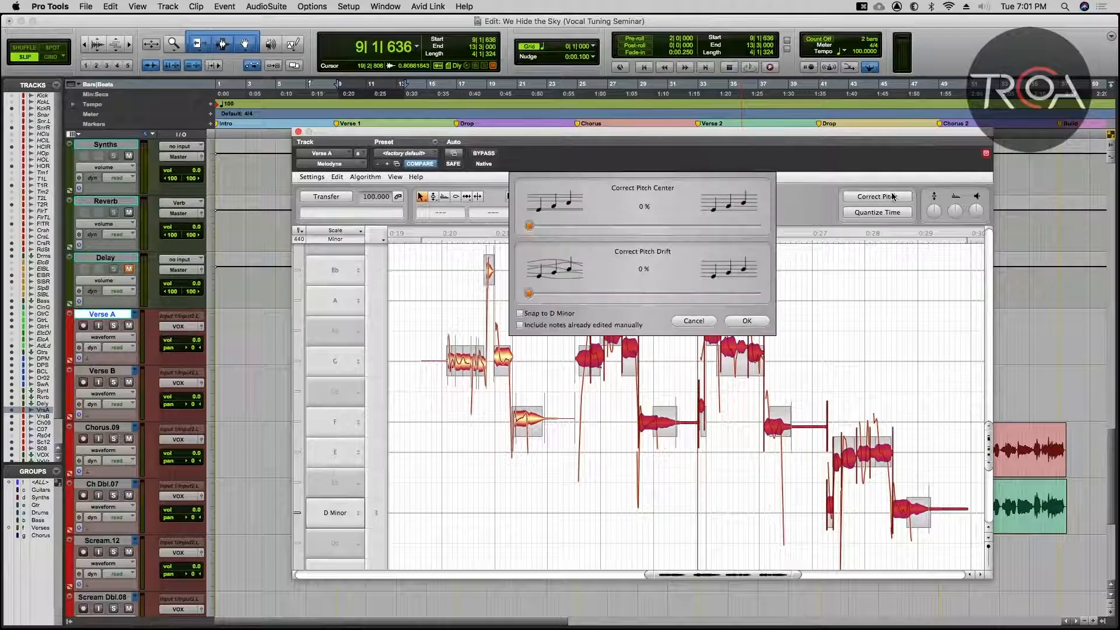
left_click_drag(530, 226, 689, 247)
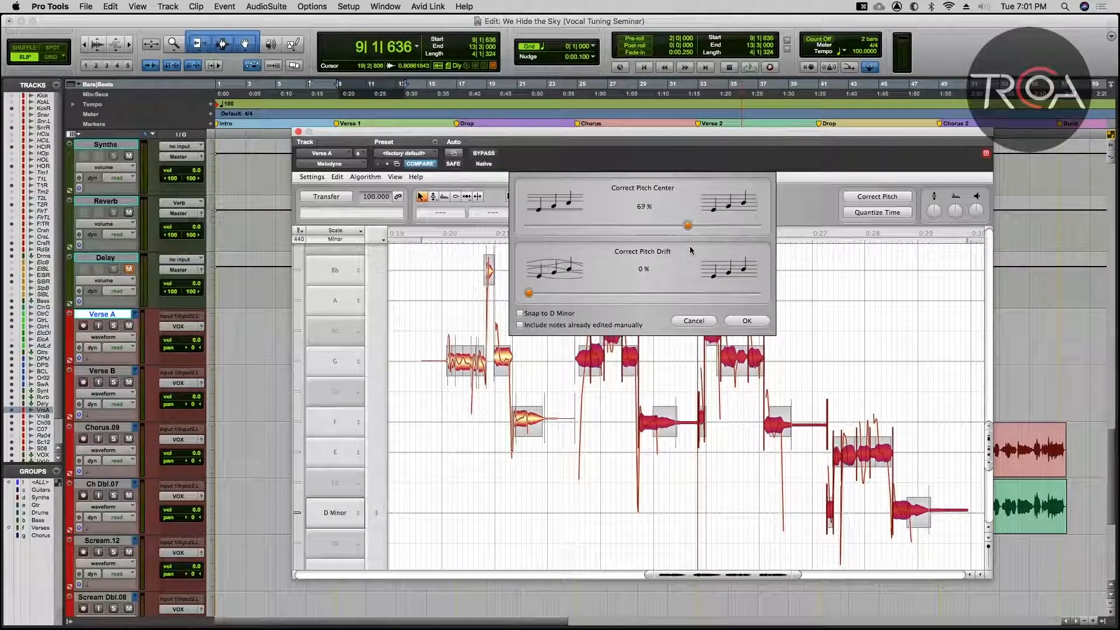
left_click(746, 321)
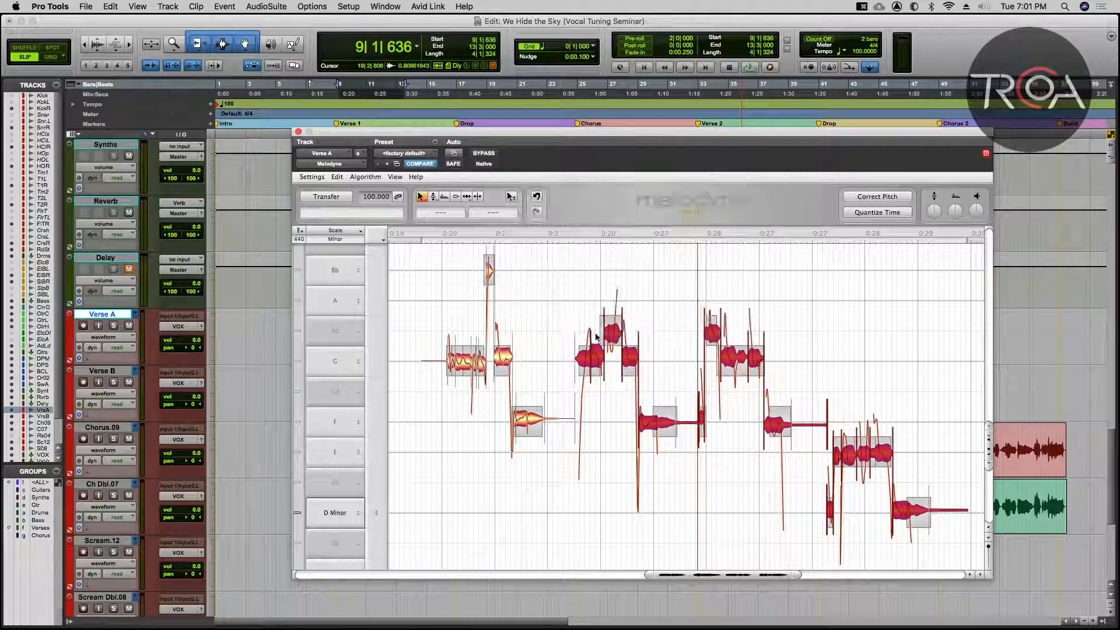
Step: Zoom in on the second phrase and play it with the Main Tool active to check the pitch-center correction
left_click(569, 320)
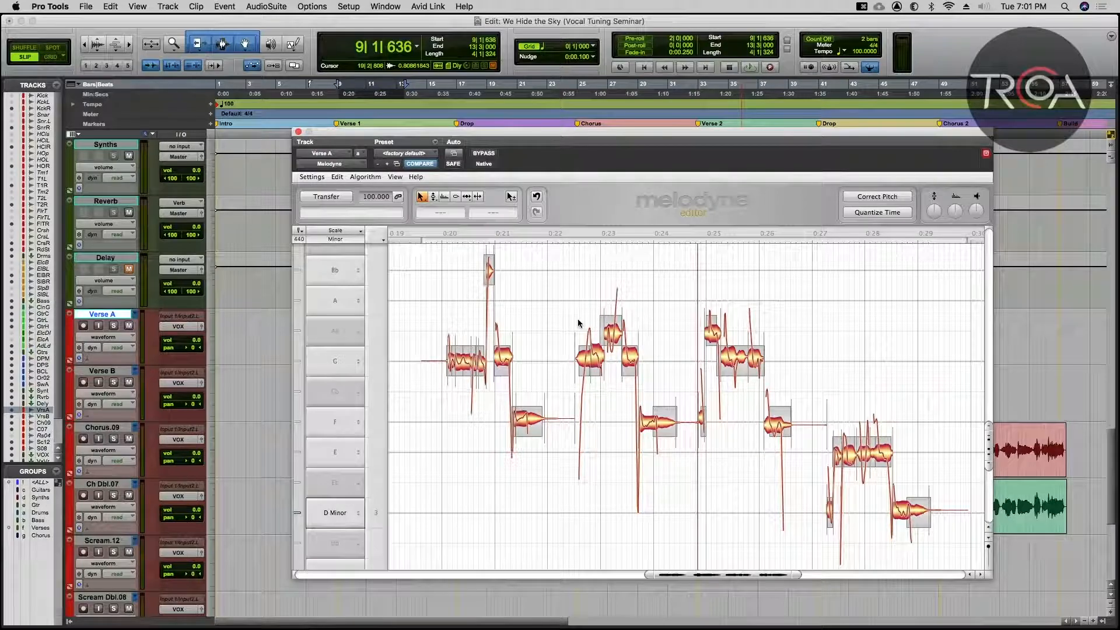
right_click(578, 320)
left_click(578, 320)
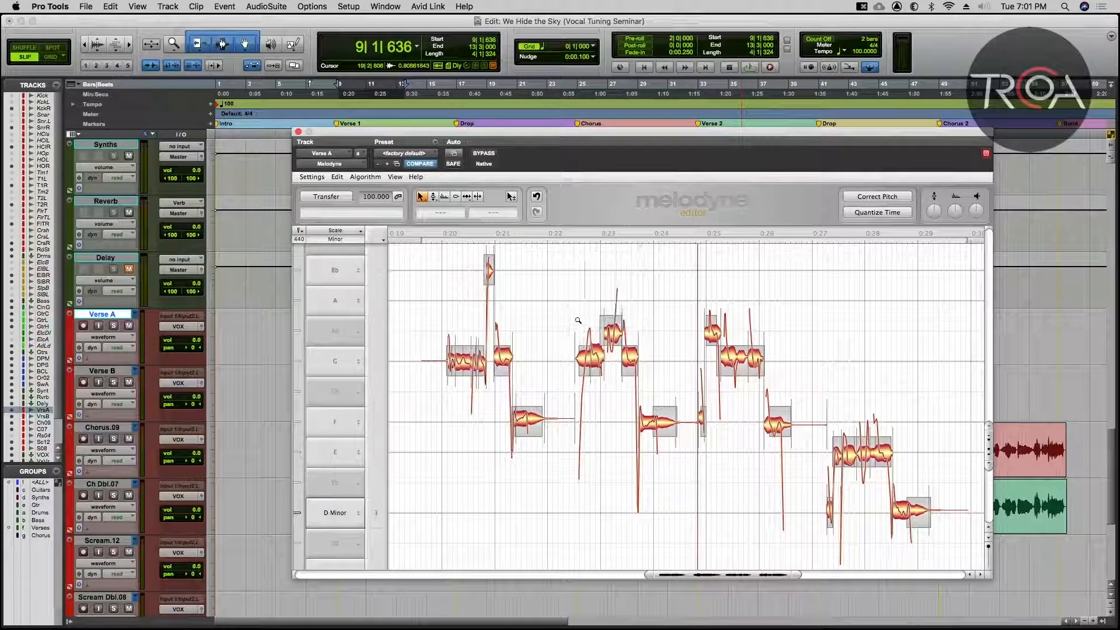
left_click_drag(578, 317, 662, 357)
right_click(650, 374)
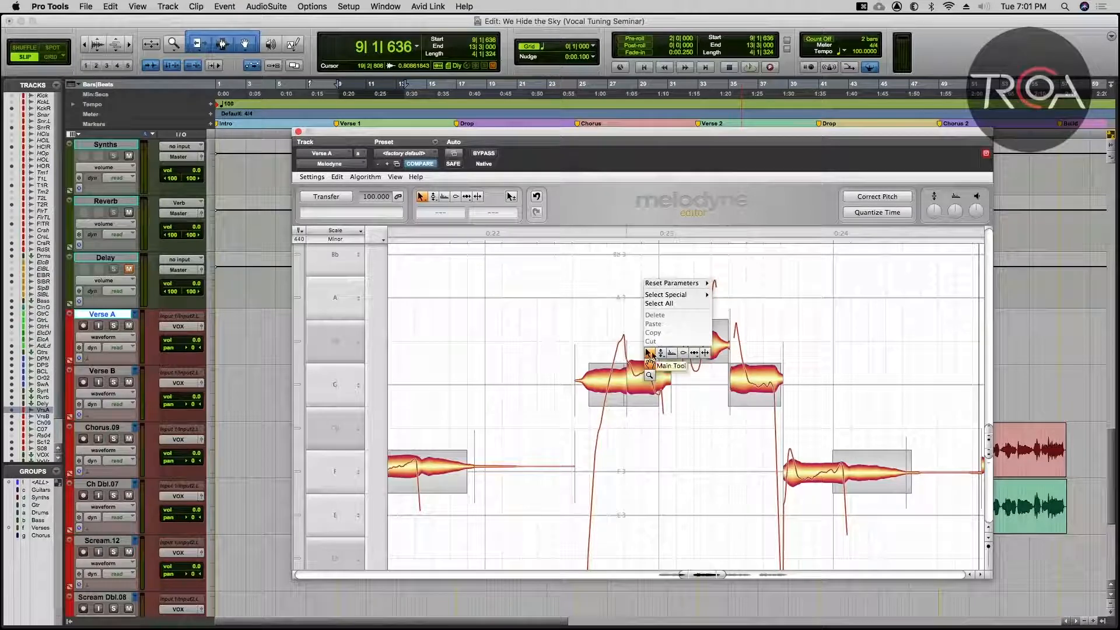
left_click(649, 353)
key("space")
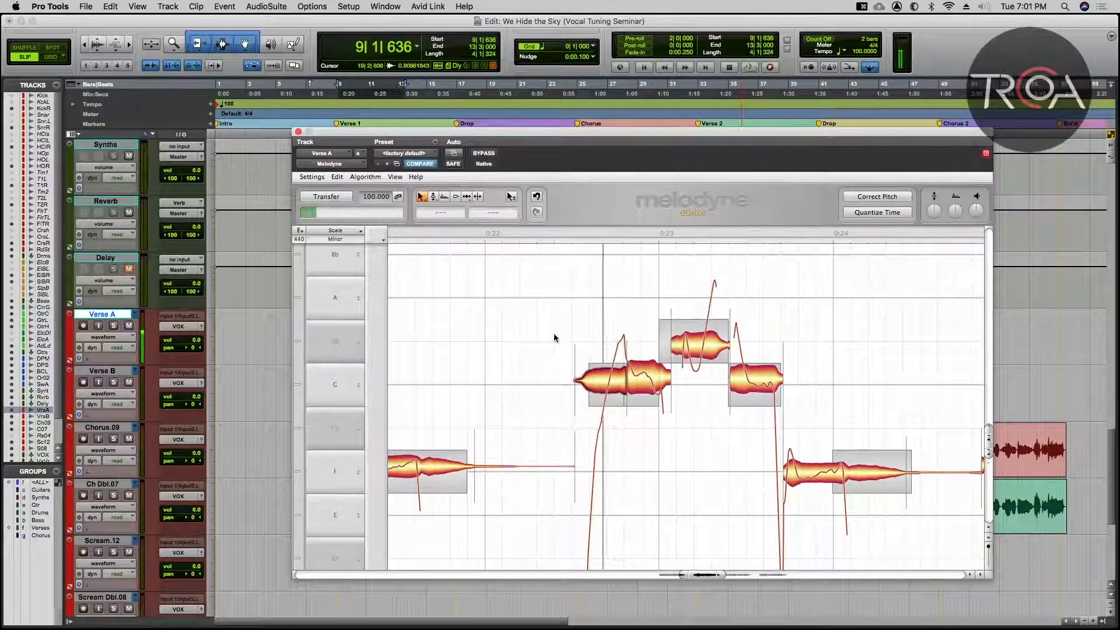
Step: Reduce the pitch modulation of the first G note in the second phrase to 56 % with the Pitch Modulation tool
right_click(520, 331)
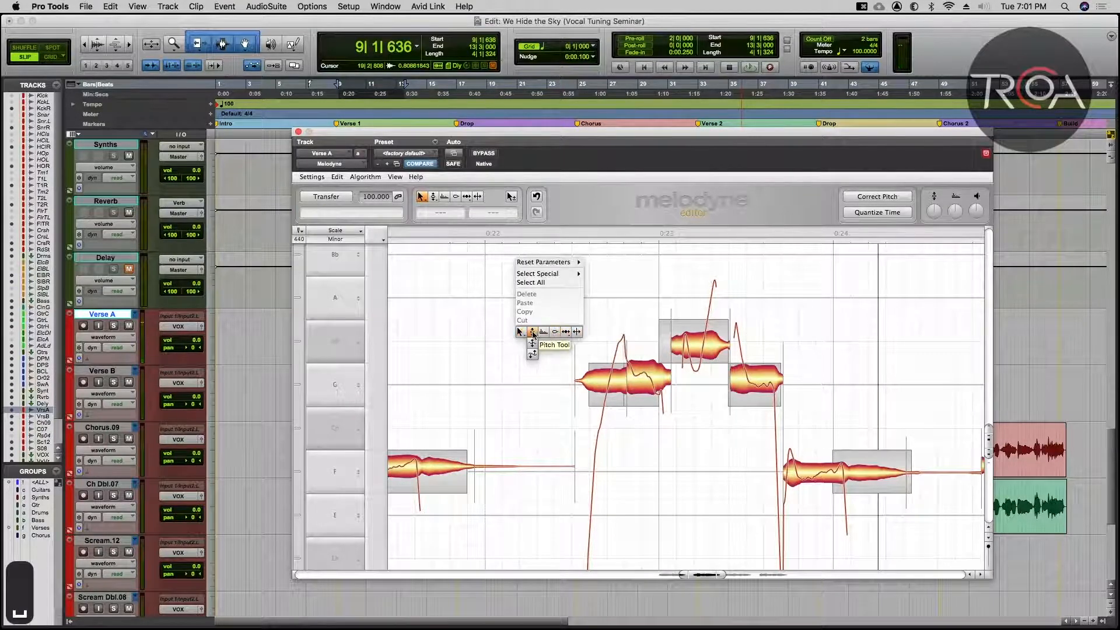
left_click(532, 332)
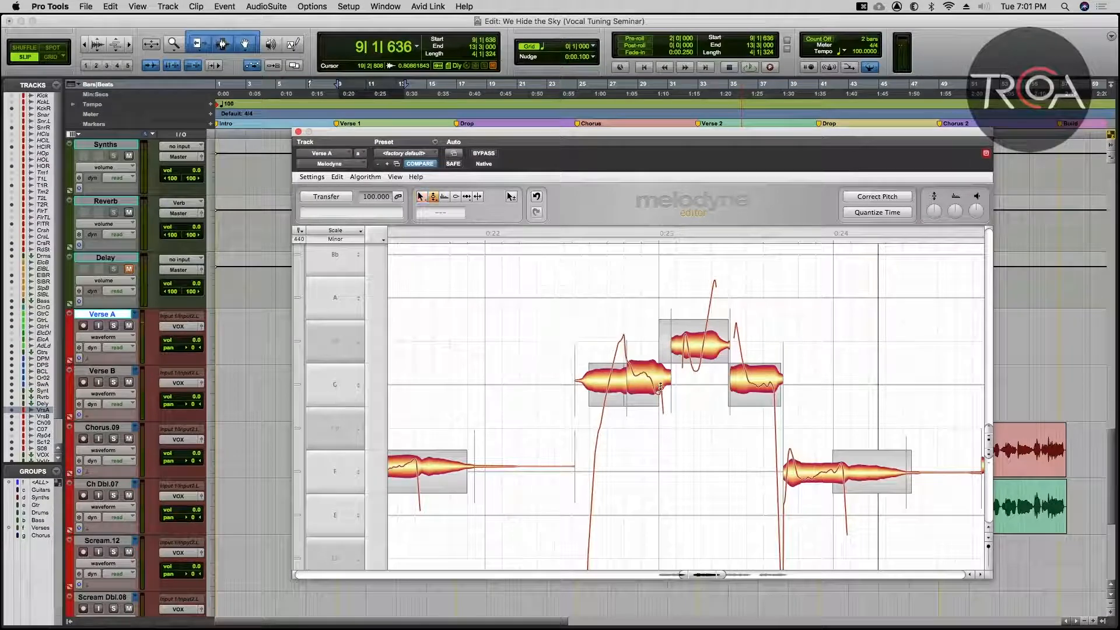
left_click(613, 382)
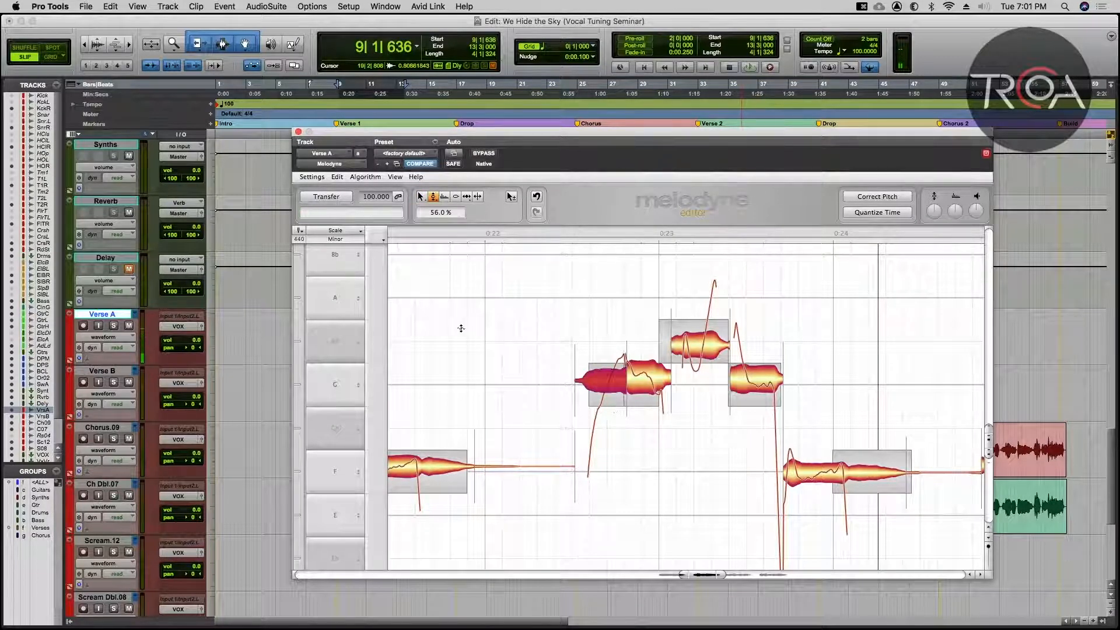
left_click(461, 328)
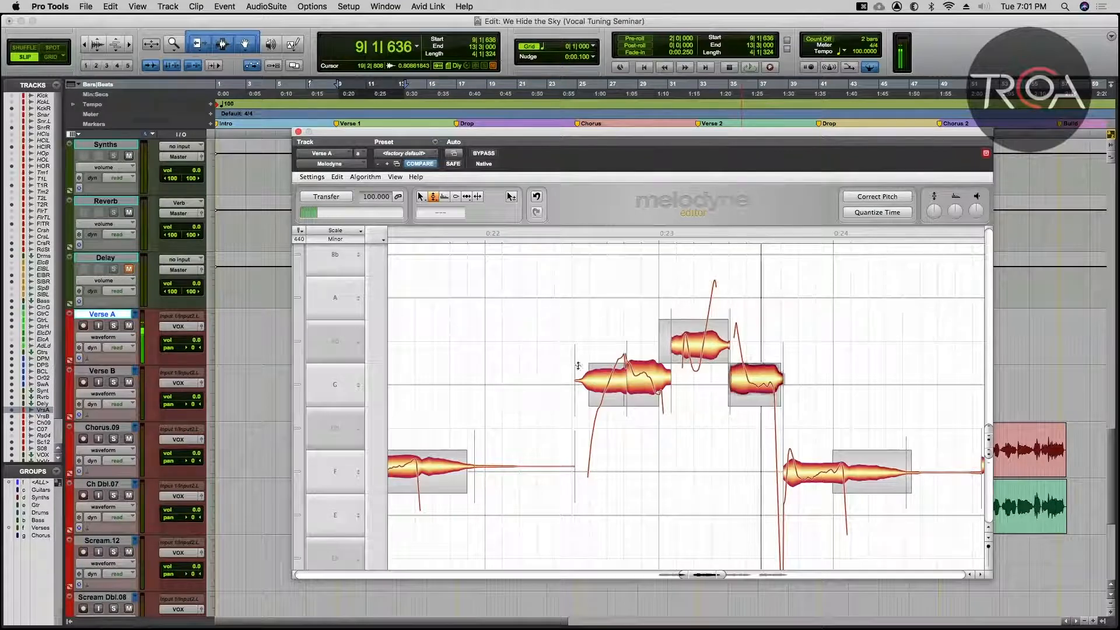
Step: Check the pitch modulation value of the second G note, clear the selection and play the phrase
left_click(630, 383)
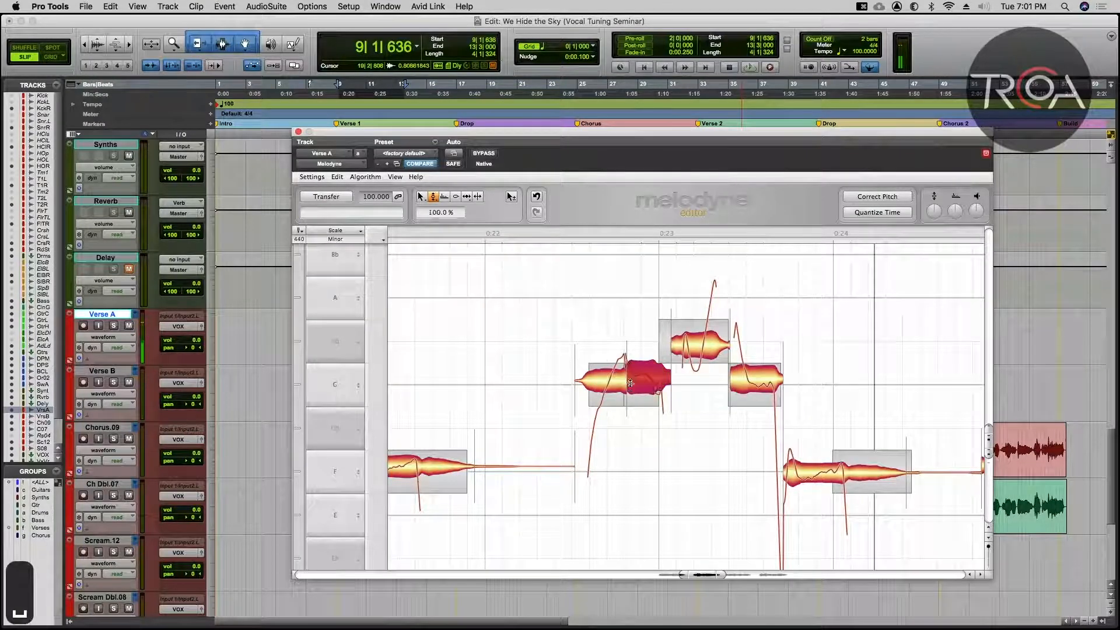
left_click(511, 365)
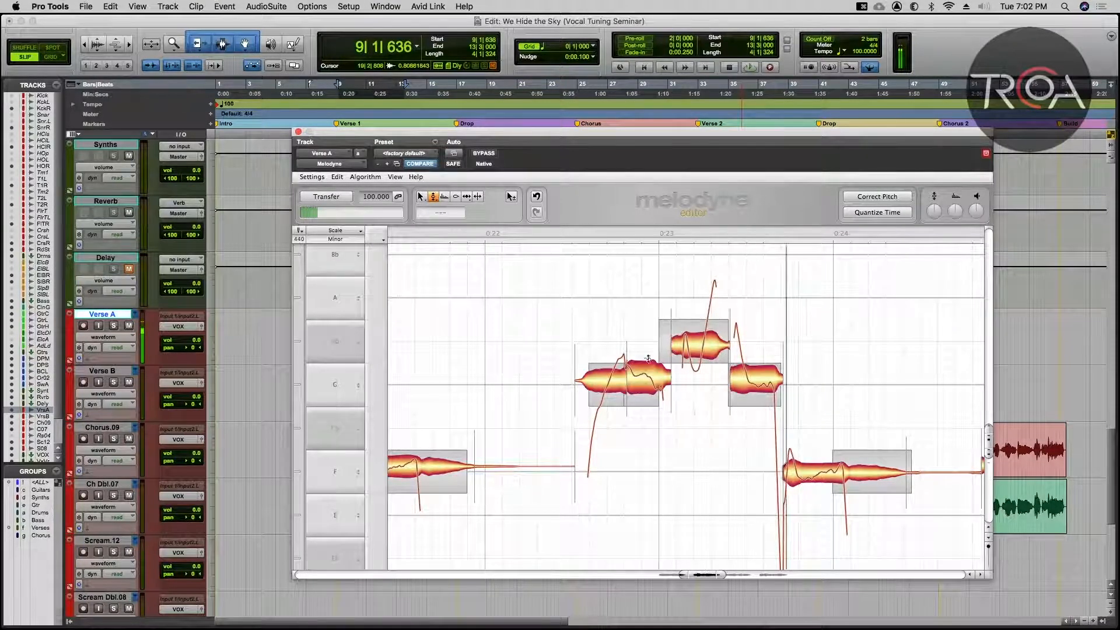
key("space")
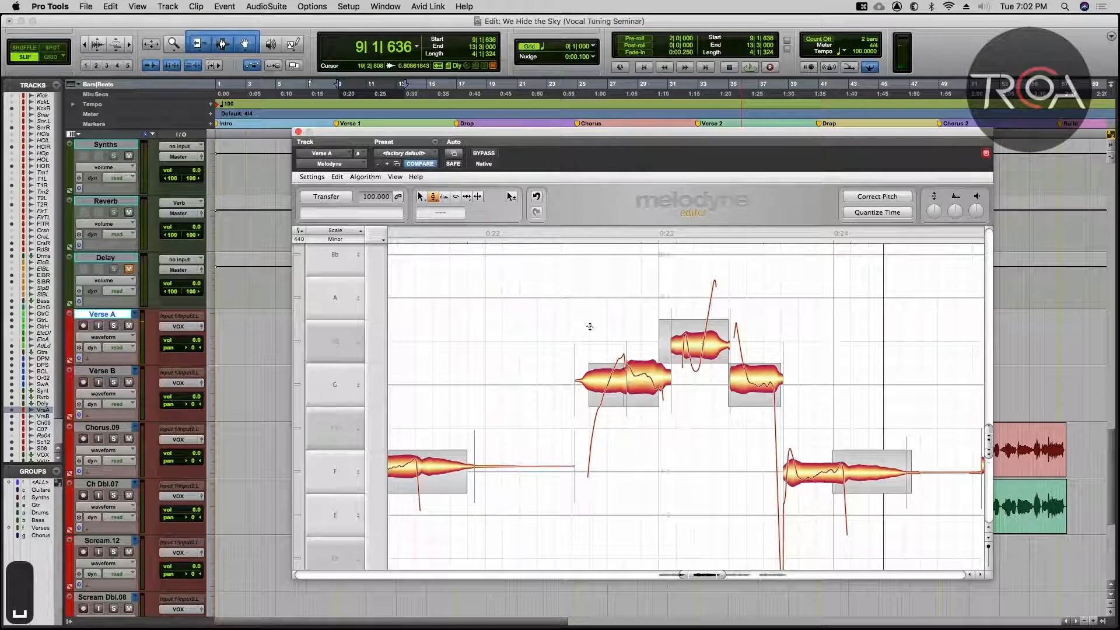
Step: Return to the Main Tool, replay the second phrase and move the raised note between the G notes down to G 3
right_click(591, 326)
left_click(580, 318)
key("space")
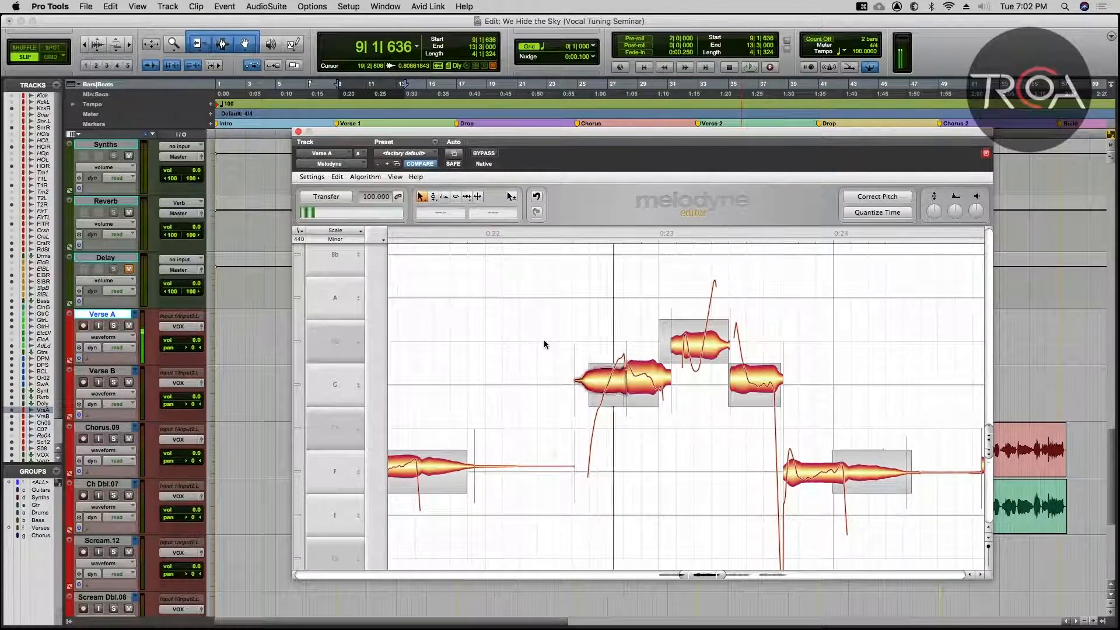
key("space")
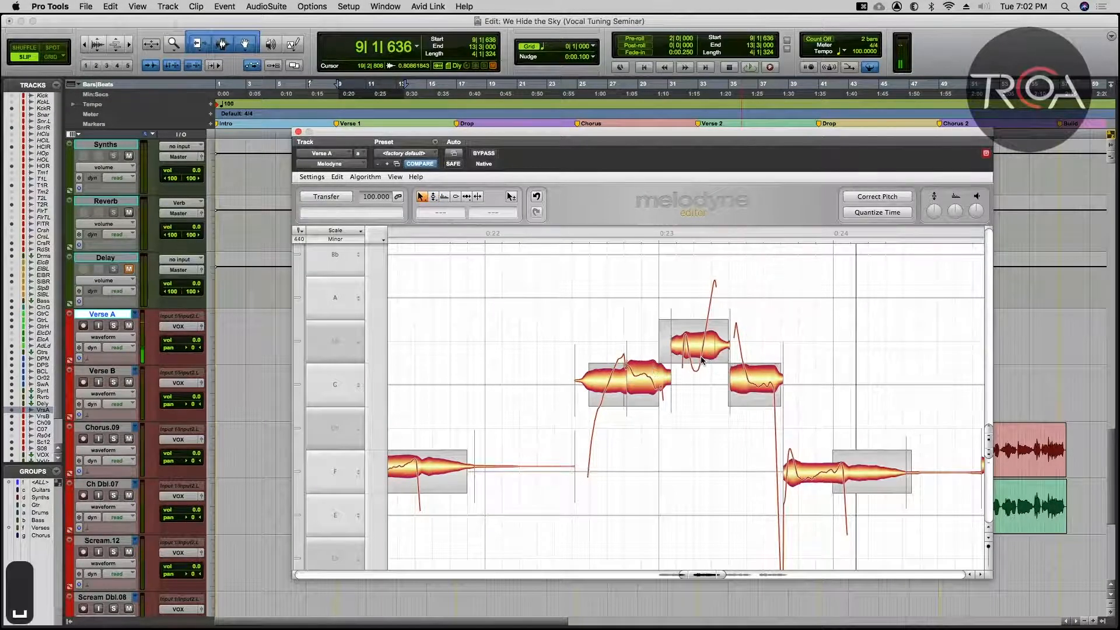
left_click_drag(702, 360, 700, 382)
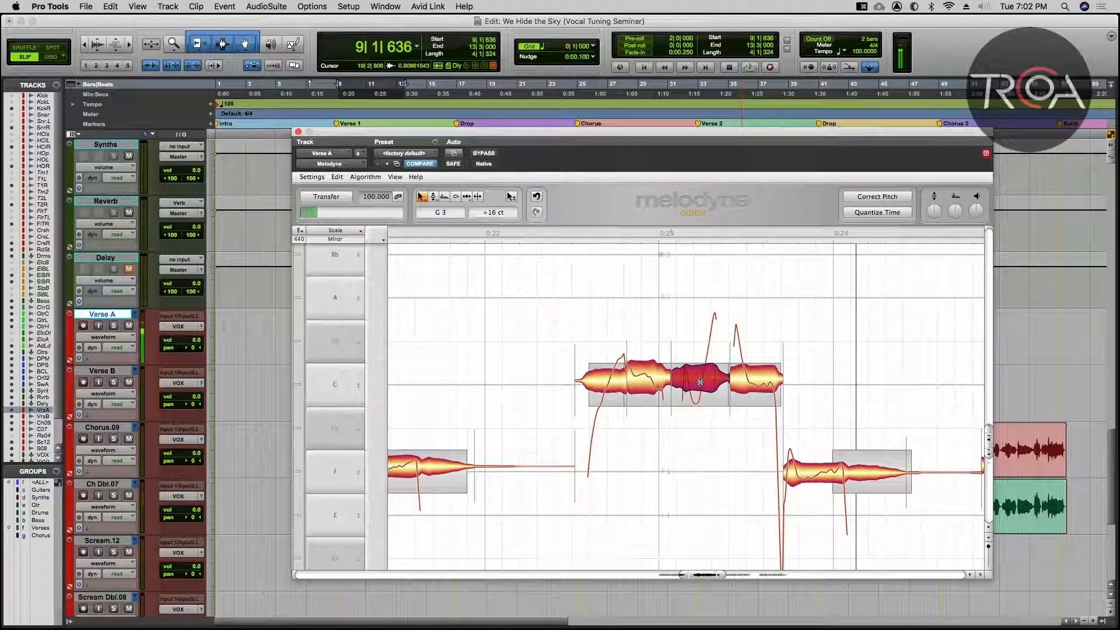
Step: Play the vocal phrase around 0:23 and undo the last pitch move of its middle note
left_click(459, 358)
key("space")
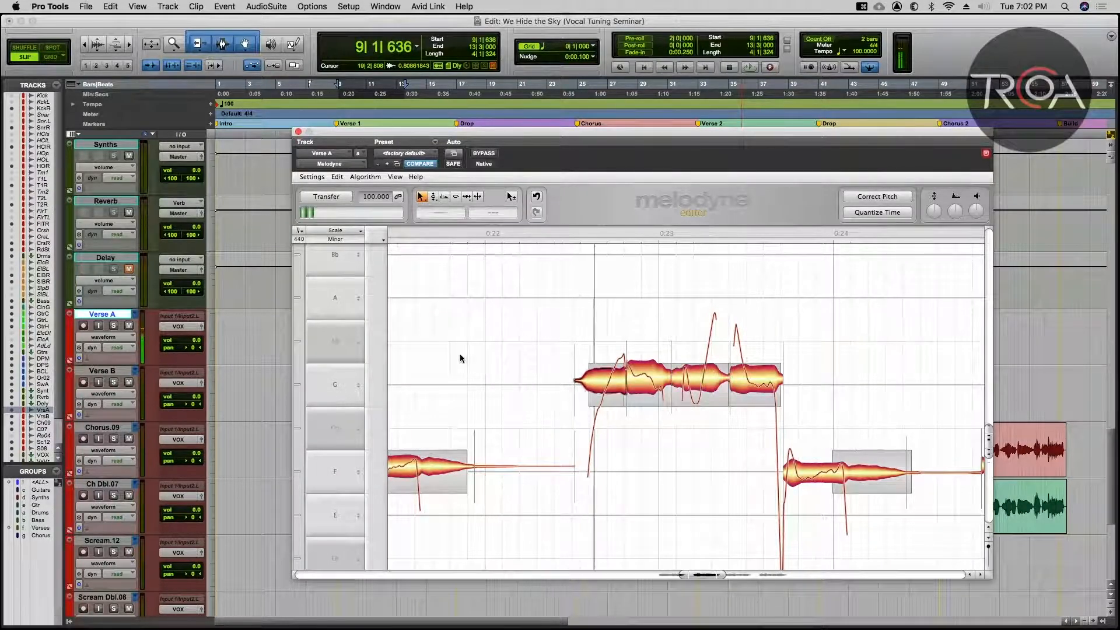
key("space")
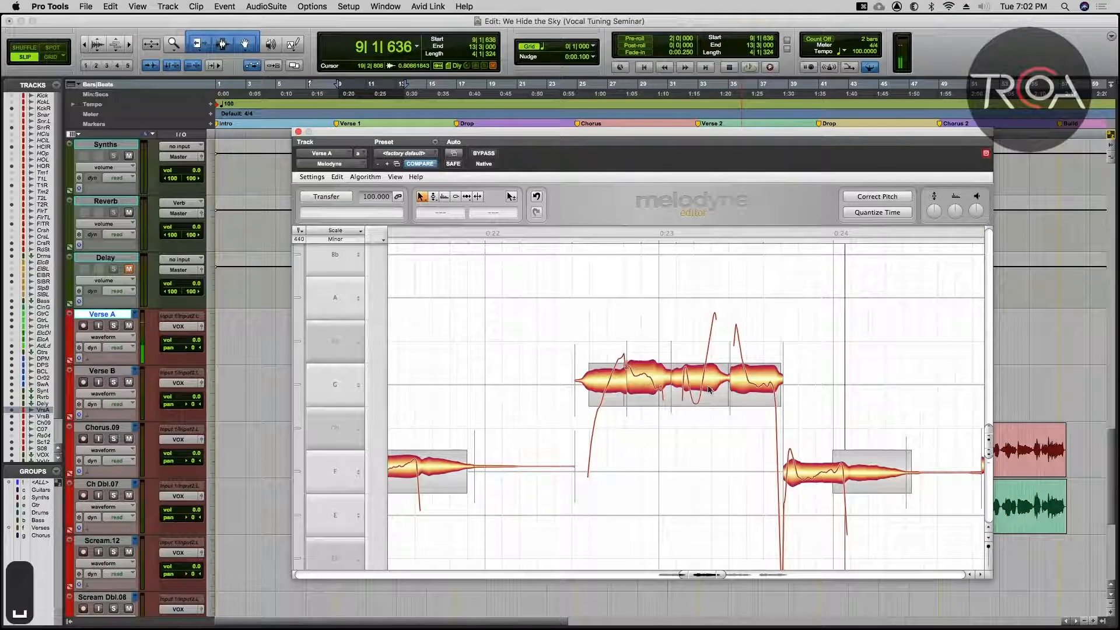
key("super+z")
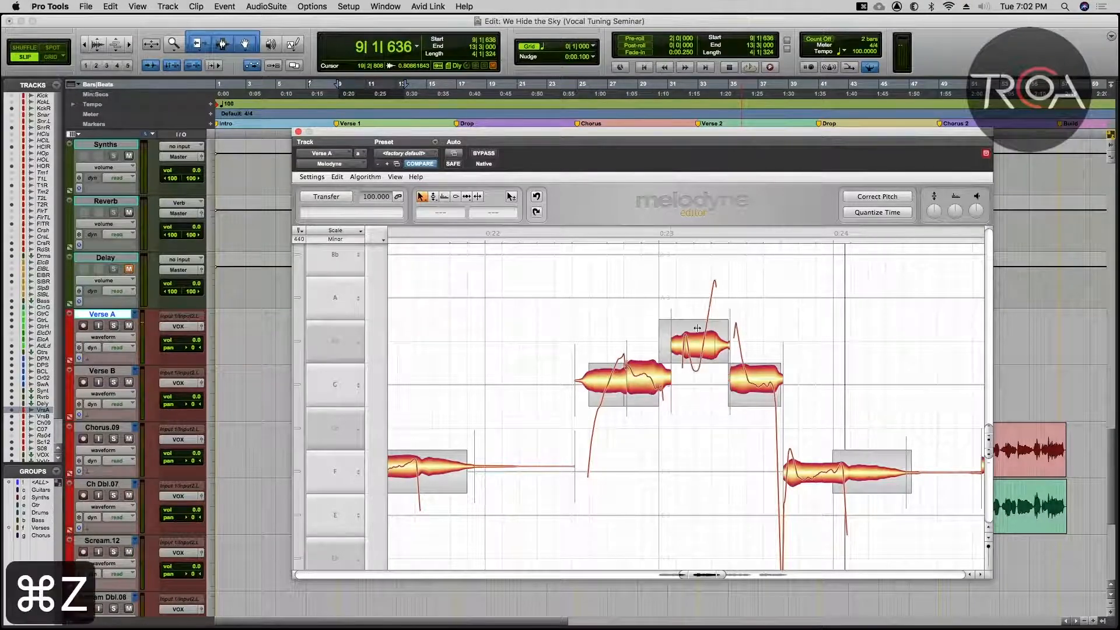
Step: Split the Ab note just after 0:23 in two where its pitch curve starts rising, and play the phrase back
right_click(704, 341)
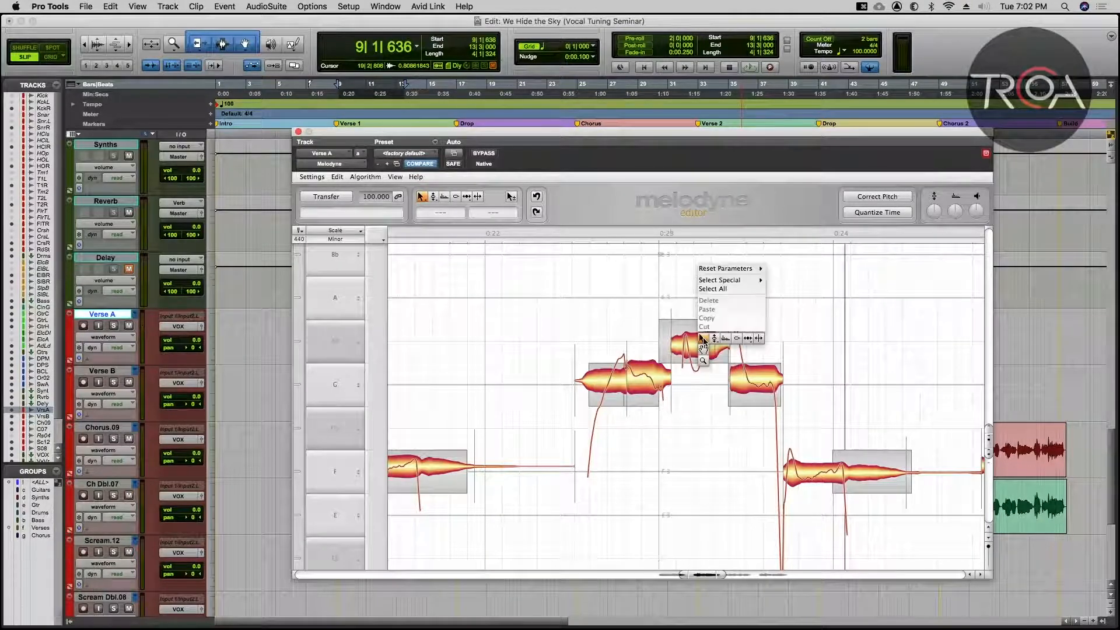
left_click(760, 341)
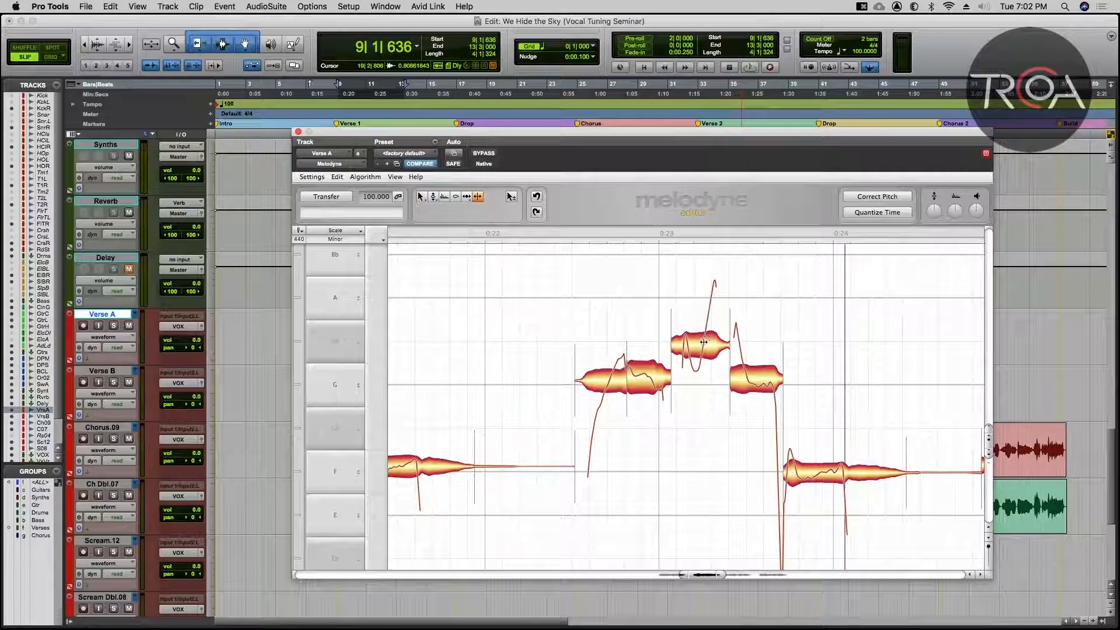
double_click(704, 342)
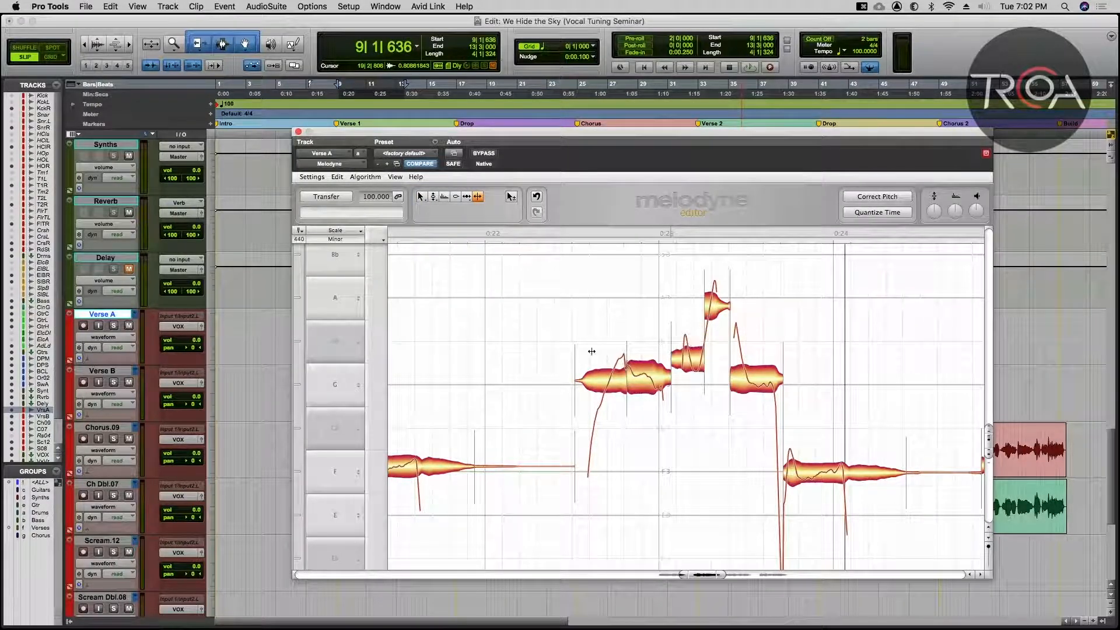
key("space")
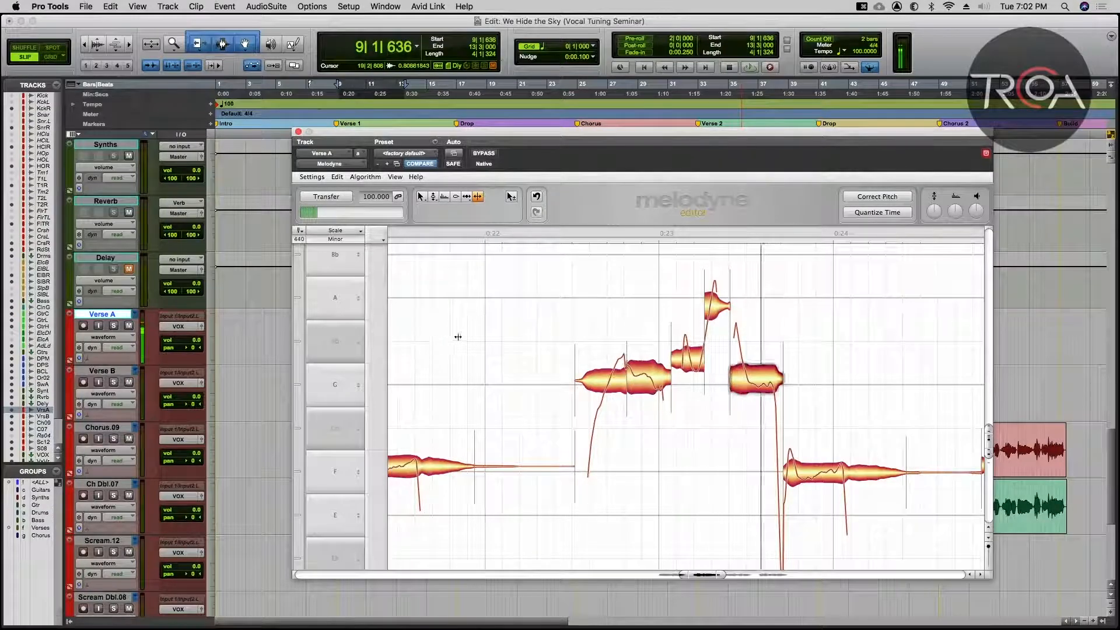
key("space")
Step: Move the first half of the split note down to G 3, lower the A half slightly, and play the phrase back
right_click(659, 371)
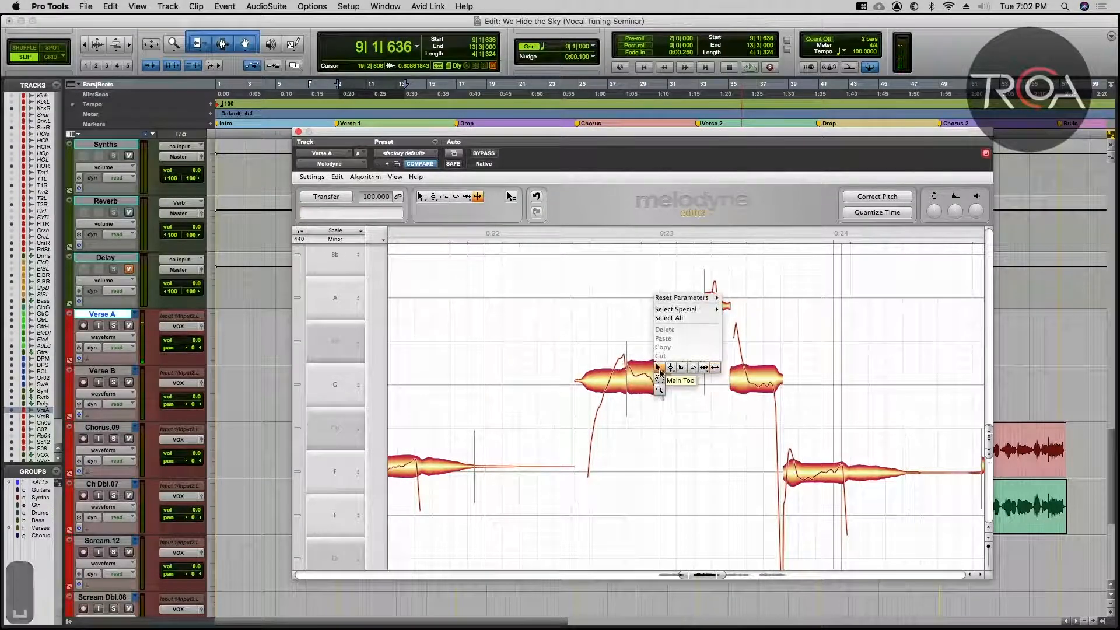
left_click(659, 368)
left_click_drag(687, 369, 688, 386)
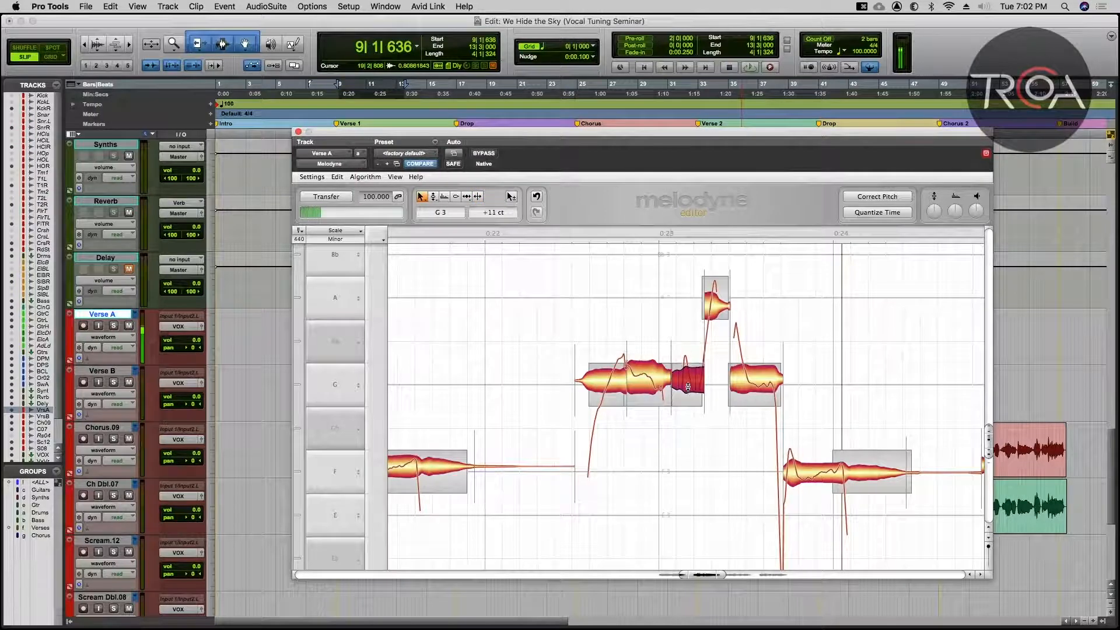
left_click(712, 314)
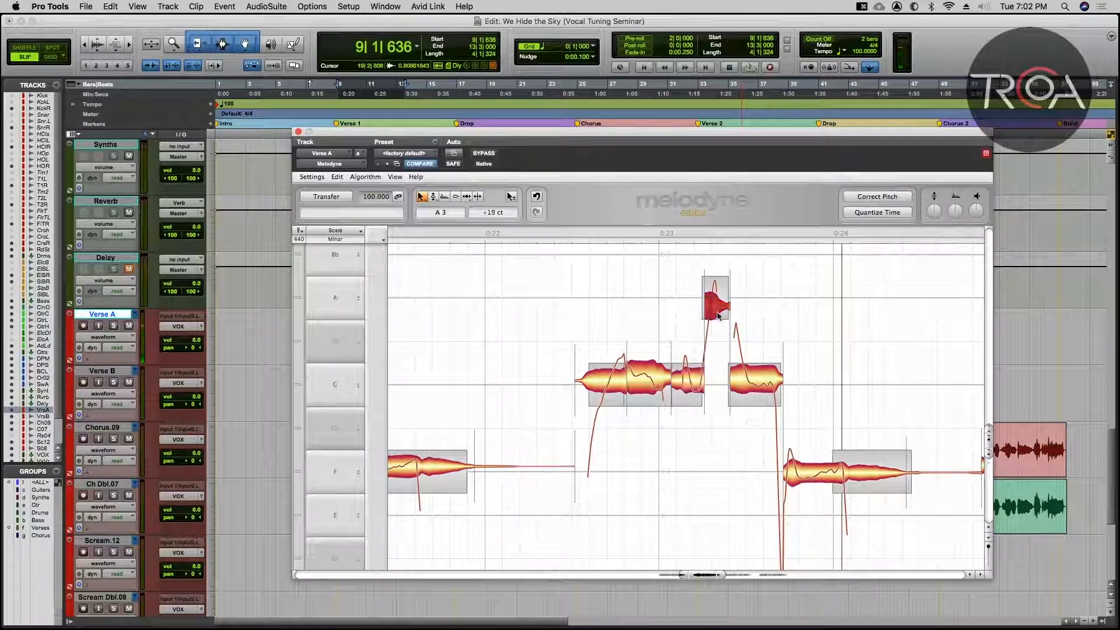
left_click_drag(718, 316, 718, 322)
left_click(500, 327)
key("space")
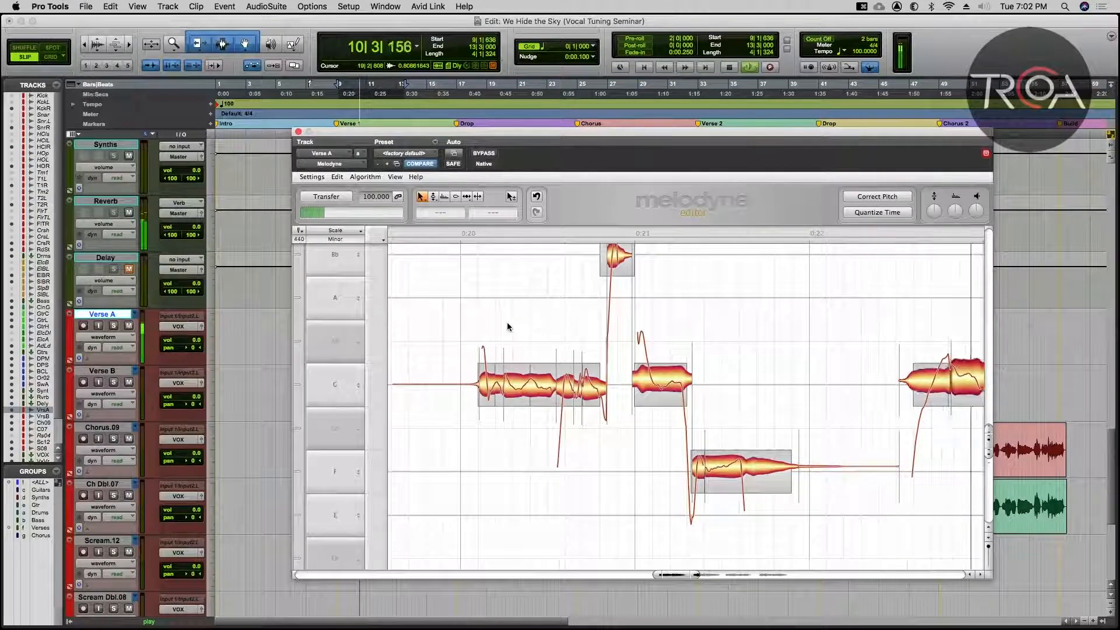
key("space")
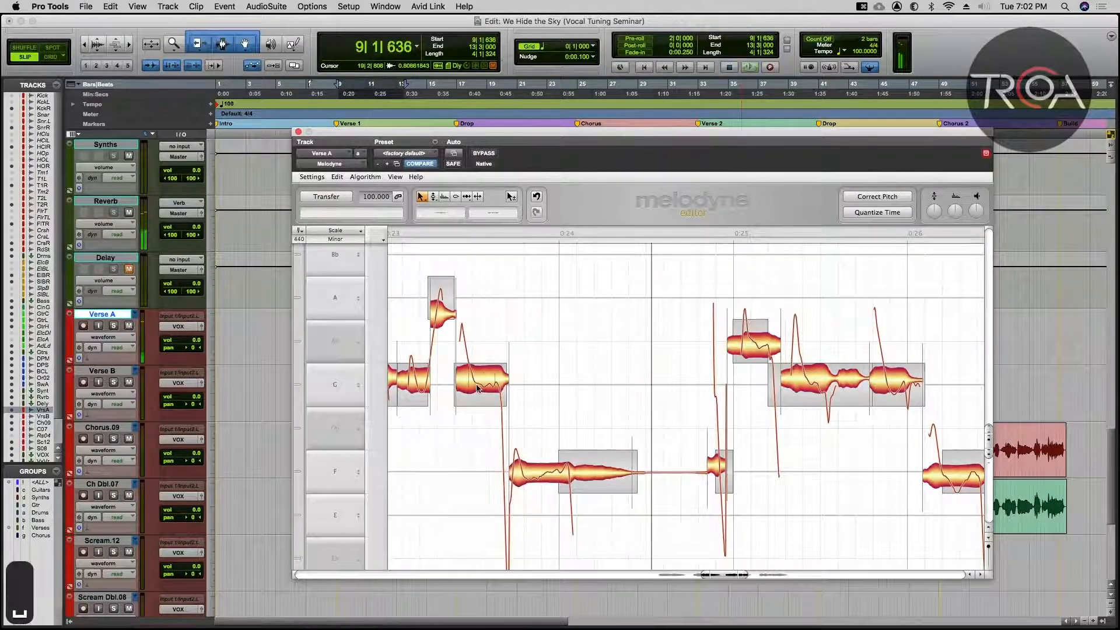
Step: Set the pitch drift of the G 3 note just before 0:24 to -32%
left_click(477, 388)
right_click(478, 388)
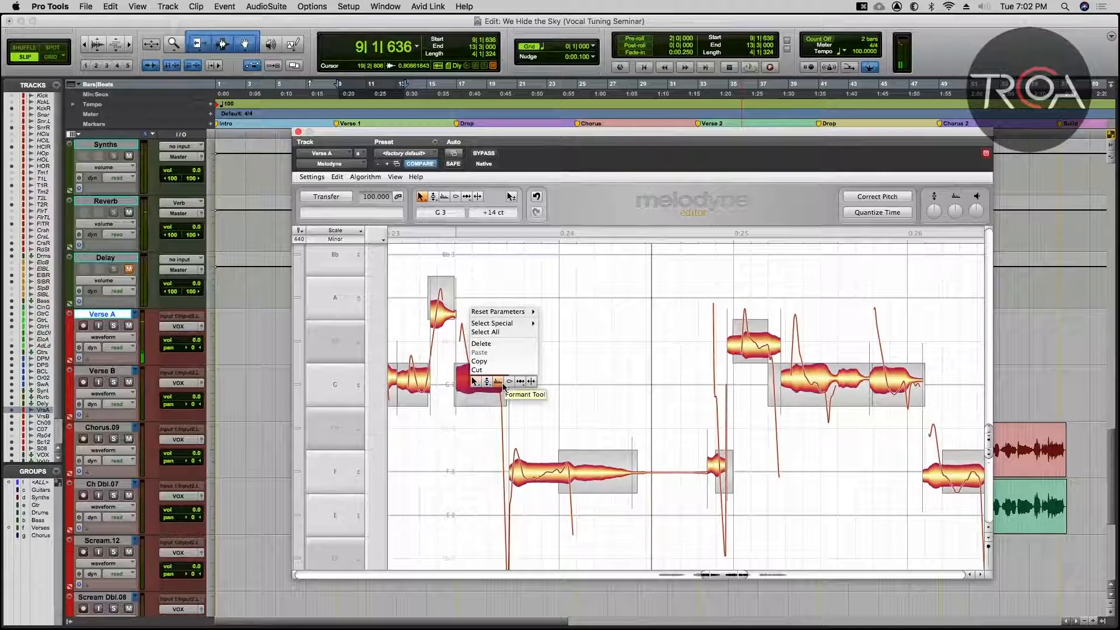
mouse_move(521, 382)
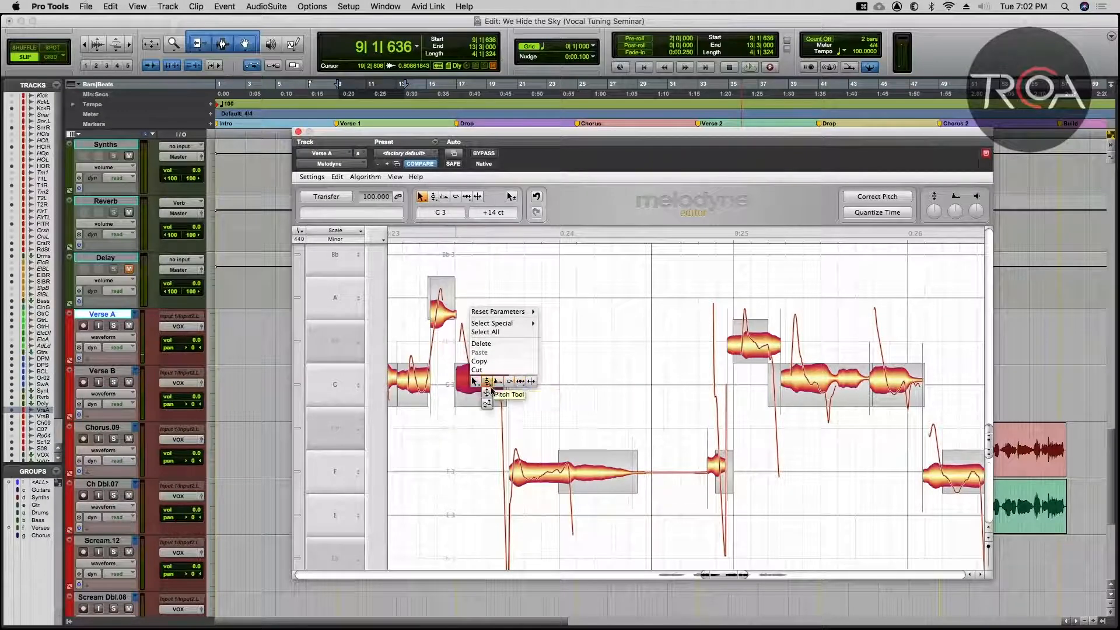
left_click(487, 392)
right_click(486, 392)
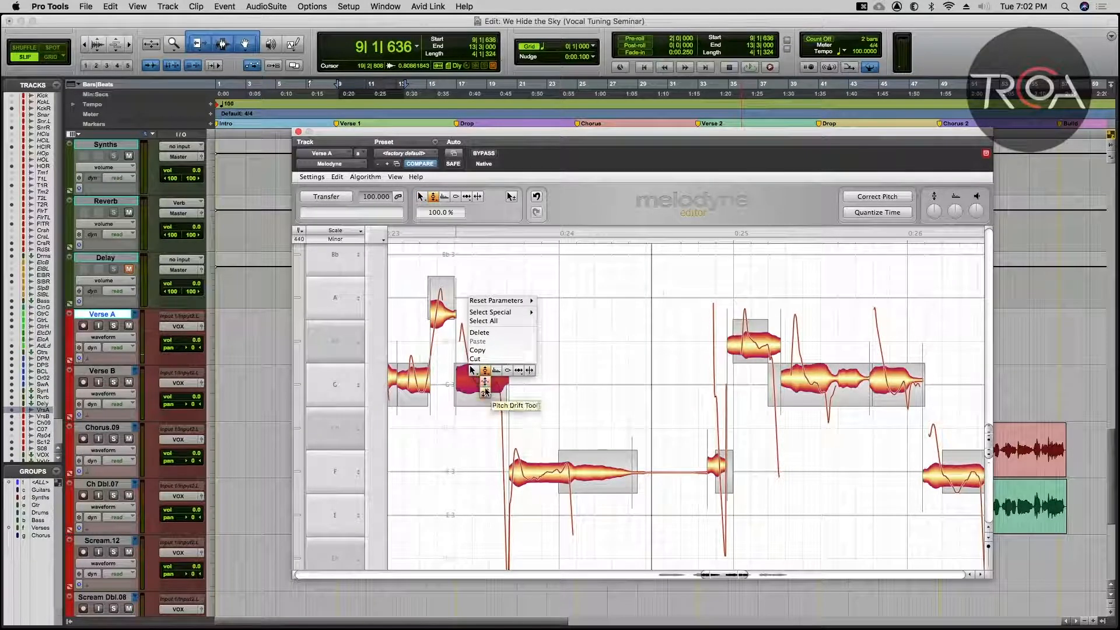
left_click(486, 391)
left_click_drag(455, 435, 455, 449)
Step: Split the long F note before 0:24 shortly after its start
right_click(506, 448)
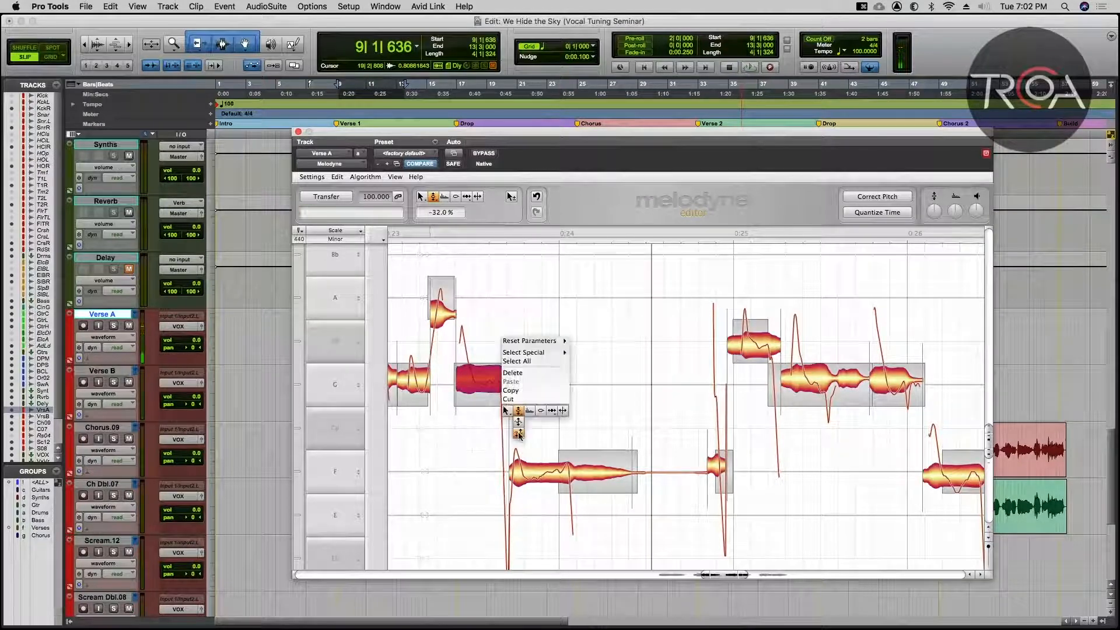
left_click(548, 410)
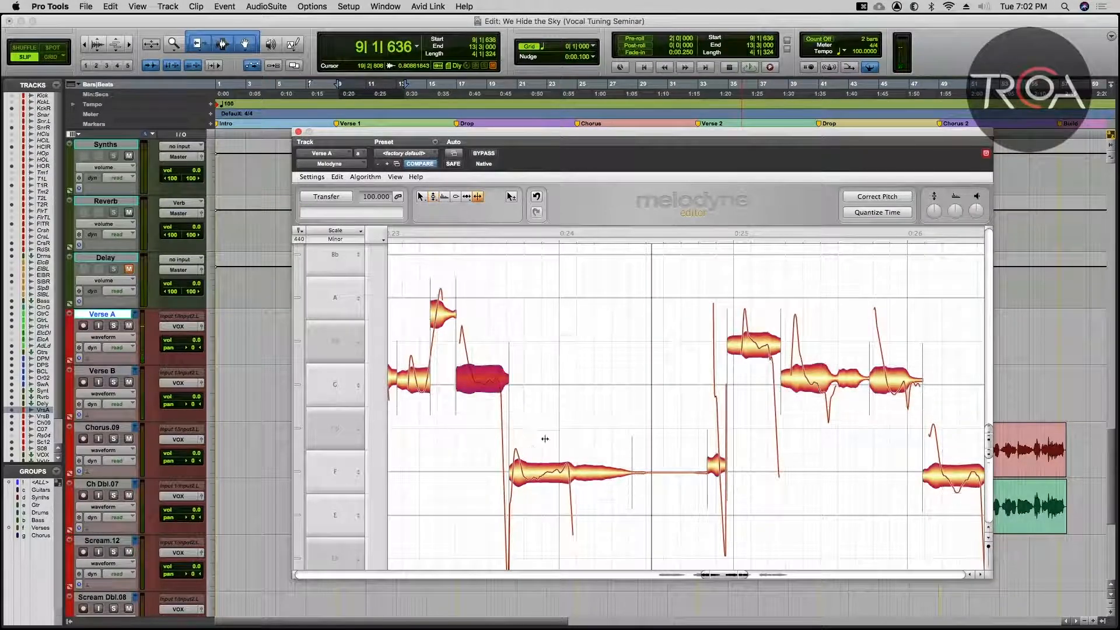
right_click(523, 473)
Step: Centre the long part of the split note on F 3 and place its short opening part at F 3, +2 ct
left_click(471, 477)
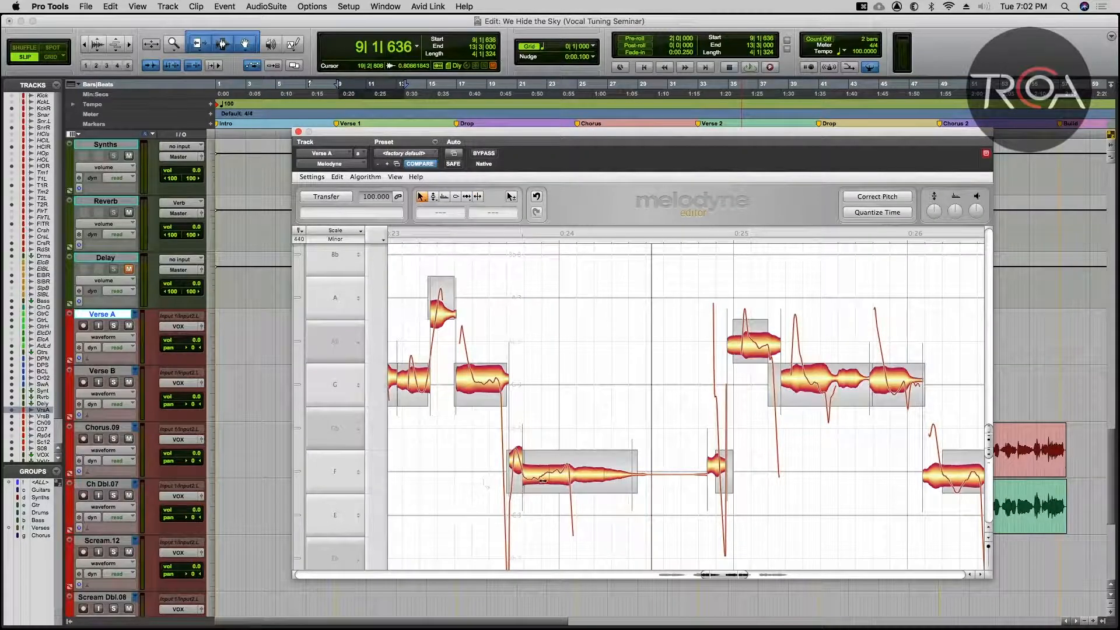
left_click(555, 486)
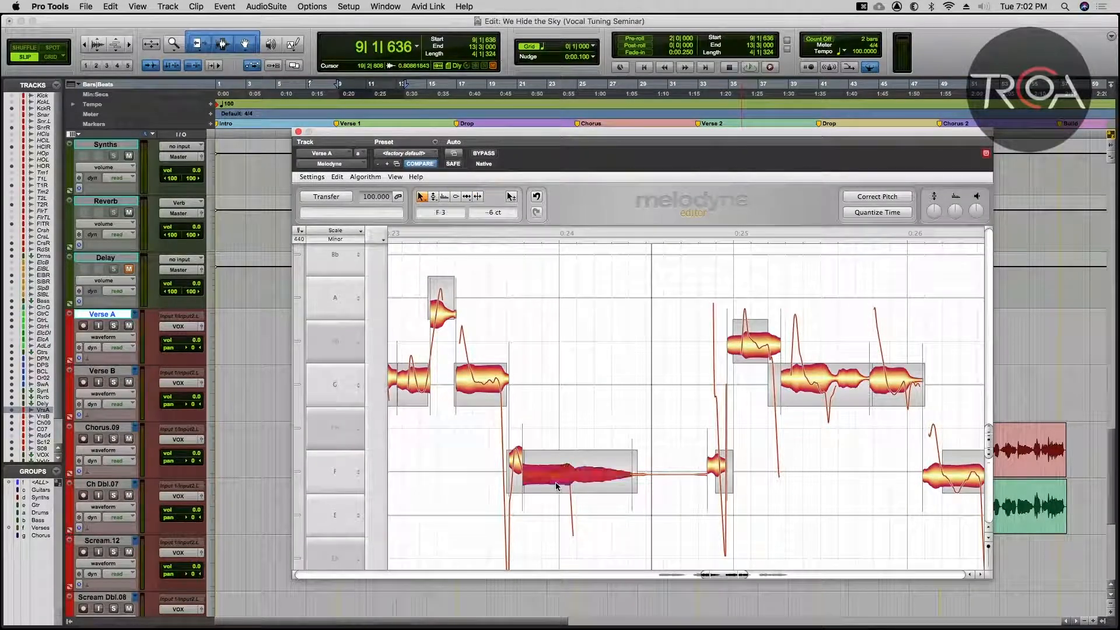
left_click(516, 474)
left_click_drag(516, 482, 516, 480)
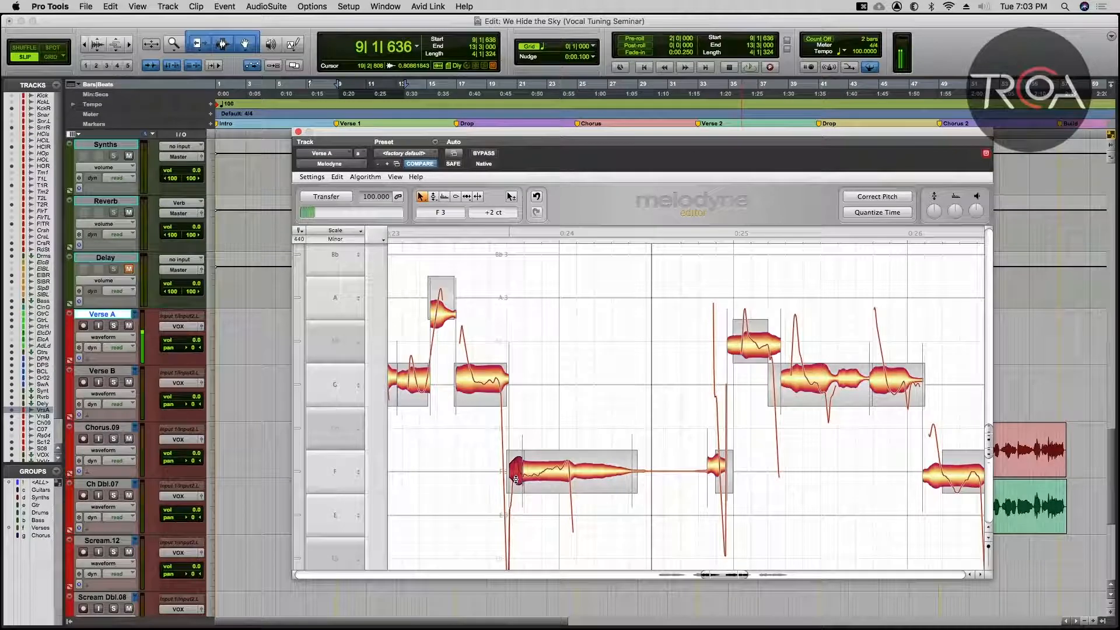
Step: Reduce the pitch modulation of the long F 3 note around 0:24 to 65% and play the phrase back
right_click(525, 472)
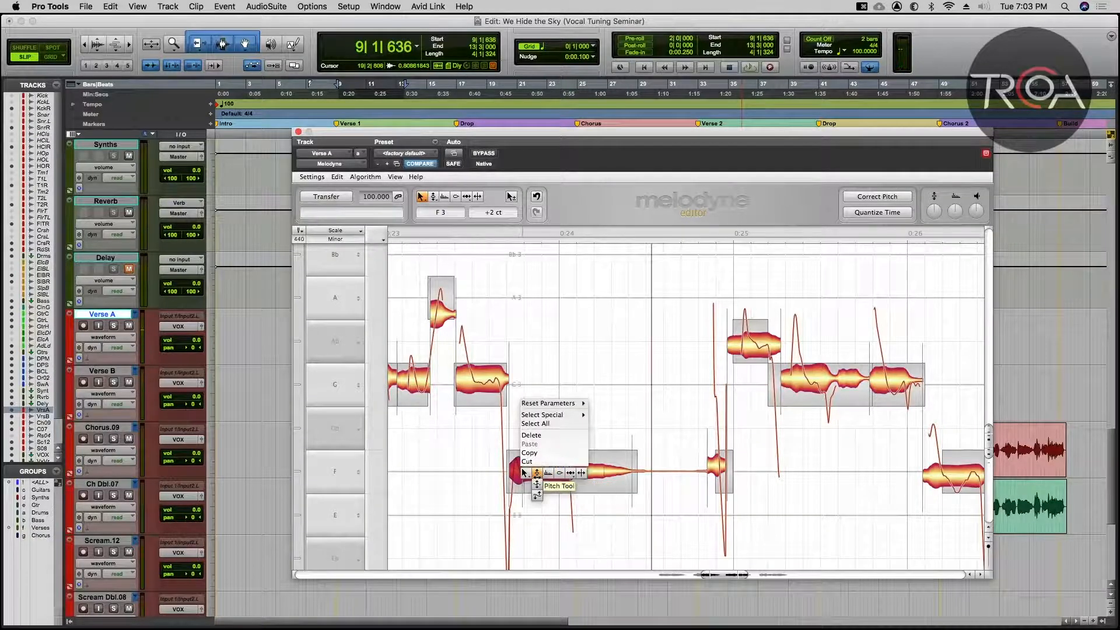
left_click(536, 473)
left_click_drag(555, 478, 553, 500)
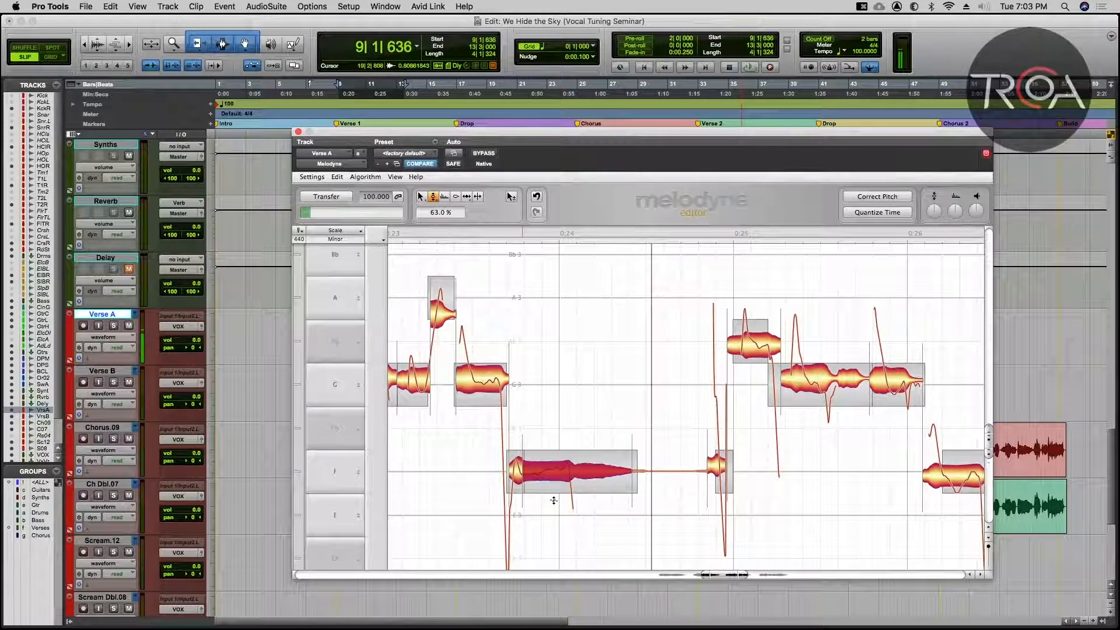
scroll(420, 442, "left", 5)
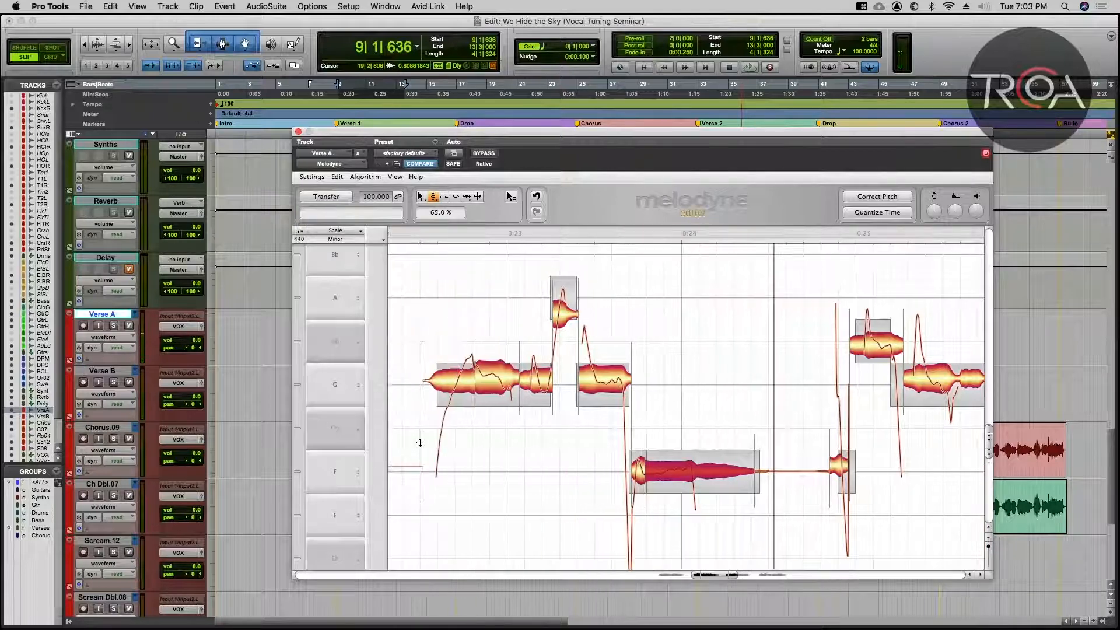
left_click(457, 377)
key("space")
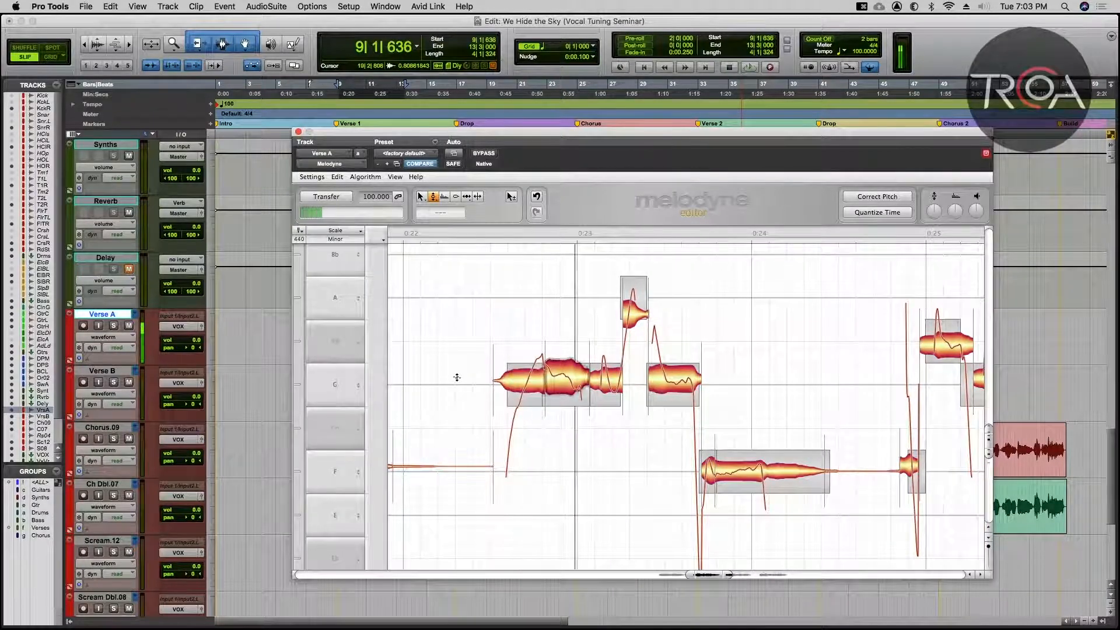
Step: Set the pitch modulation of the first G note before 0:23 to 50% and listen to the phrase in playback
left_click(558, 388)
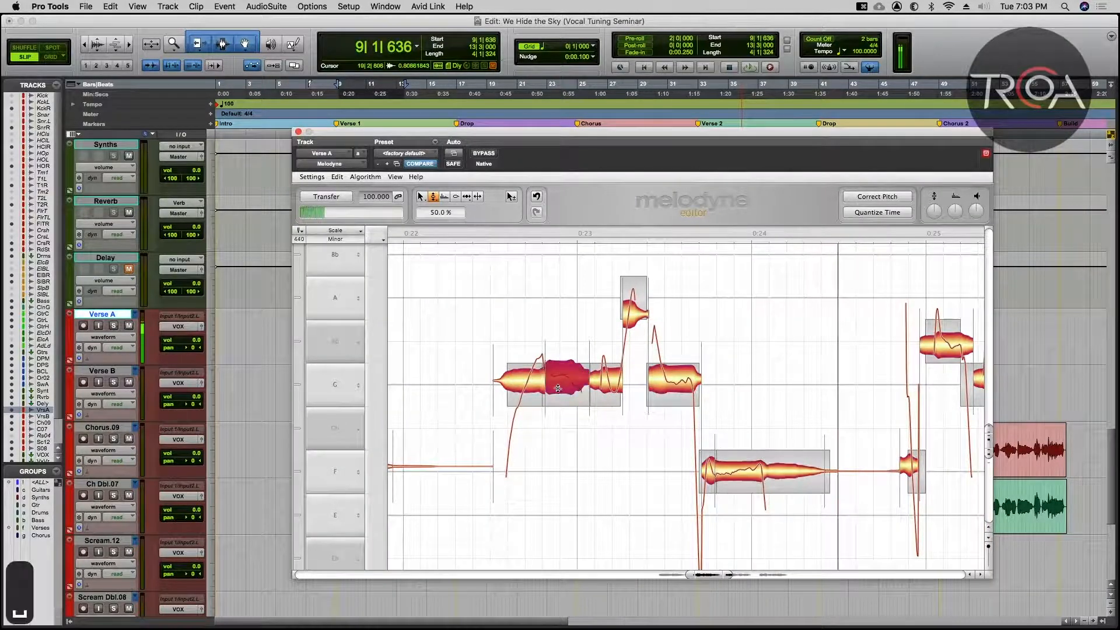
left_click_drag(525, 385, 528, 410)
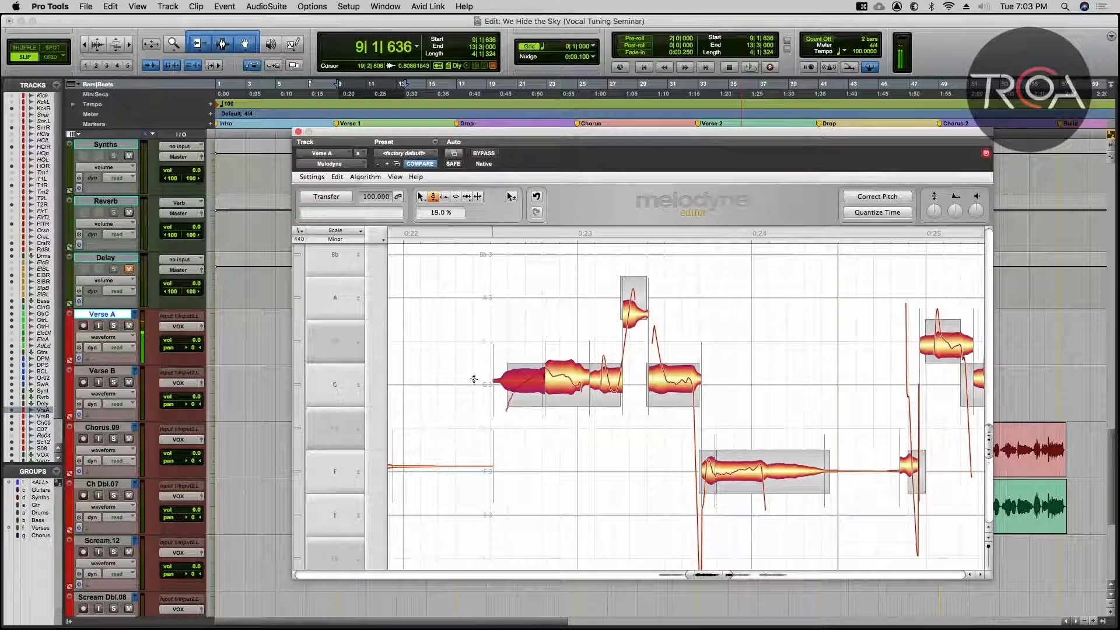
left_click_drag(527, 382, 525, 368)
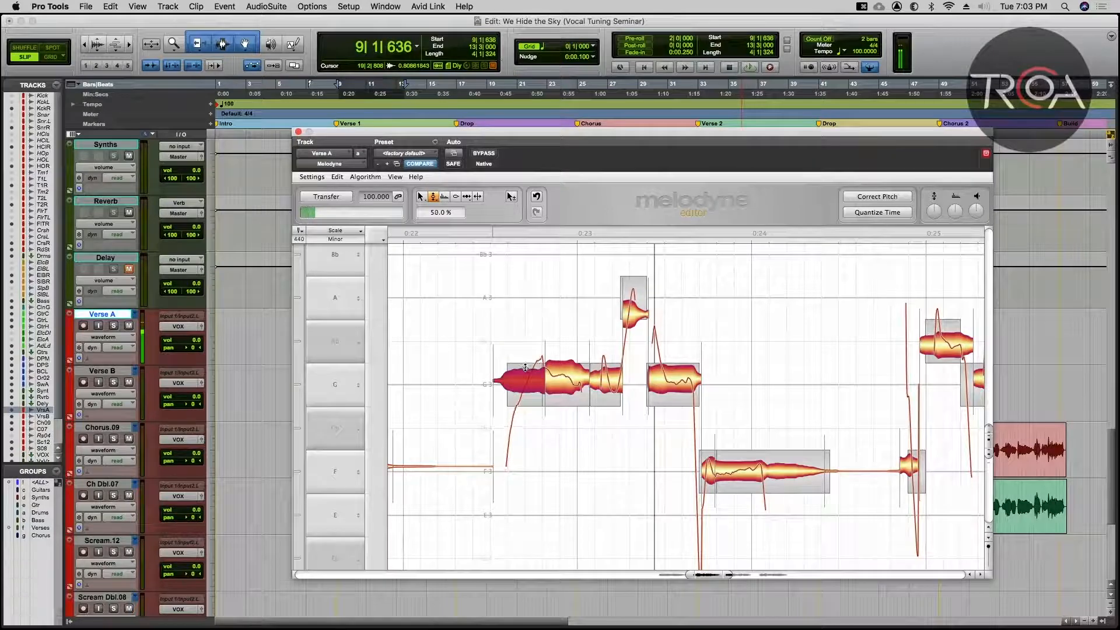
key("space")
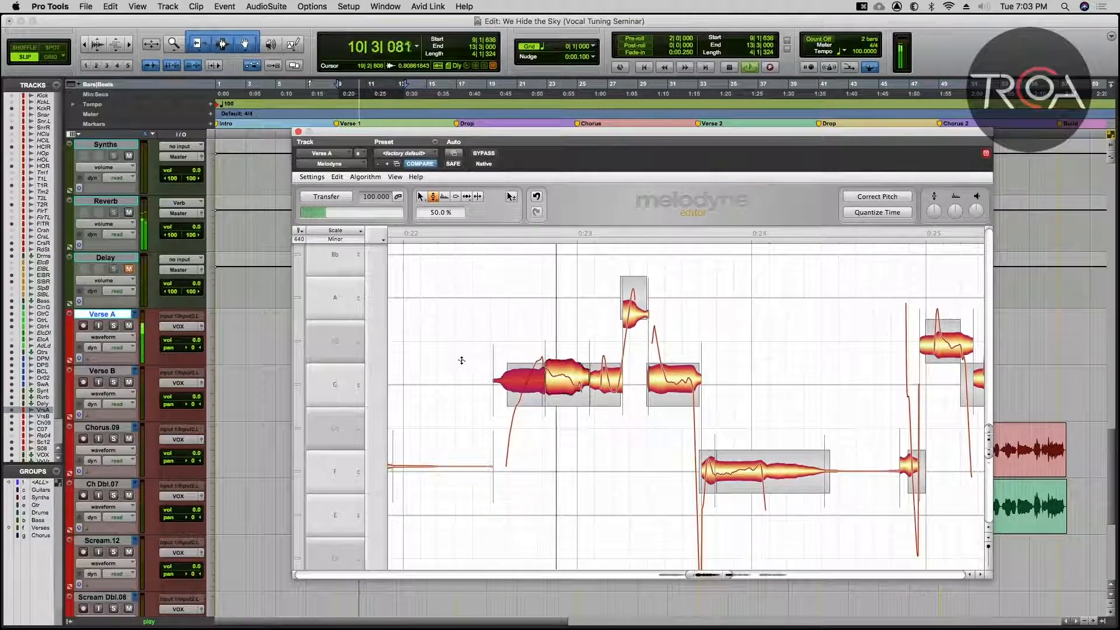
key("space")
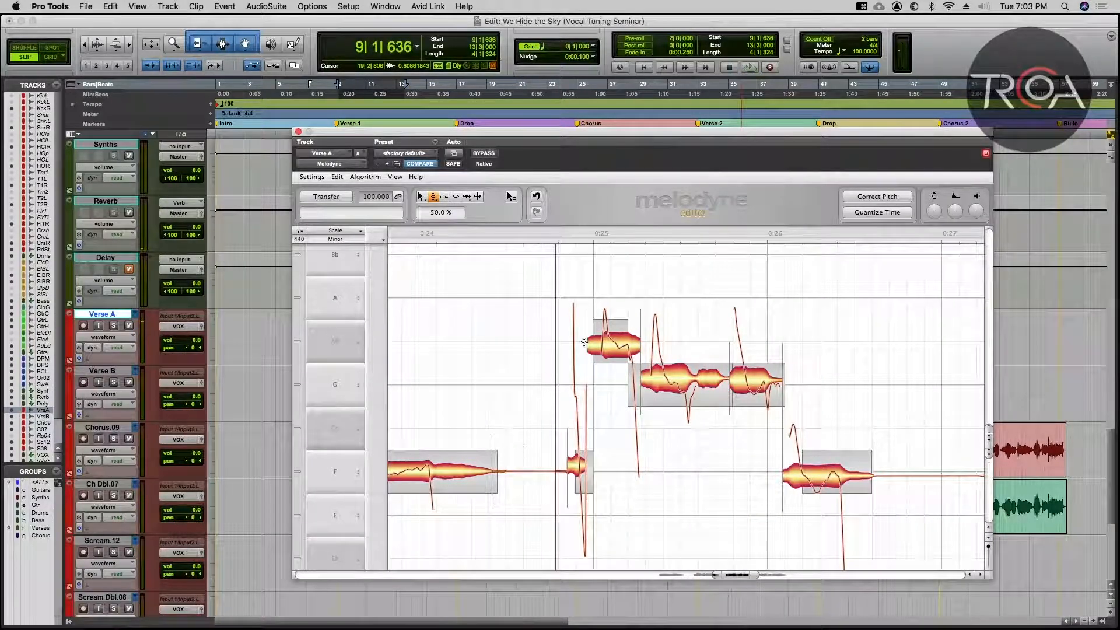
Step: Try the note at 0:25 higher at Ab 3, +39 ct, and snap it back to Ab 3, -2 ct
right_click(611, 350)
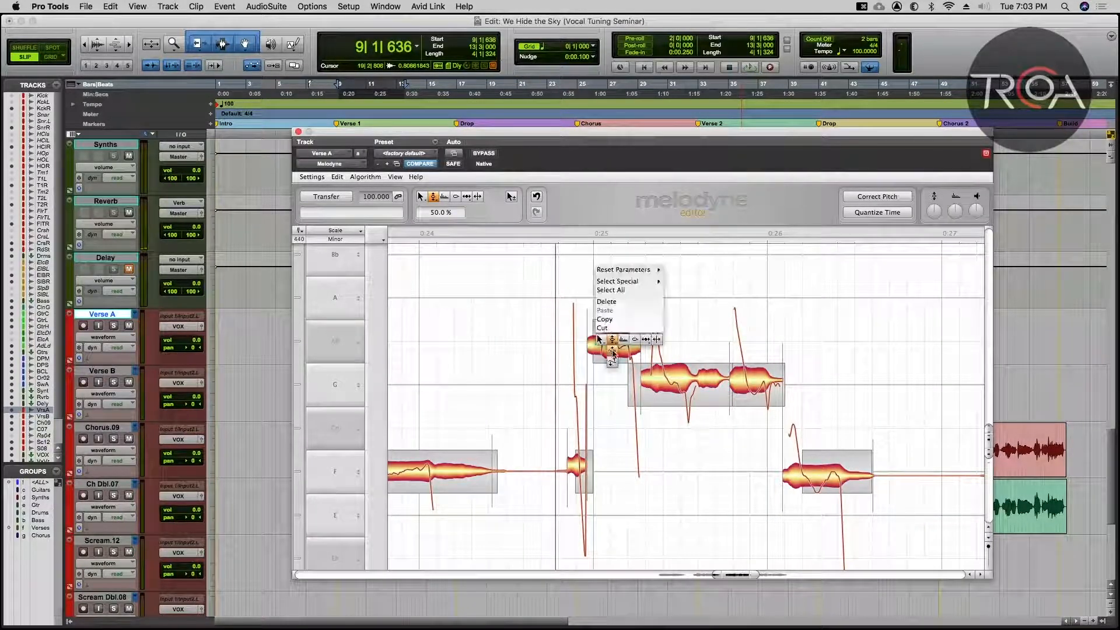
left_click(602, 343)
left_click_drag(609, 349, 607, 323)
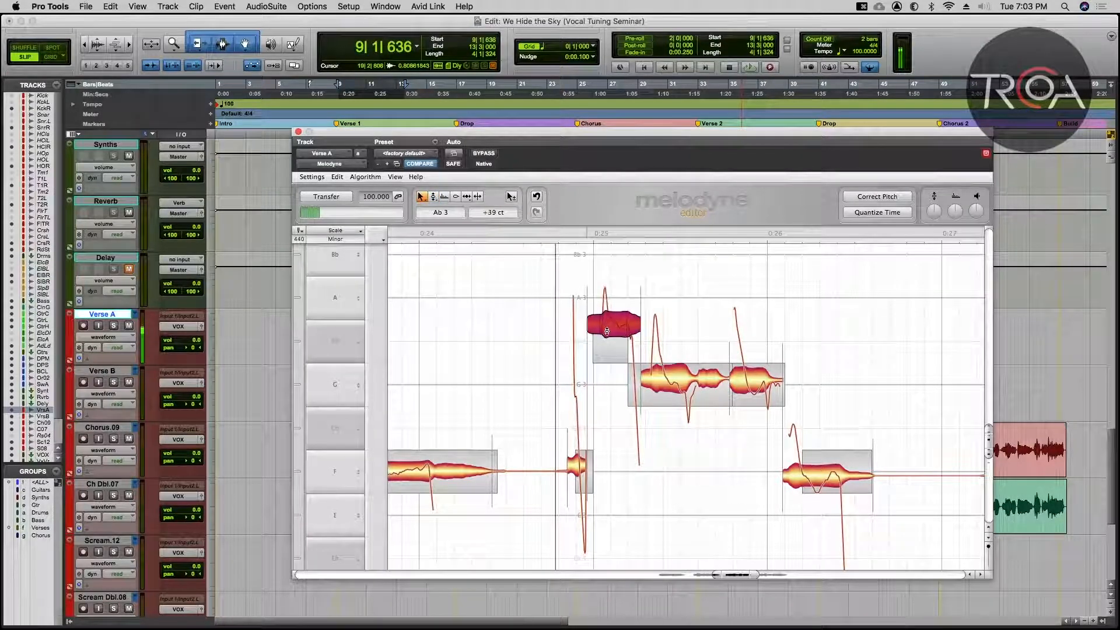
double_click(606, 330)
Step: Split the Ab 3 note at 0:25 into two parts near its middle
right_click(606, 342)
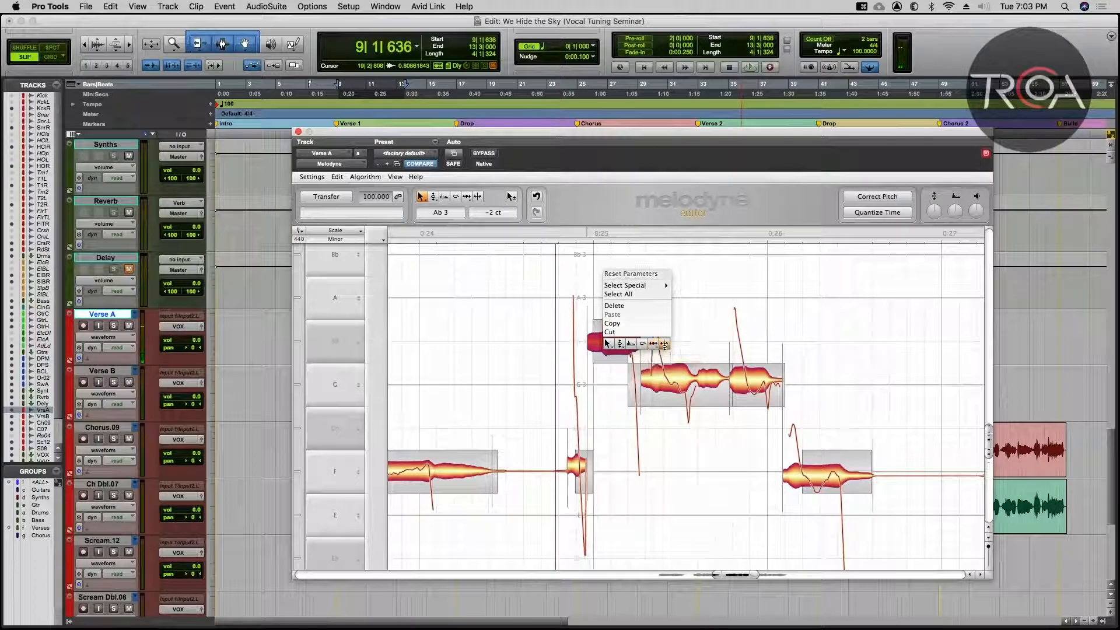
left_click(664, 343)
double_click(610, 334)
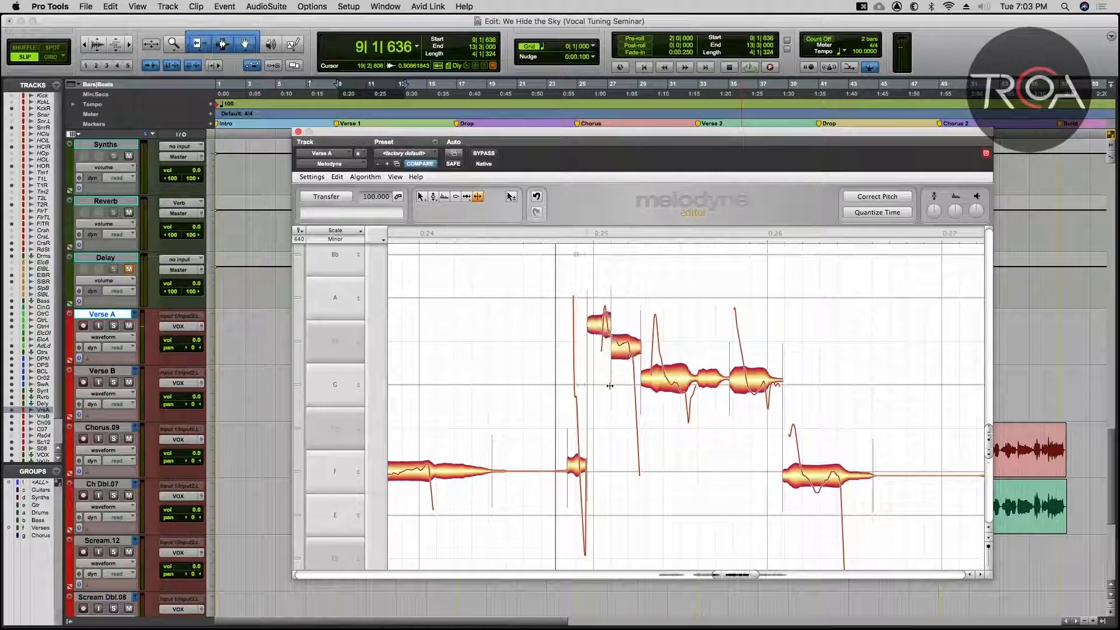
Step: Move the first part of the split note at 0:25 to A and the second part to G 3, +18 ct
right_click(610, 380)
left_click(556, 382)
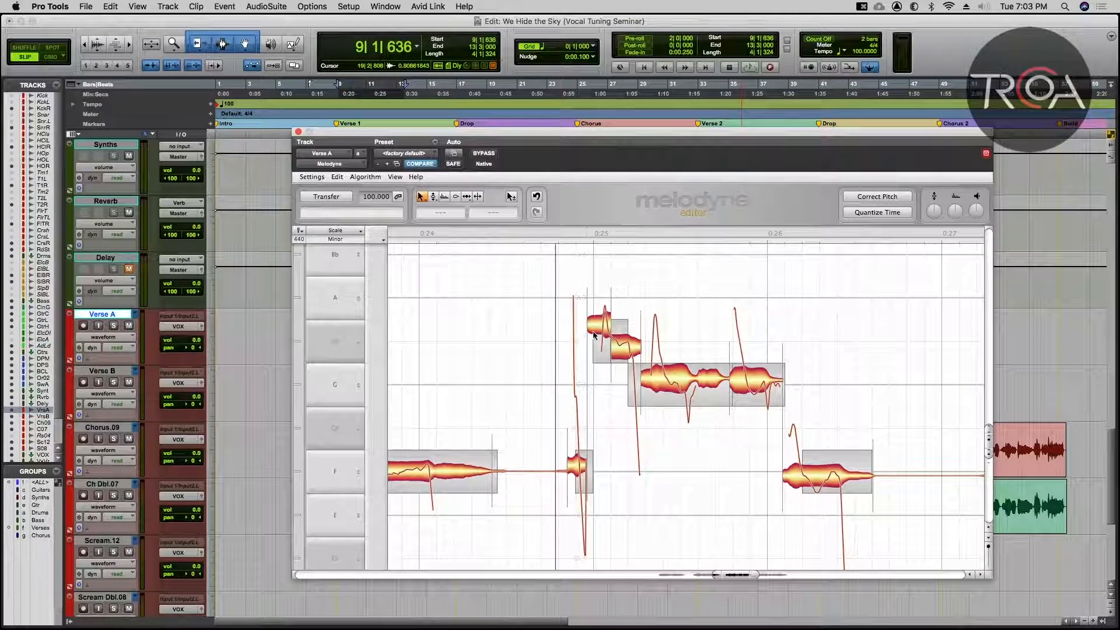
left_click_drag(598, 335, 626, 385)
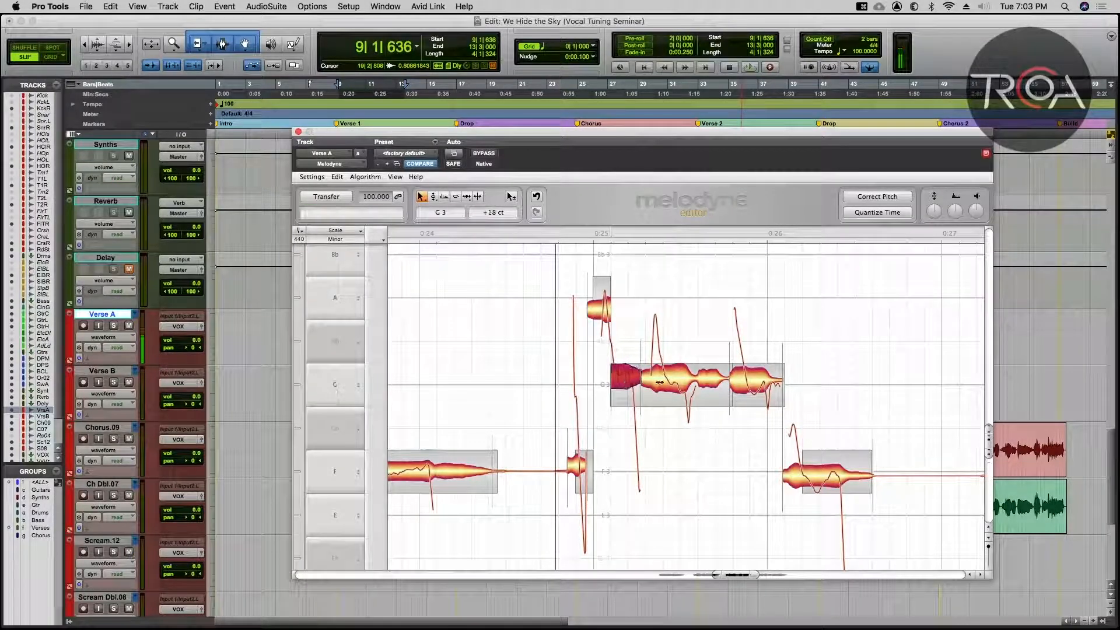
Step: Split the longer G note just after 0:25 into two parts near its first pitch peak
right_click(658, 382)
left_click(717, 382)
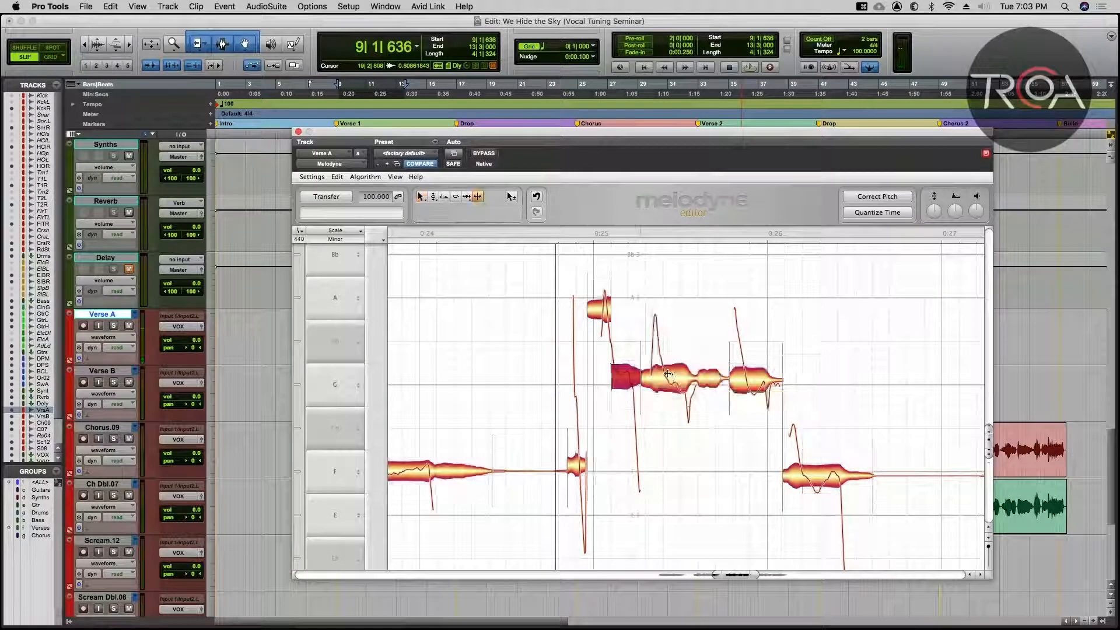
double_click(668, 374)
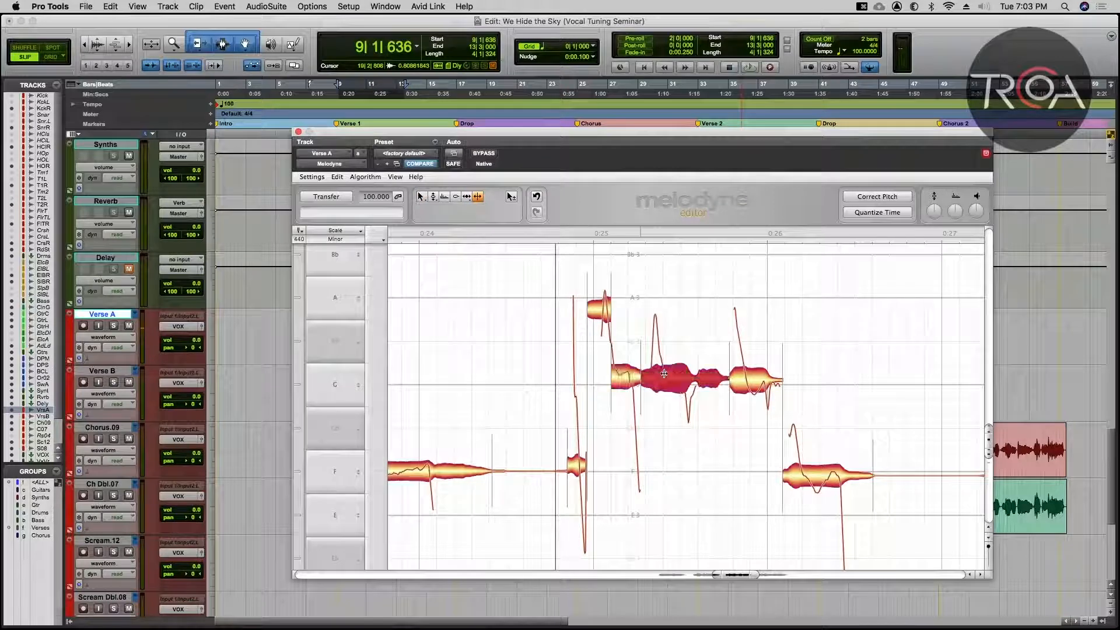
Step: Tune the short G note at 0:25 to G 3, +6 ct, and raise the first part of the split note to A 3, -44 ct
right_click(697, 418)
left_click(638, 424)
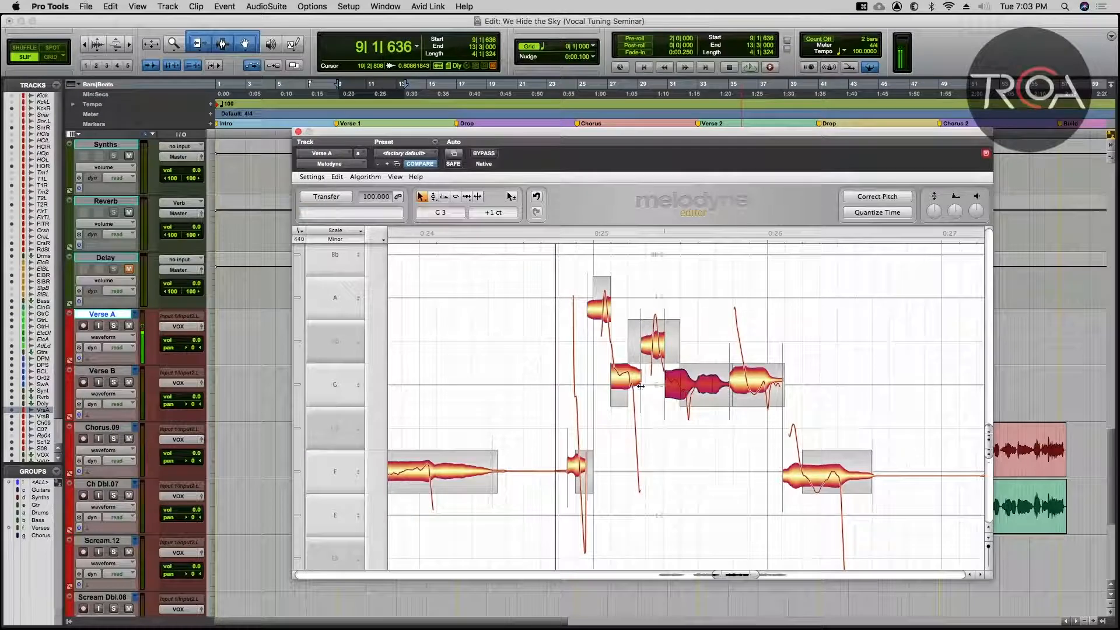
left_click(620, 387)
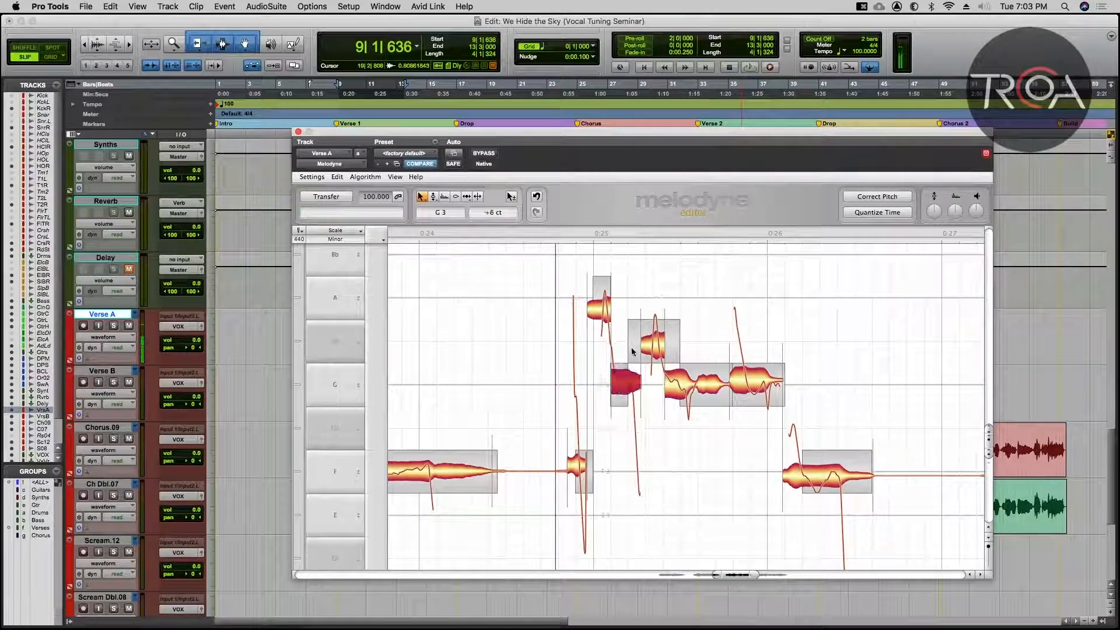
left_click_drag(651, 349, 655, 316)
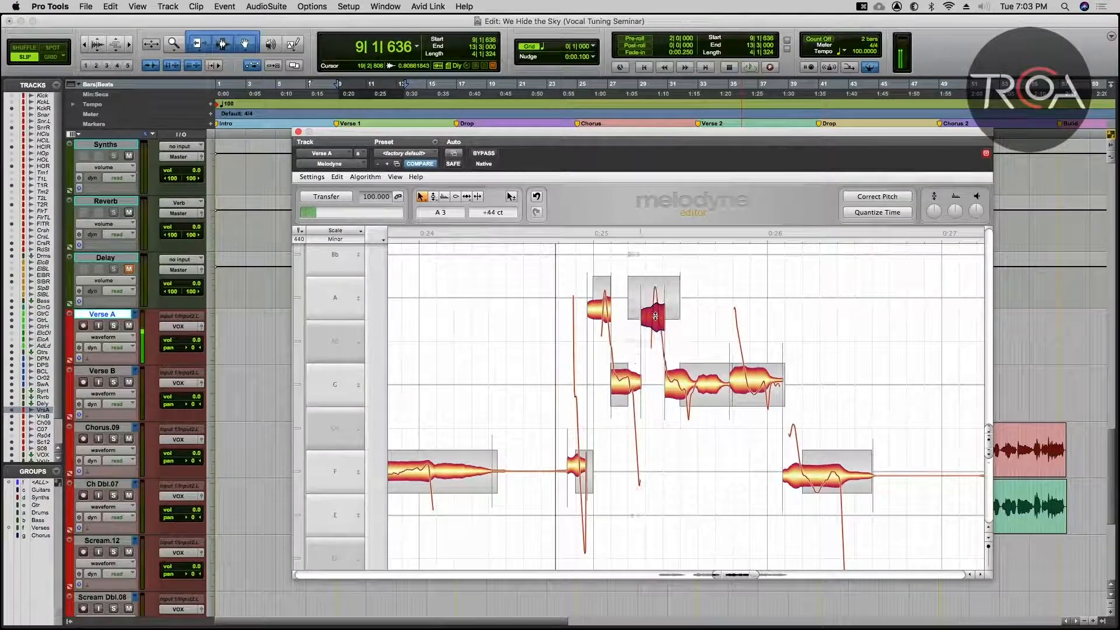
Step: Listen to the retuned phrase around 0:25 in playback
left_click(495, 324)
key("space")
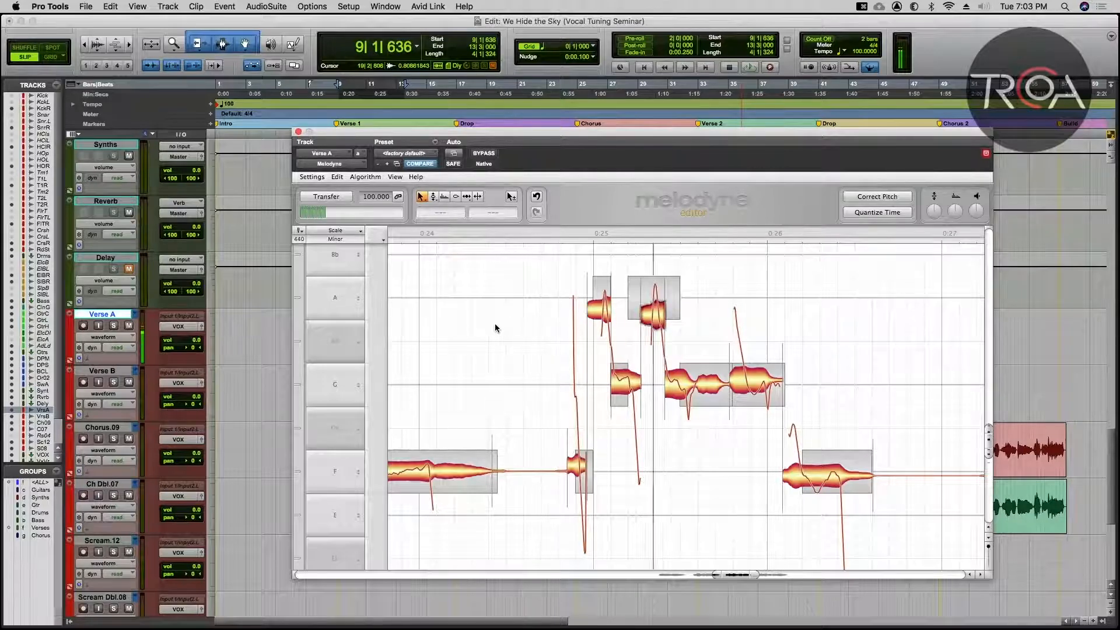
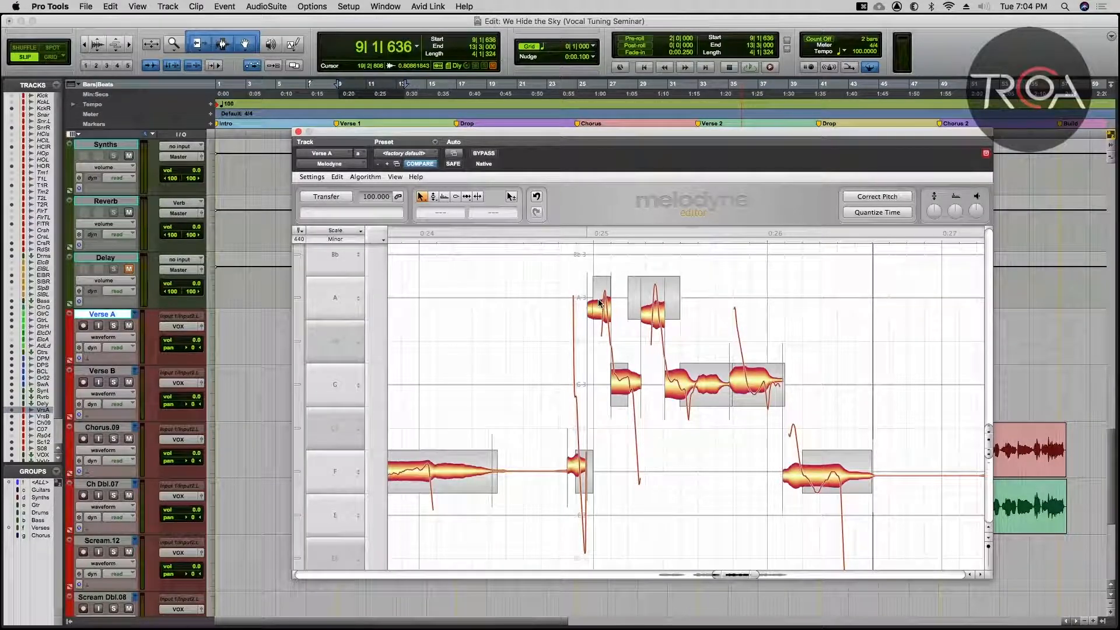
right_click(622, 385)
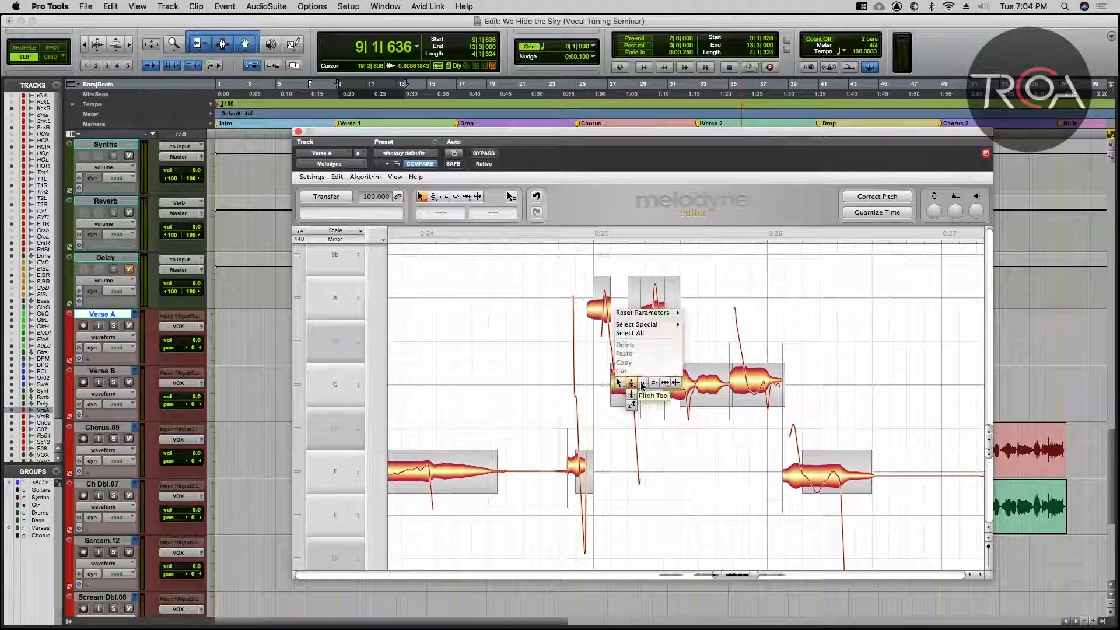
double_click(506, 319)
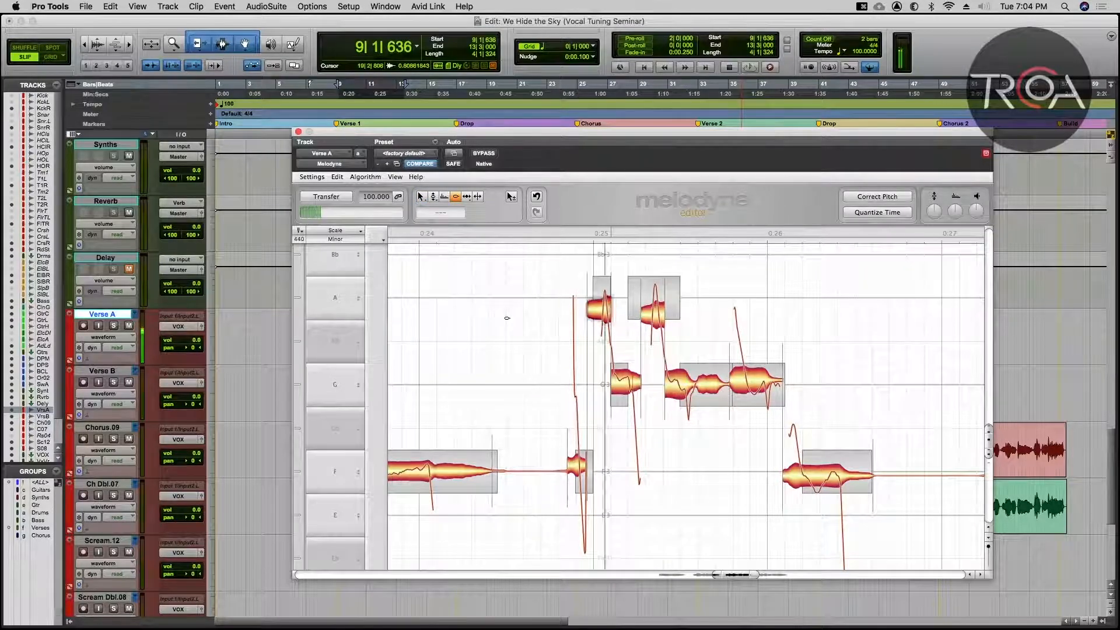
key("space")
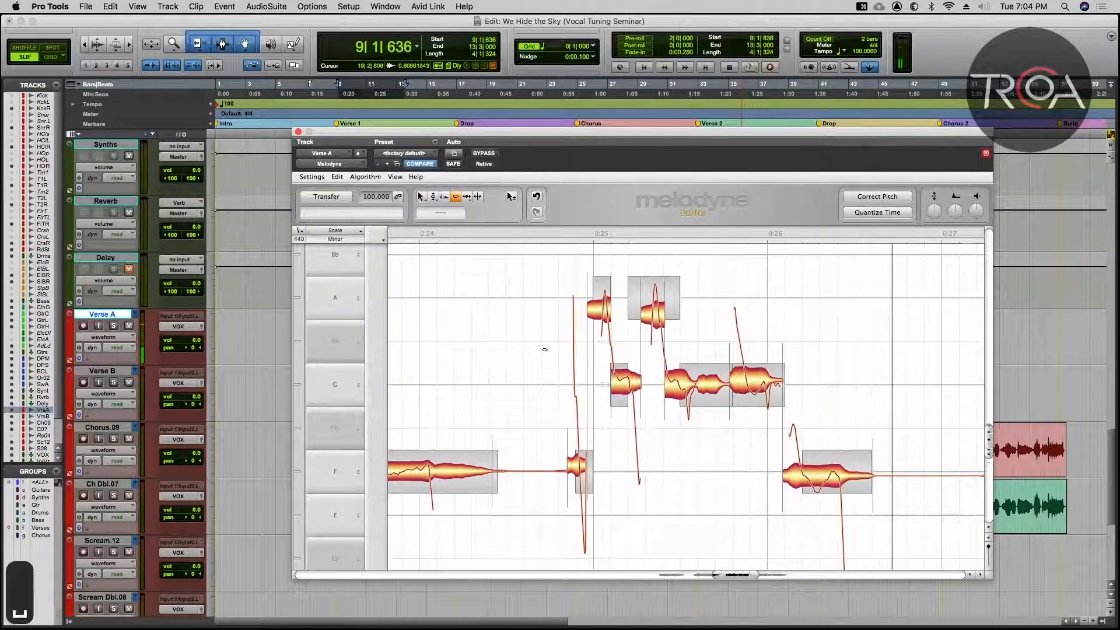
Step: Split the F note just after 0:26 into three parts along its pitch curve
right_click(753, 461)
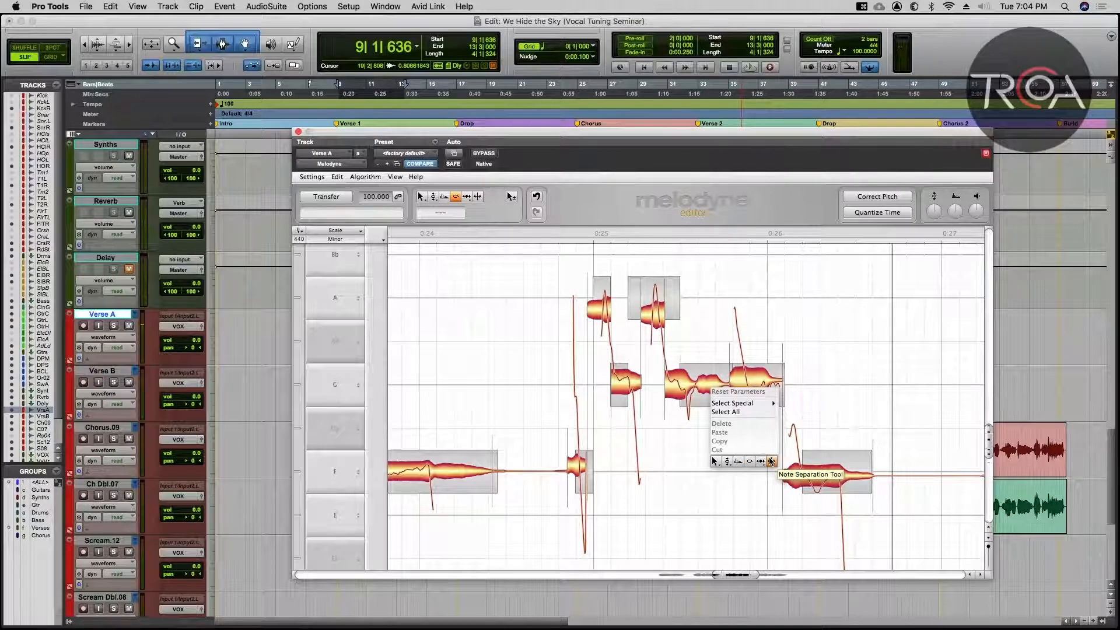
left_click(770, 459)
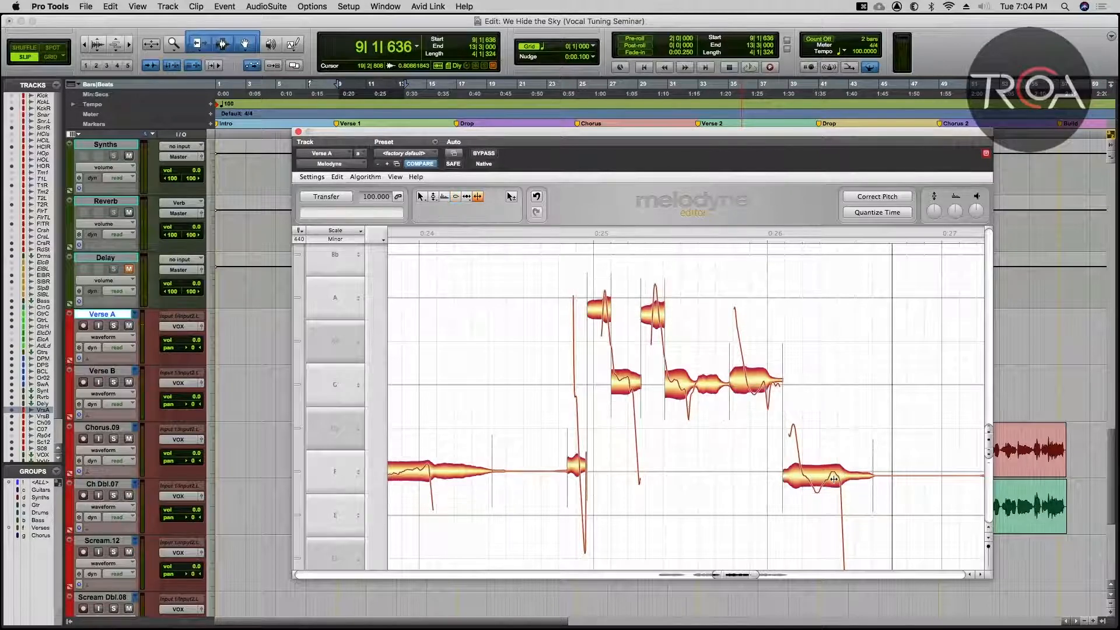
double_click(803, 475)
double_click(829, 480)
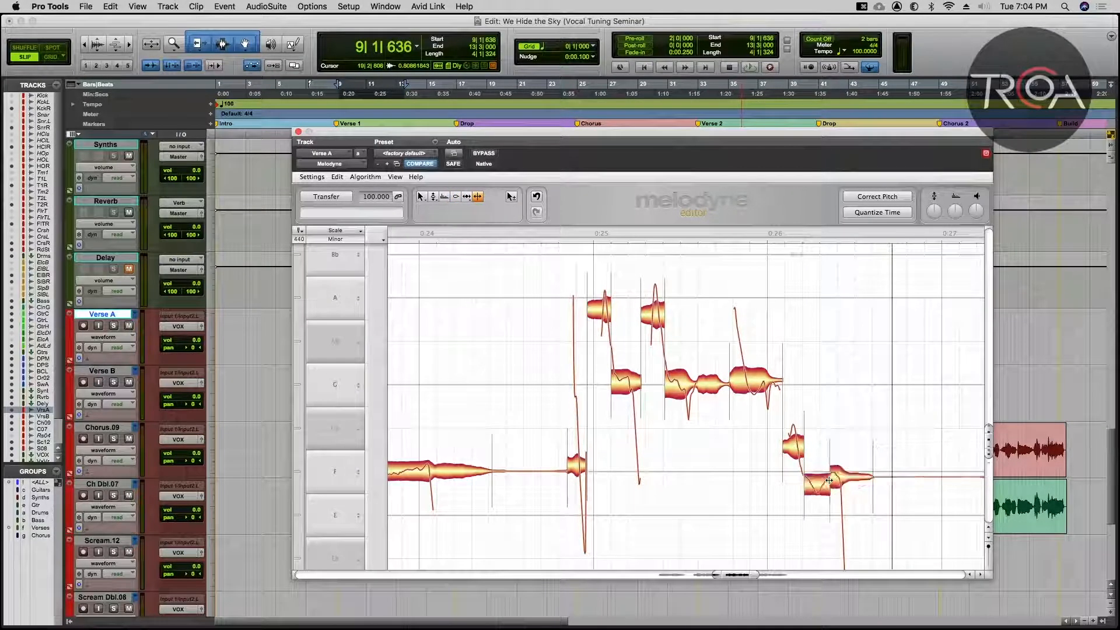
Step: Move the second part of the split note after 0:26 onto F 3 and the third part to F 3, -2 ct
right_click(726, 478)
left_click(669, 479)
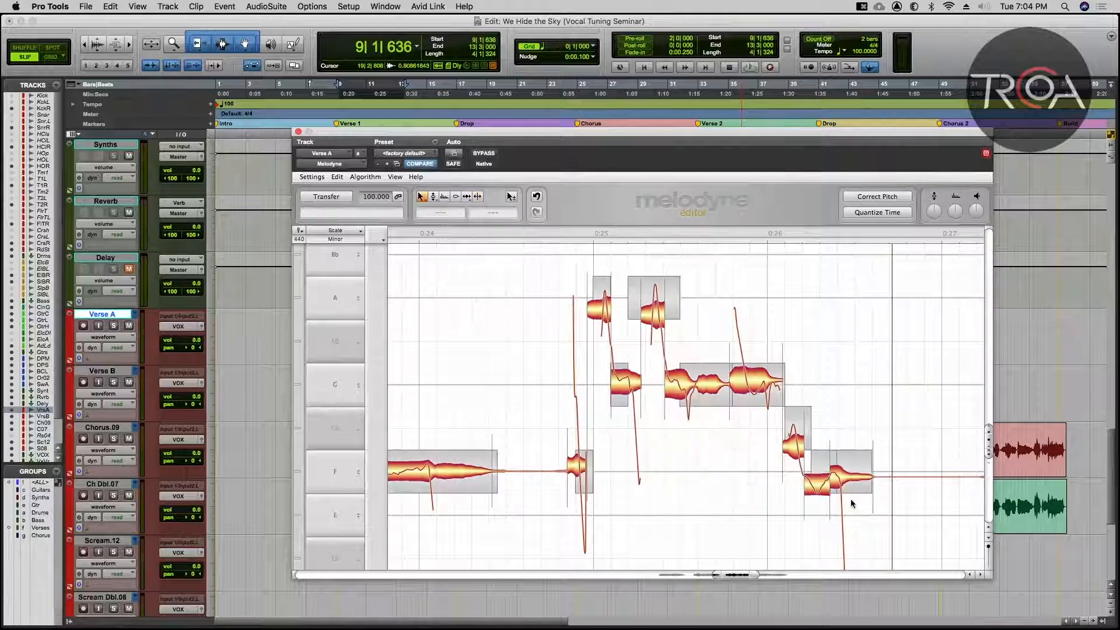
left_click_drag(818, 493, 845, 482)
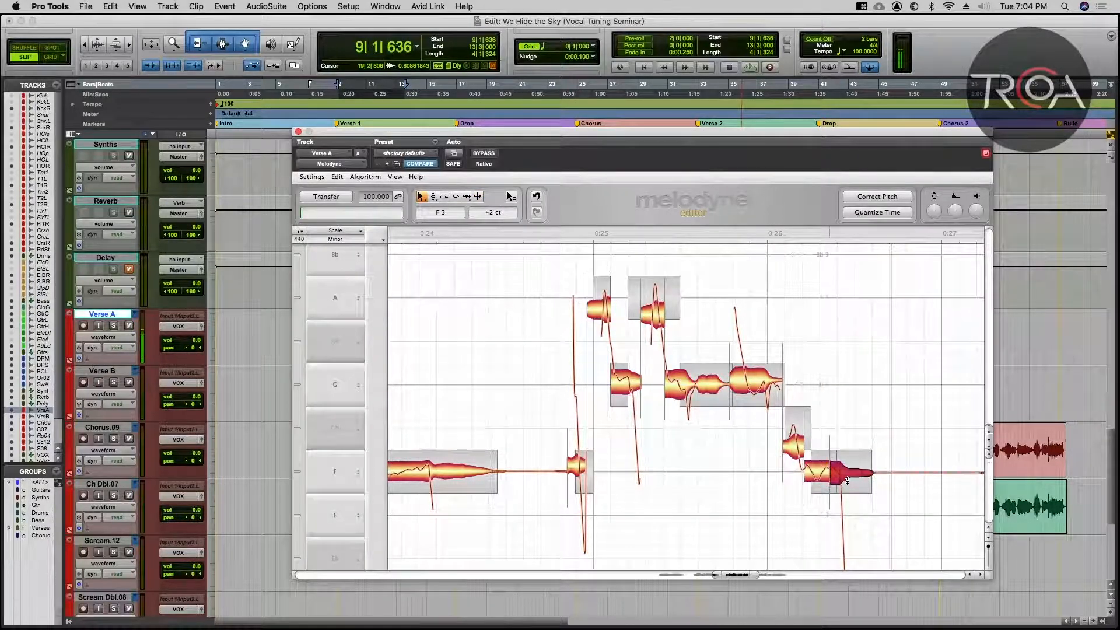
Step: Set the pitch modulation of the middle part of the note after 0:26 to 78% and listen to the phrase
right_click(811, 476)
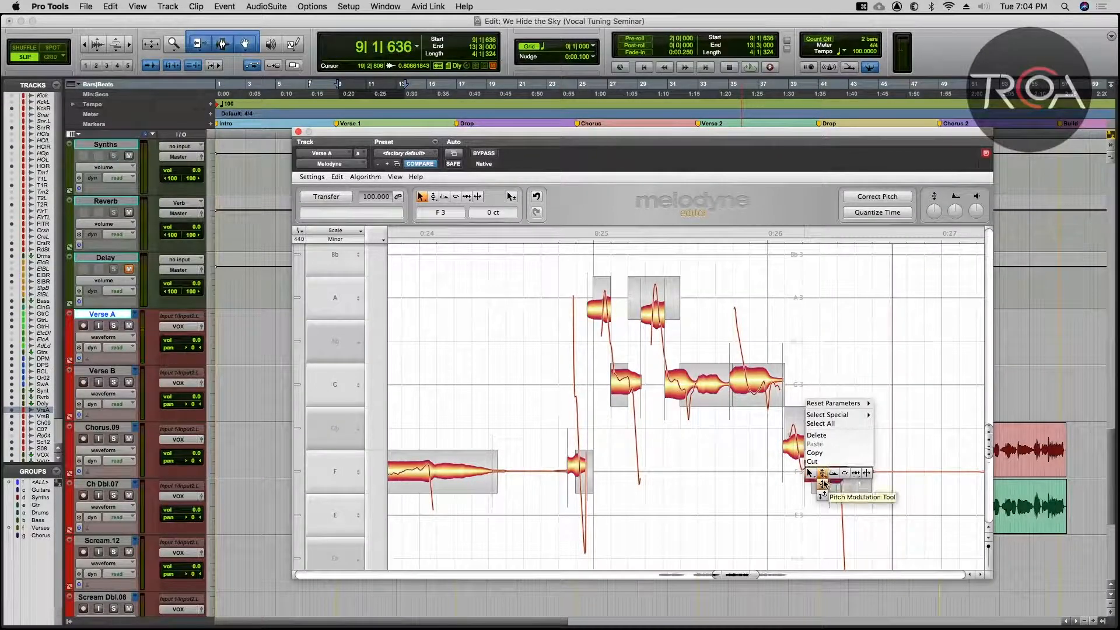
left_click(823, 482)
right_click(773, 480)
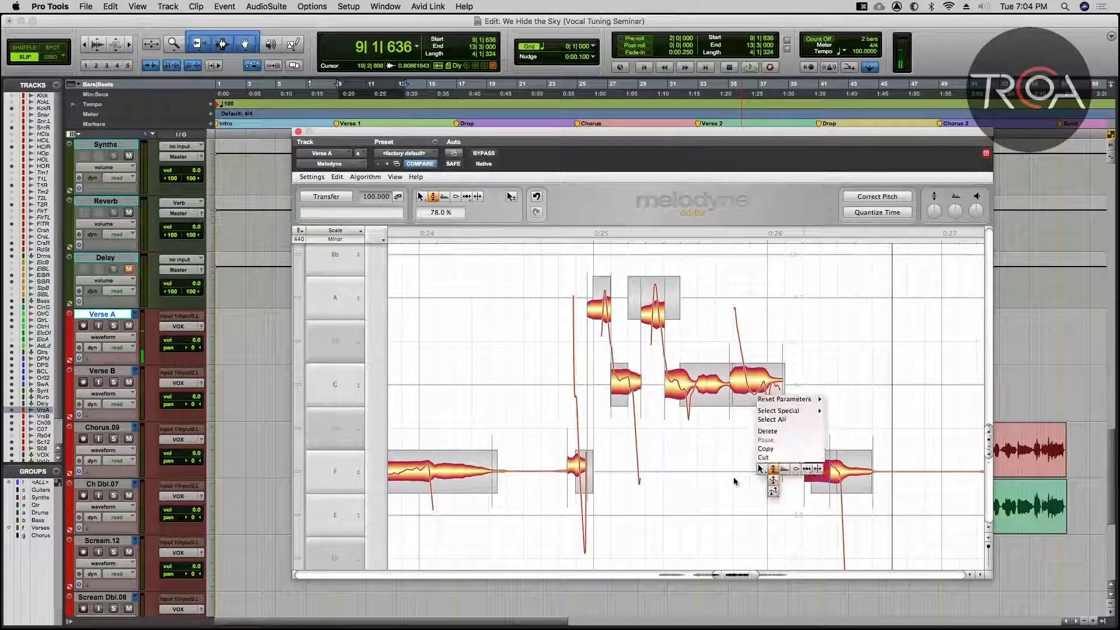
left_click(769, 487)
left_click(509, 330)
key("space")
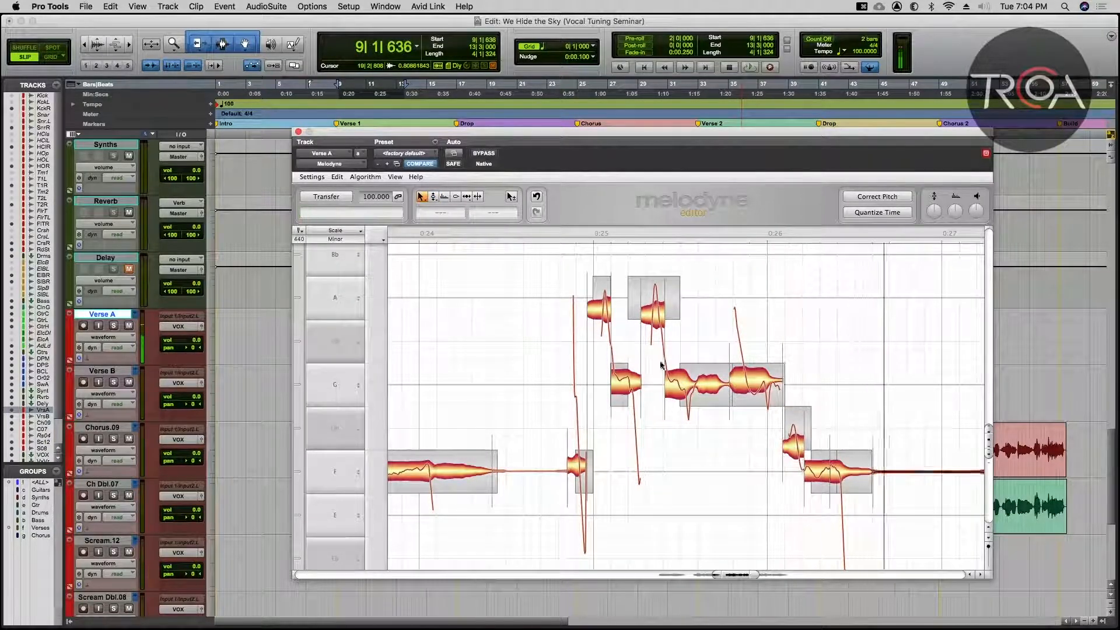
Step: Try the first part of the split note after 0:26 on F, undo the move and listen to the phrase again
key("space")
left_click_drag(794, 455, 796, 473)
left_click(528, 330)
key("space")
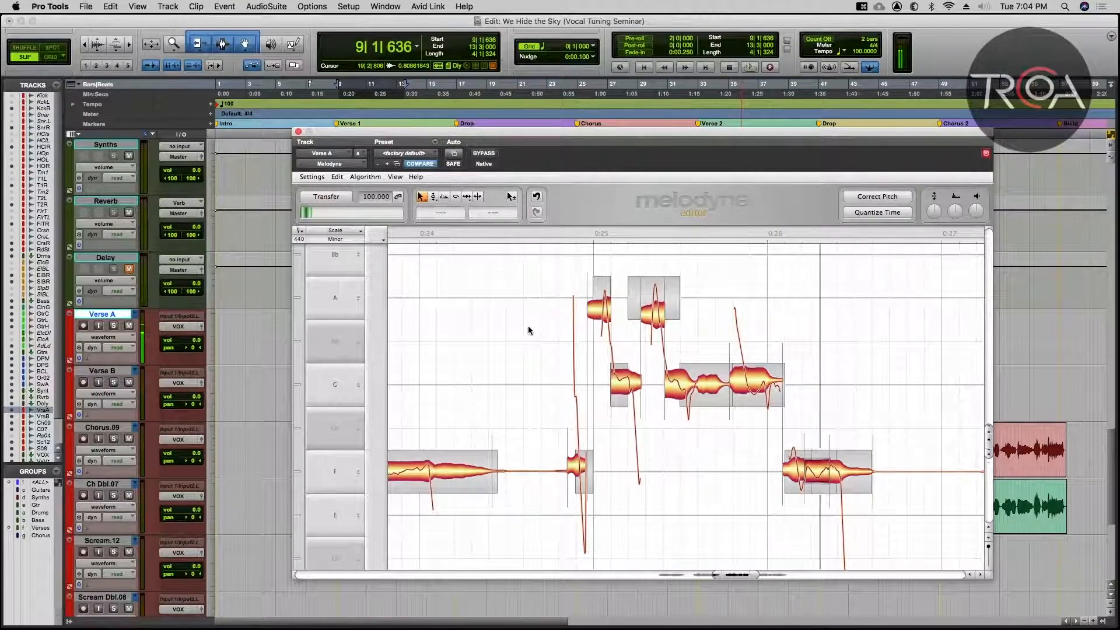
key("space")
left_click(536, 197)
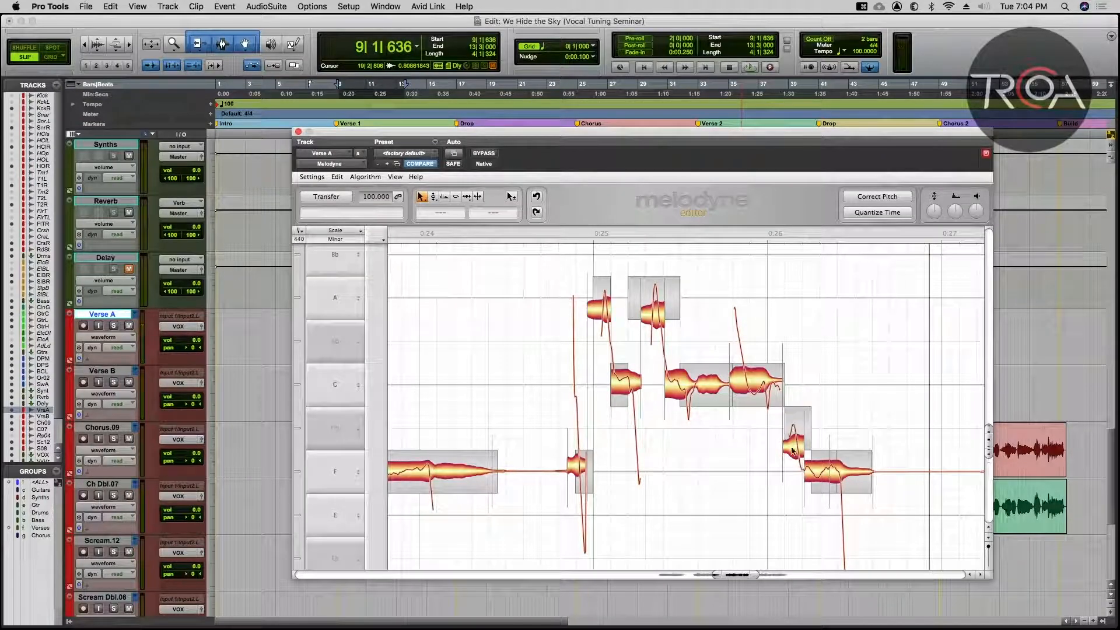
key("space")
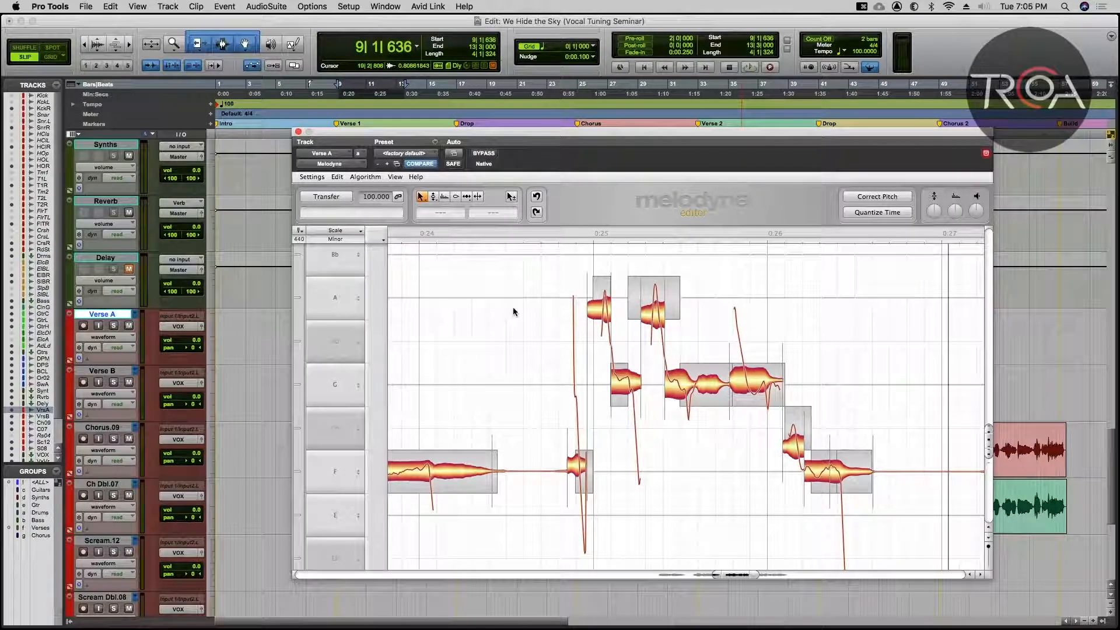
key("space")
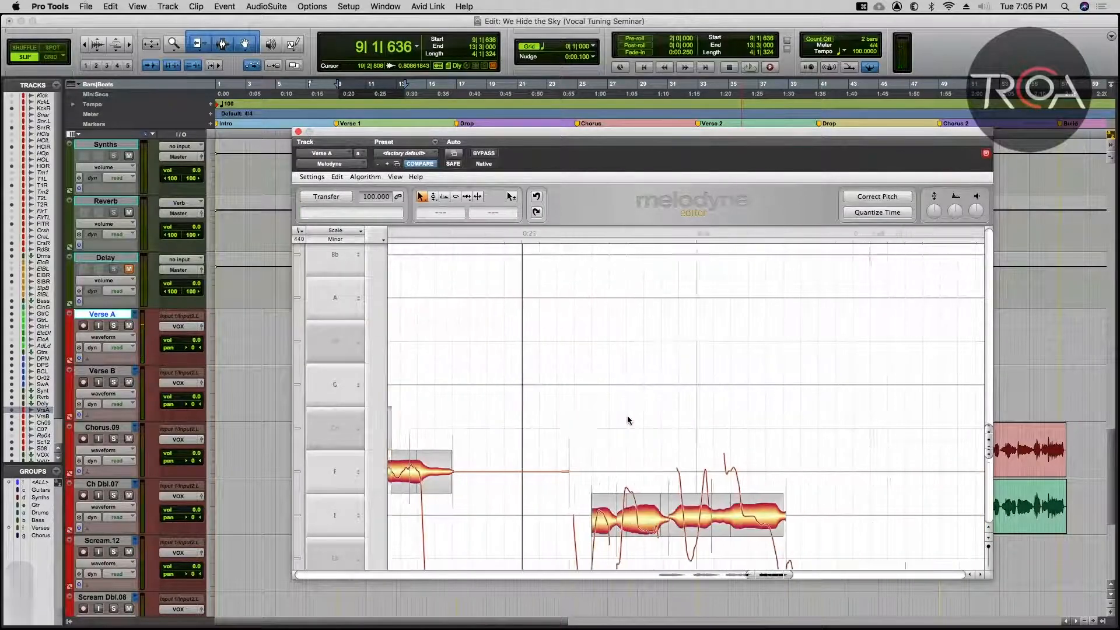
Step: Tune the short D note after 0:27 to D 3, +1 ct, and the E note following it to E 3, +2 ct
left_click(551, 458)
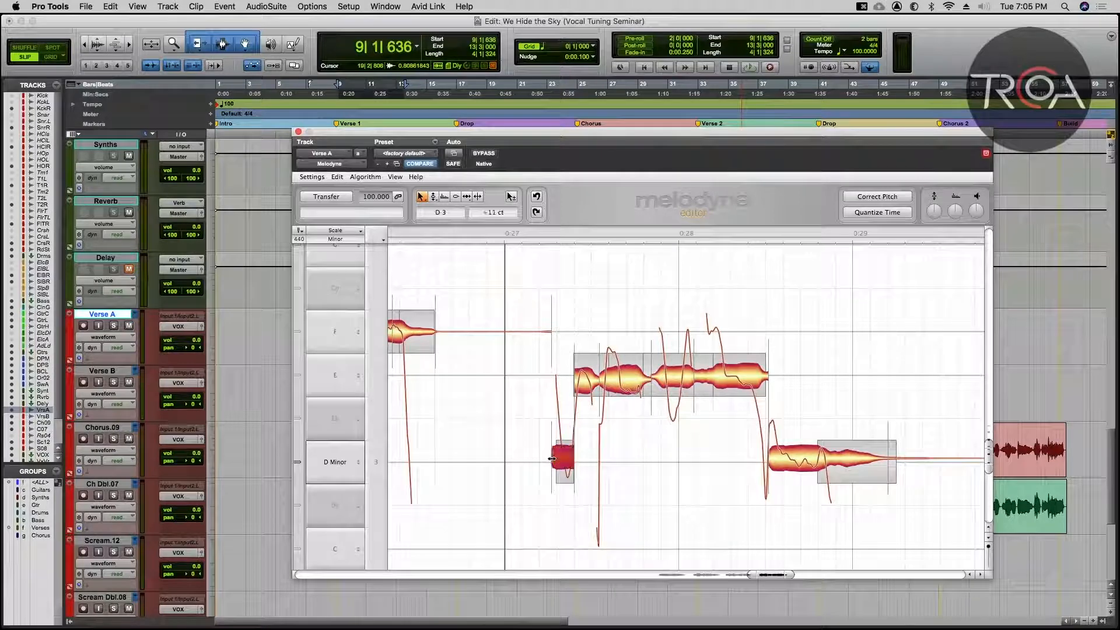
right_click(568, 459)
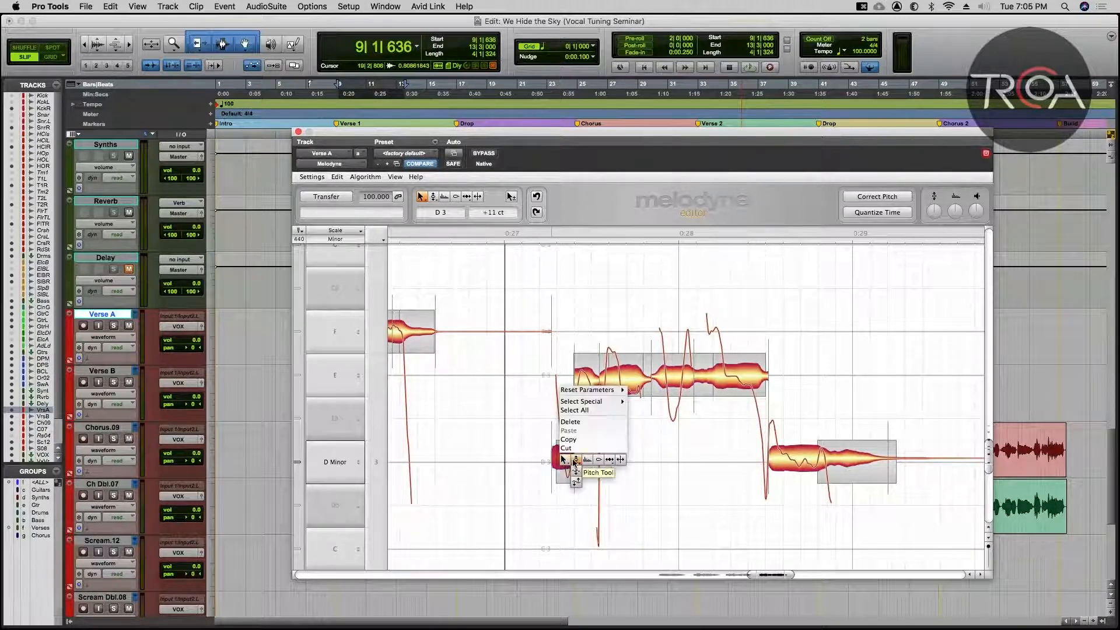
left_click(568, 459)
left_click_drag(567, 462, 566, 462)
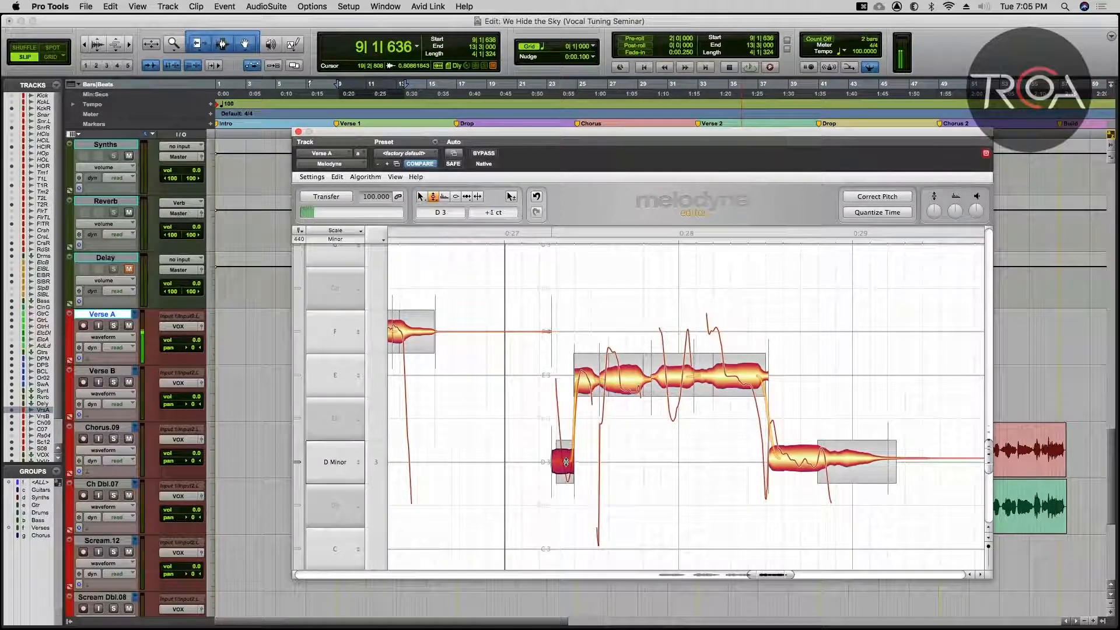
left_click(582, 384)
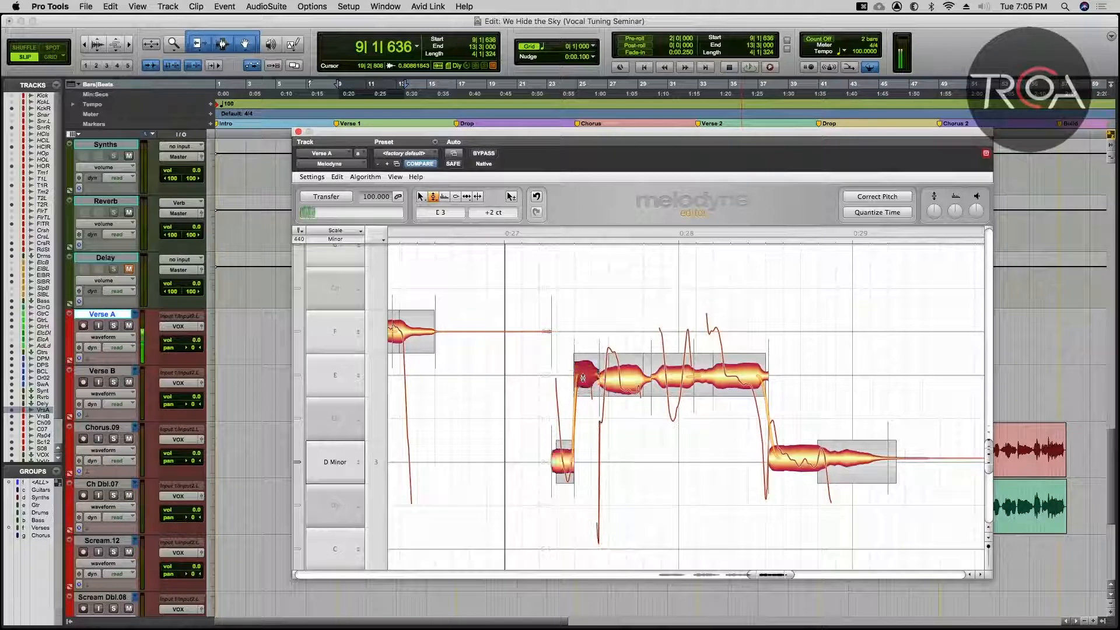
Step: Split the last three E notes around 0:28 and the long D note after them into two parts each
right_click(625, 377)
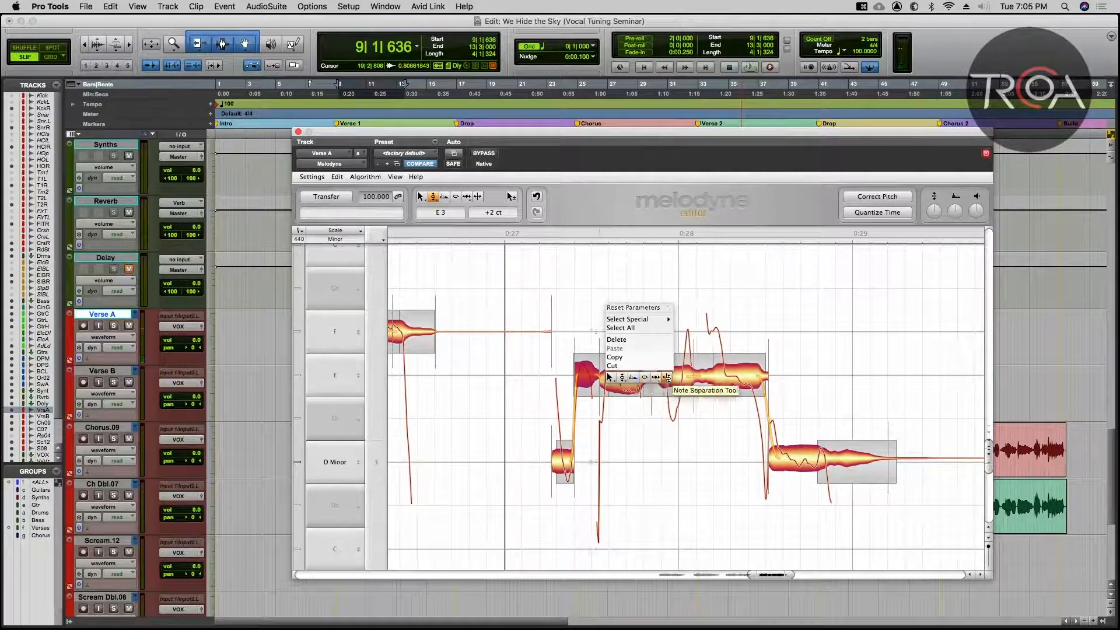
left_click(620, 374)
double_click(620, 373)
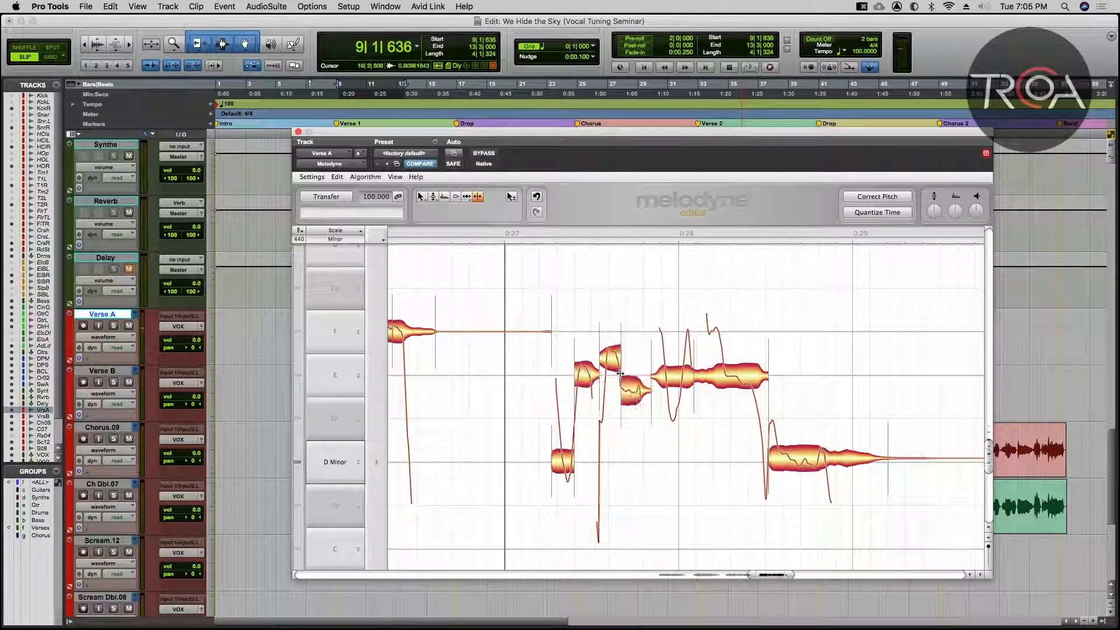
double_click(682, 376)
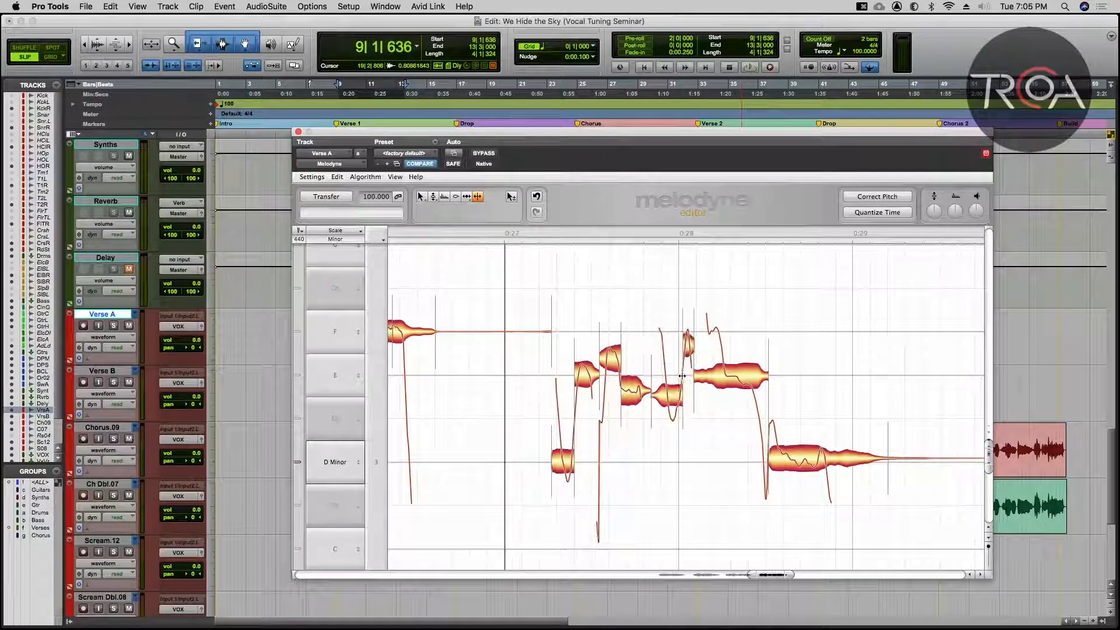
double_click(725, 371)
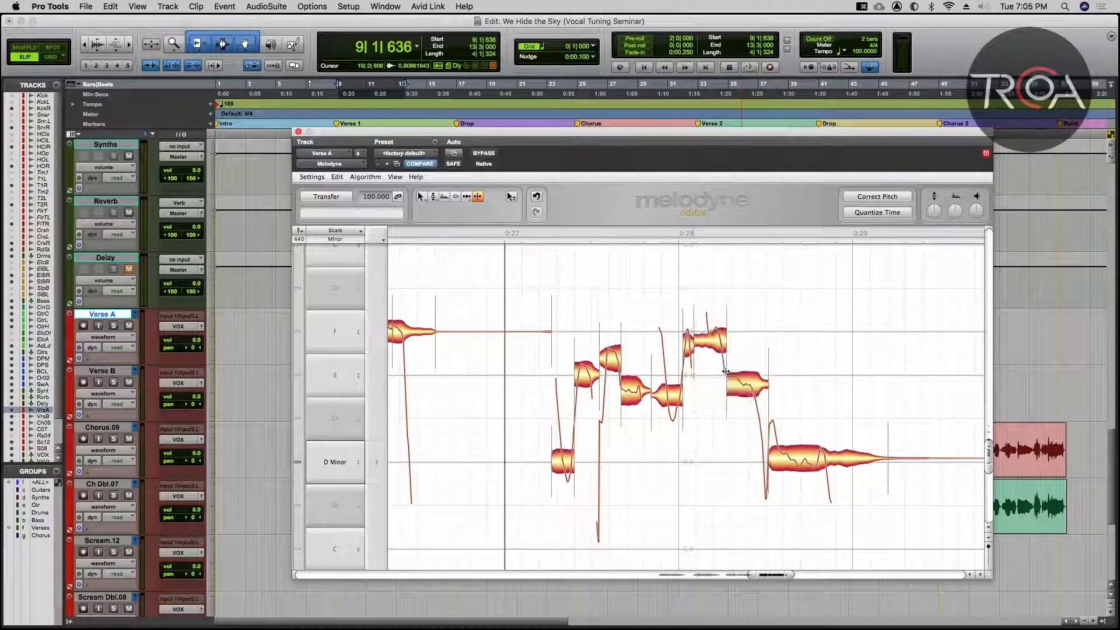
double_click(780, 452)
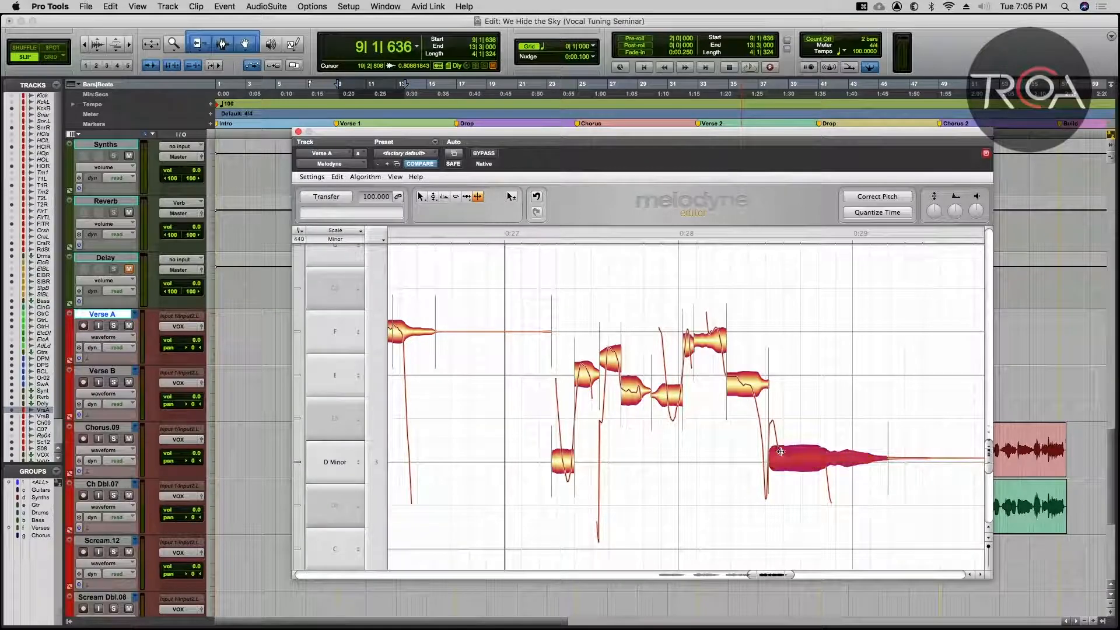
Step: Move both parts of the first split note before 0:28 onto E and the part following them to E 3, +2 ct
right_click(704, 463)
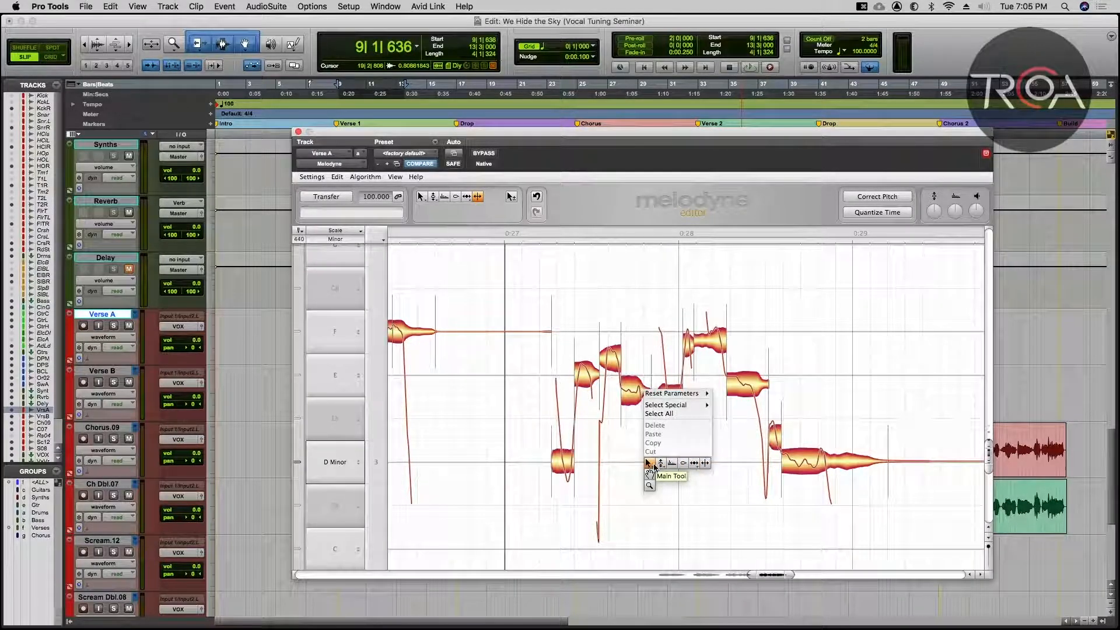
left_click(649, 464)
left_click_drag(610, 361, 682, 355)
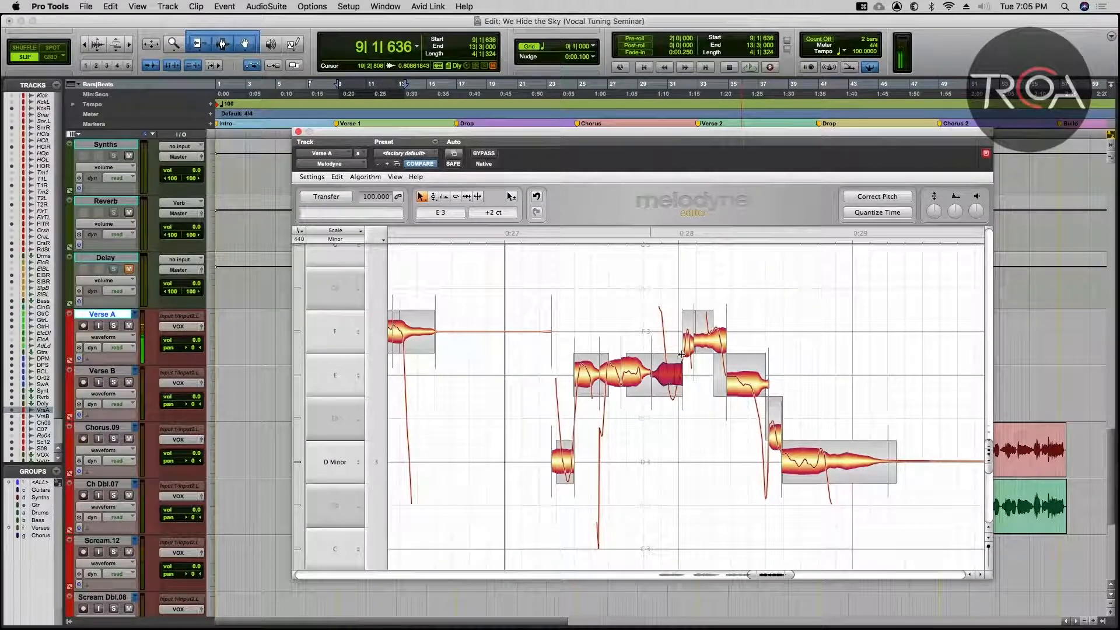
Step: Move the two parts just after 0:28 onto F, the next to E 3, +0 ct, and the short part before the long D to Eb 3, -49 ct
left_click(713, 341)
left_click_drag(713, 340, 713, 336)
left_click(747, 381)
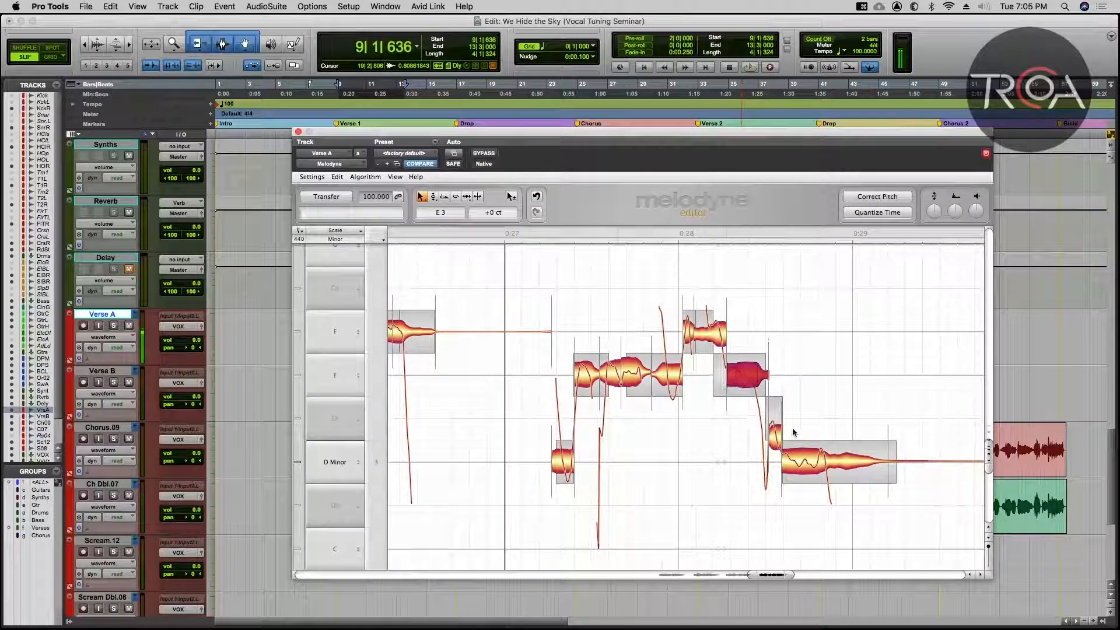
left_click(775, 441)
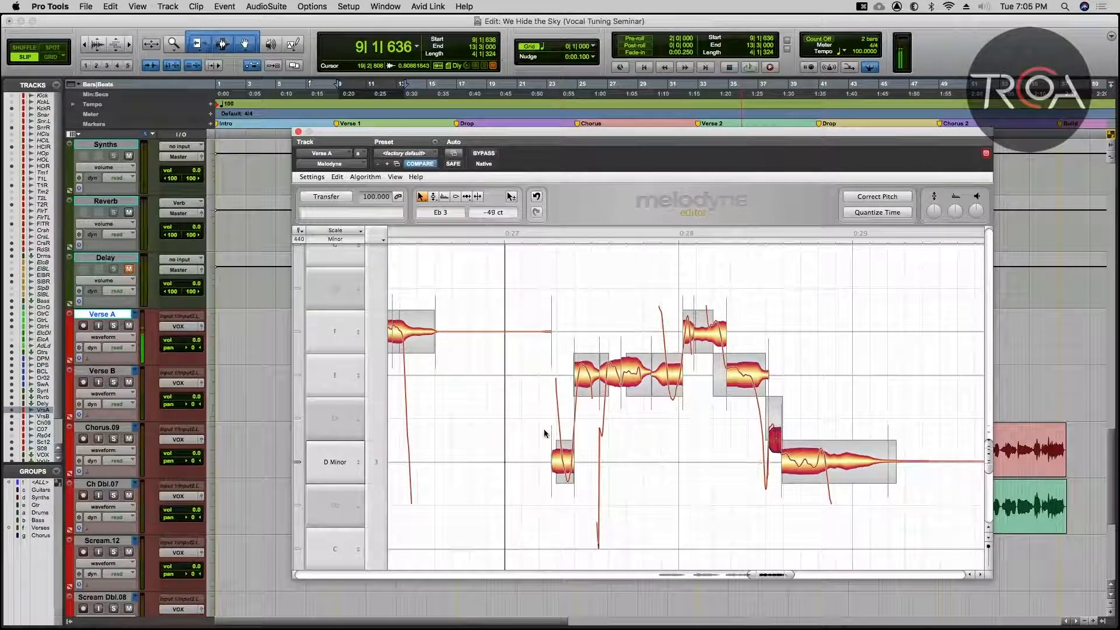
Step: Play the phrase between 0:27 and 0:29 several times to check the newly tuned notes
left_click(485, 353)
key("space")
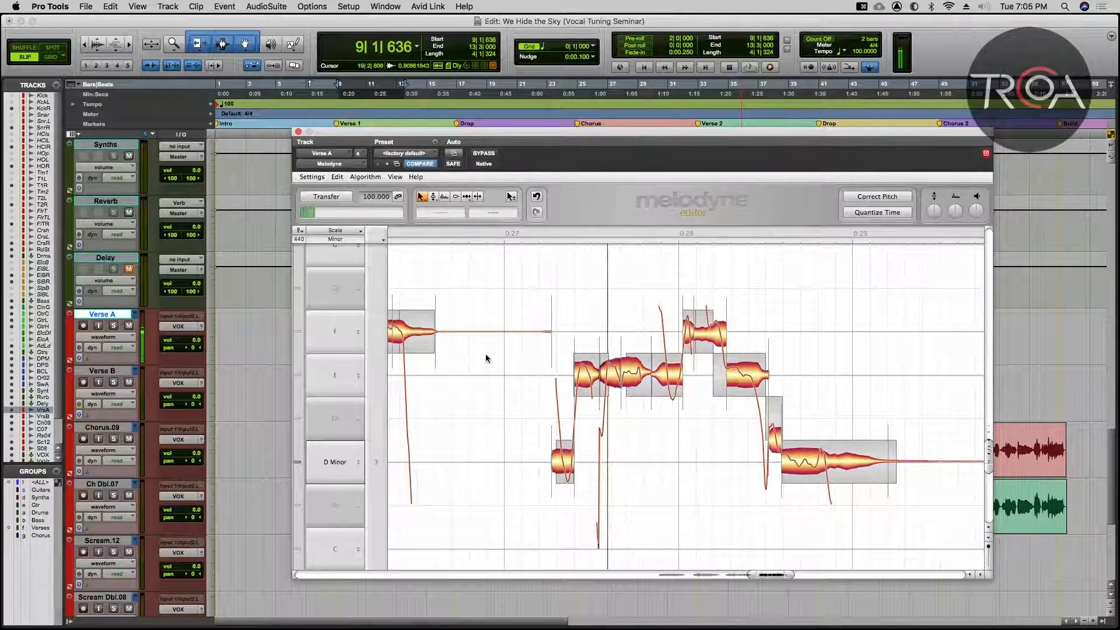
key("space")
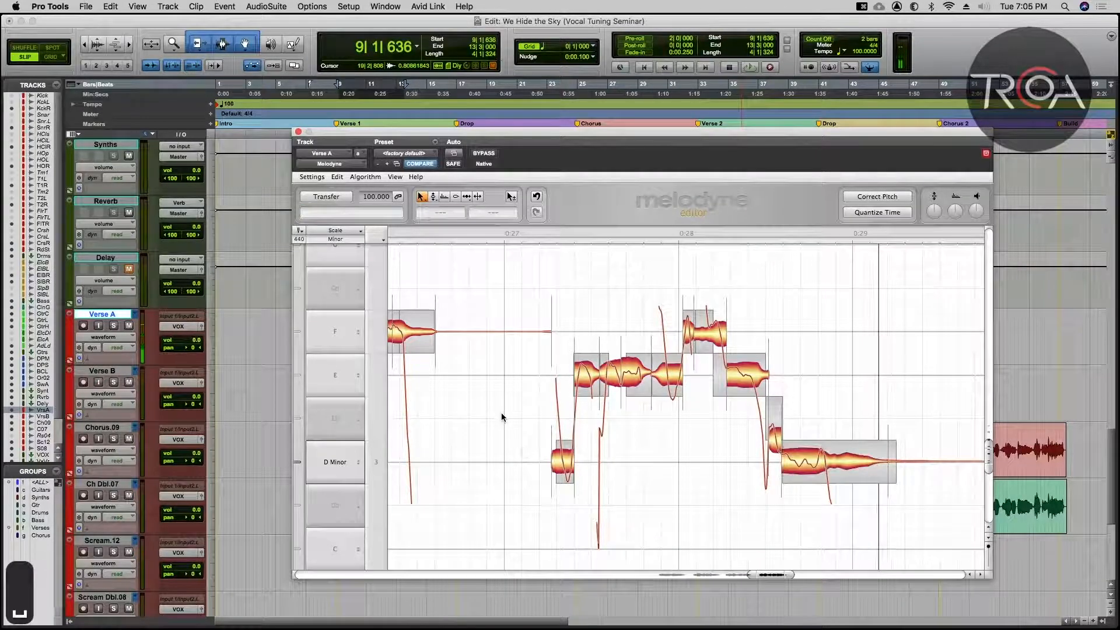
key("space")
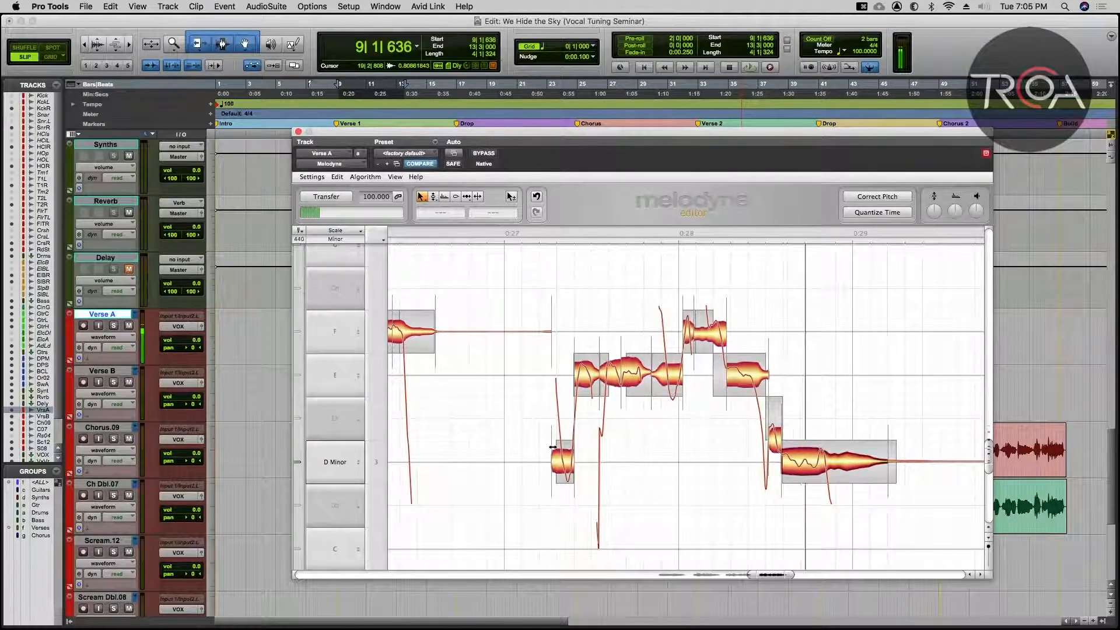
key("space")
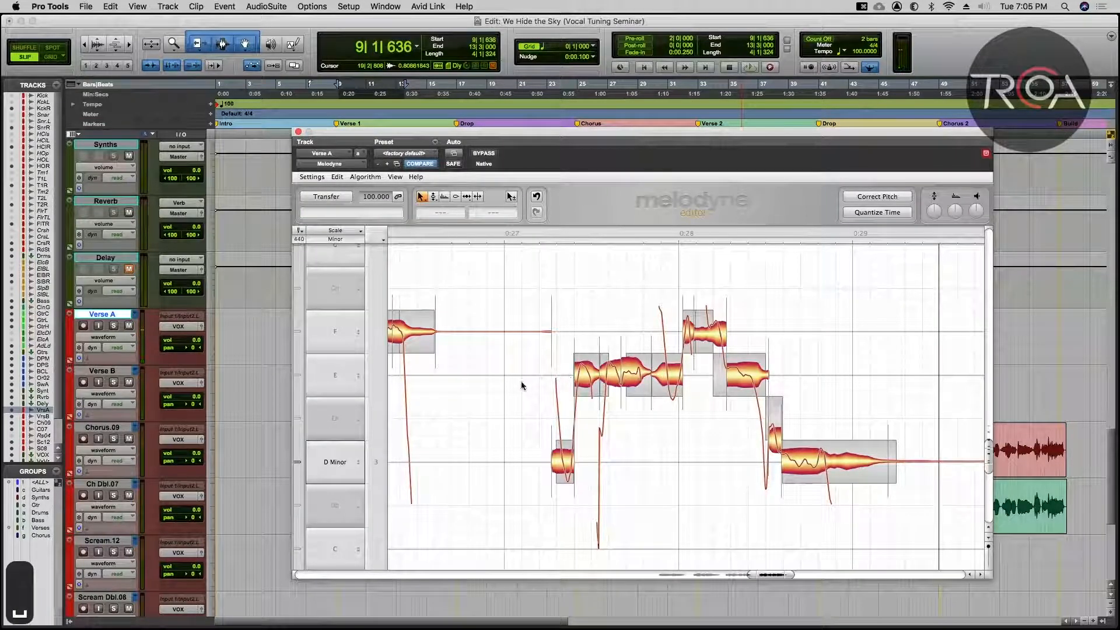
key("space")
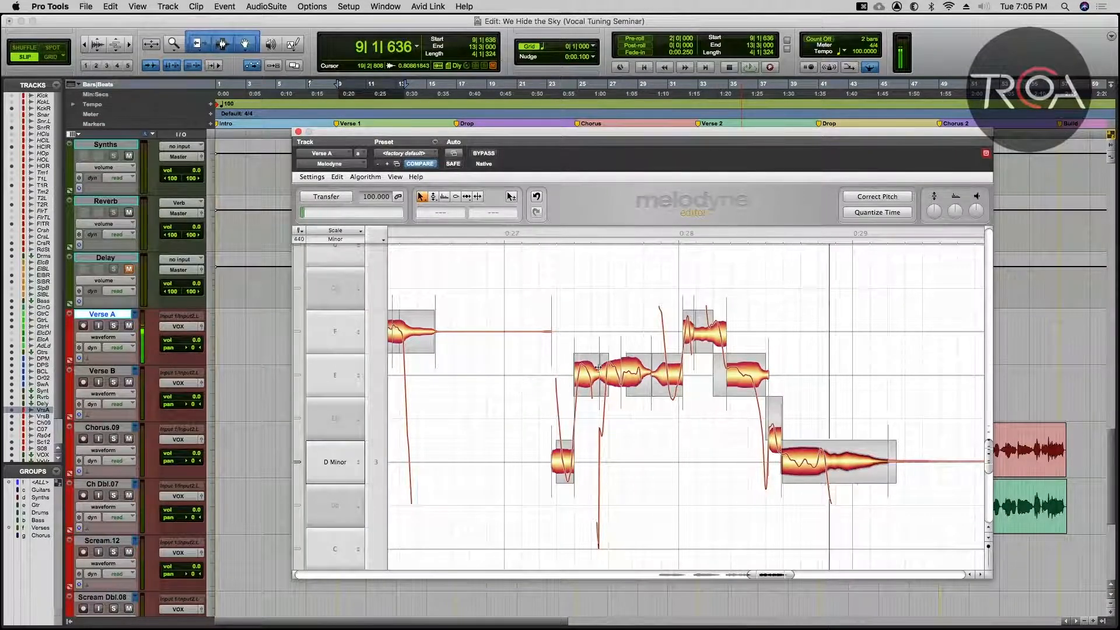
key("space")
Step: Adjust the pitch modulation of the E note just after 0:28, and set that of the second F part before it to 73%
right_click(743, 382)
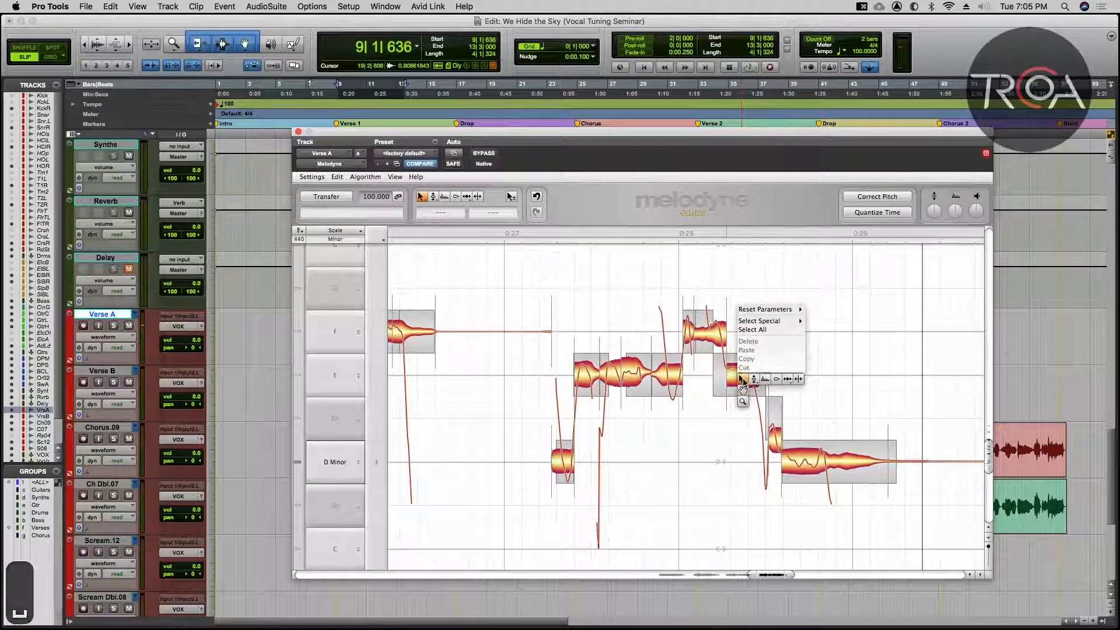
left_click(759, 387)
right_click(744, 383)
left_click(747, 384)
left_click_drag(739, 374, 704, 349)
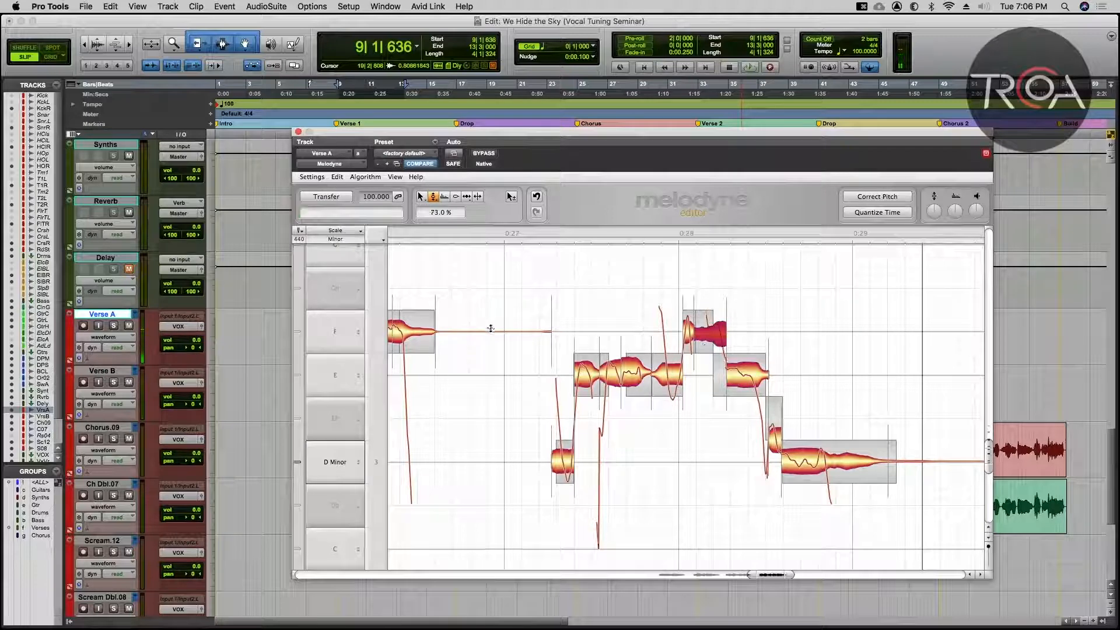
right_click(488, 349)
left_click(491, 355)
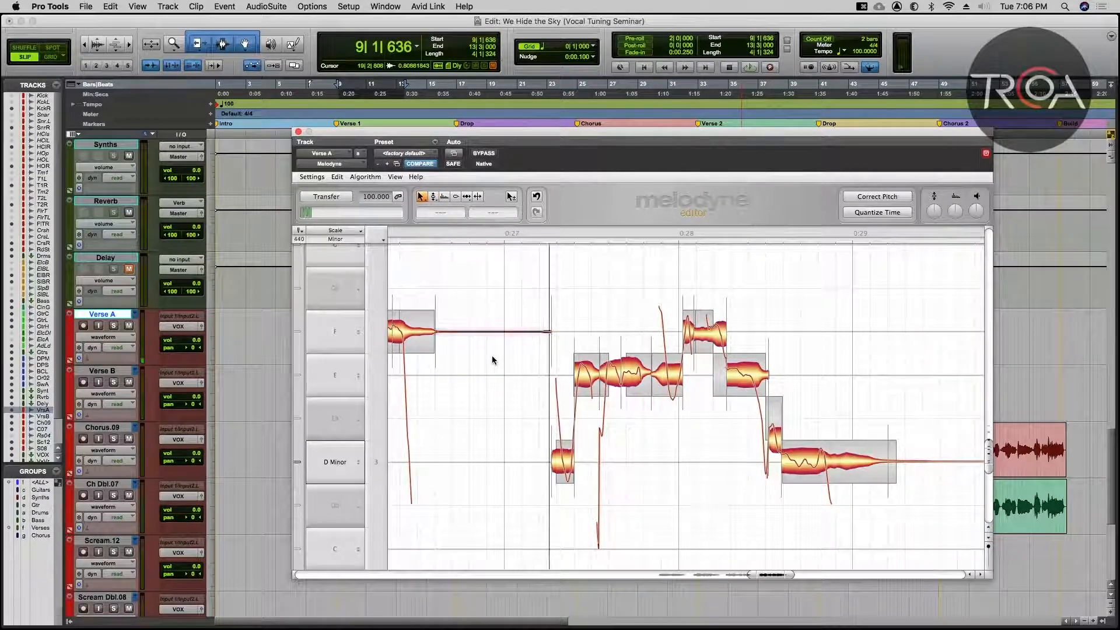
Step: Try reducing the pitch modulation of the short D note after 0:27 to 76%, and play the phrase
right_click(538, 432)
left_click(551, 432)
left_click(558, 459)
right_click(500, 407)
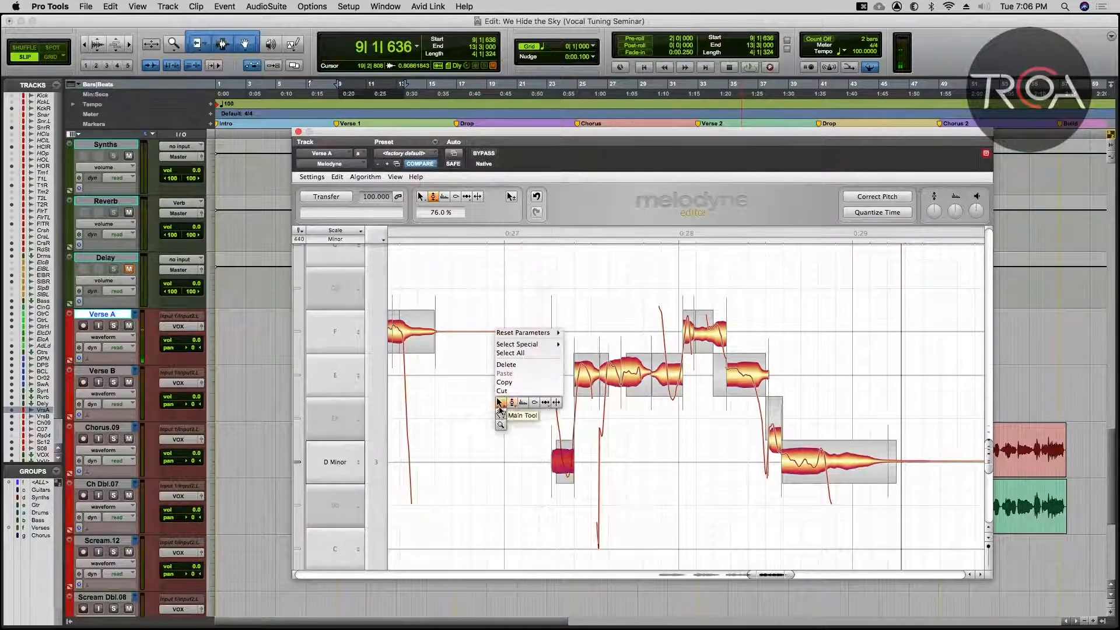
left_click(500, 408)
left_click(485, 374)
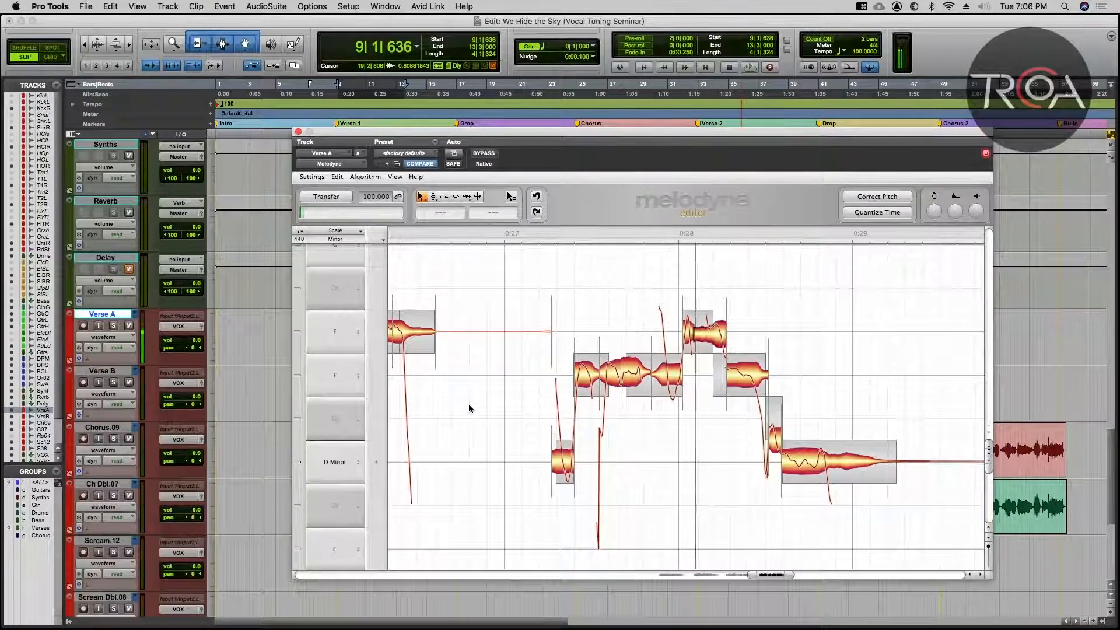
Step: Try 44% pitch modulation and 87% pitch drift on the second E part before 0:28
right_click(614, 374)
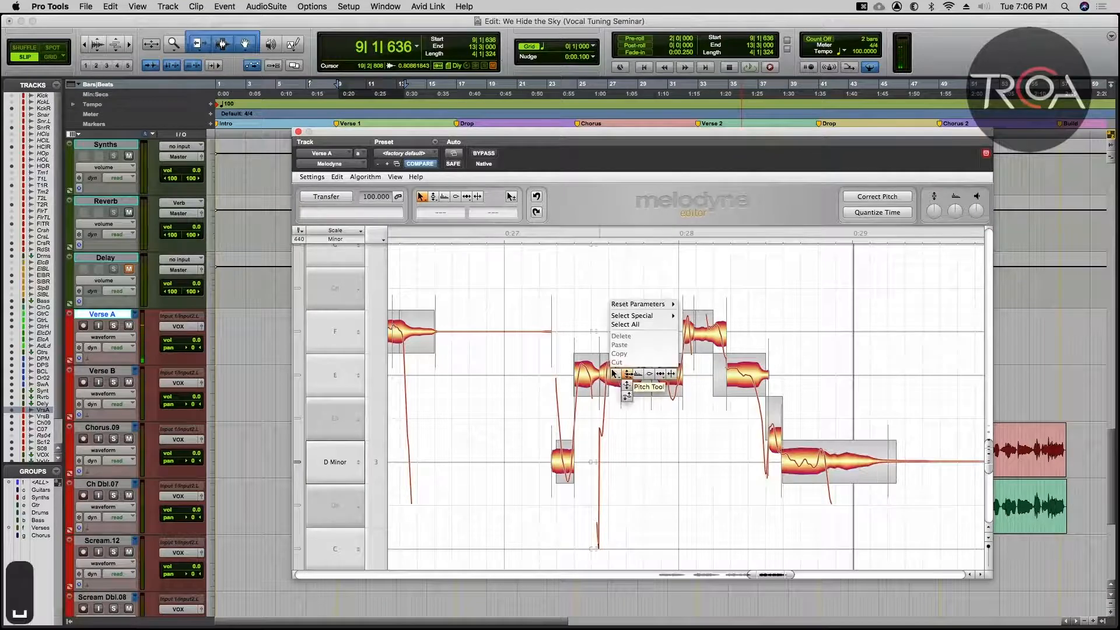
left_click(626, 385)
left_click(607, 397)
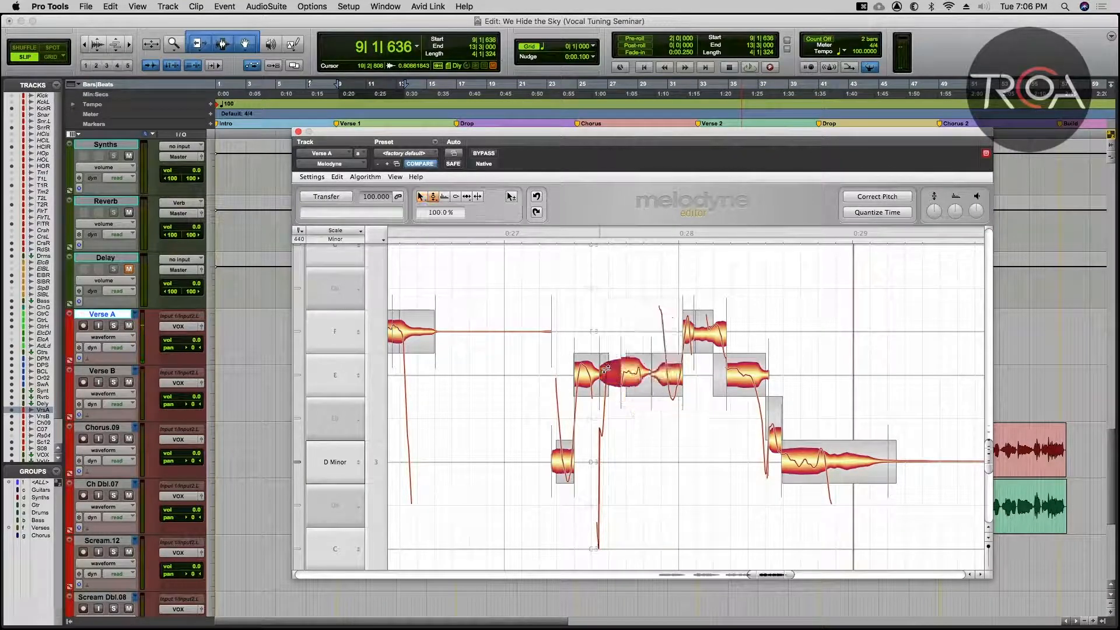
right_click(606, 401)
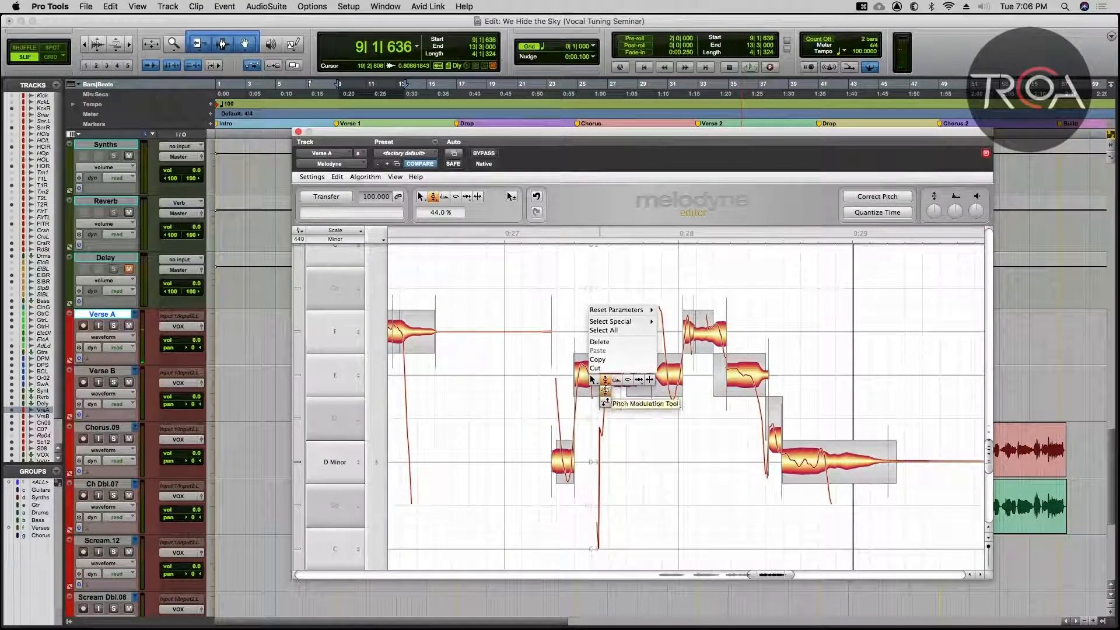
left_click(608, 378)
left_click_drag(607, 377, 606, 384)
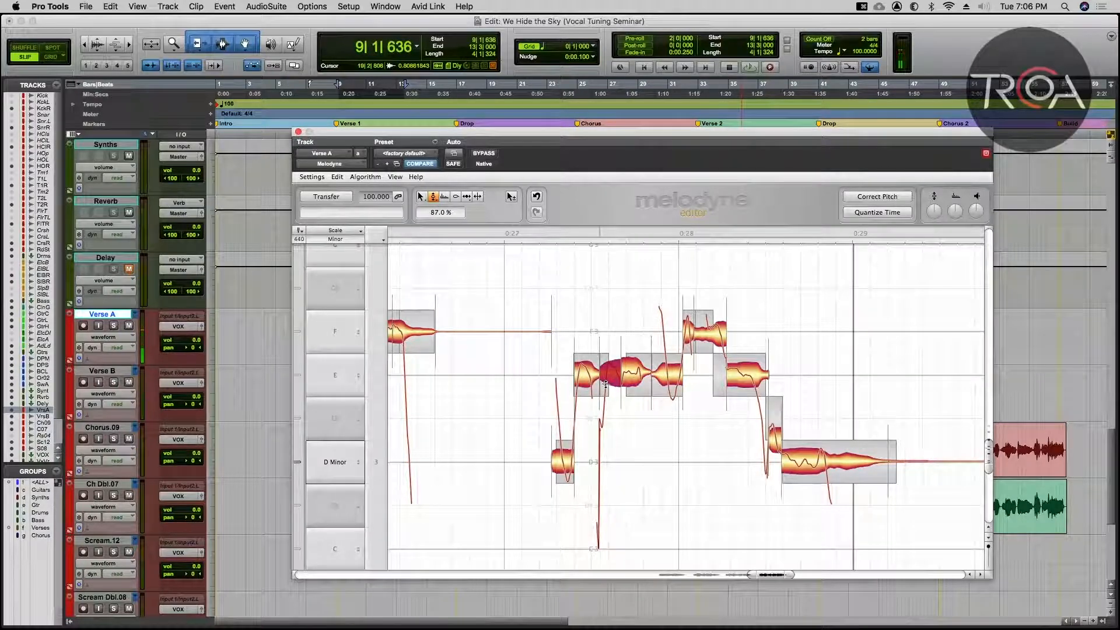
Step: Lower the second E part before 0:28 slightly, and play the phrase
right_click(562, 257)
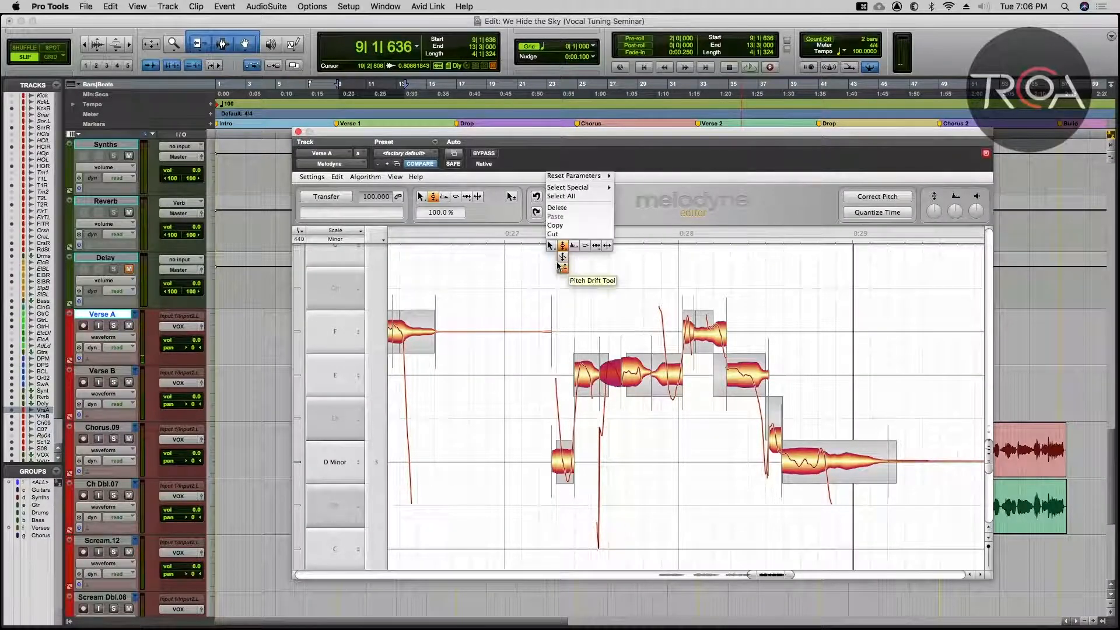
left_click(557, 279)
left_click_drag(608, 379, 611, 380)
left_click(492, 371)
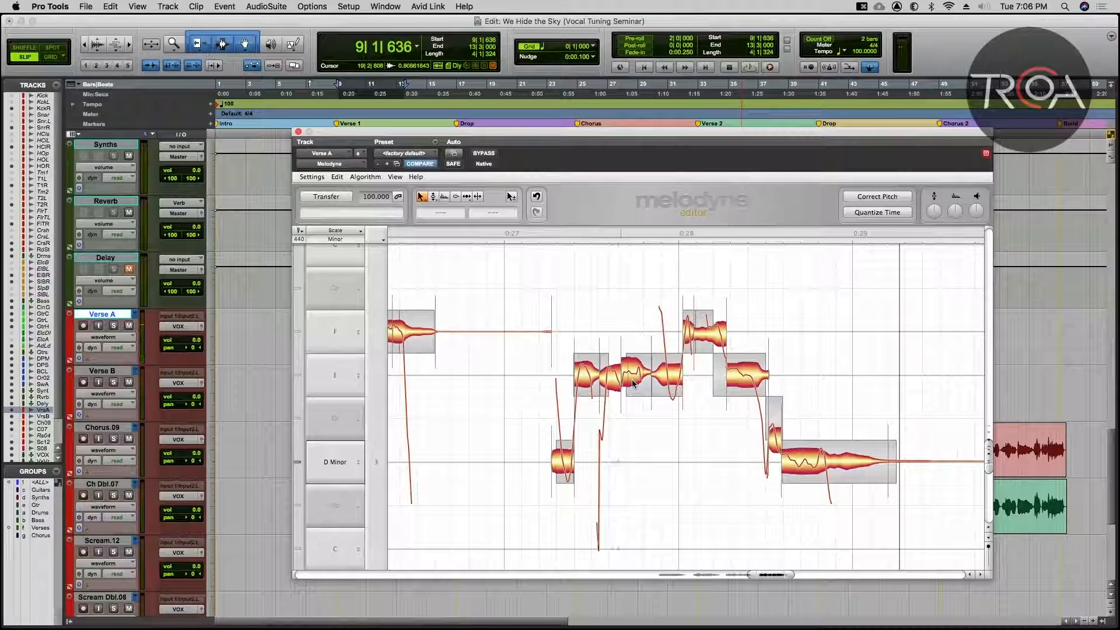
Step: Set the pitch drift of the third E part before 0:28 to 169%, play the phrase and return to the Main Tool
right_click(635, 382)
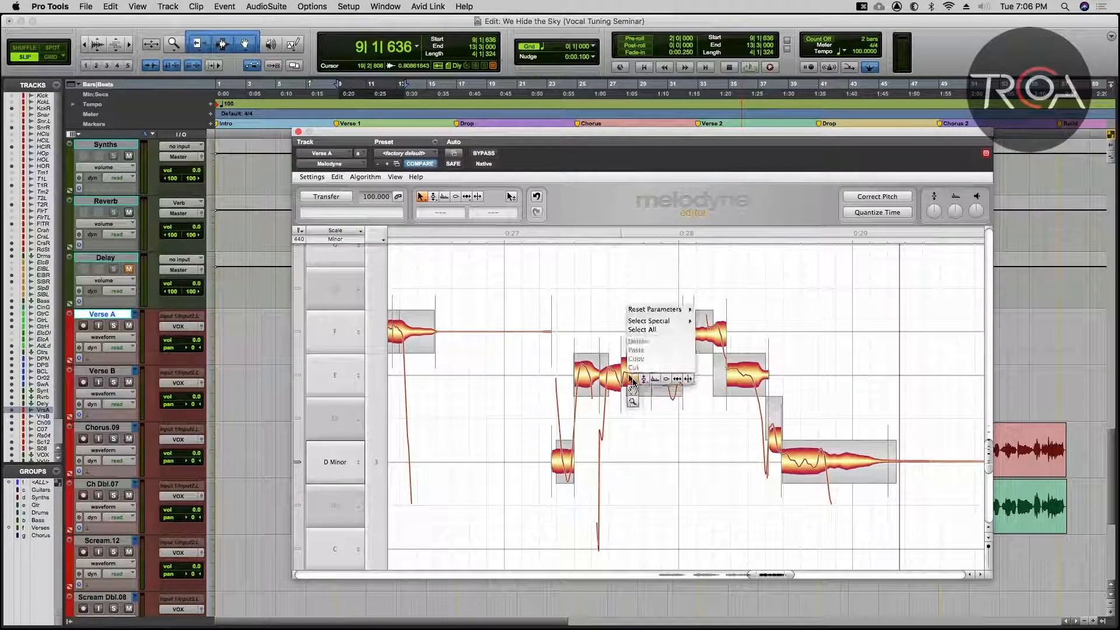
left_click(642, 385)
right_click(642, 386)
left_click(642, 397)
left_click_drag(635, 382, 625, 342)
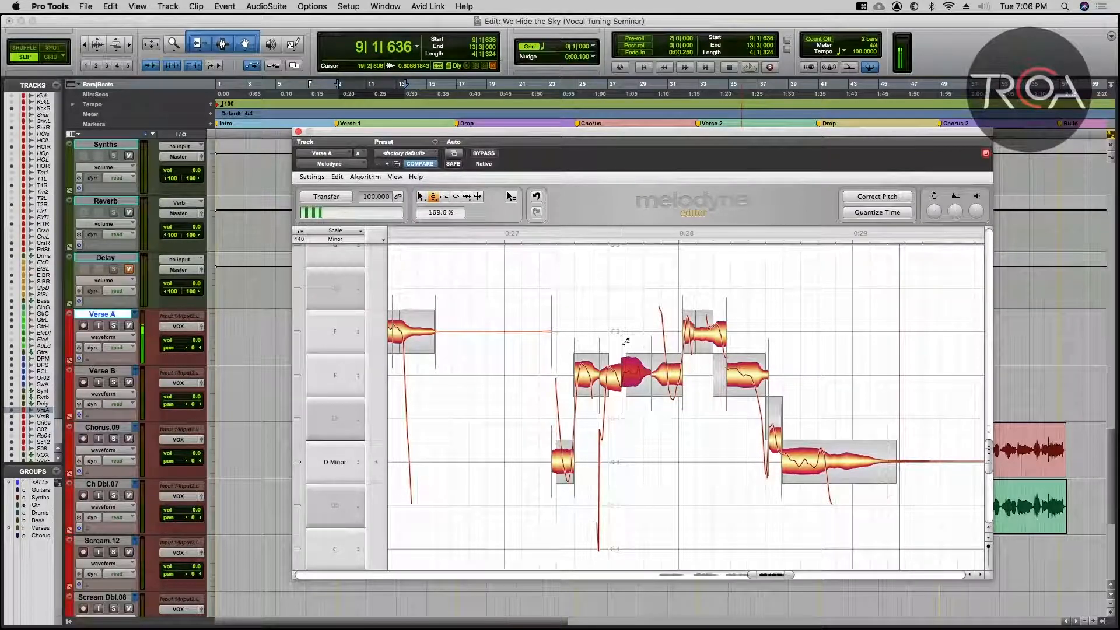
left_click(499, 367)
key("space")
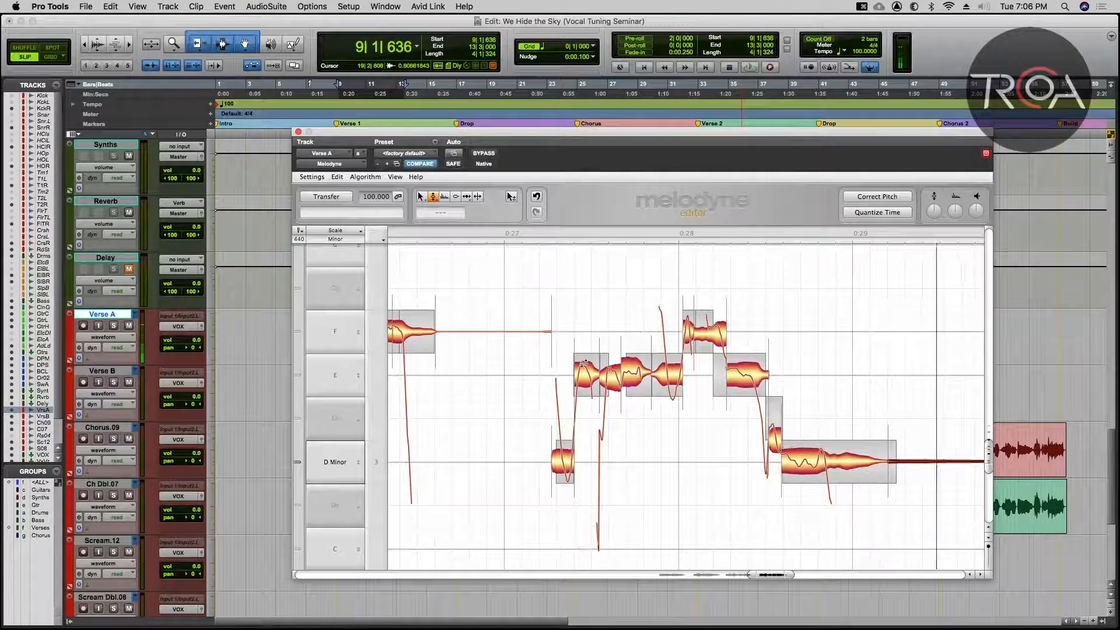
right_click(575, 305)
left_click(560, 282)
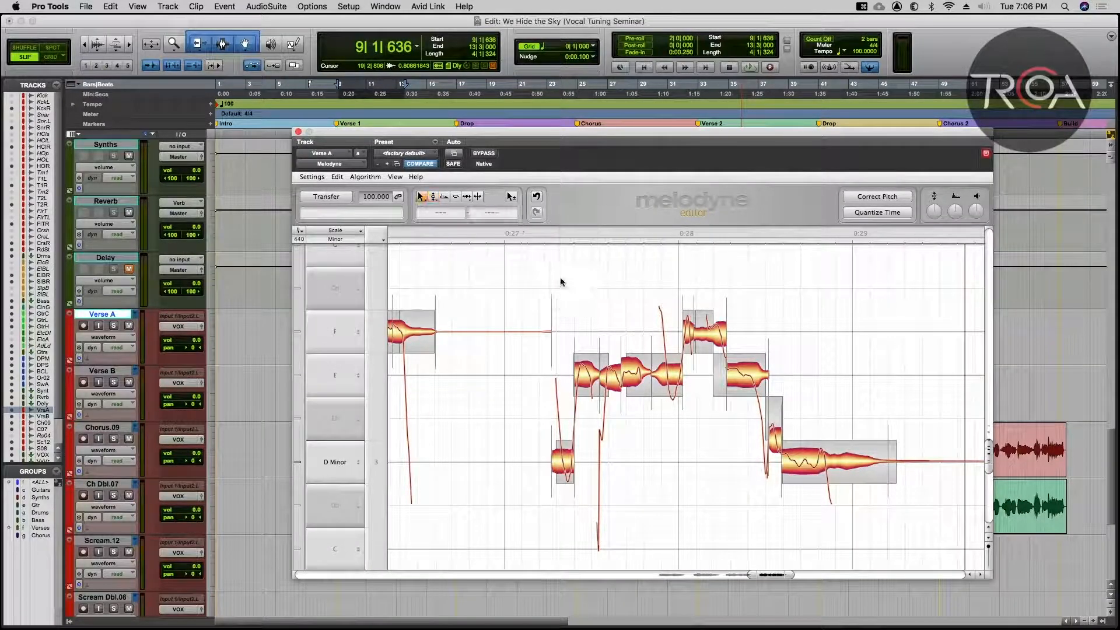
Step: Close Melodyne, play the verse in the session, and reopen the Verse A Melodyne editor during playback
left_click(299, 132)
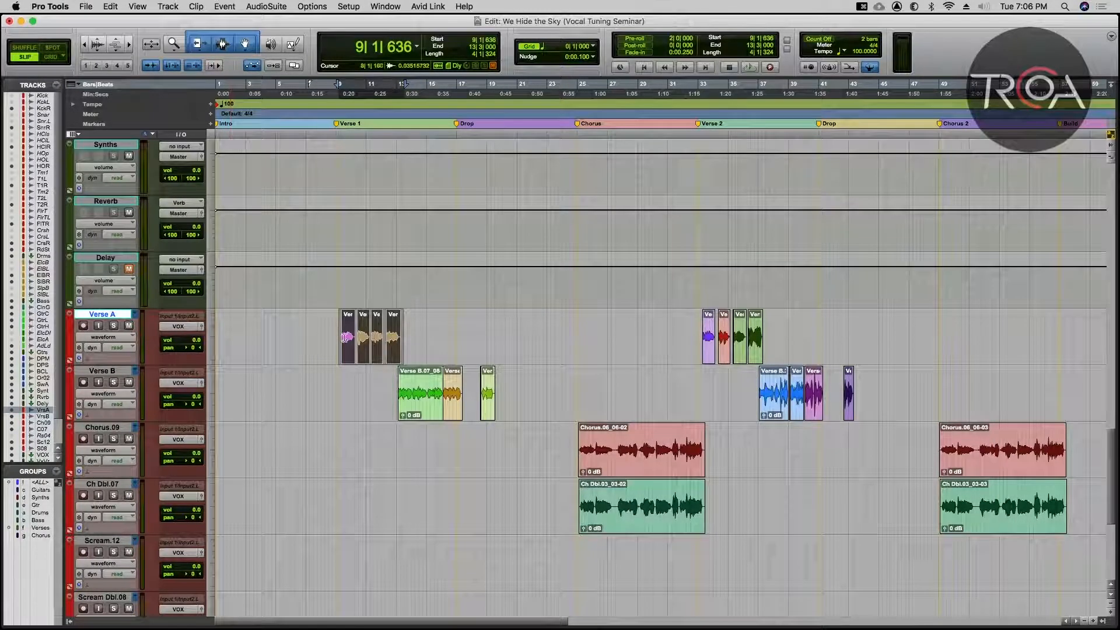
key("space")
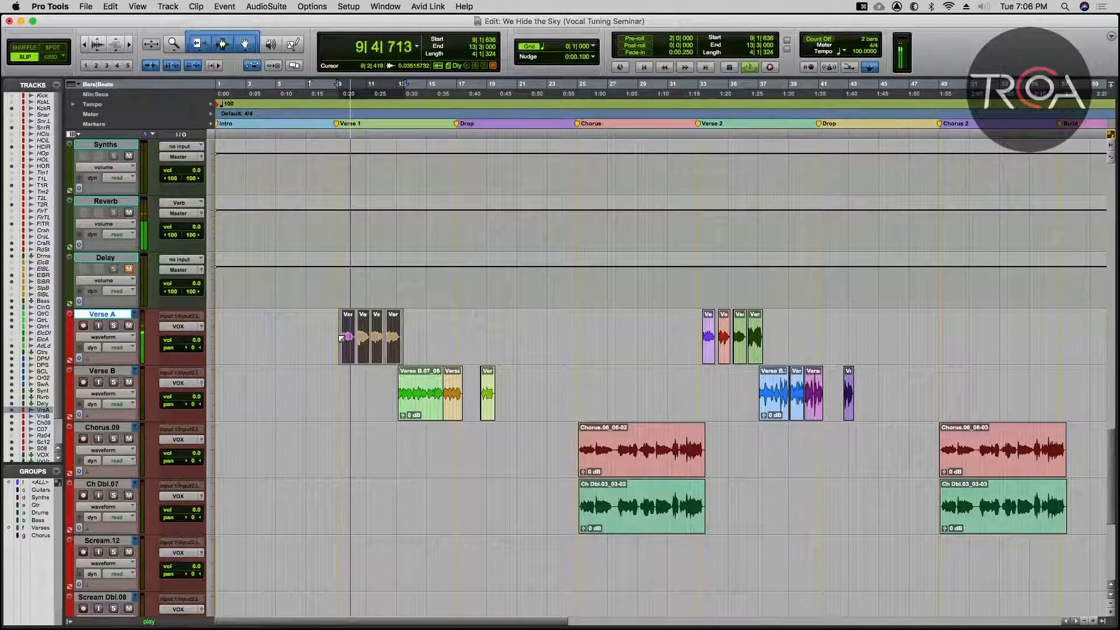
key("super+equal")
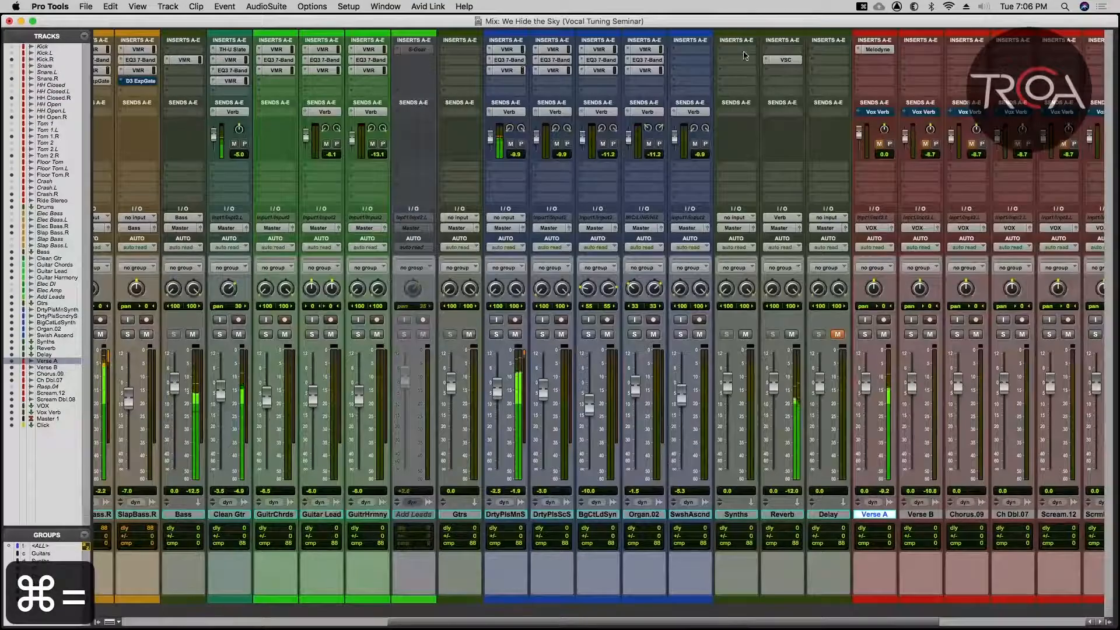
left_click(878, 50)
key("super+equal")
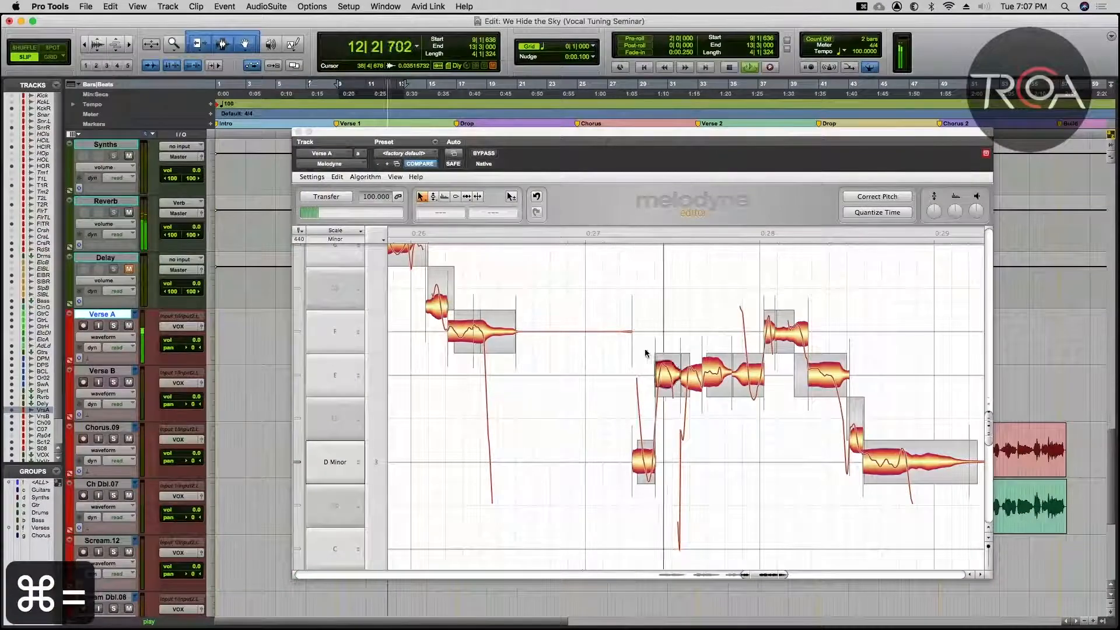
key("space")
Step: Examine all Verse A notes from 0:20 to 0:29 in Melodyne while playing the verse with the full mix
left_click_drag(746, 576, 652, 585)
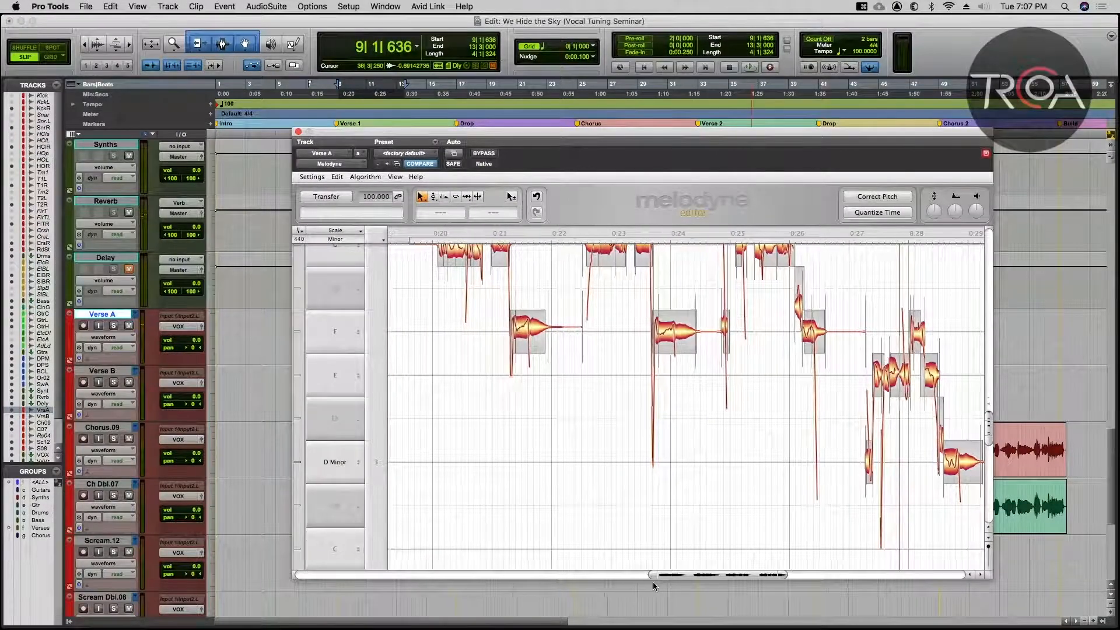
left_click_drag(784, 575, 798, 575)
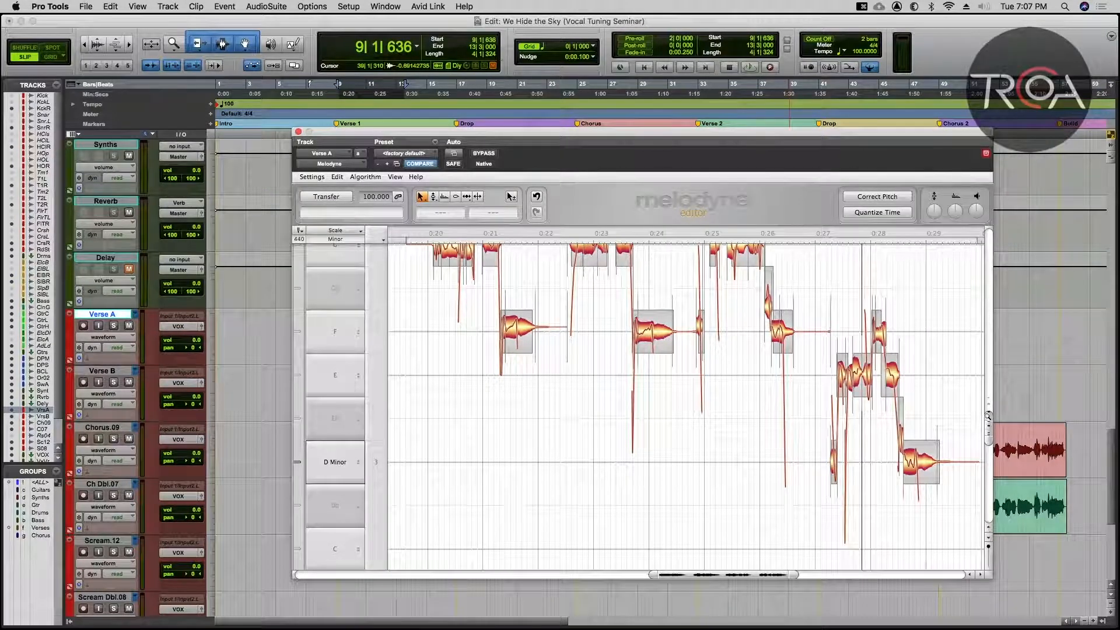
left_click_drag(990, 416, 996, 385)
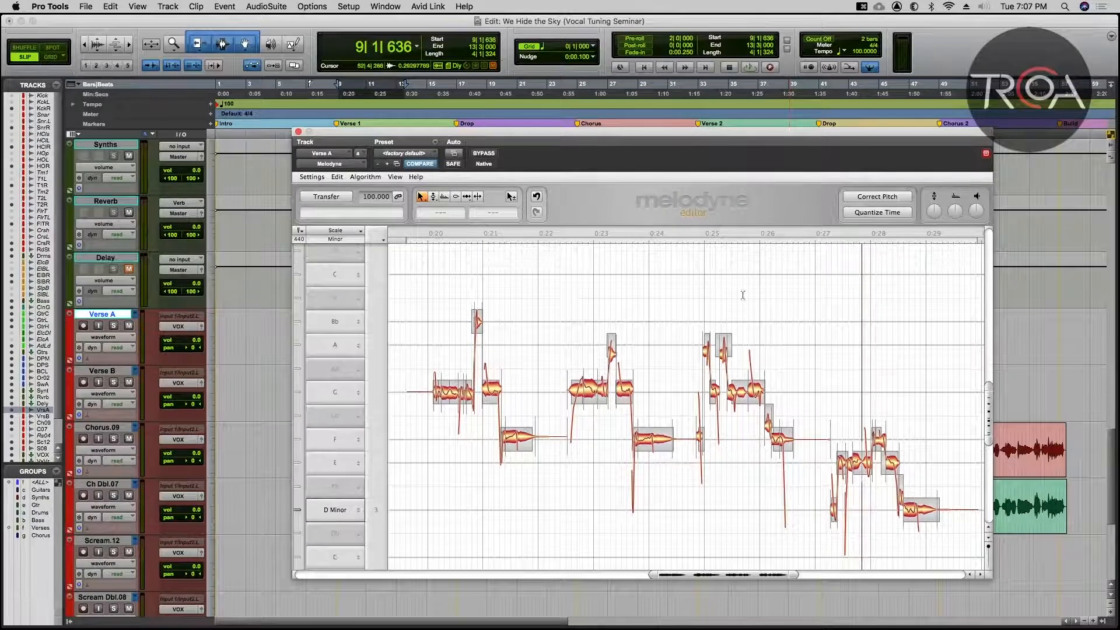
left_click(298, 132)
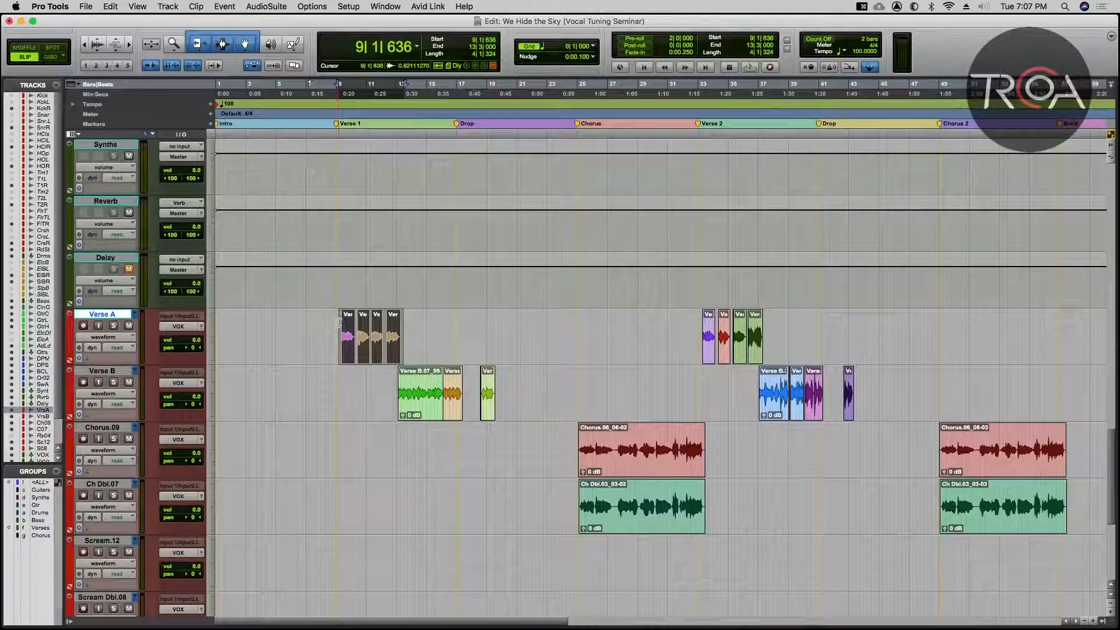
key("super+equal")
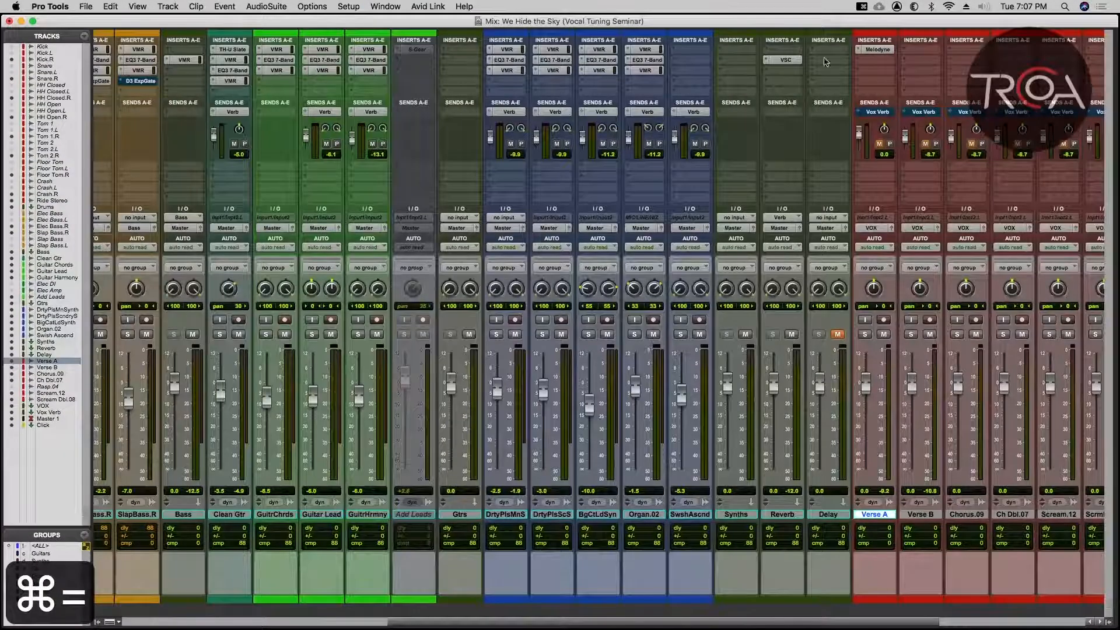
left_click(875, 49)
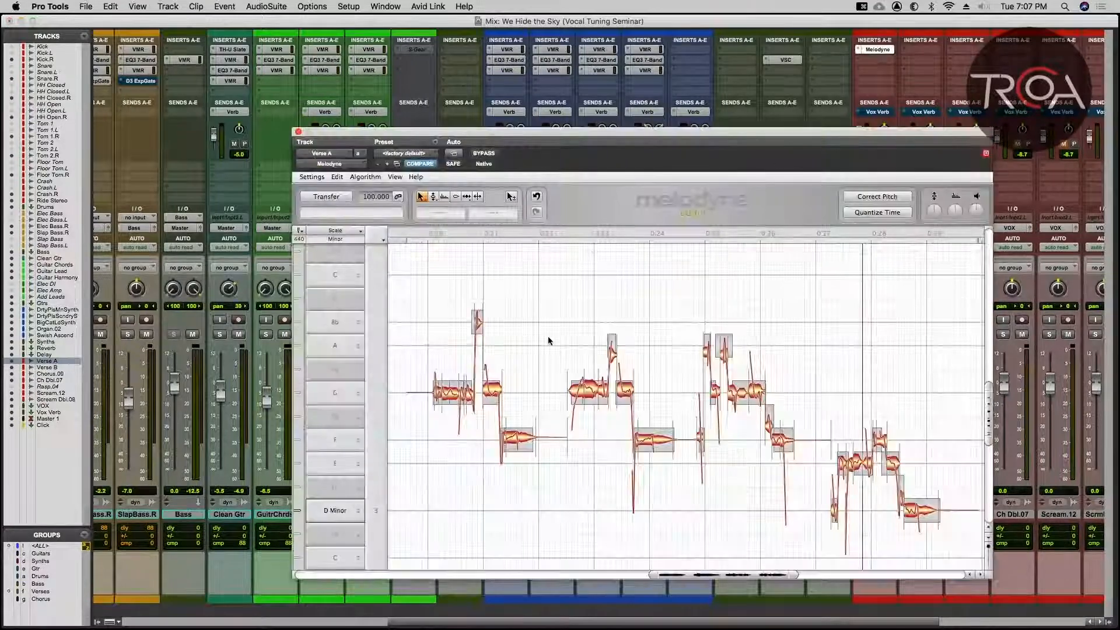
key("space")
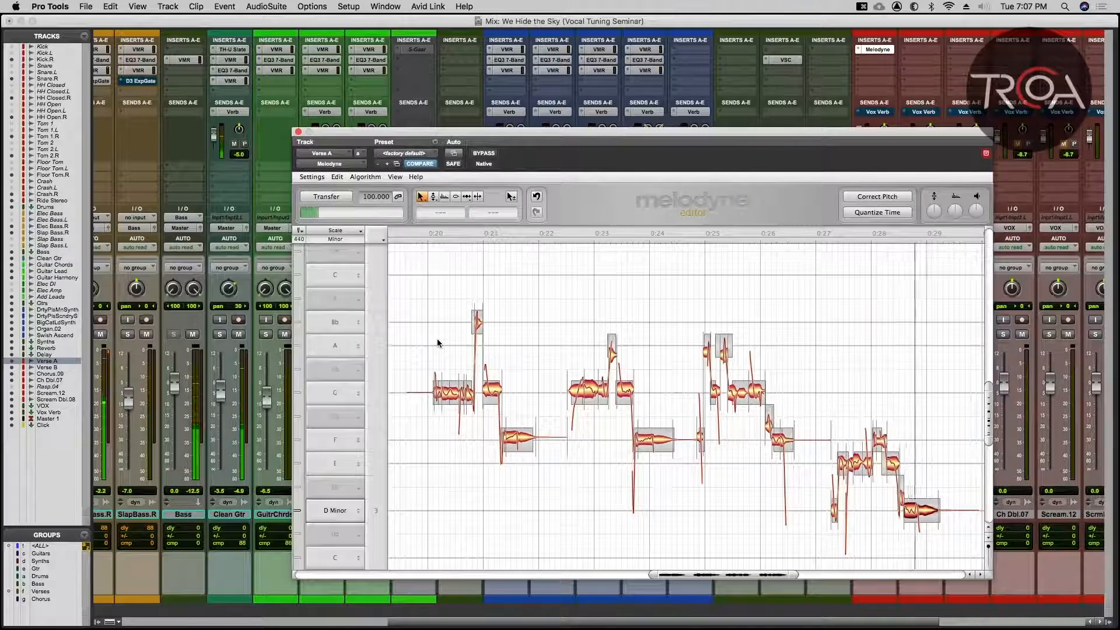
key("space")
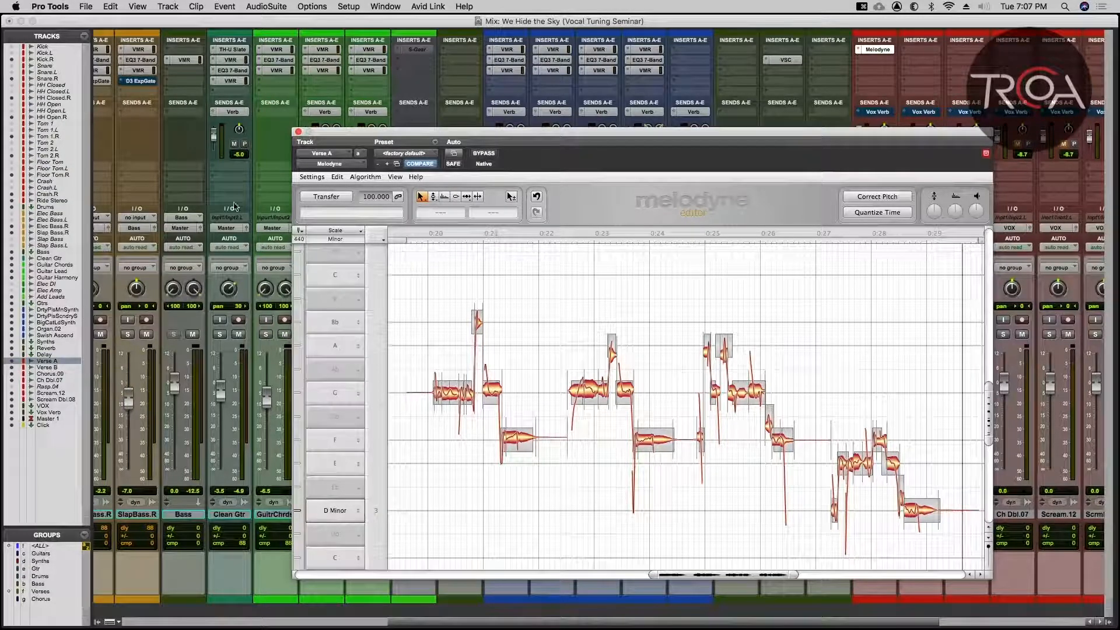
Step: Close the Melodyne editor and select the four Verse 2 clips on the Verse A track
left_click(298, 132)
key("super+equal")
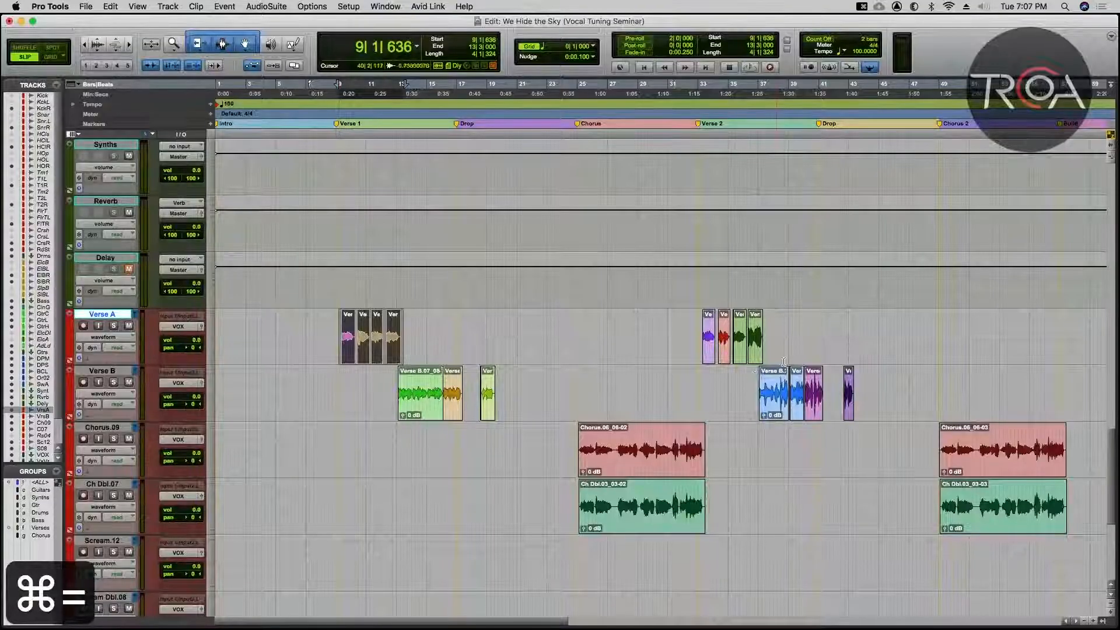
key("super+equal")
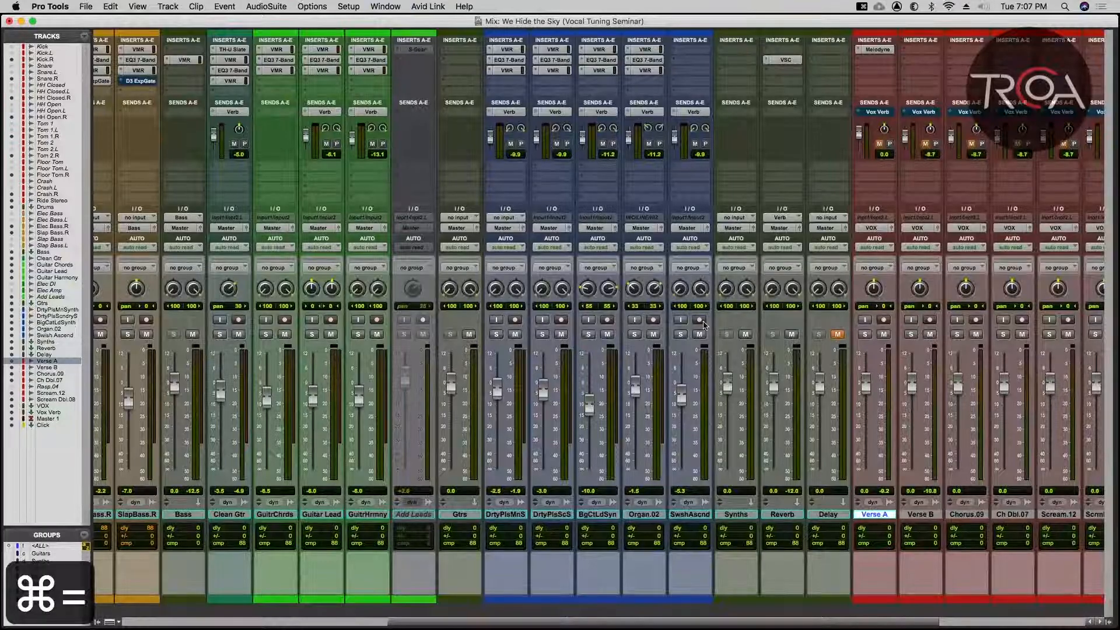
scroll(886, 483, "right", 3)
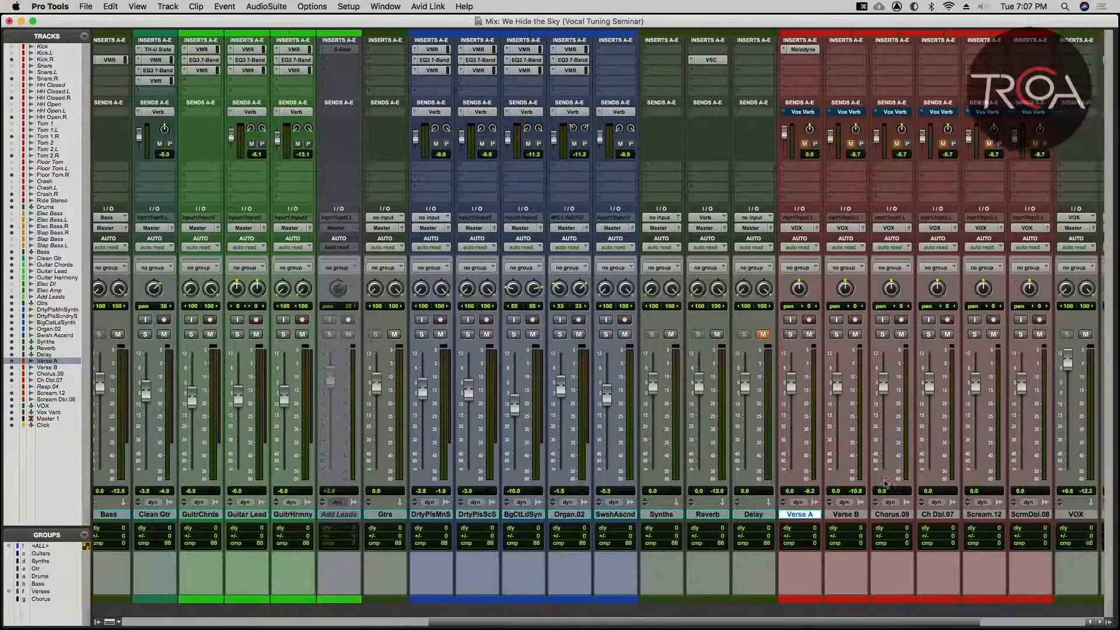
key("super+equal")
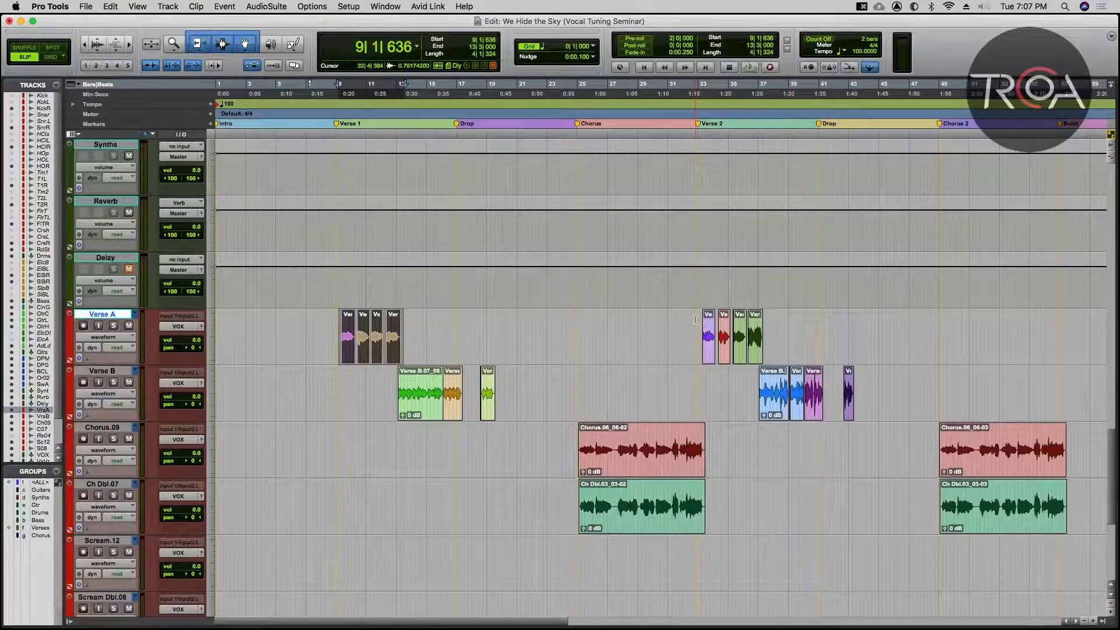
key("super+equal")
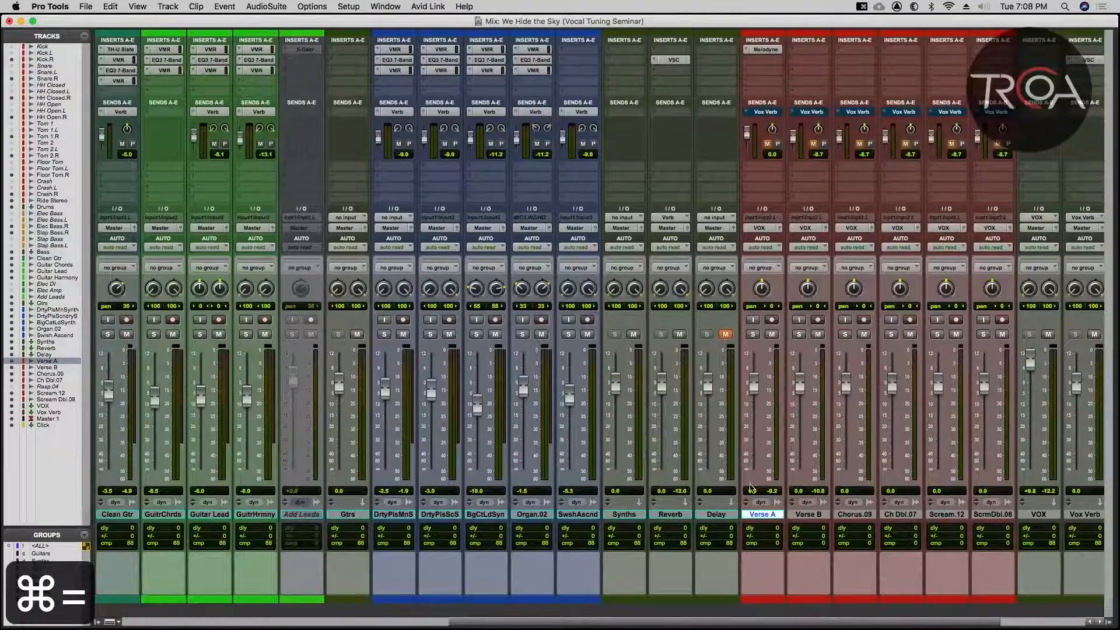
key("super+equal")
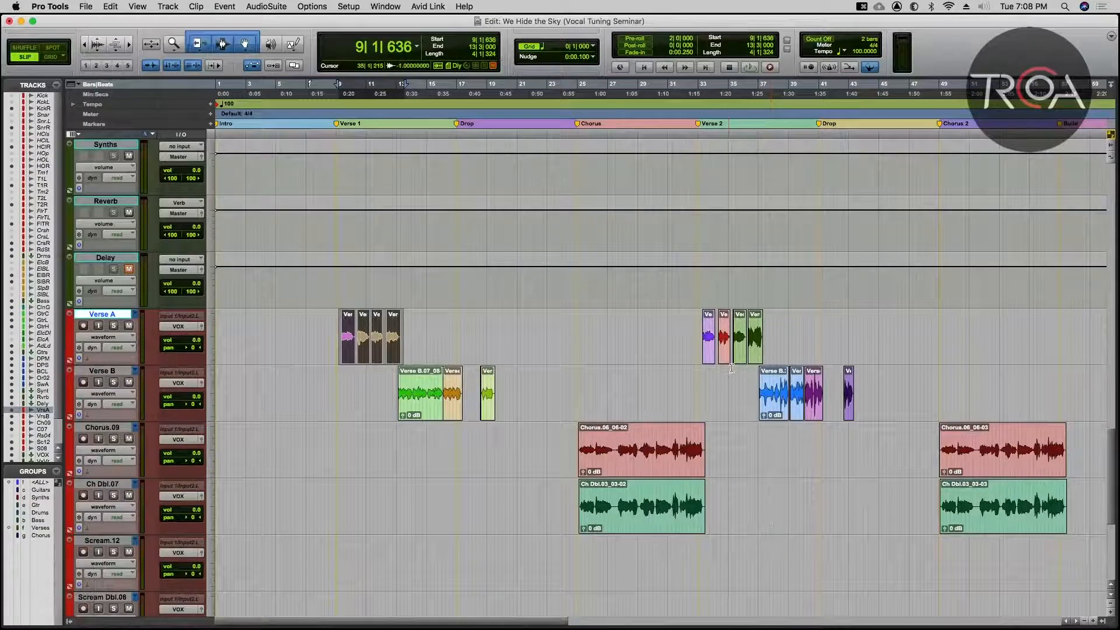
left_click_drag(697, 324, 772, 328)
Step: Reopen Melodyne on the Verse A track and transfer the selected Verse 2 vocal clips into it
key("super+equal")
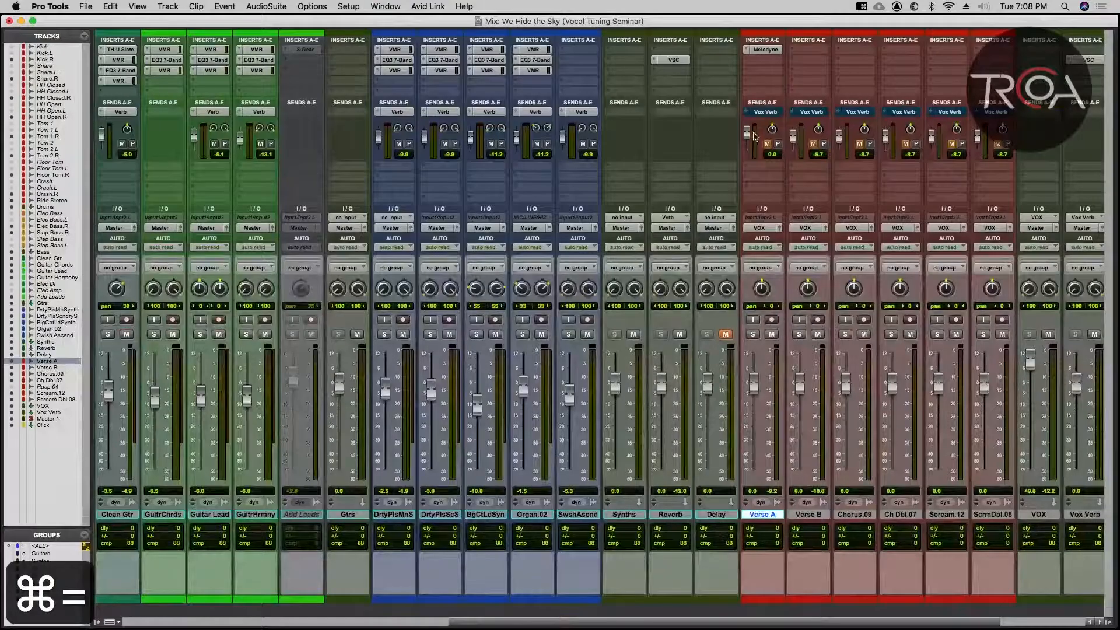
left_click(765, 50)
key("super+equal")
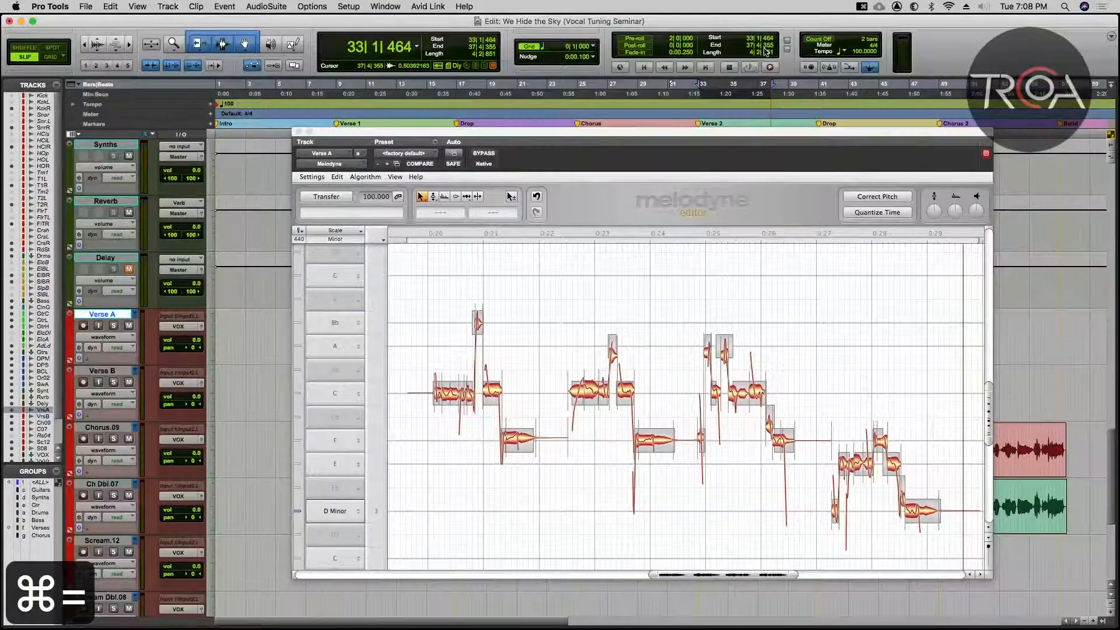
left_click(327, 196)
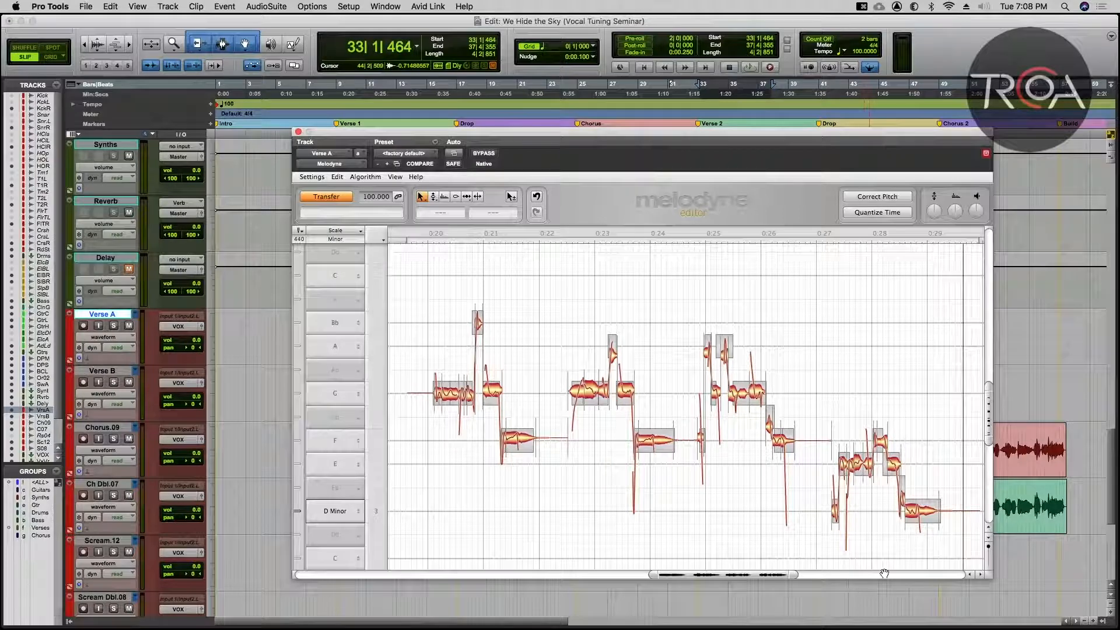
key("space")
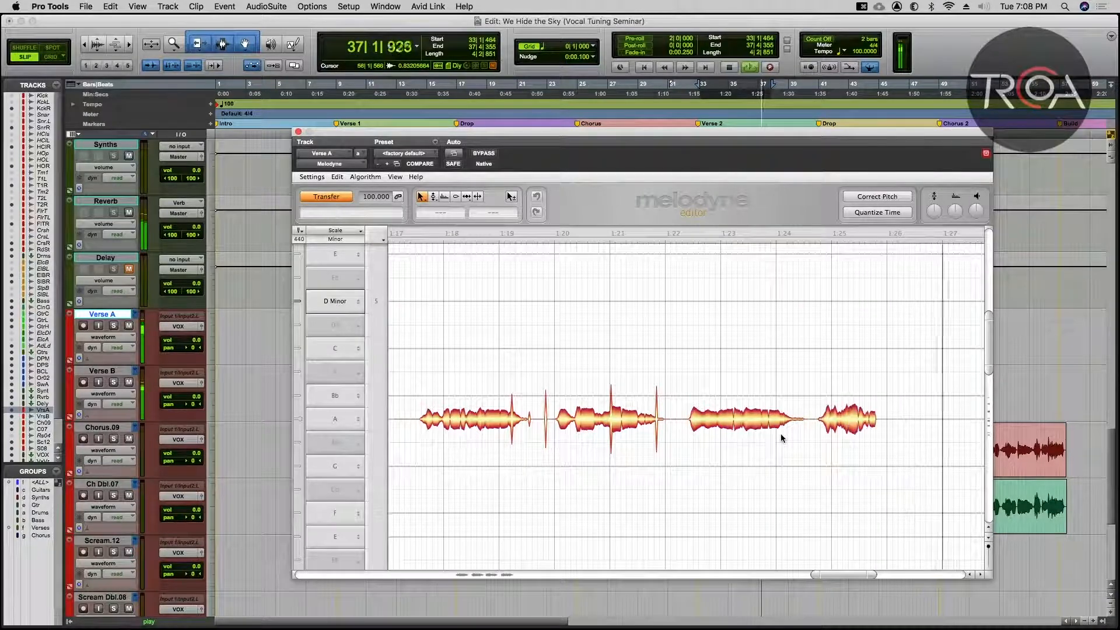
key("space")
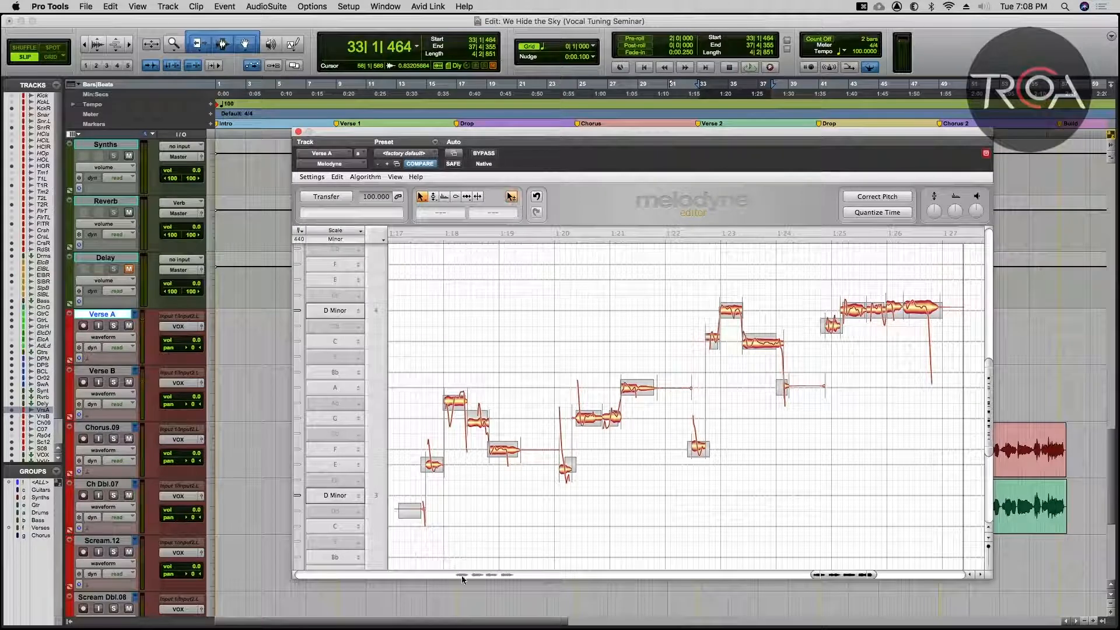
Step: Select all transferred Verse 2 notes from 1:17 to 1:27 and correct their pitch center by 100% with pitch drift at 0%
left_click_drag(814, 574, 806, 575)
left_click_drag(874, 577, 881, 577)
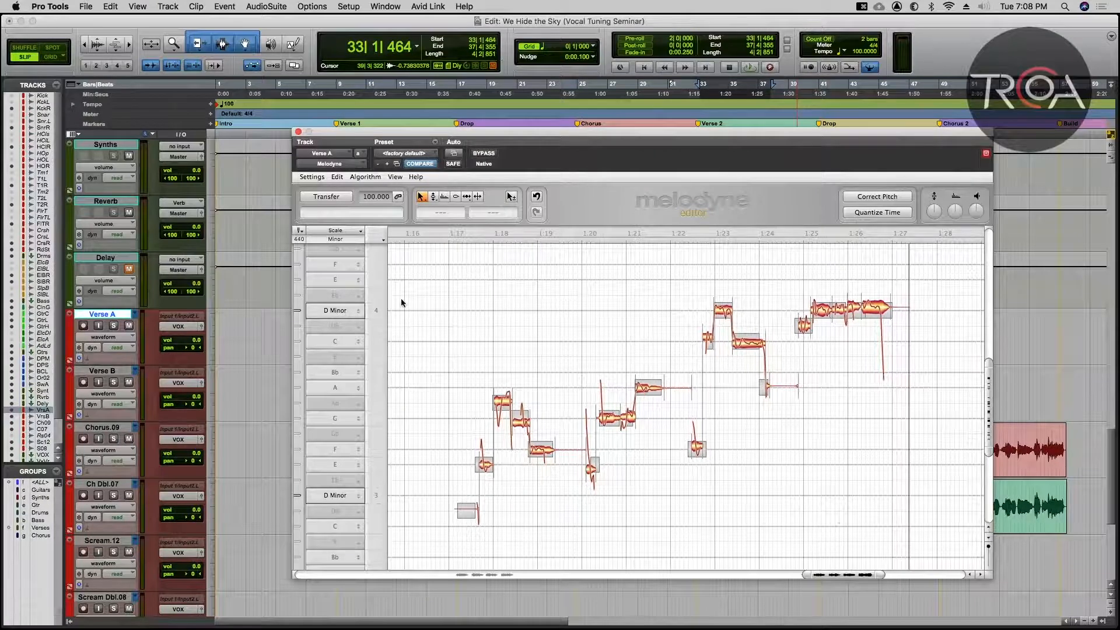
left_click_drag(408, 257, 923, 535)
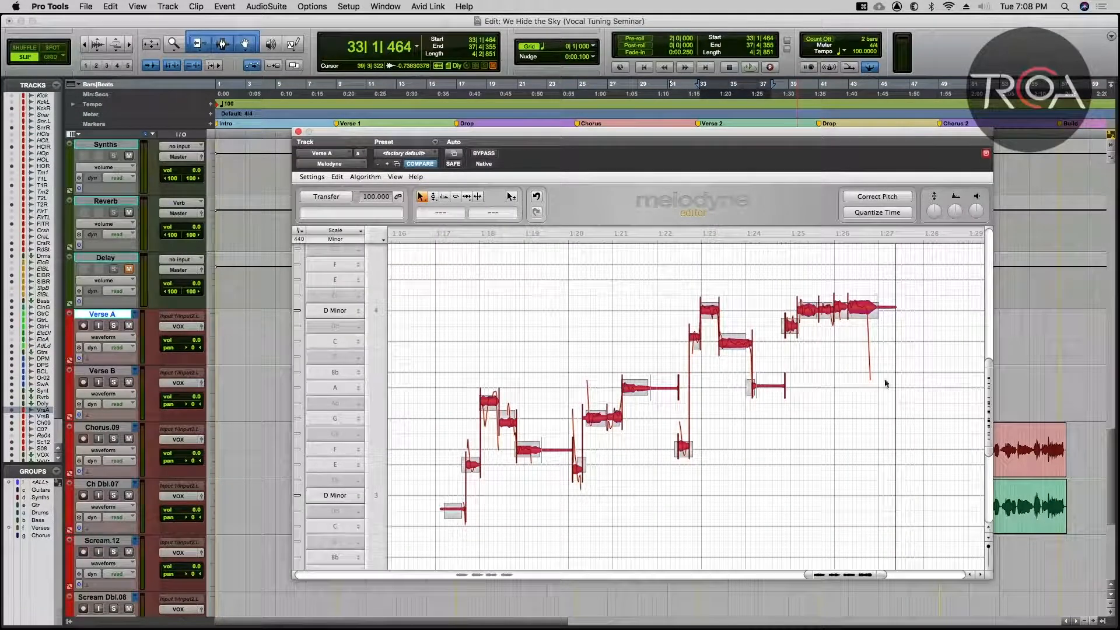
left_click(898, 197)
left_click_drag(532, 227, 758, 227)
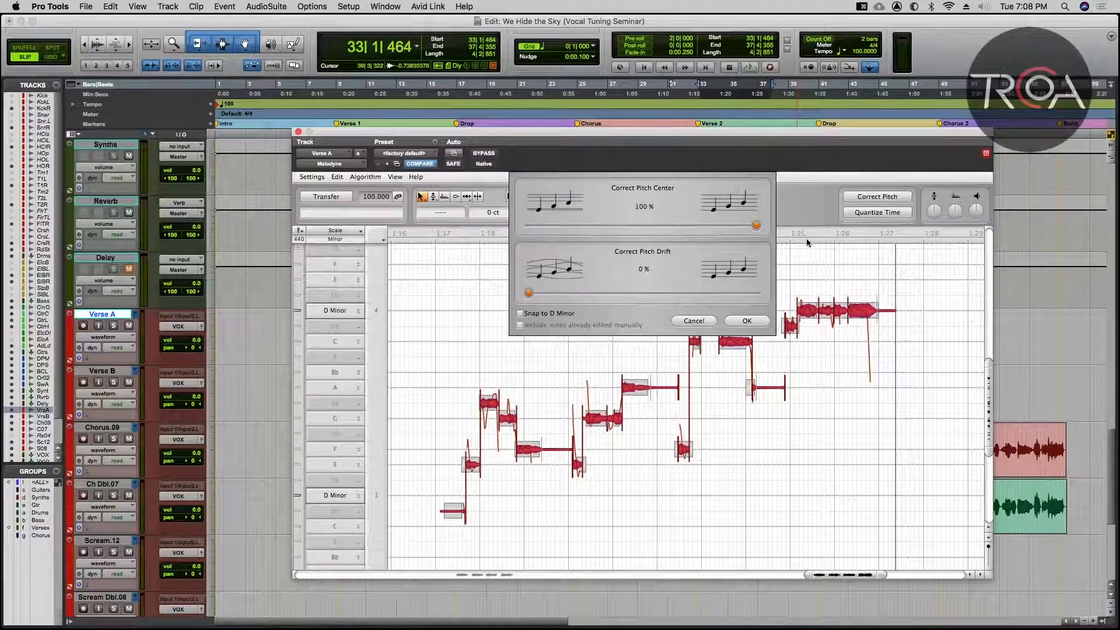
left_click(746, 321)
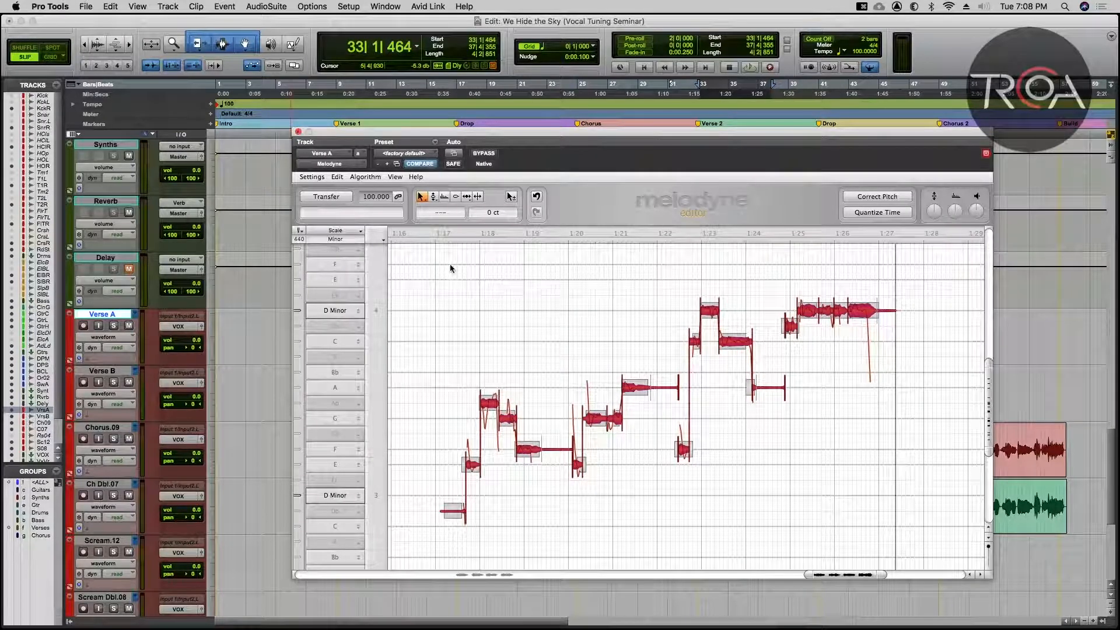
Step: Play the corrected Verse 2 vocal, look back at the Verse 1 notes, and close Melodyne
key("space")
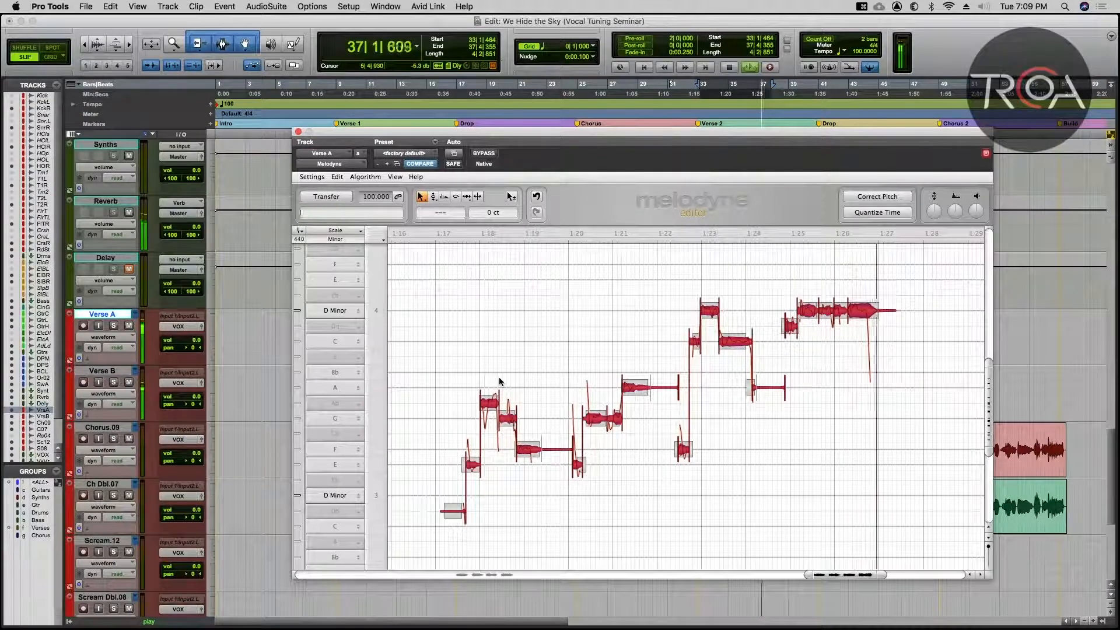
key("space")
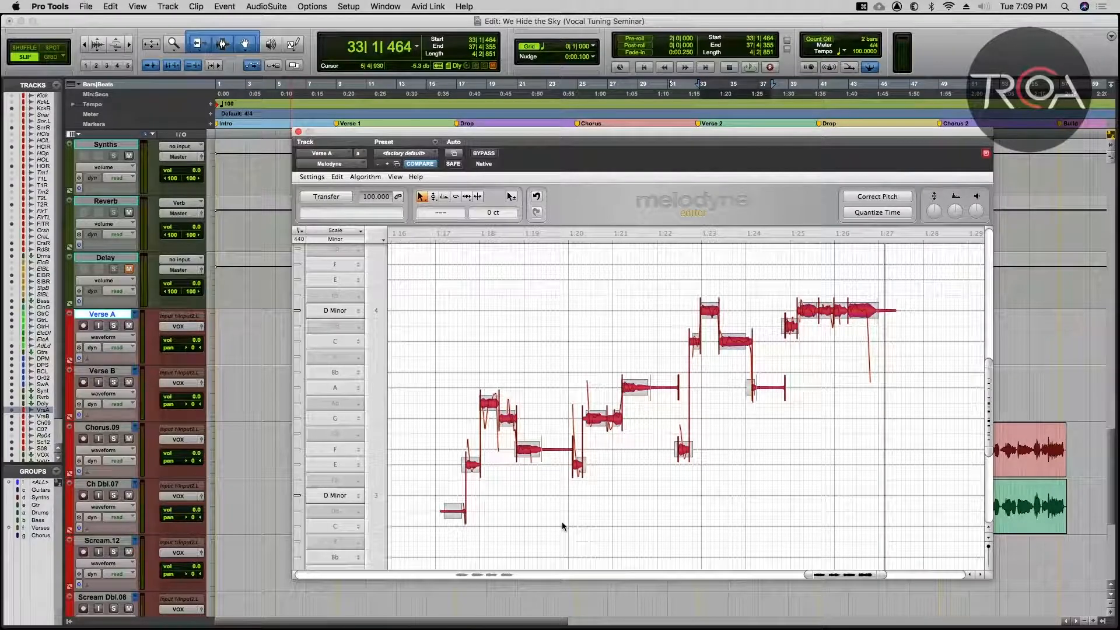
scroll(507, 513, "left", 10)
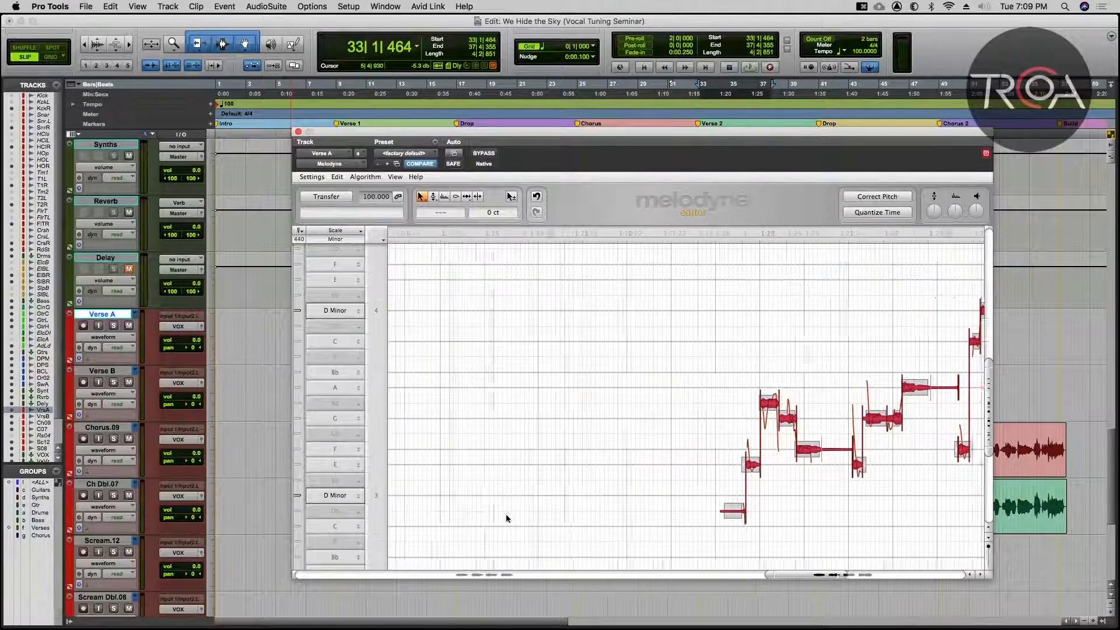
scroll(509, 525, "left", 20)
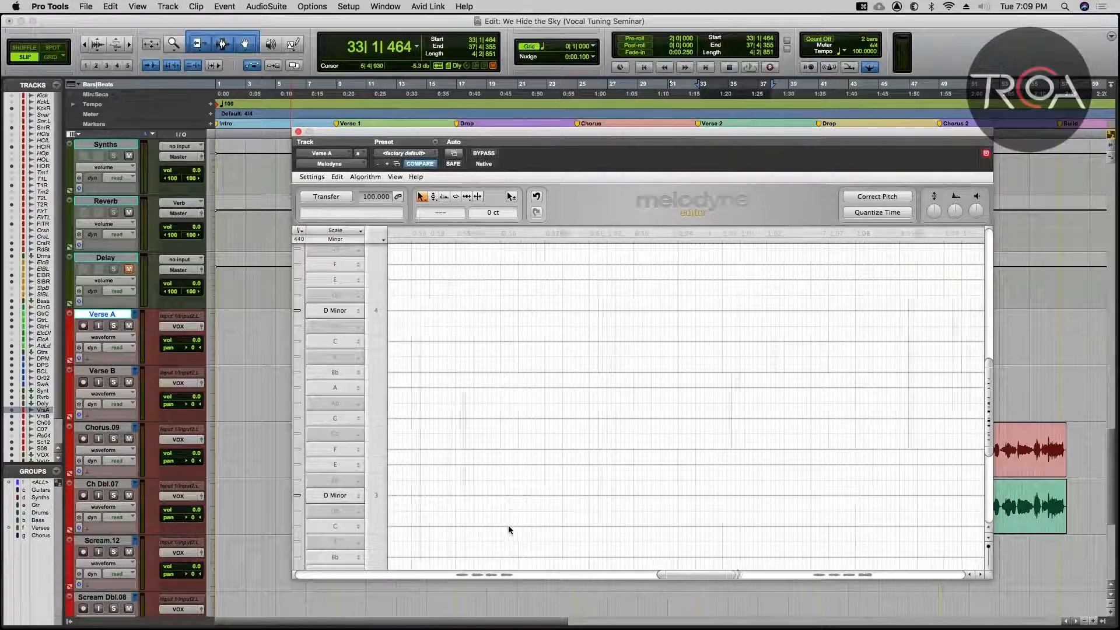
left_click_drag(680, 576, 474, 588)
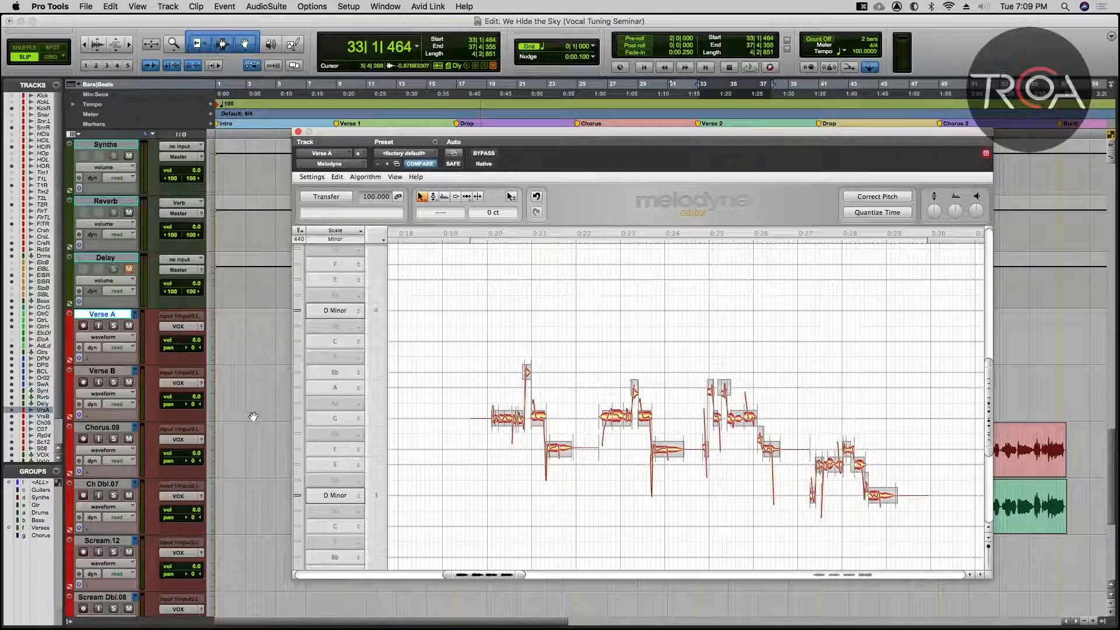
left_click(298, 133)
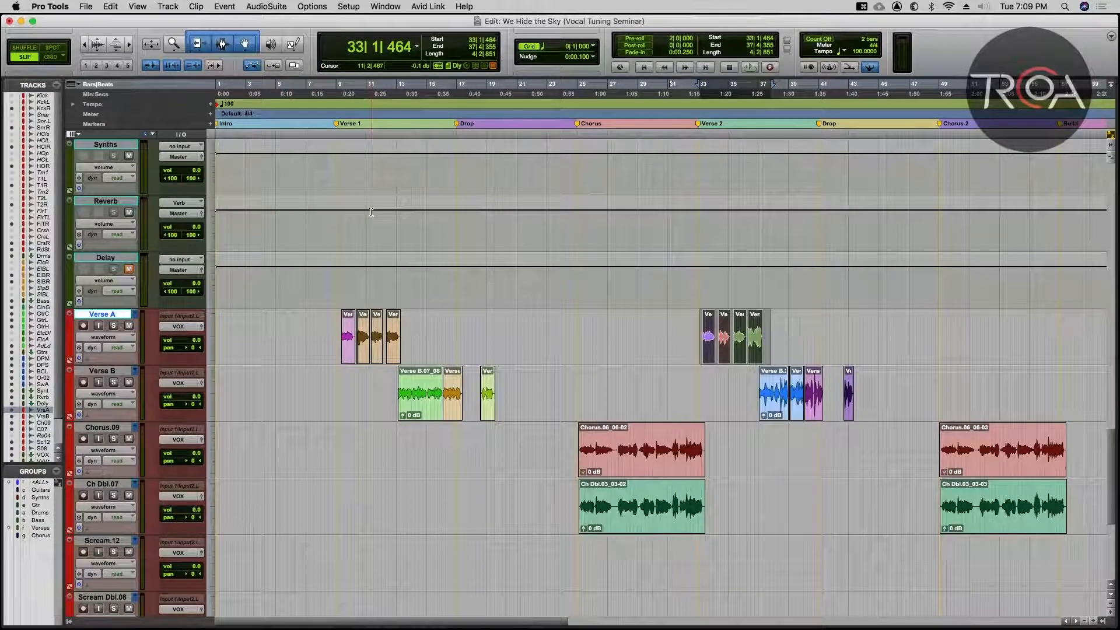
key("super+equal")
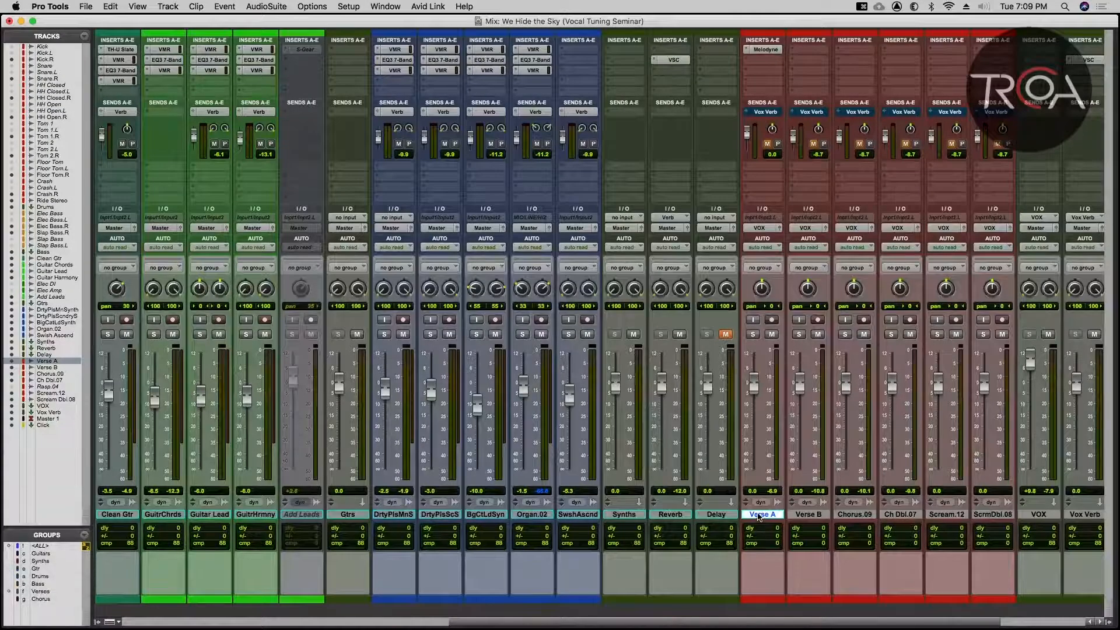
right_click(758, 516)
left_click(750, 453)
key("super+equal")
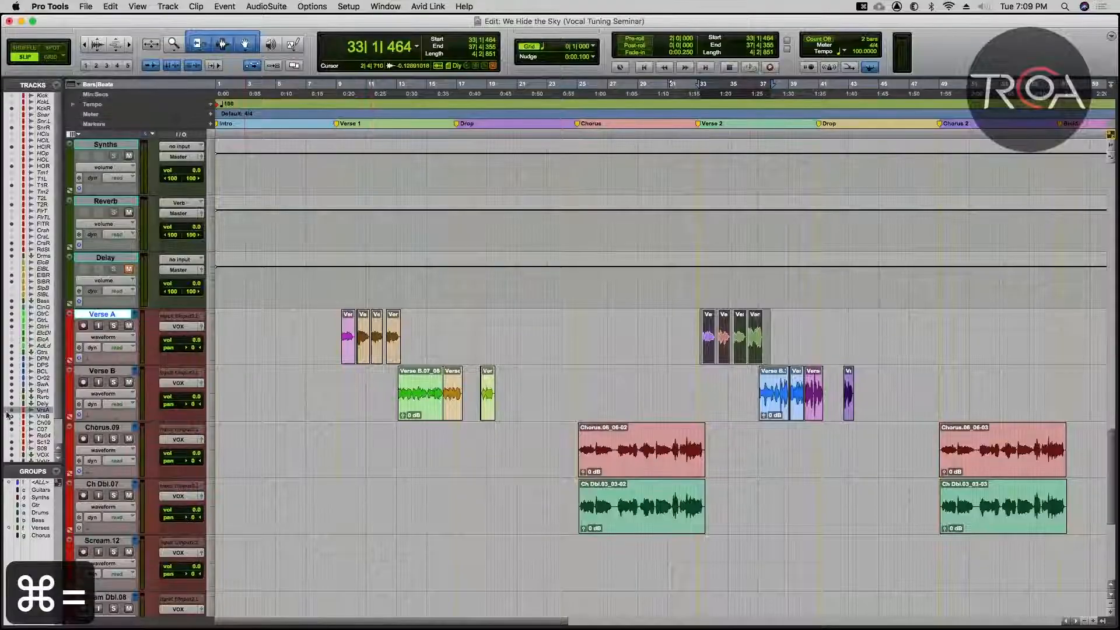
right_click(113, 318)
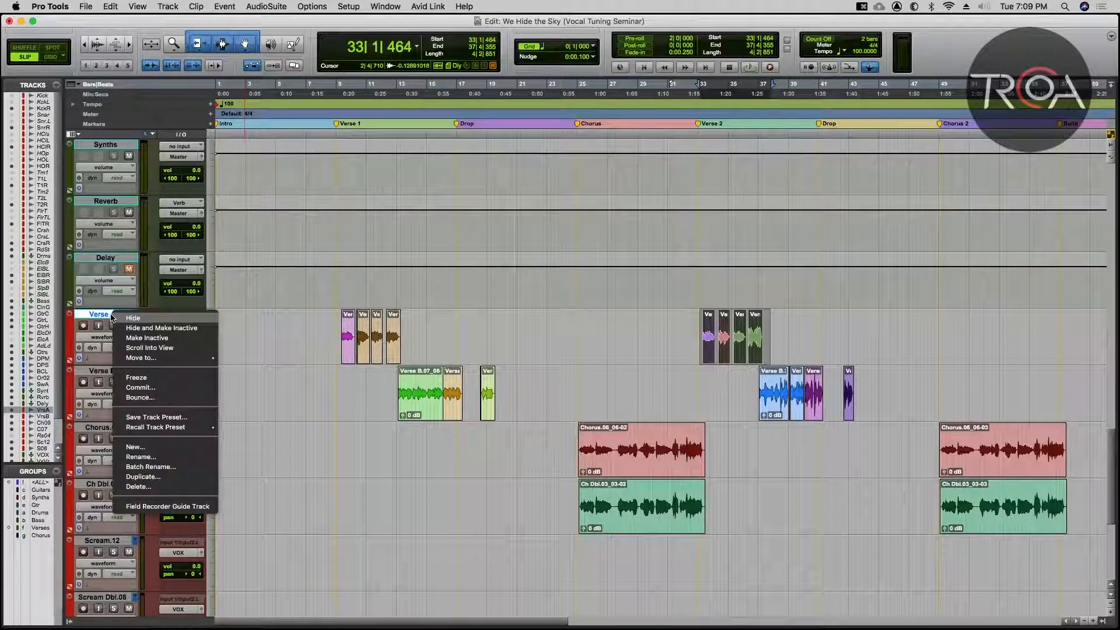
left_click(299, 334)
Step: Commit the Verse A track offline, consolidating clips, copying sends and making the source inactive, without volume and mute rendering or group assignments
left_click(331, 324)
right_click(107, 318)
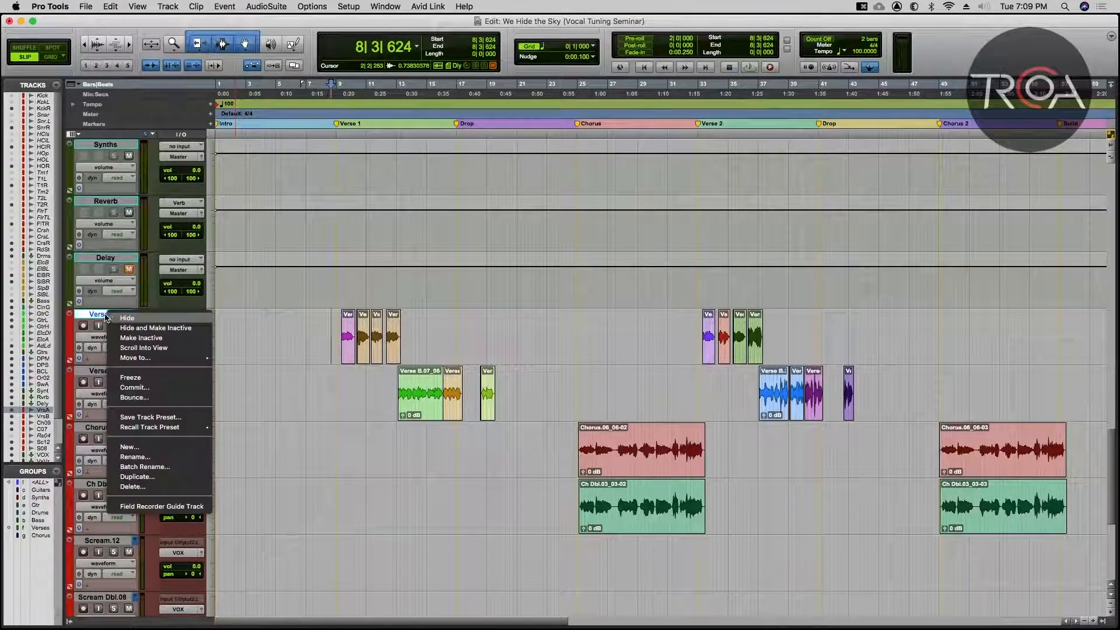
left_click(135, 388)
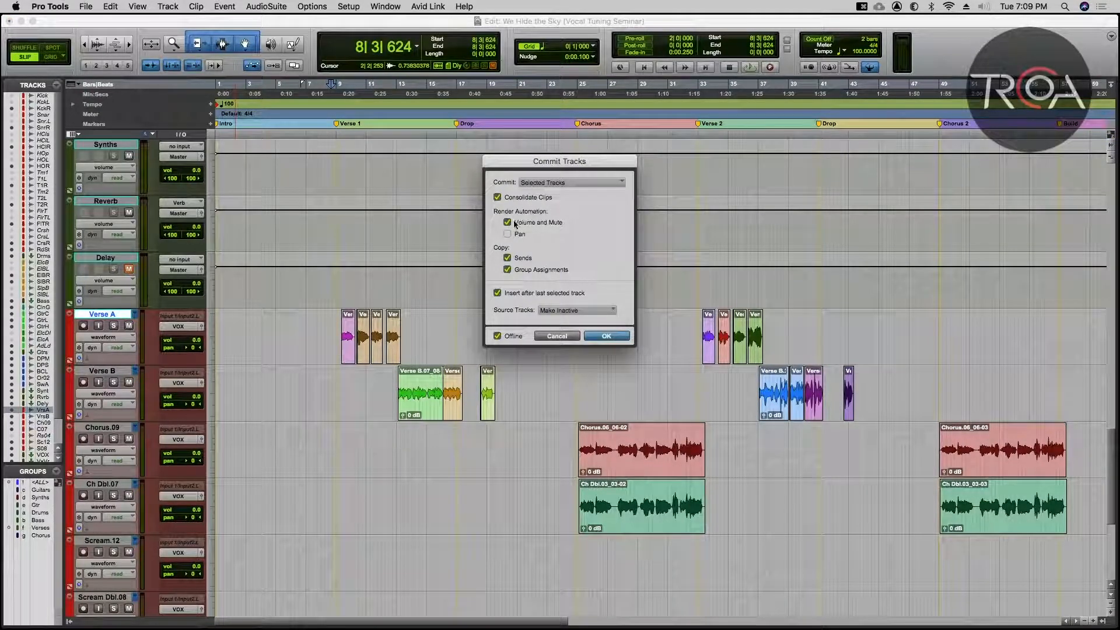
left_click(507, 270)
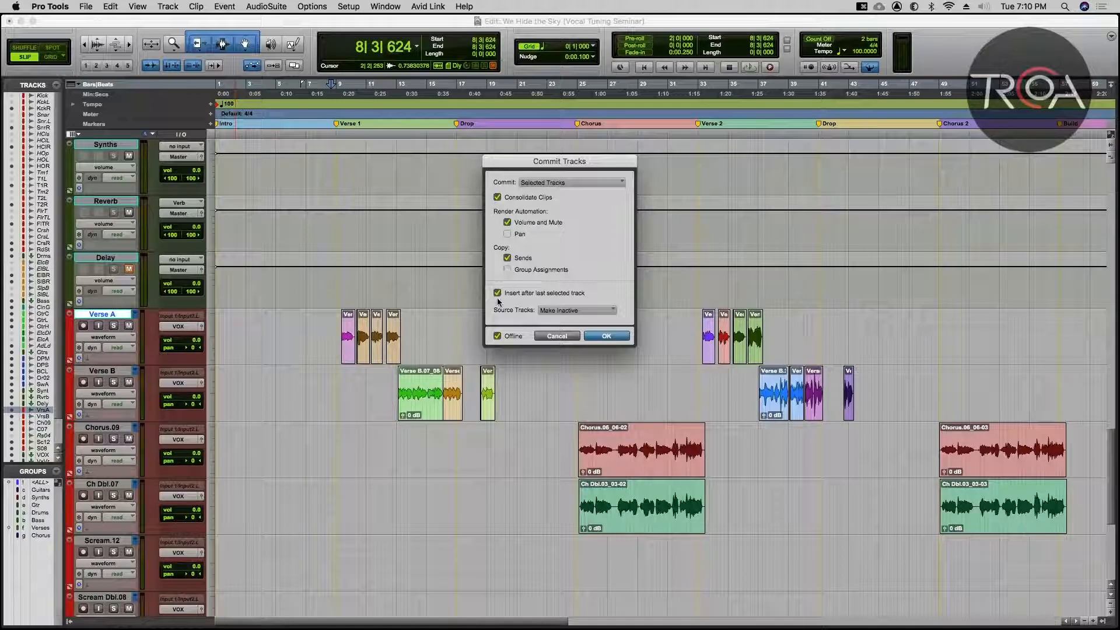
left_click(566, 308)
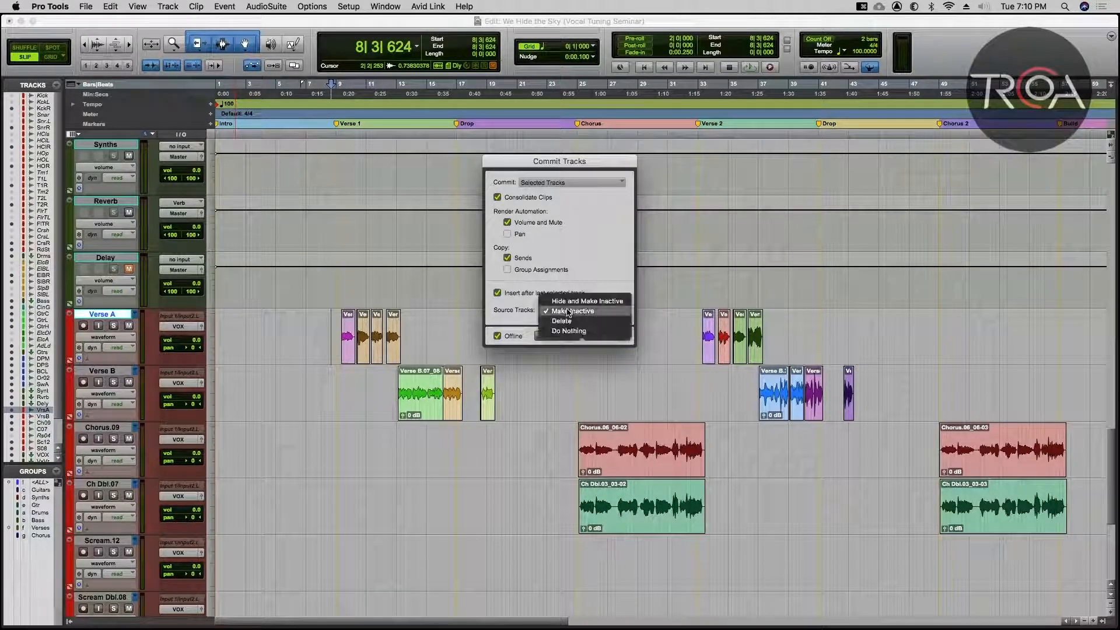
left_click(575, 272)
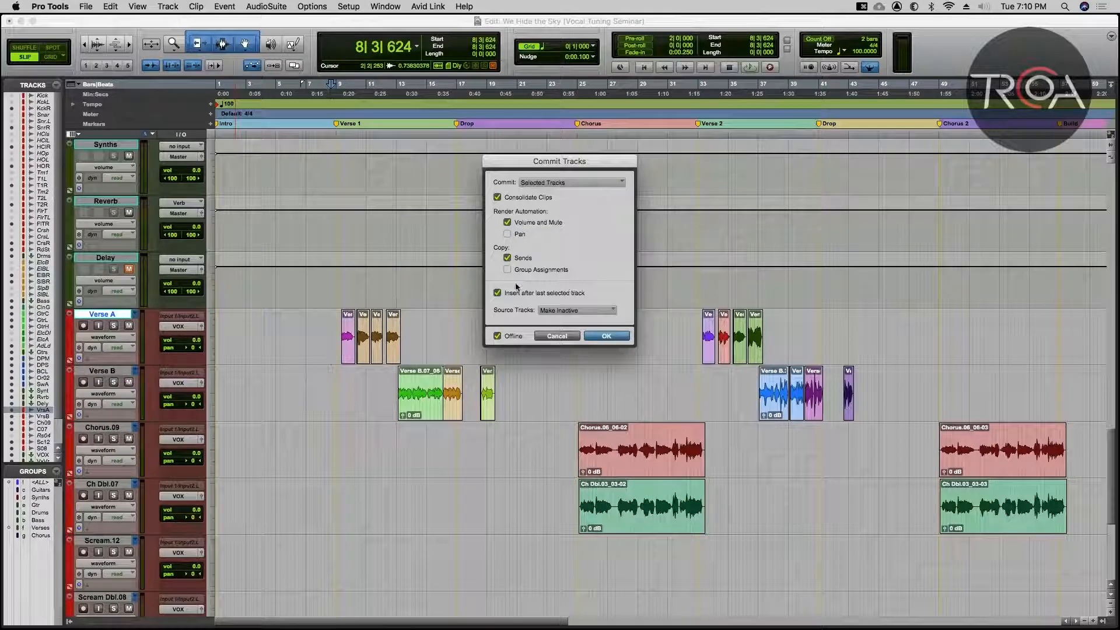
left_click(508, 222)
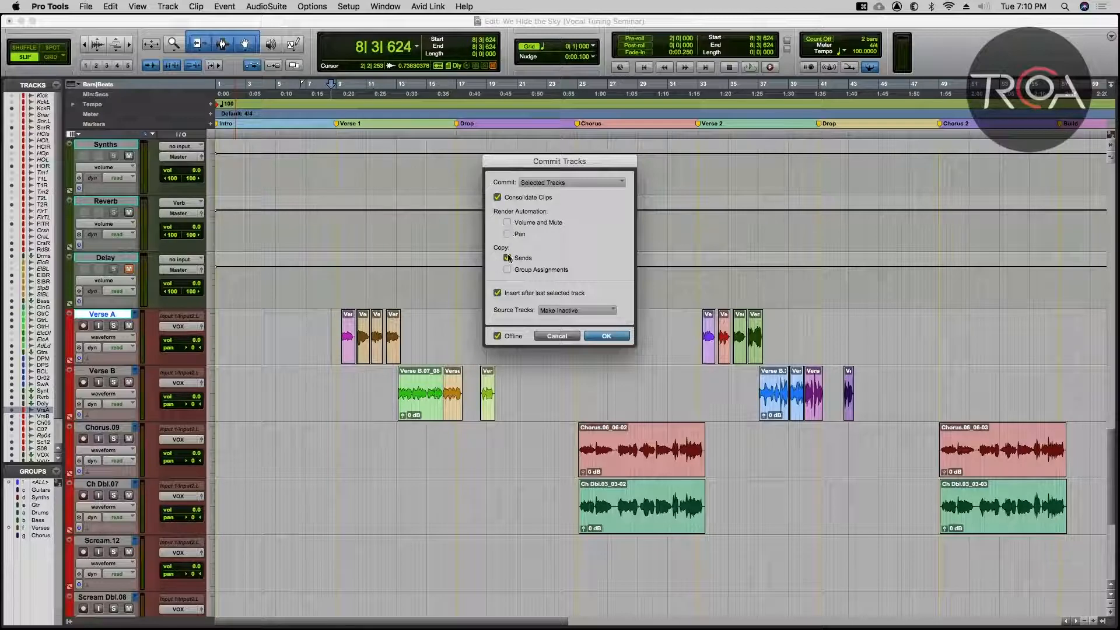
left_click(606, 336)
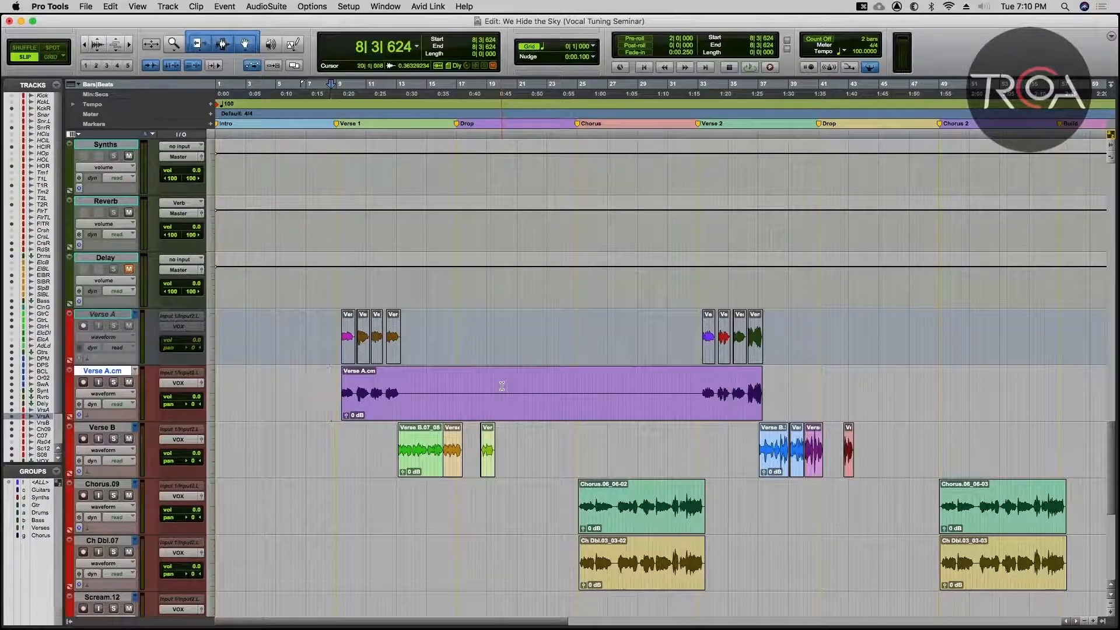
key("super+equal")
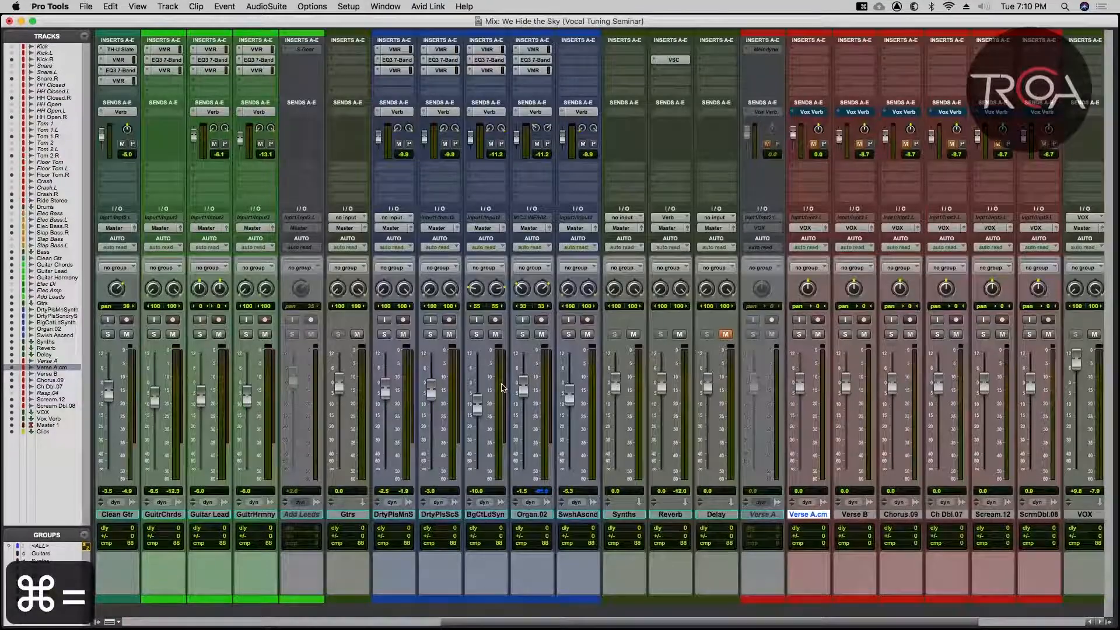
left_click(761, 514)
right_click(767, 514)
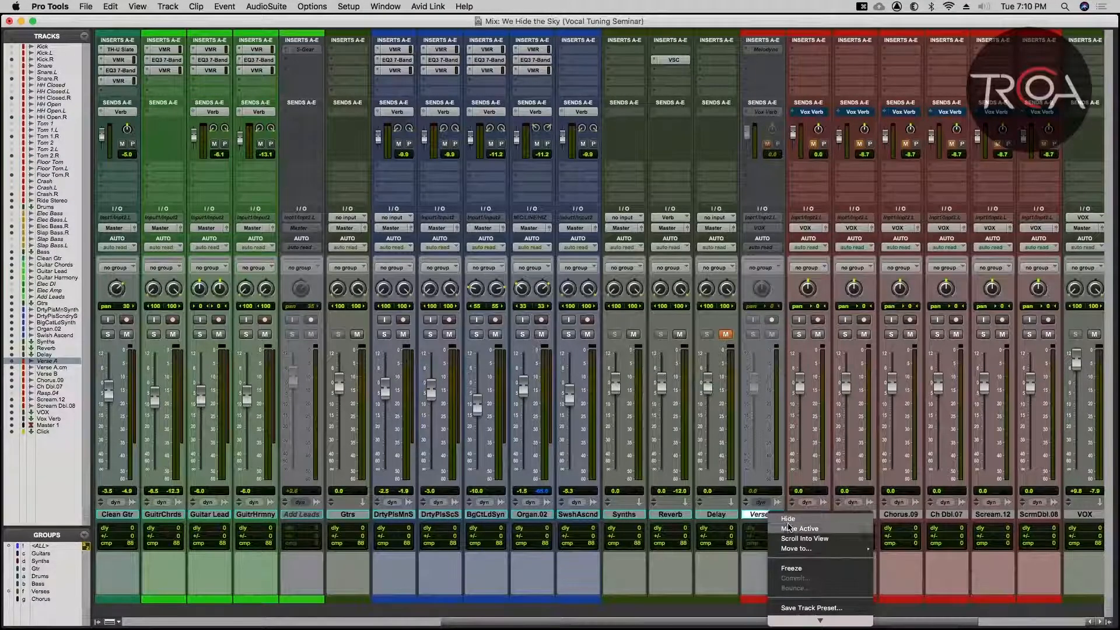
left_click(795, 446)
key("super+equal")
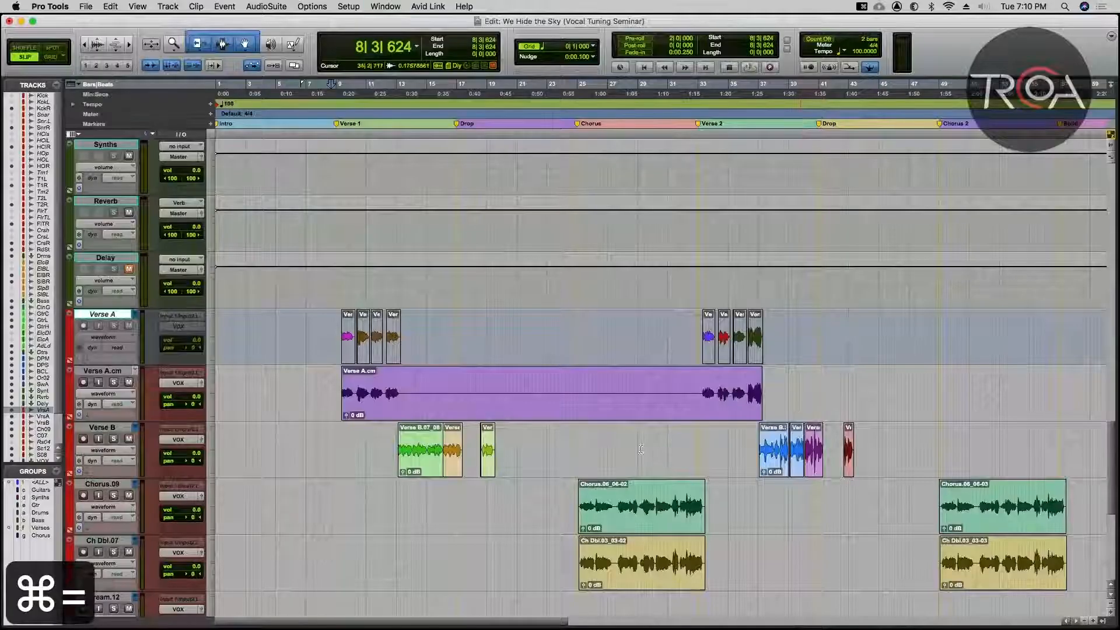
Step: Play the committed Verse A.cm track from just before its first phrase in Verse 1
key("space")
left_click(335, 375)
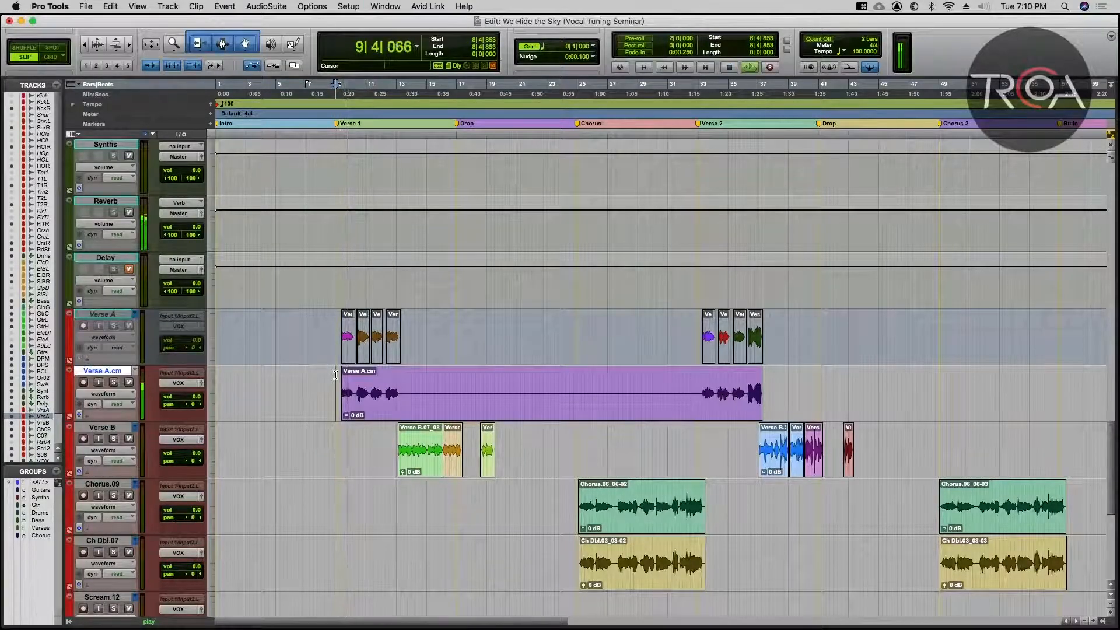
Step: Check the mixer channels while the committed Verse A.cm vocal plays, return to the Edit window and stop playback
key("super+equal")
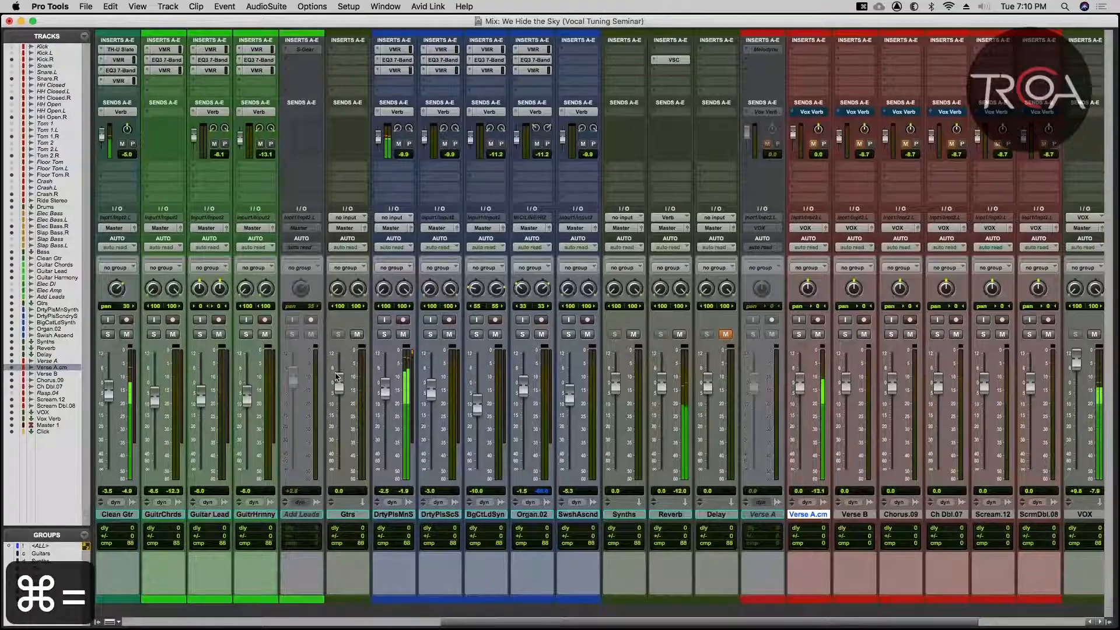
key("super+equal")
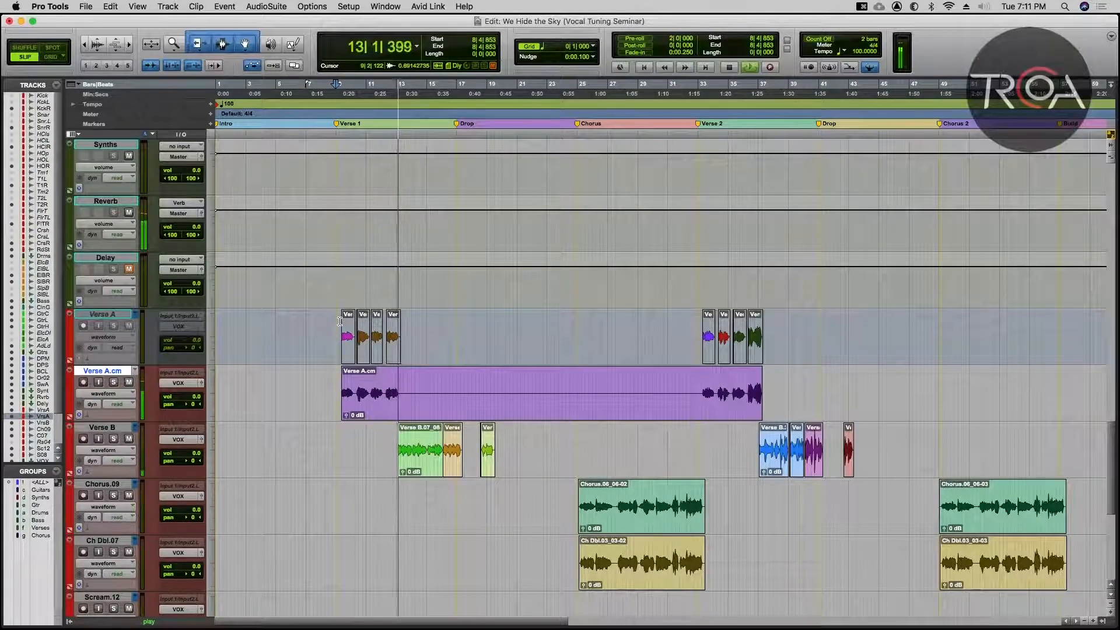
key("space")
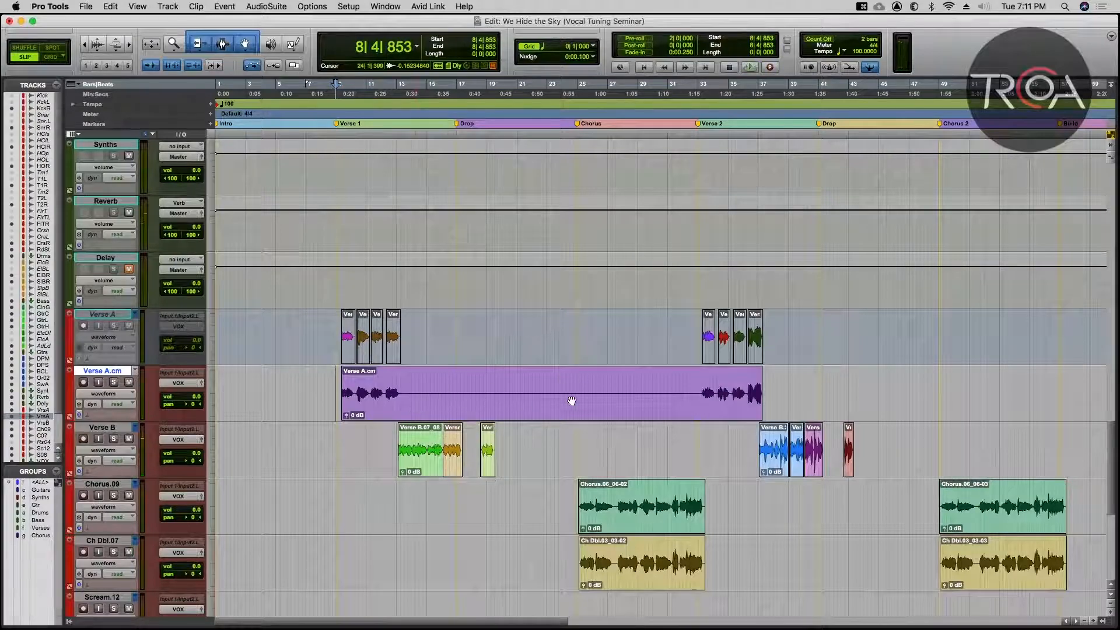
Step: Insert the Antares Auto-Key (mono) plug-in in the free insert slot of the Clean Gtr track in the Mix window
key("super+equal")
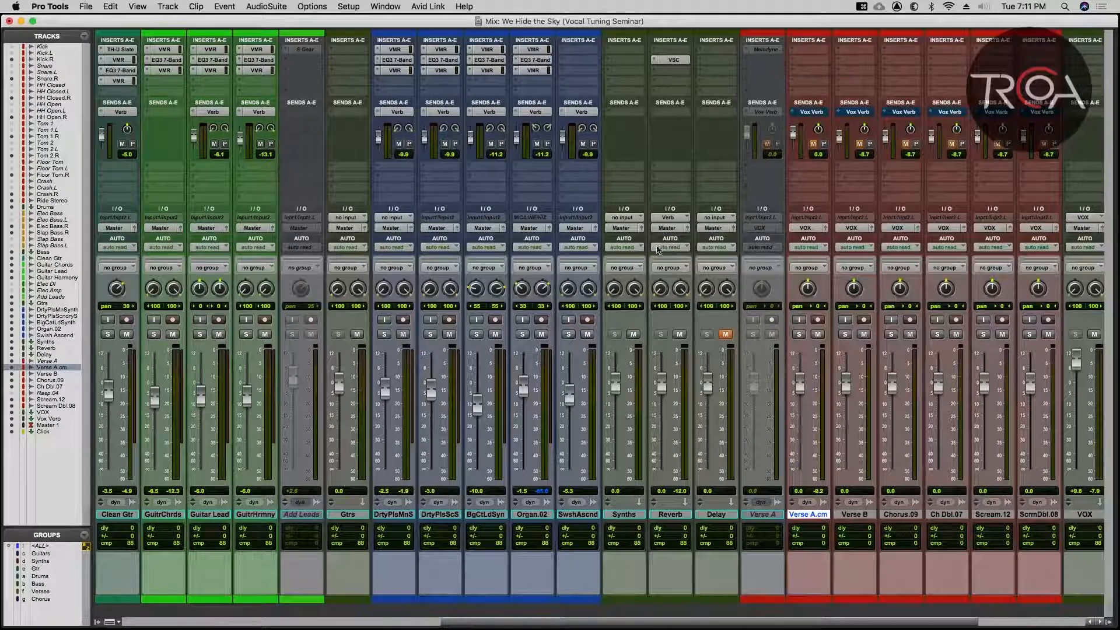
scroll(542, 283, "left", 4)
scroll(542, 283, "left", 3)
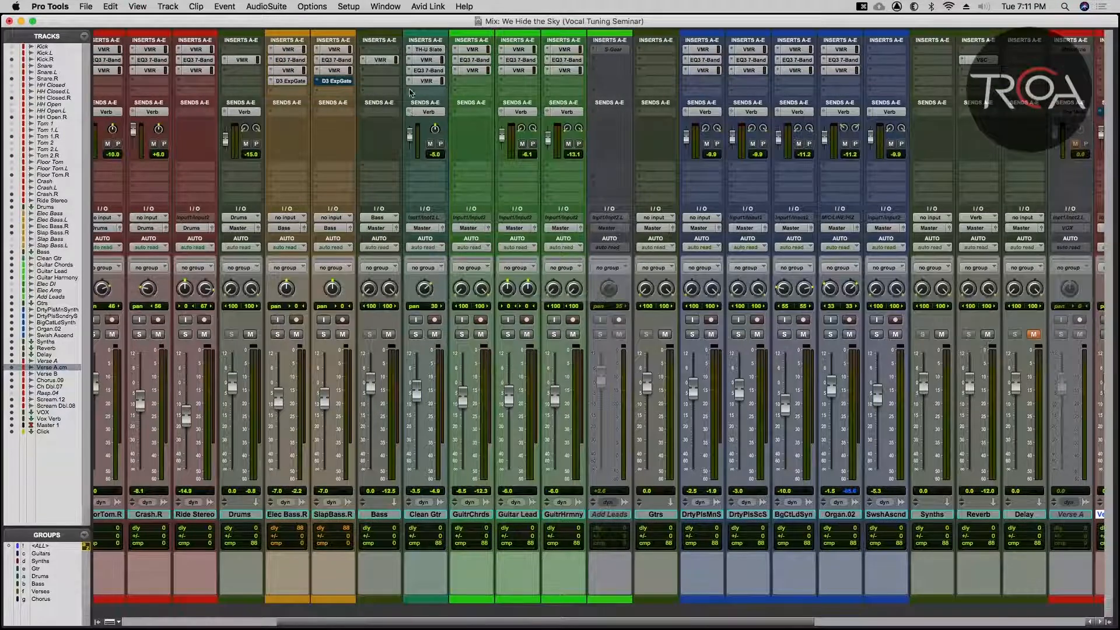
left_click(413, 92)
mouse_move(417, 93)
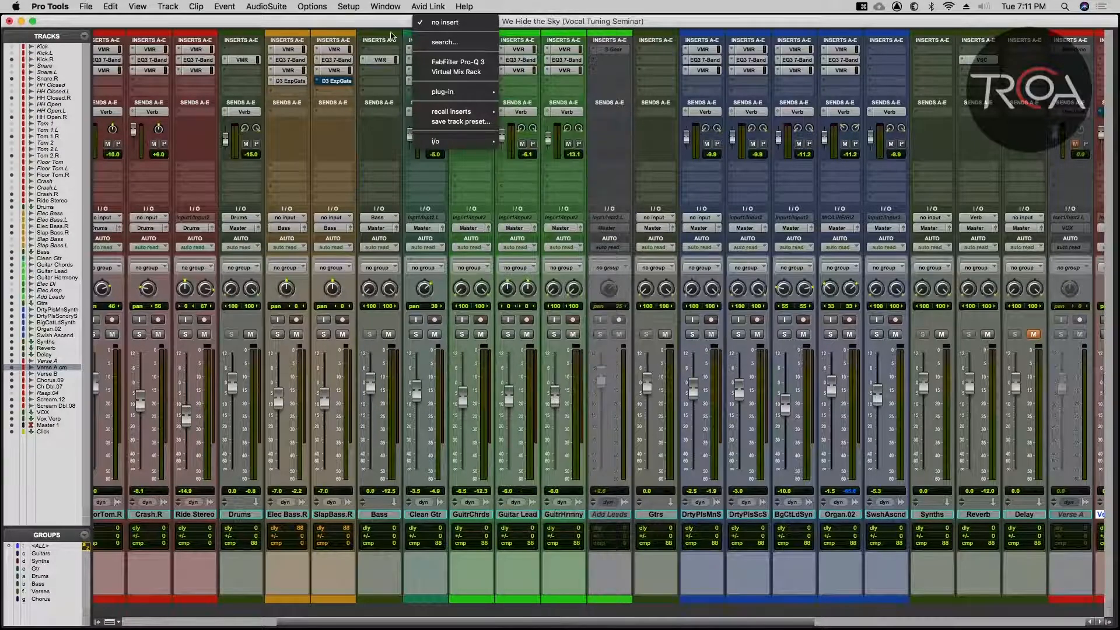
left_click(390, 29)
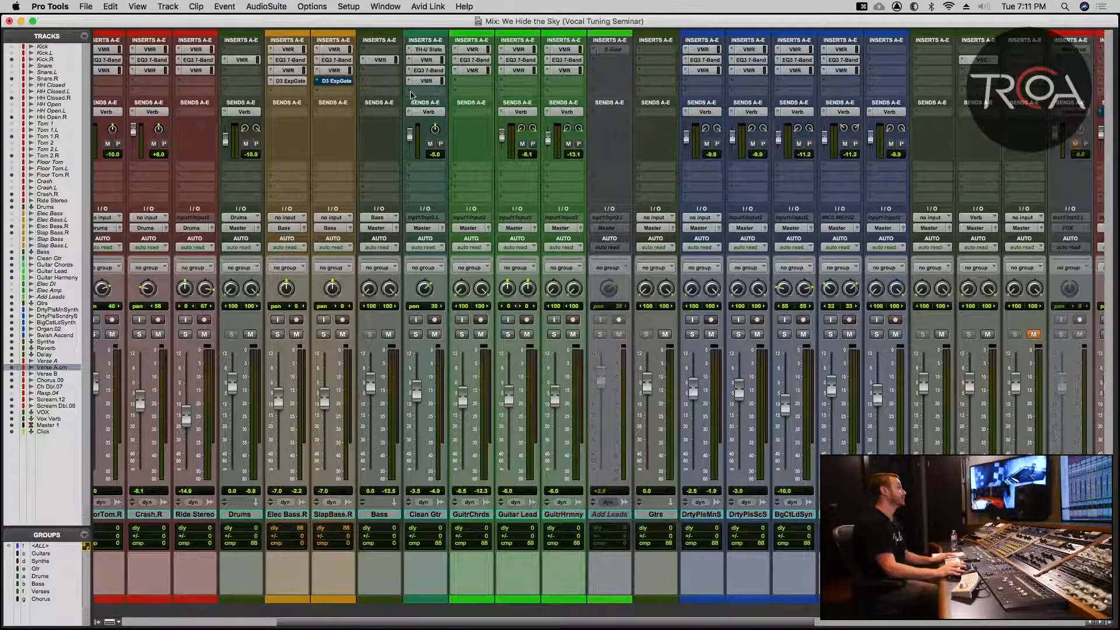
left_click(412, 92)
mouse_move(443, 91)
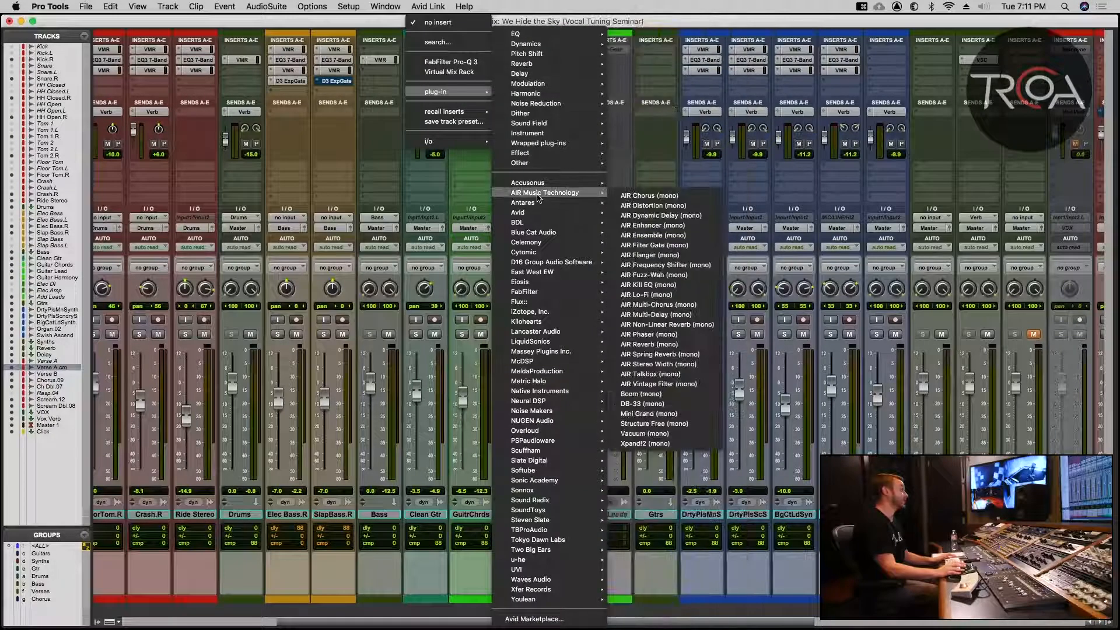
mouse_move(539, 203)
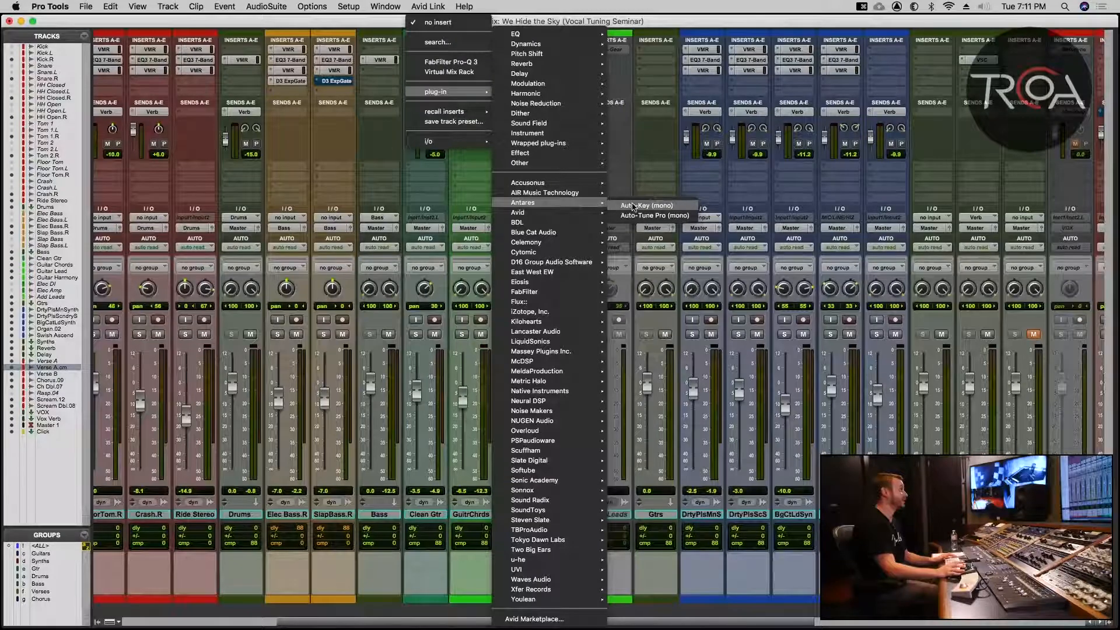
left_click(650, 215)
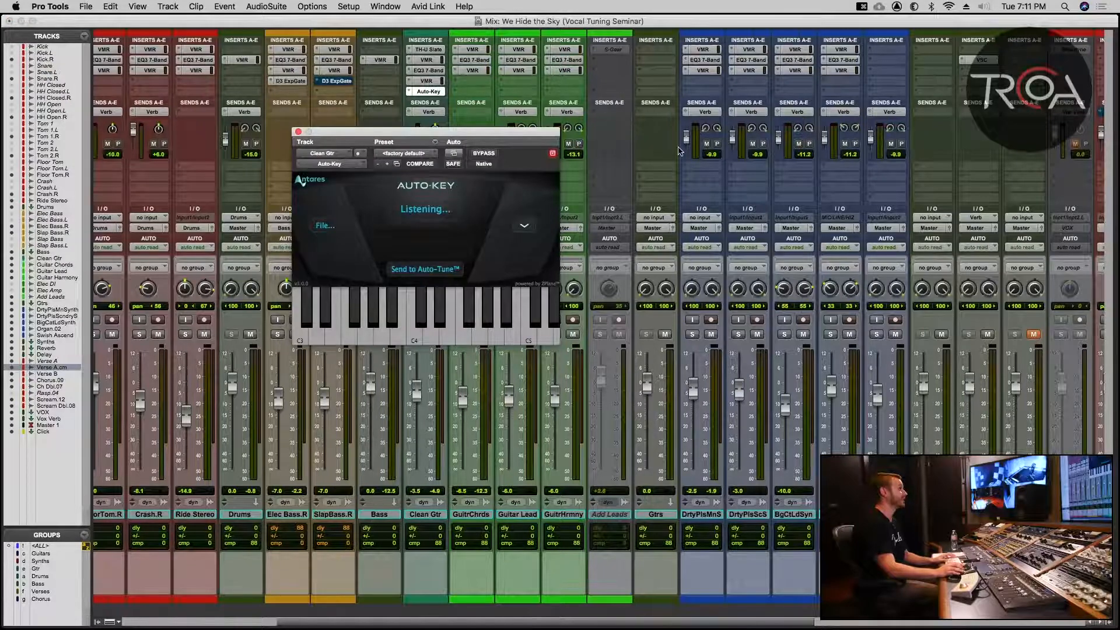
Step: Close Auto-Key and insert Antares Auto-Tune Pro (mono) in the first insert slot of the Verse A.cm track
scroll(622, 150, "right", 5)
scroll(679, 152, "right", 3)
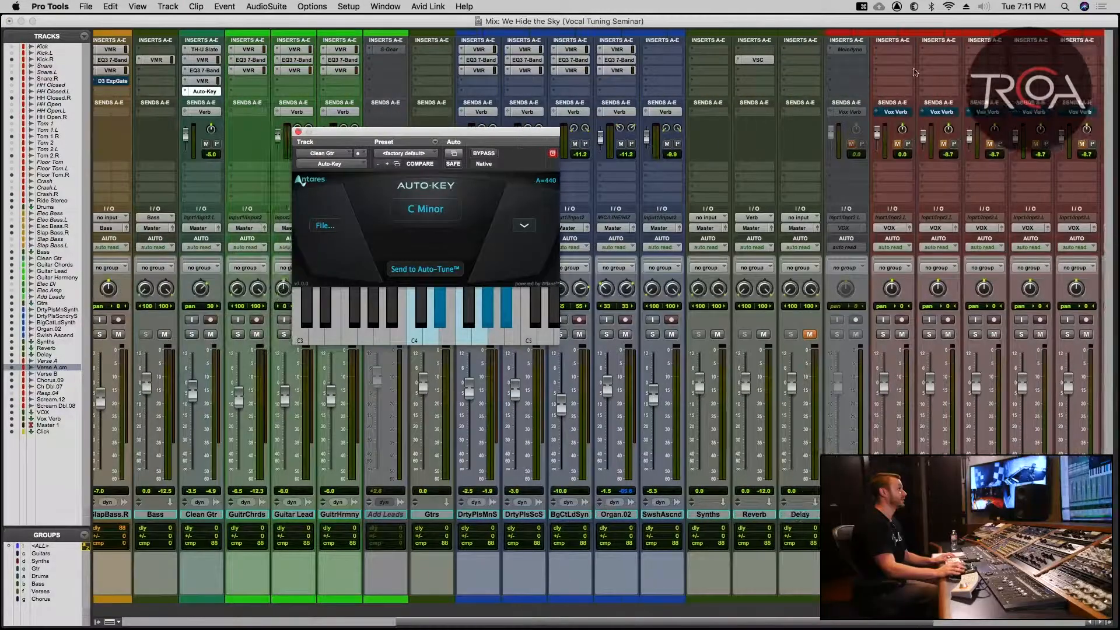
left_click(299, 132)
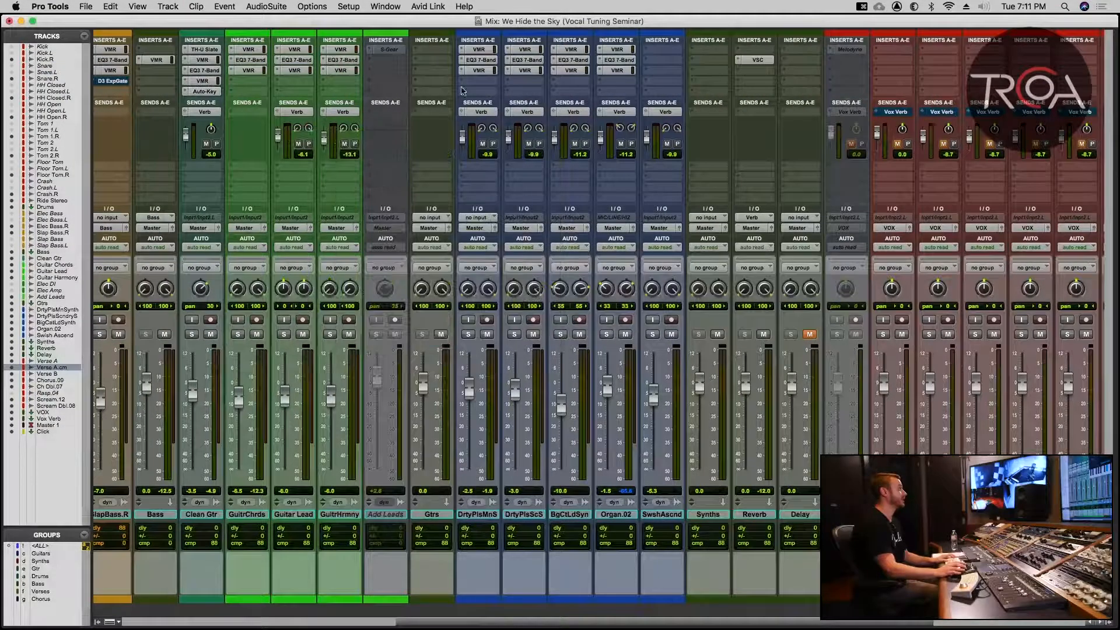
left_click(881, 51)
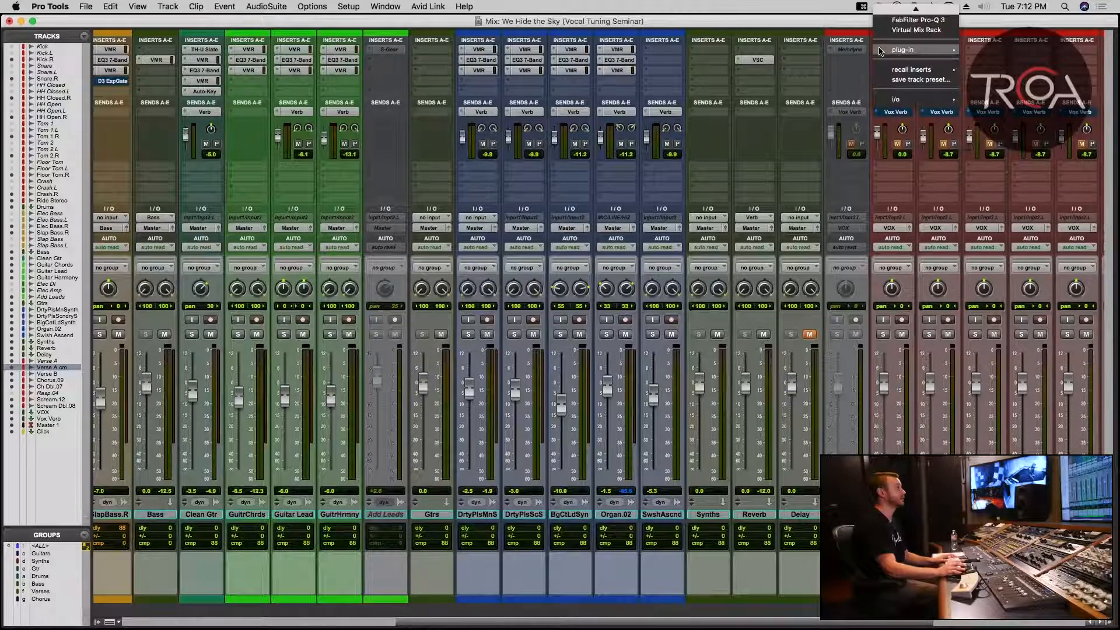
mouse_move(910, 50)
mouse_move(982, 202)
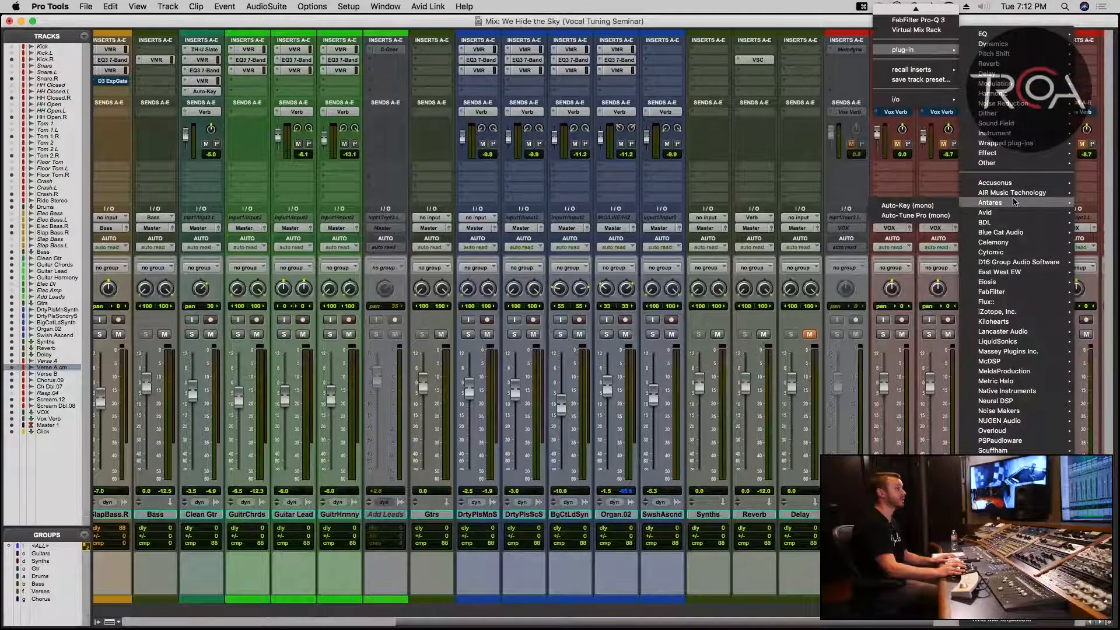
left_click(916, 215)
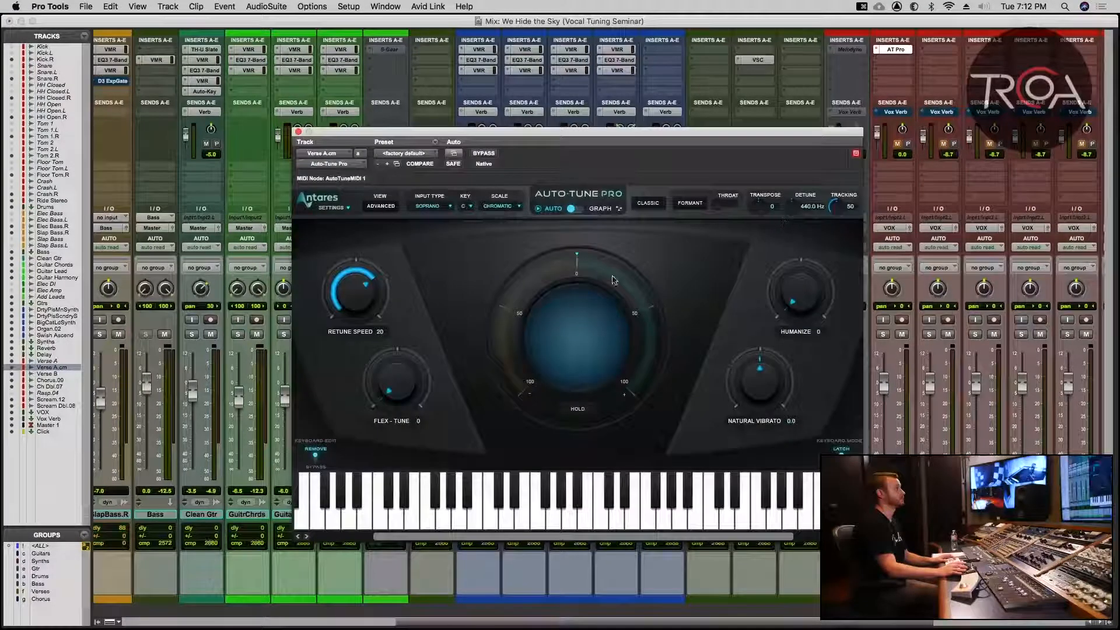
left_click_drag(506, 139, 575, 112)
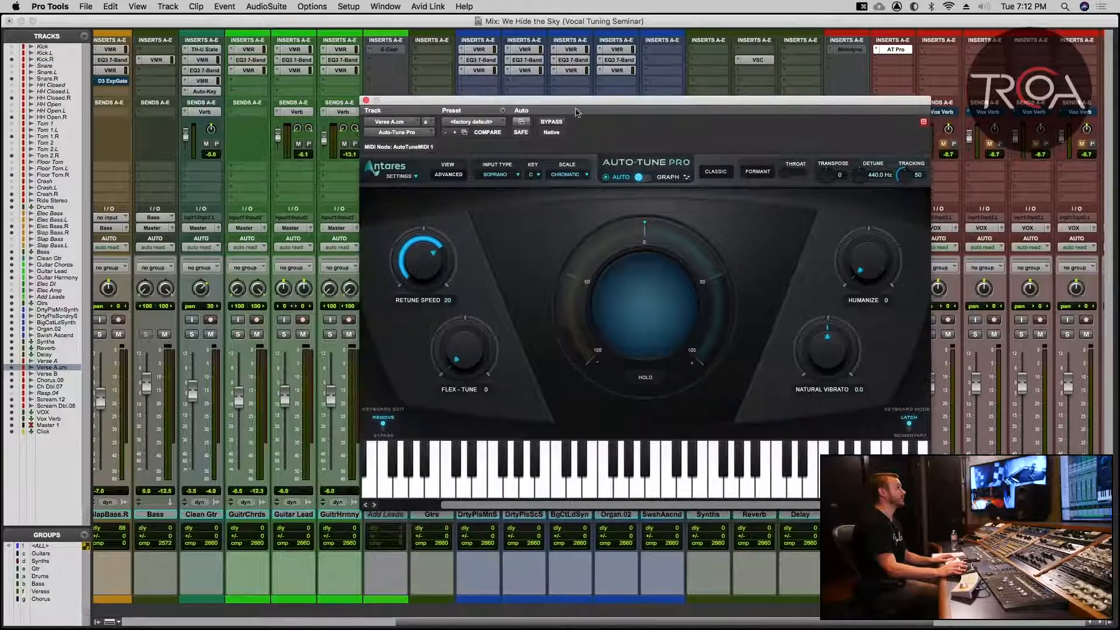
Step: Review Auto-Tune Pro's Auto-Key detection setting and set the input type to Alto/Tenor
left_click(402, 177)
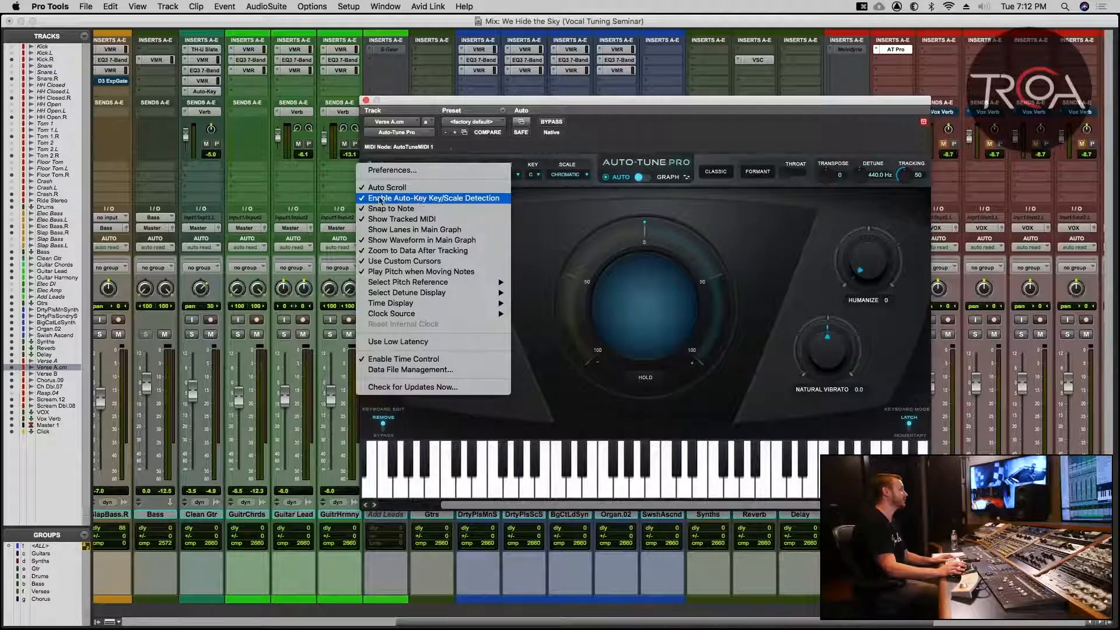
left_click(464, 147)
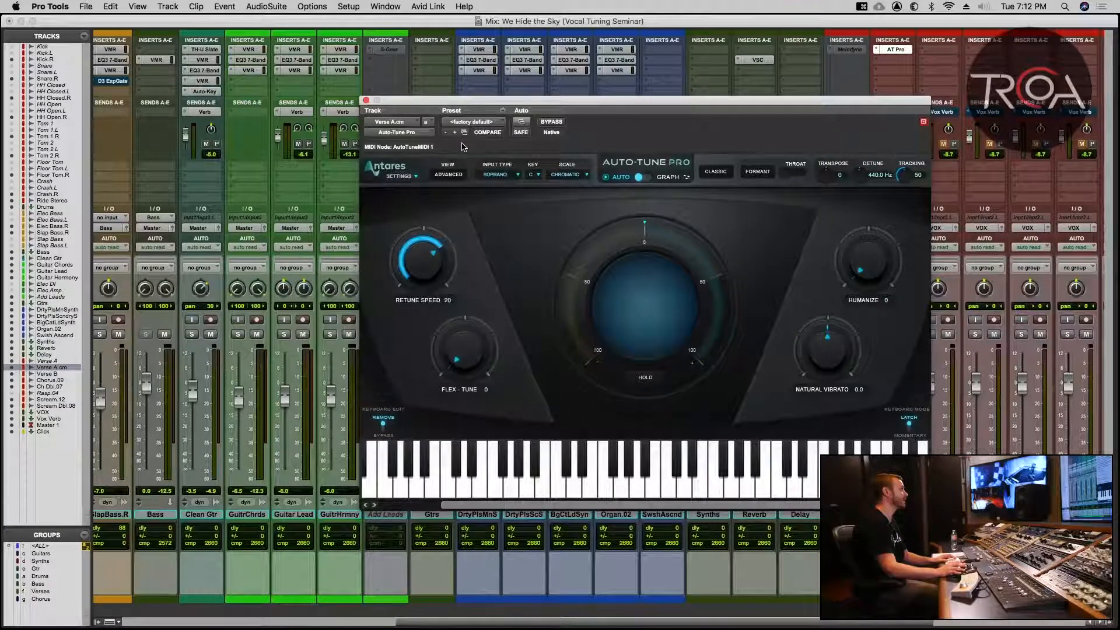
left_click(519, 178)
left_click(516, 164)
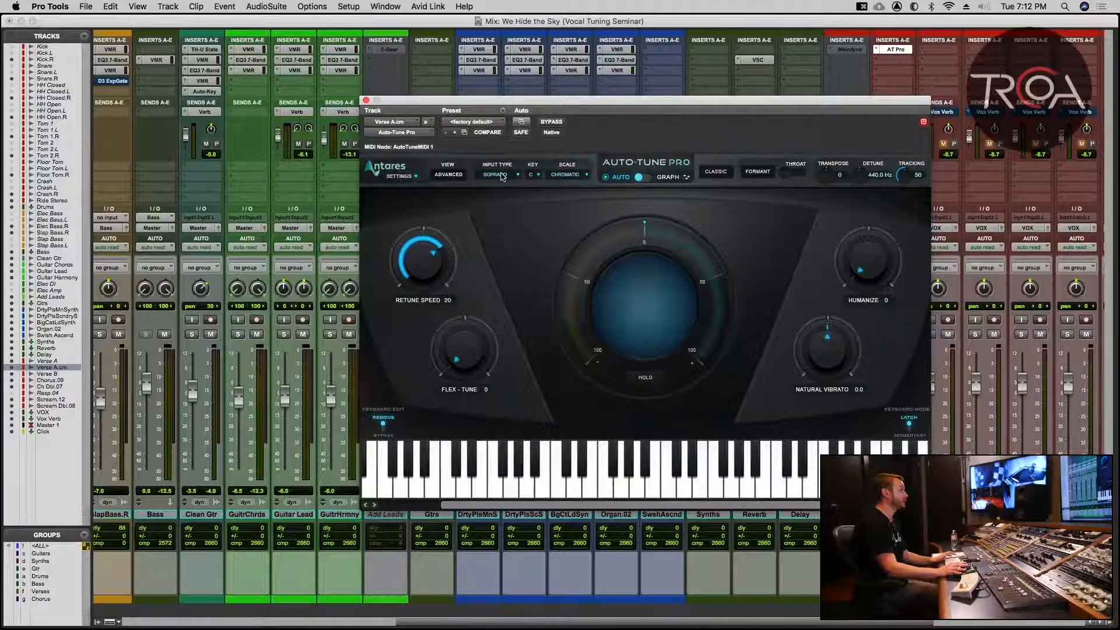
left_click(502, 177)
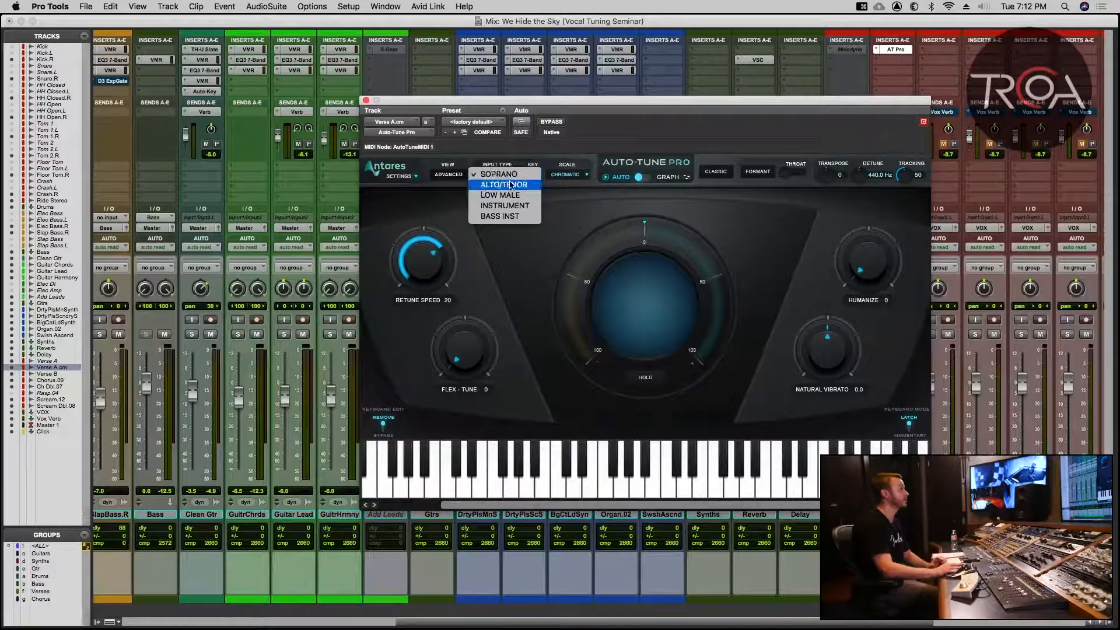
left_click(505, 185)
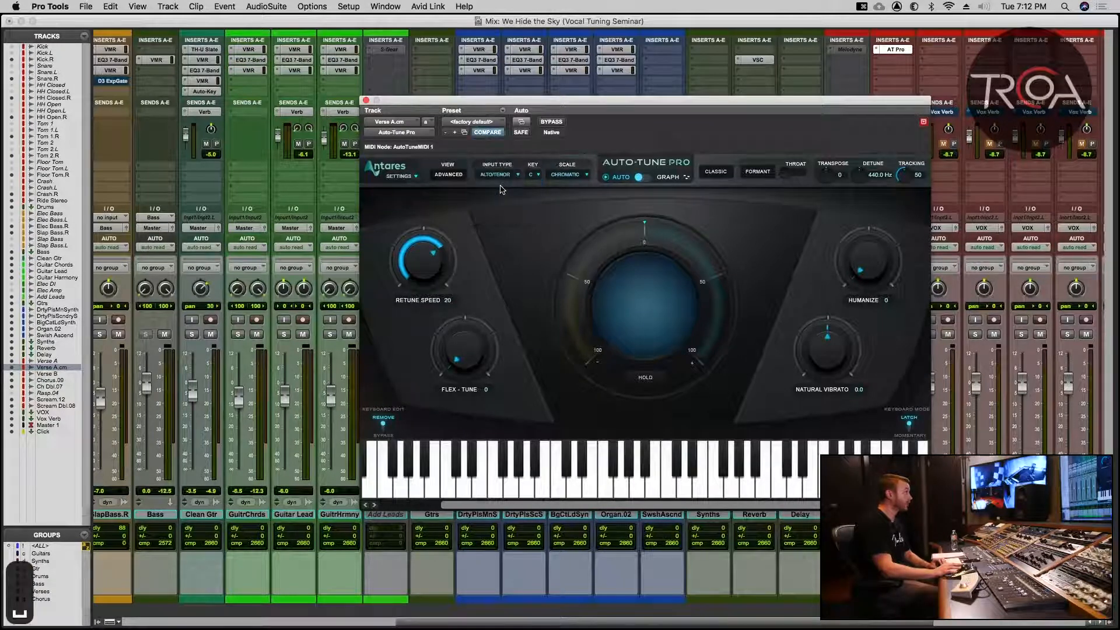
left_click(505, 175)
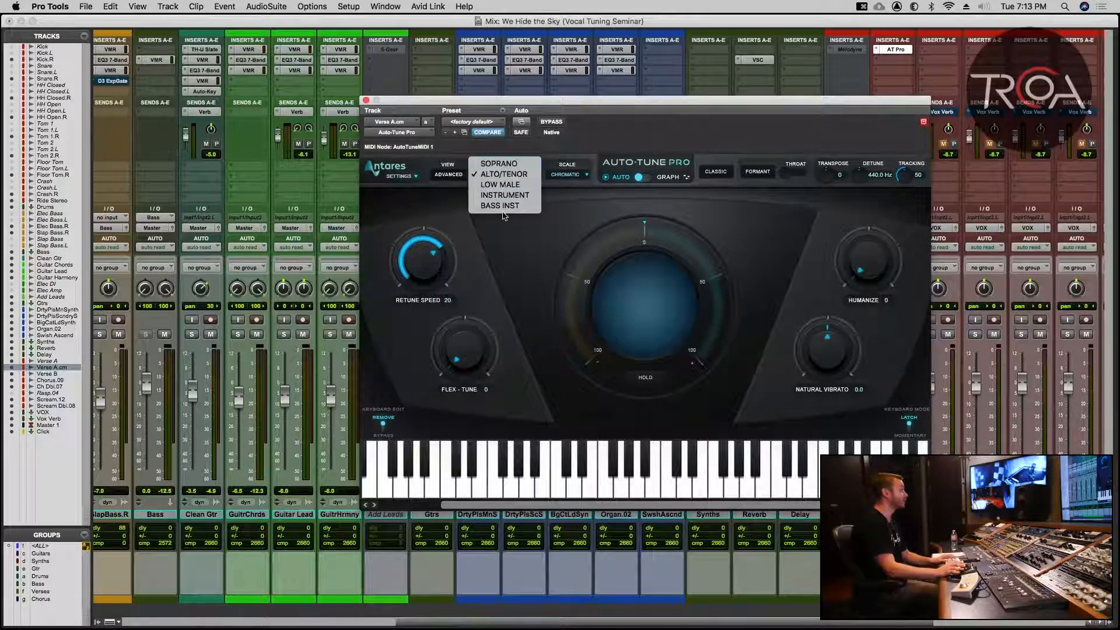
left_click(499, 178)
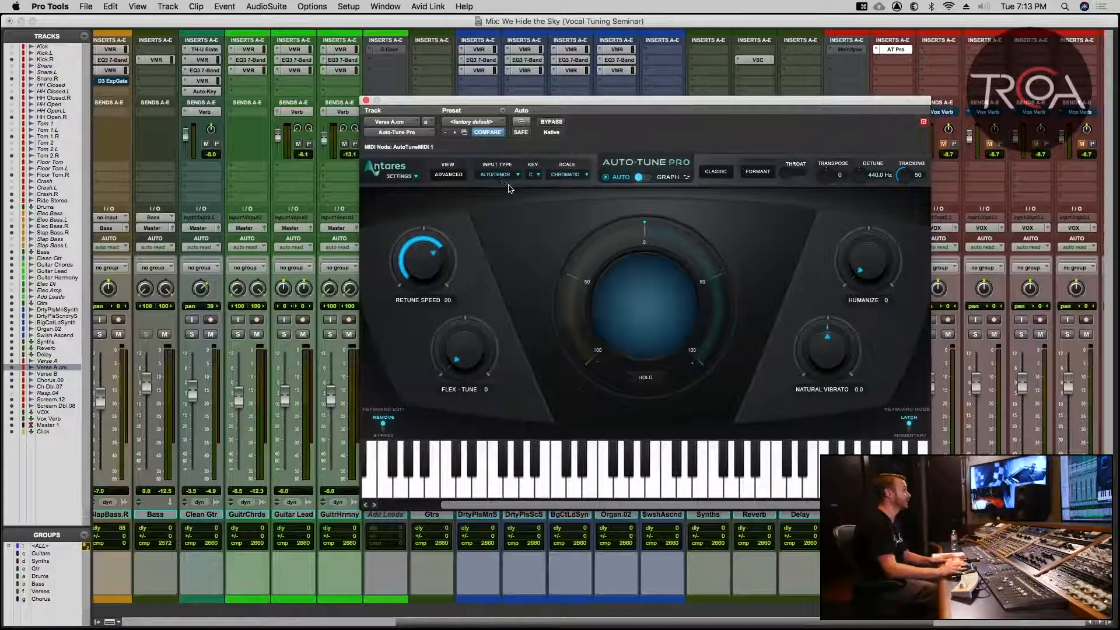
Step: Try D minor and D major as Auto-Tune Pro's key and scale, restore C chromatic, and close the plug-in
left_click(533, 175)
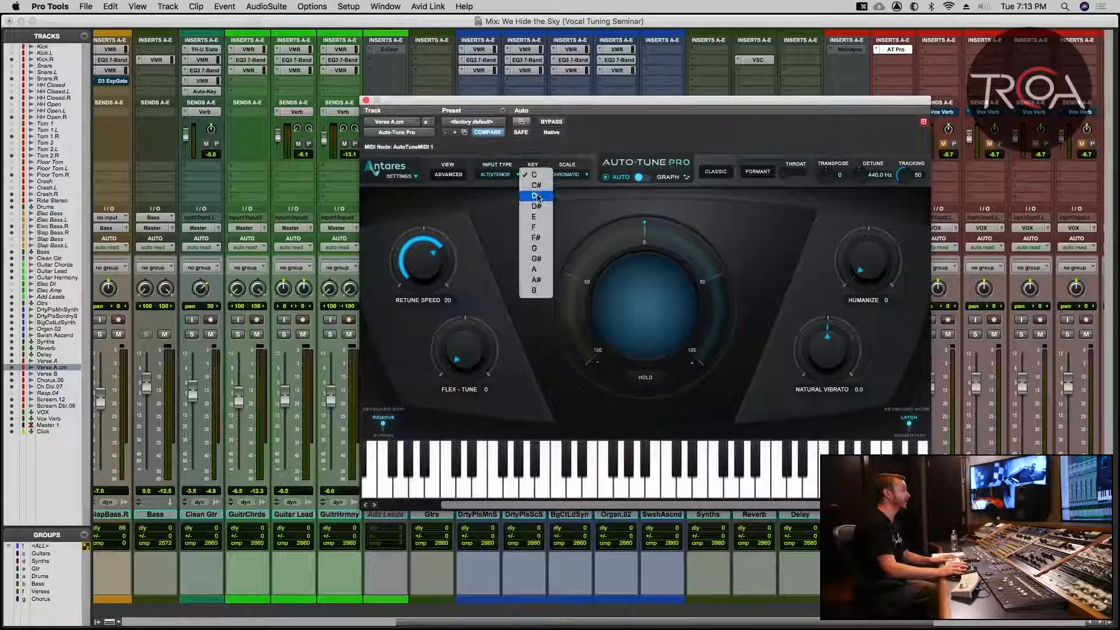
left_click(557, 176)
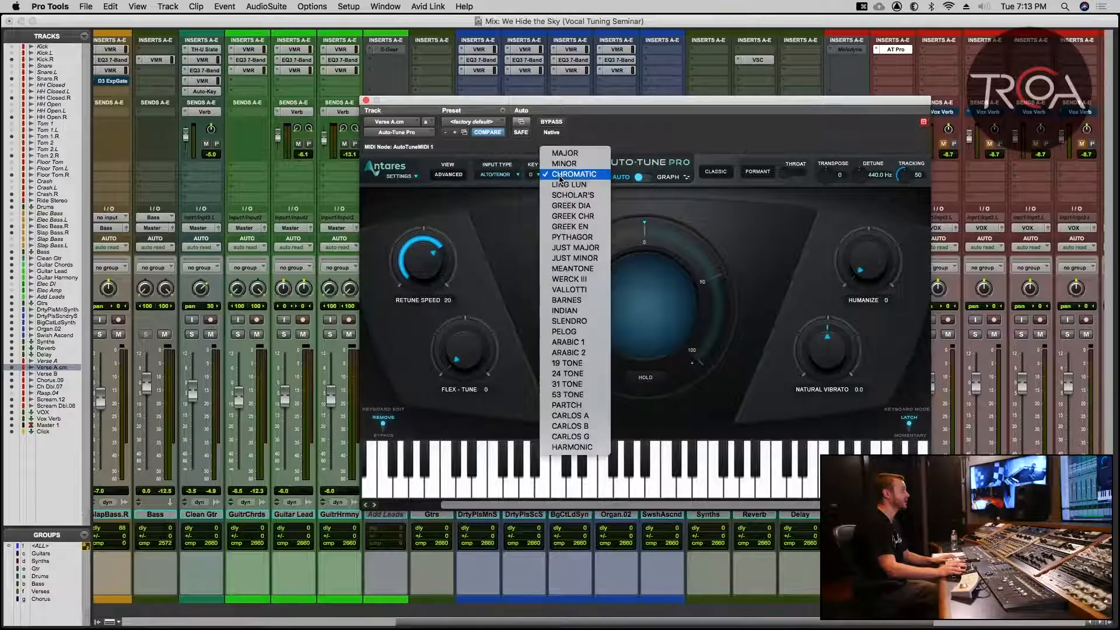
left_click(564, 163)
left_click(570, 175)
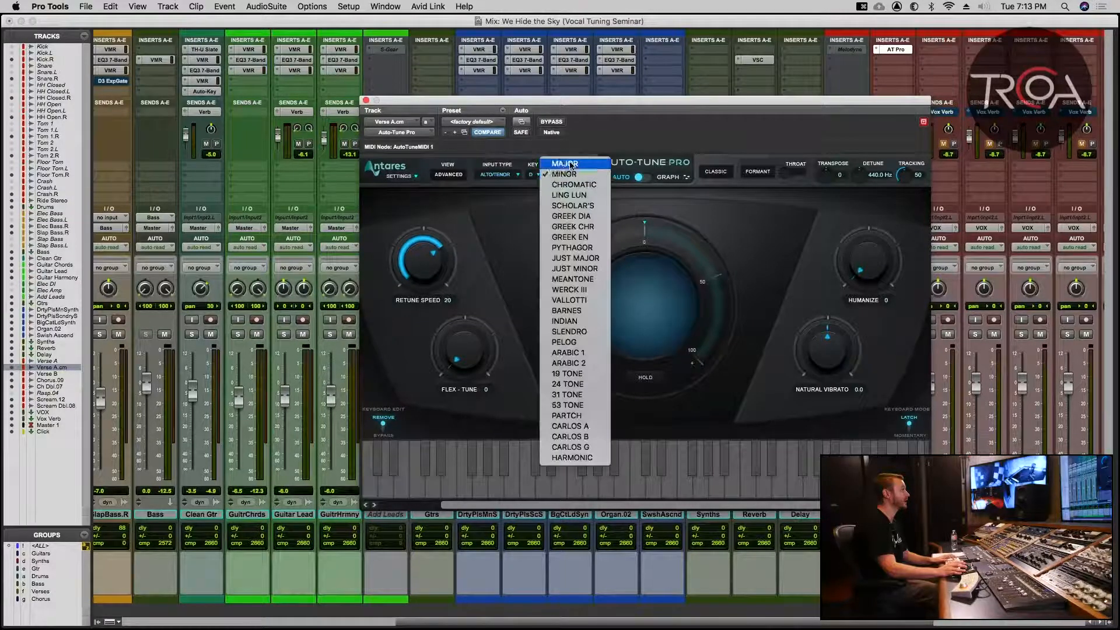
left_click(564, 164)
left_click(532, 175)
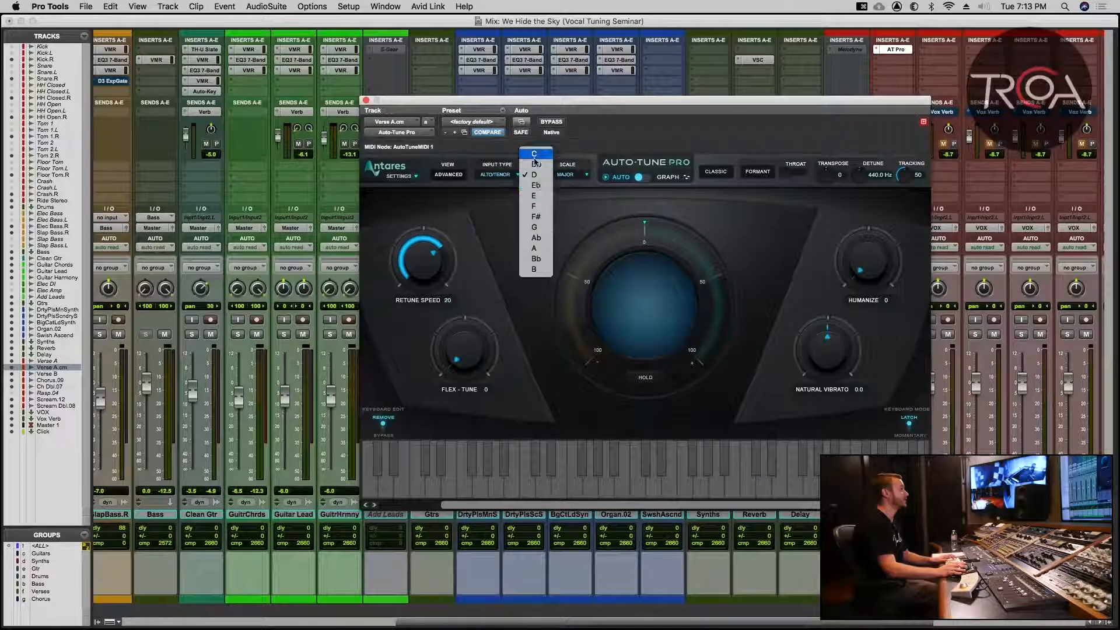
left_click(534, 153)
left_click(570, 175)
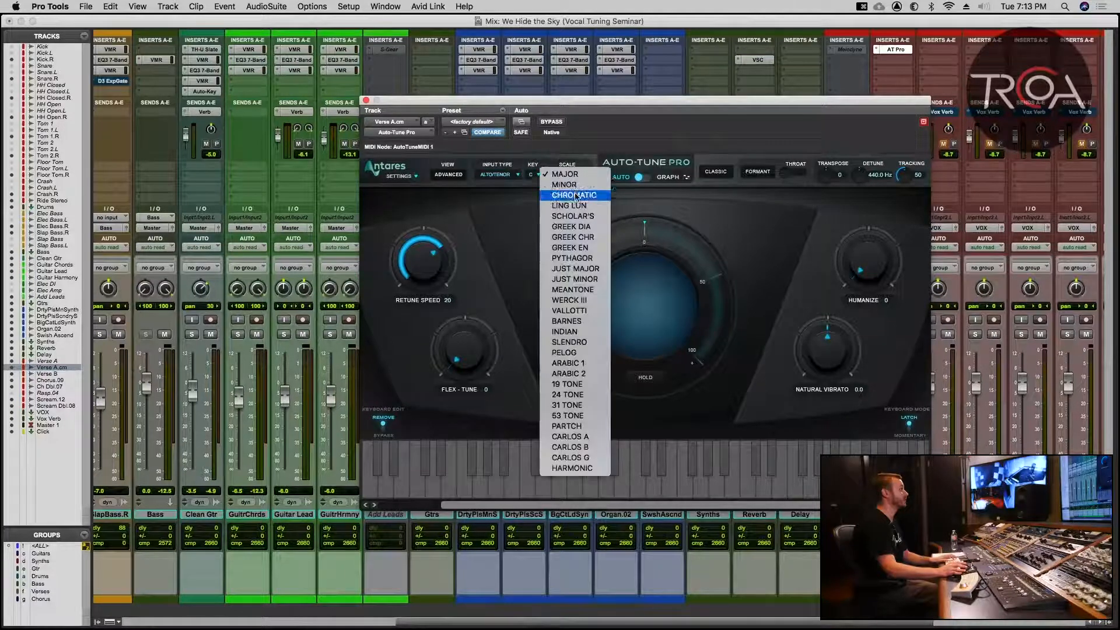
left_click(572, 195)
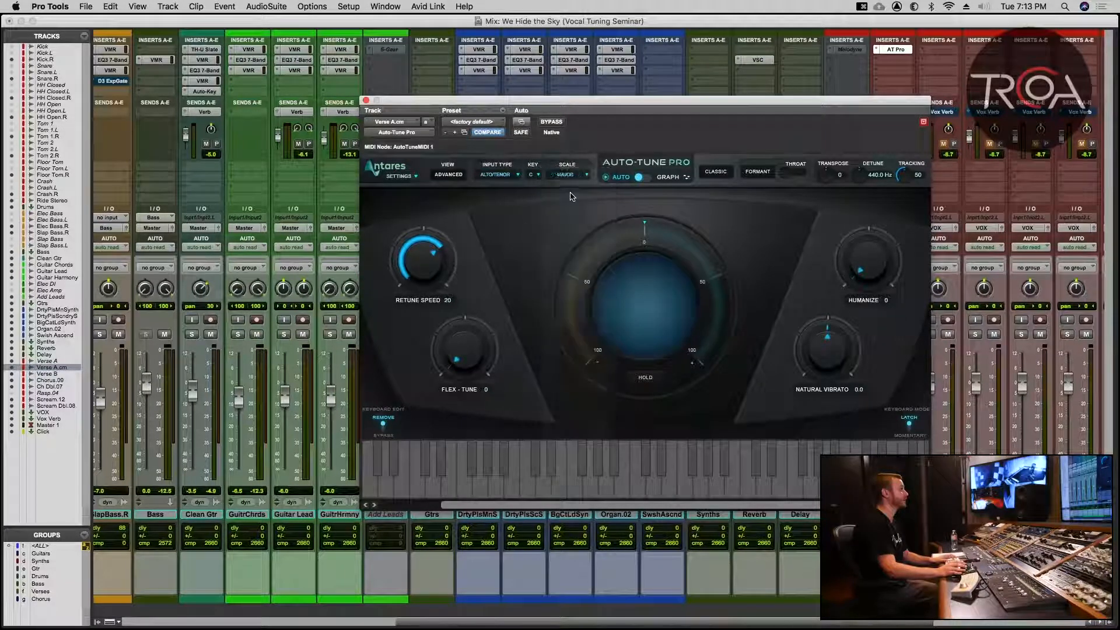
left_click(366, 101)
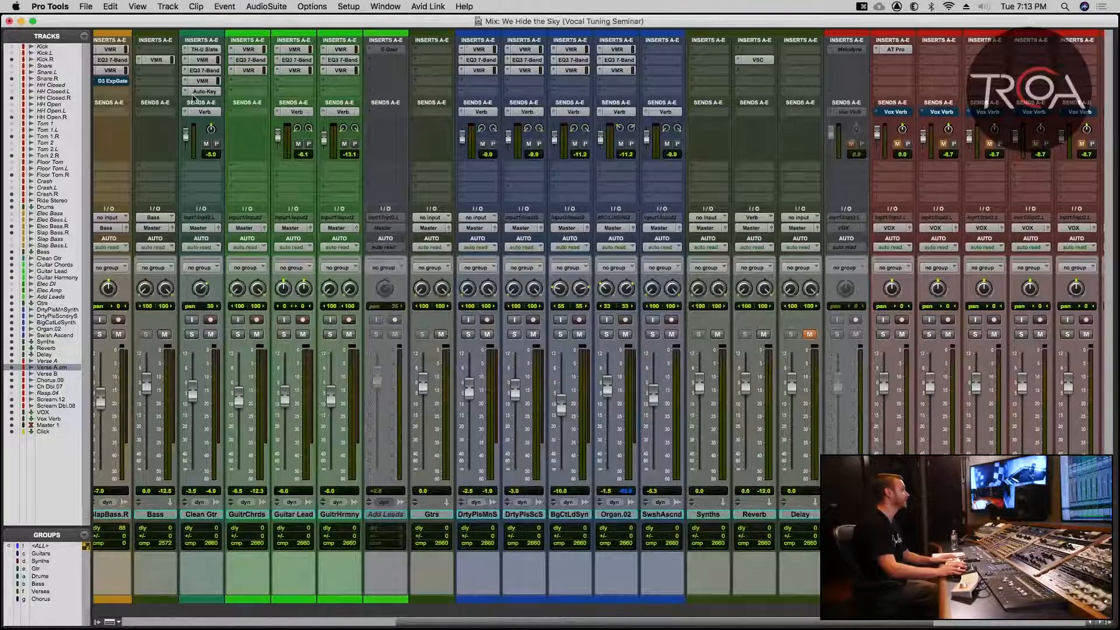
Step: Detect the key of the soloed Clean Gtr track with Auto-Key and send it to Auto-Tune Pro on Verse A.cm
left_click(197, 92)
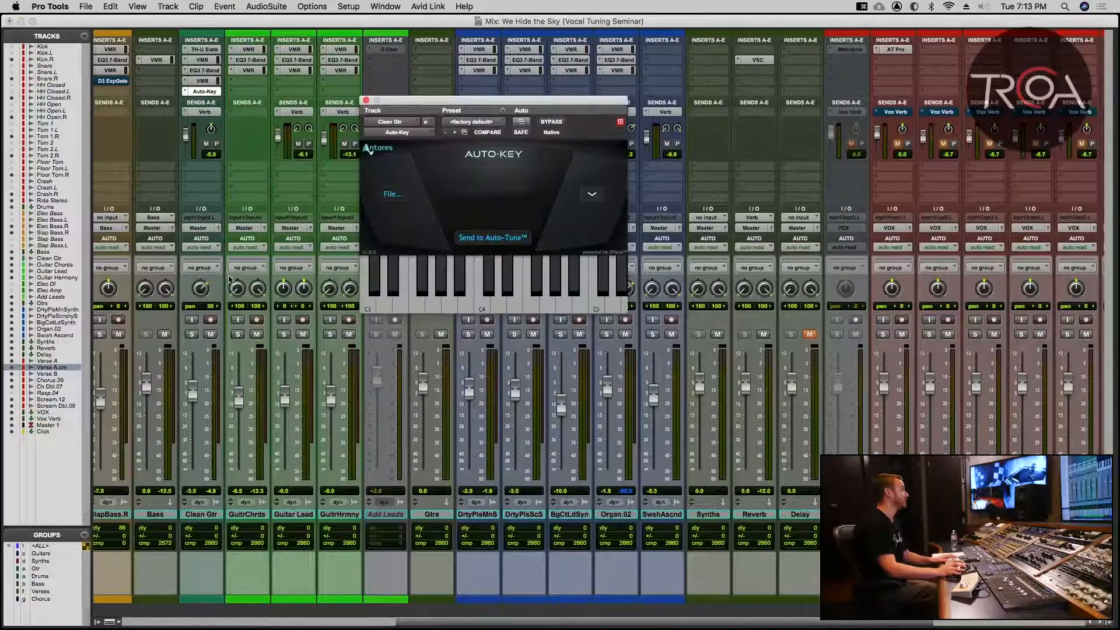
left_click(192, 334)
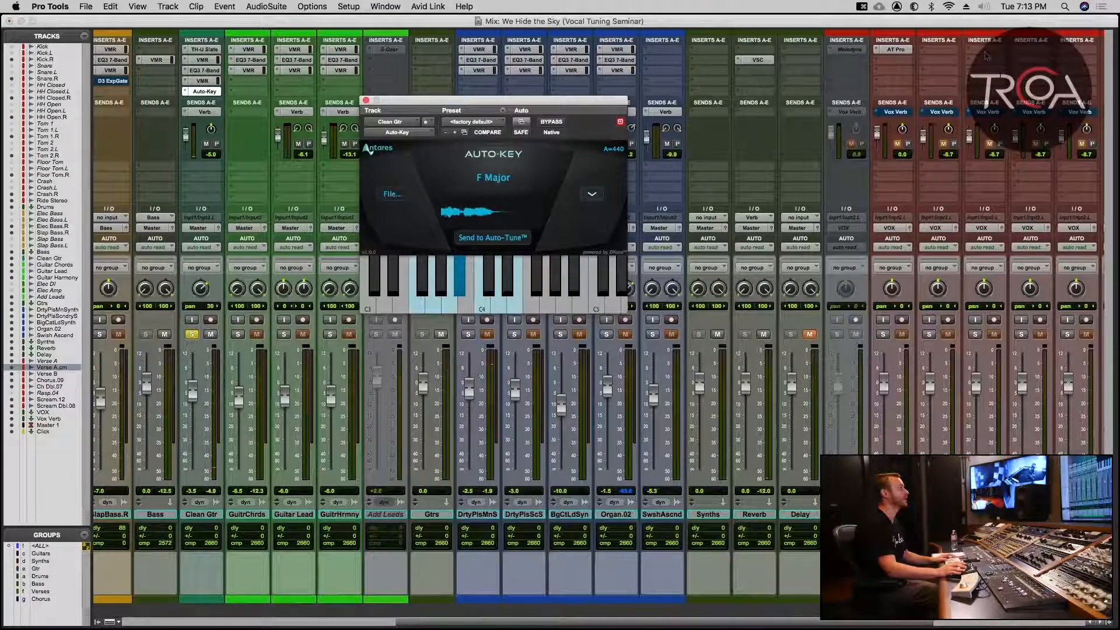
left_click(723, 133)
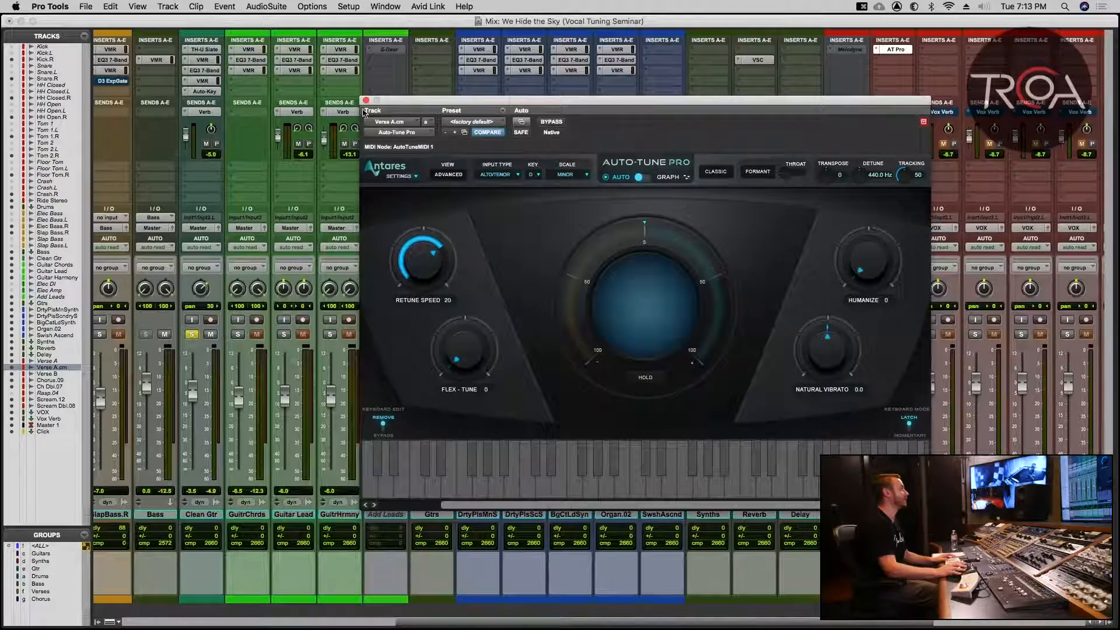
left_click(366, 101)
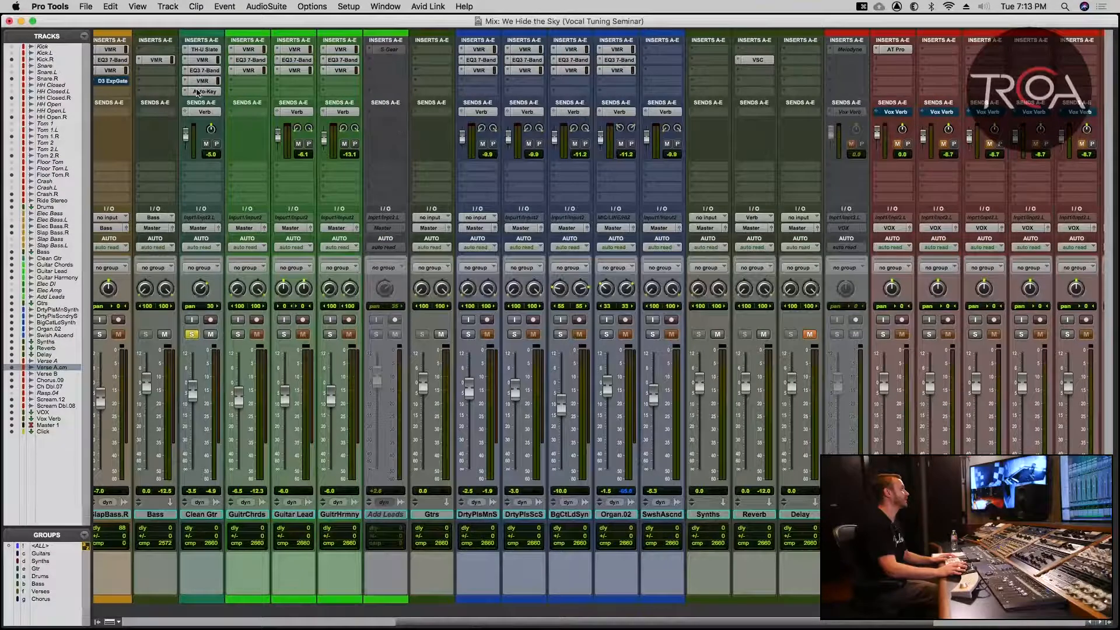
Step: Remove the Auto-Key plug-in from the Clean Gtr track and unsolo the track
left_click(198, 92)
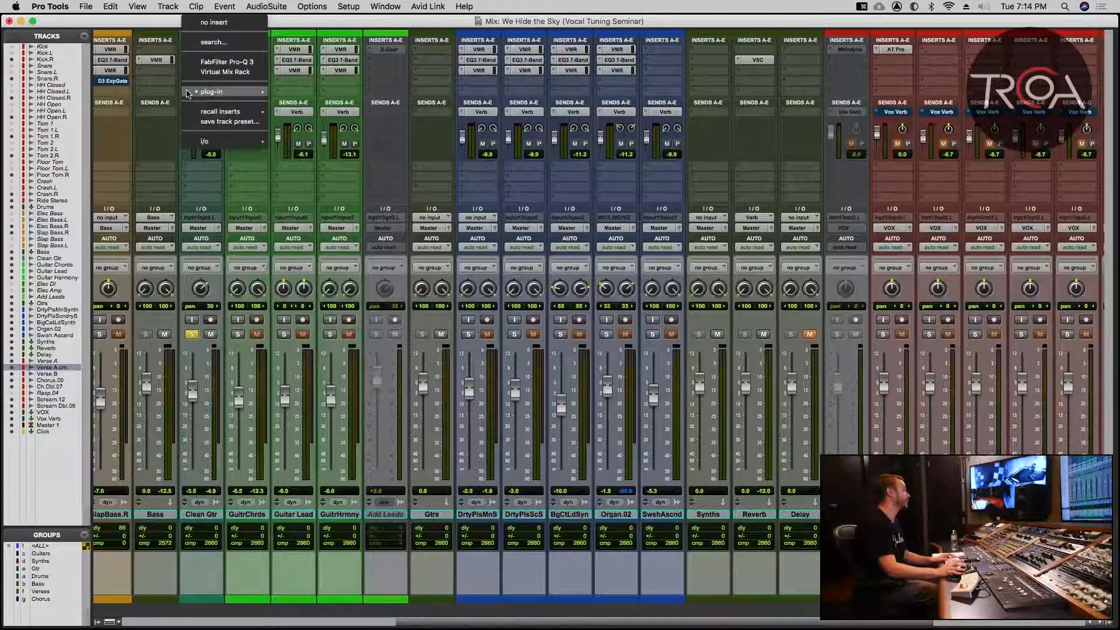
left_click(204, 26)
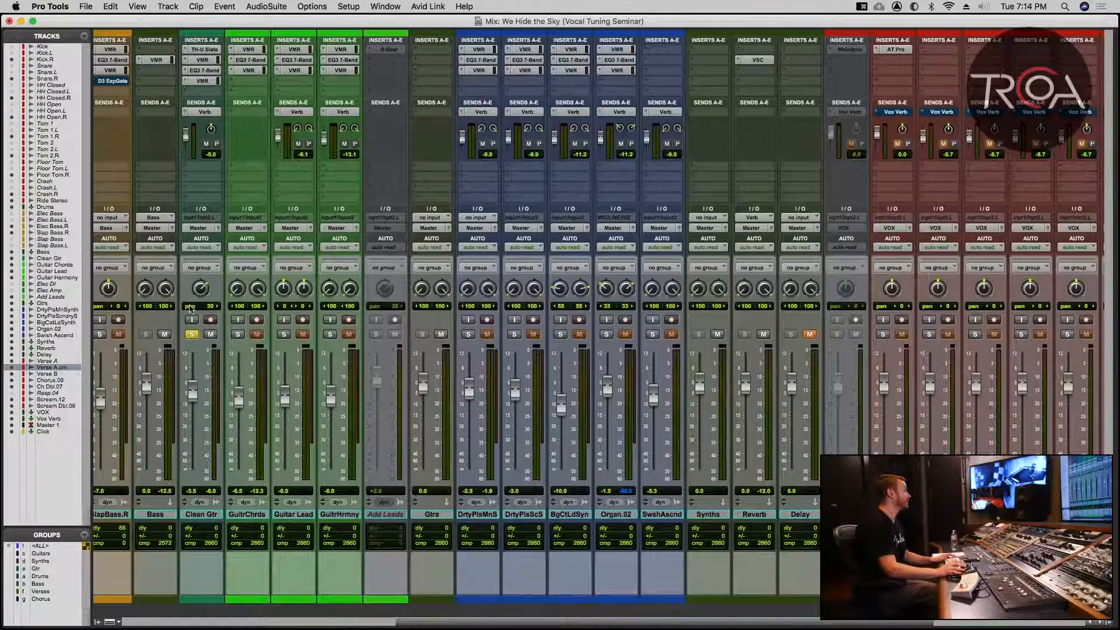
left_click(193, 333)
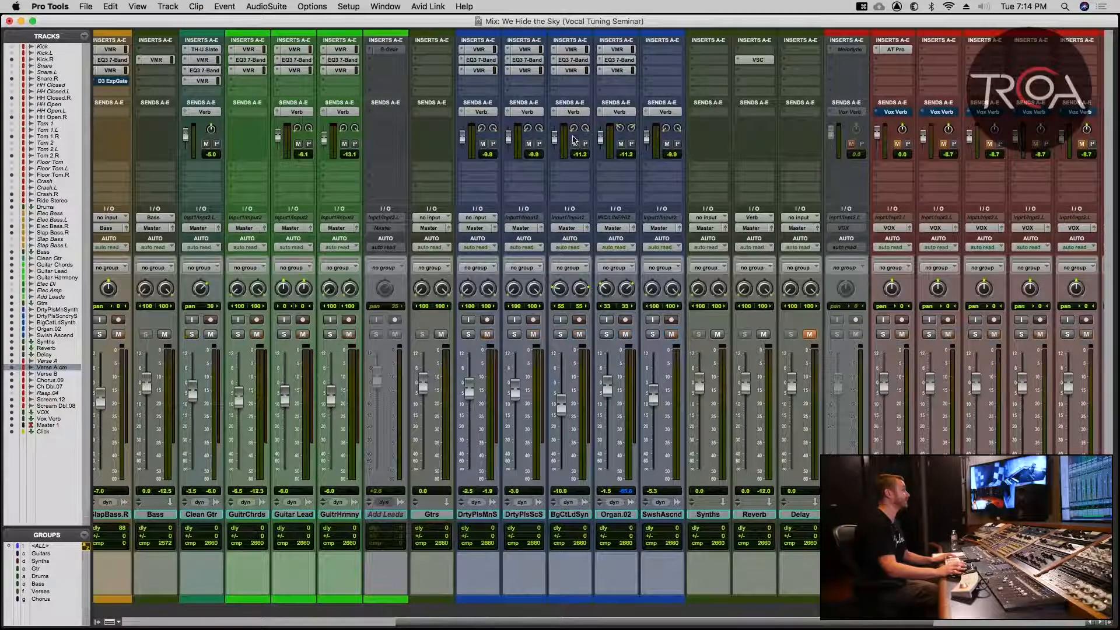
Step: Check Auto-Tune Pro on Verse A.cm, switch to the Edit window, close the plug-in and display the Inserts A-E column
left_click(897, 50)
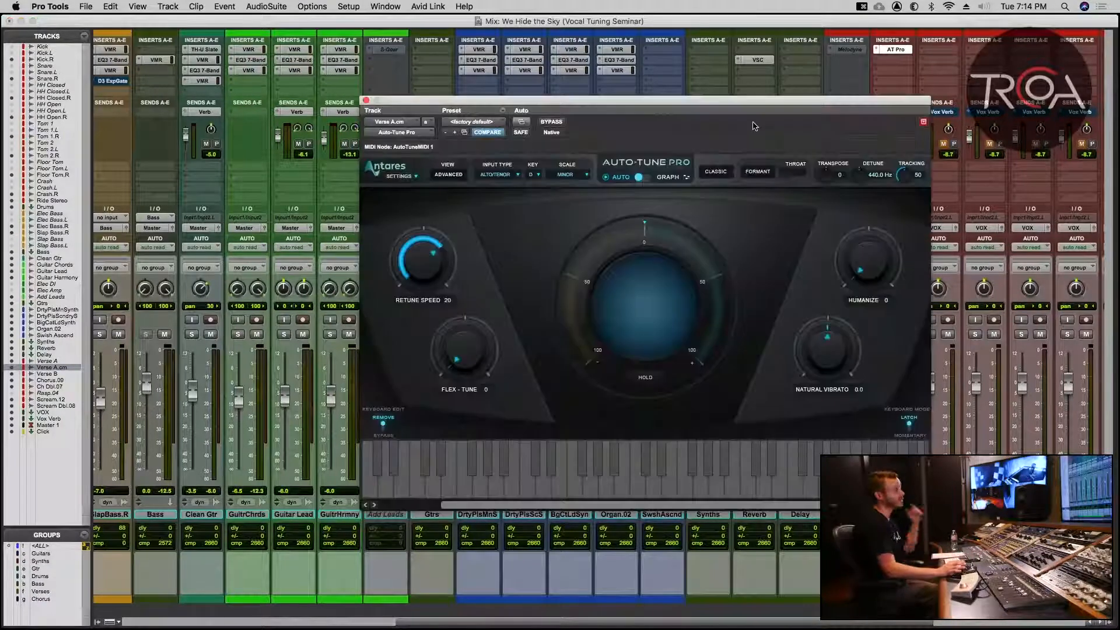
left_click_drag(711, 104, 560, 90)
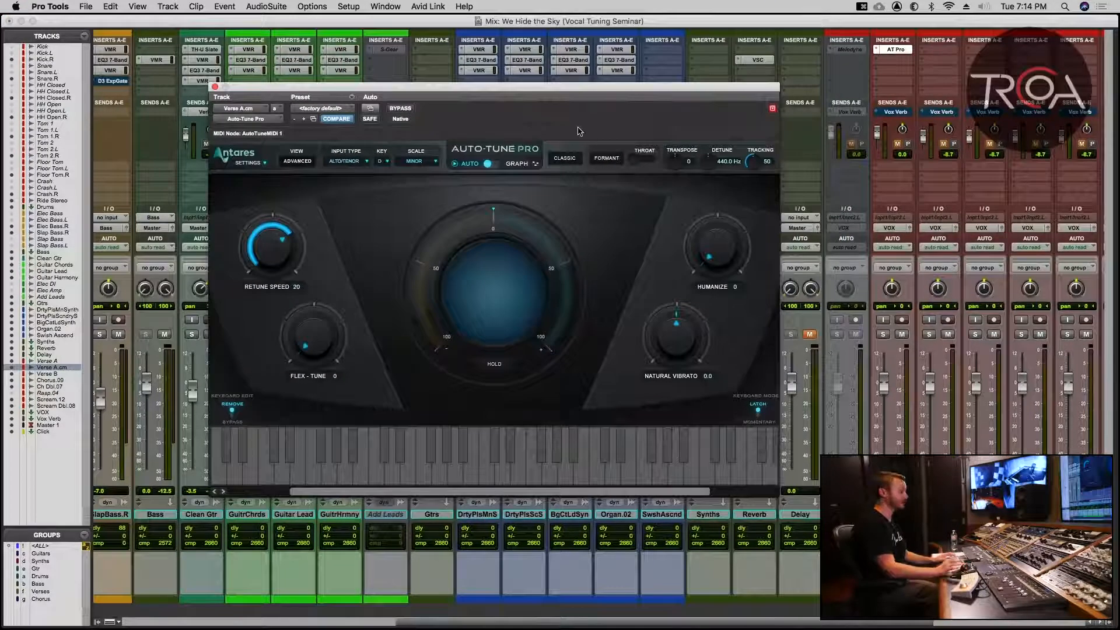
key("super+equal")
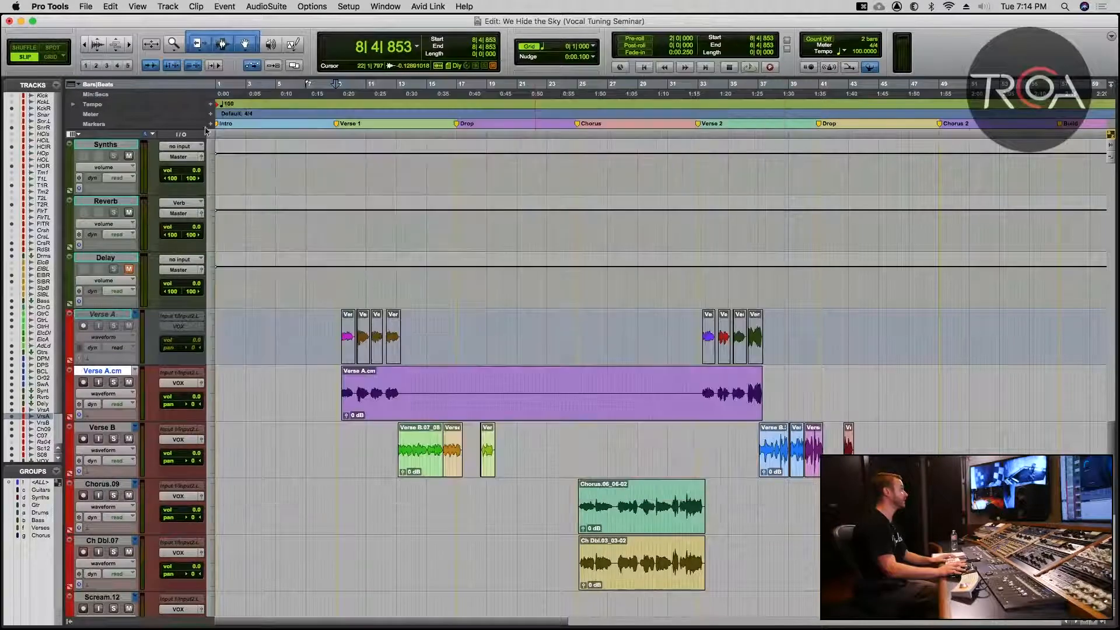
left_click(214, 86)
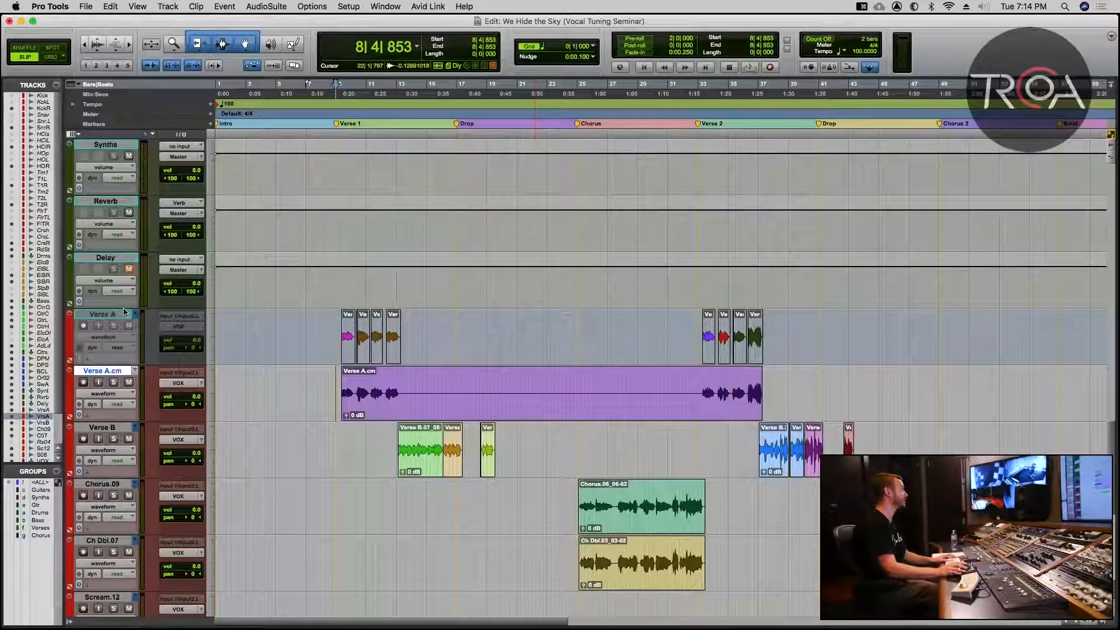
left_click(78, 134)
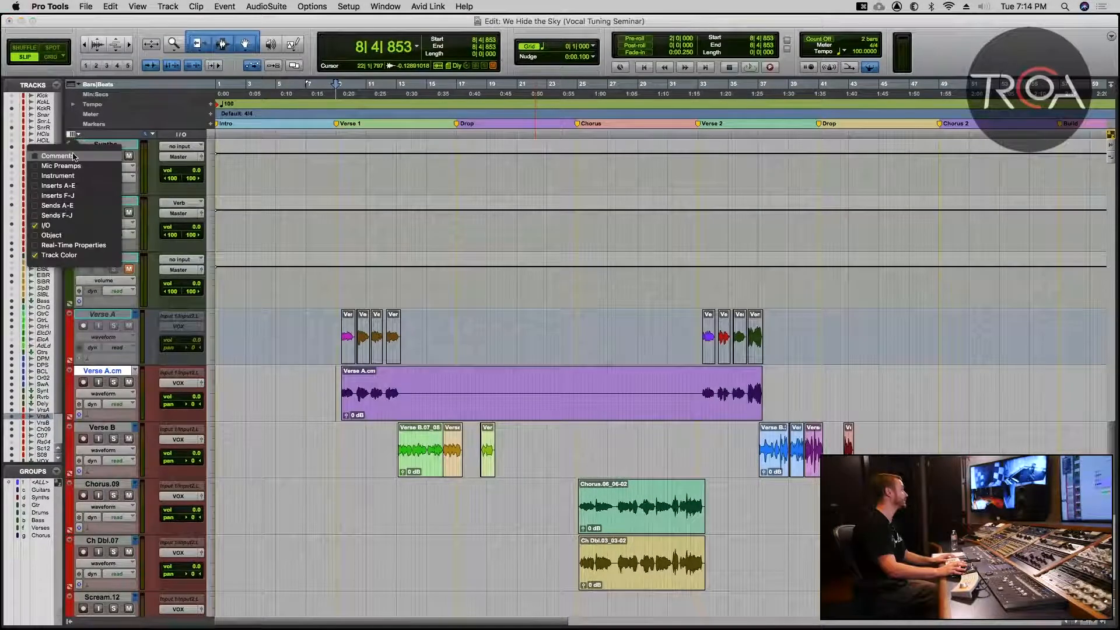
left_click(58, 185)
left_click(179, 405)
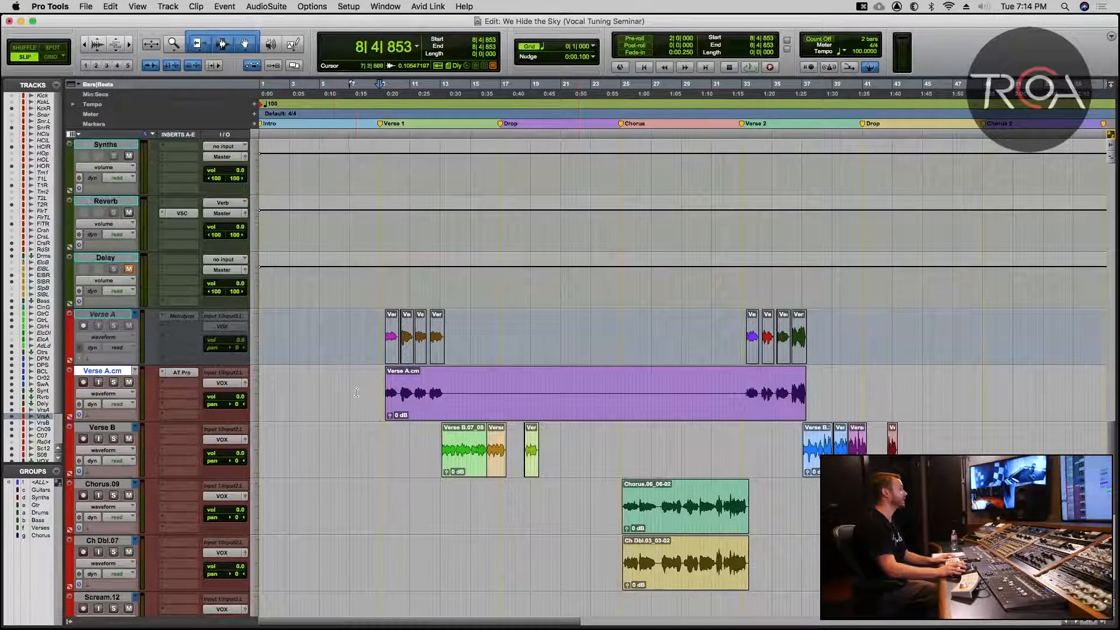
Step: Open Auto-Tune Pro on Verse A.cm, solo the track and audition the verse with the current Retune Speed
left_click(187, 375)
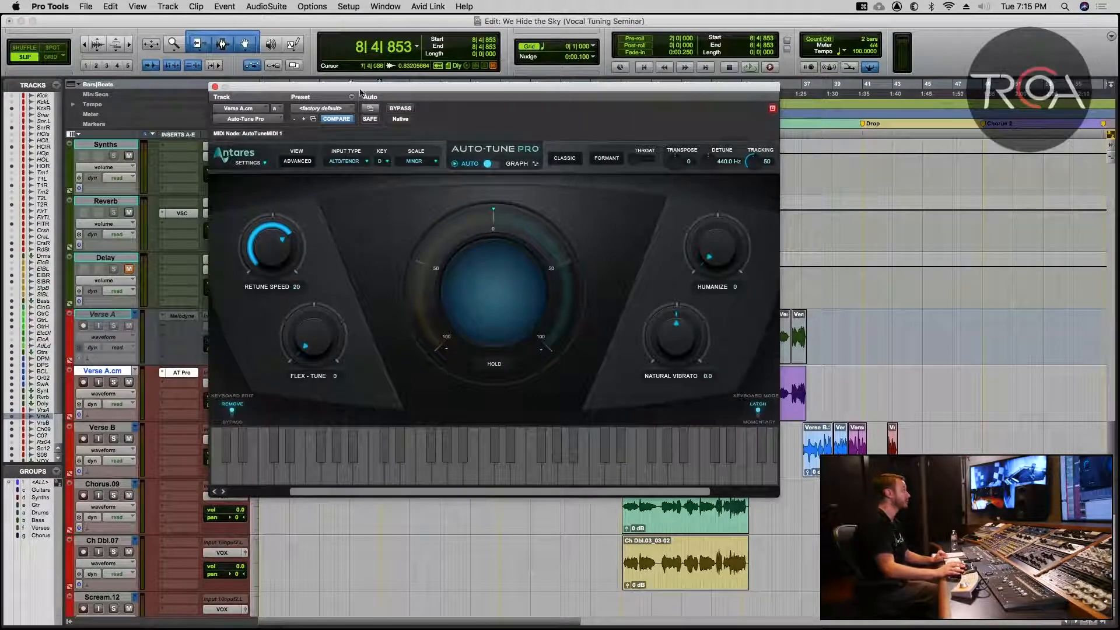
left_click_drag(361, 91, 587, 156)
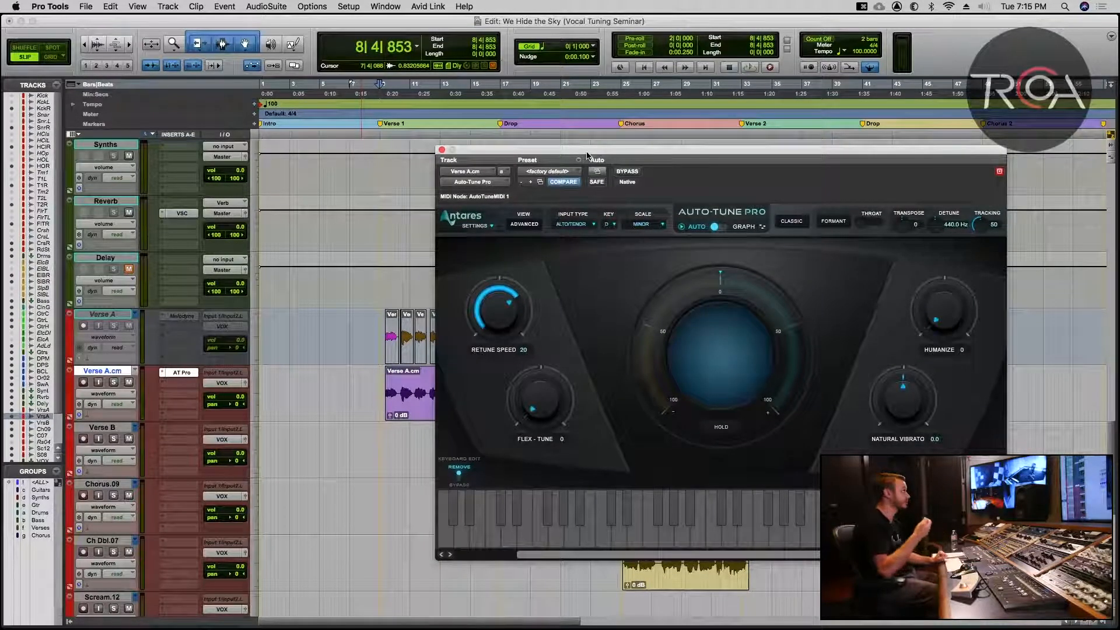
left_click_drag(588, 156, 528, 174)
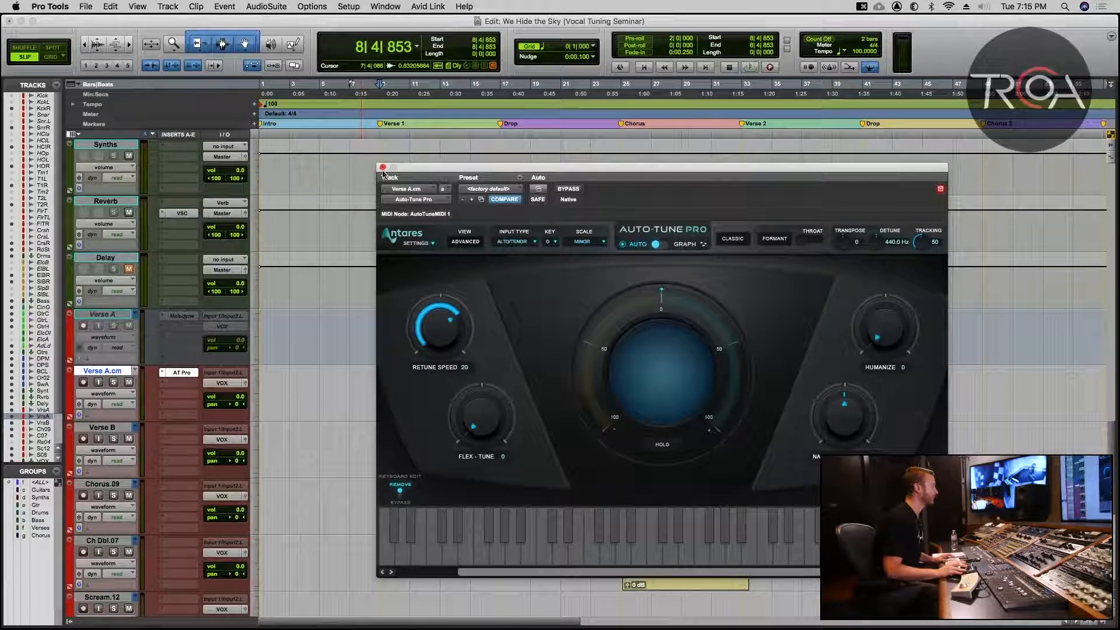
left_click_drag(485, 171, 553, 165)
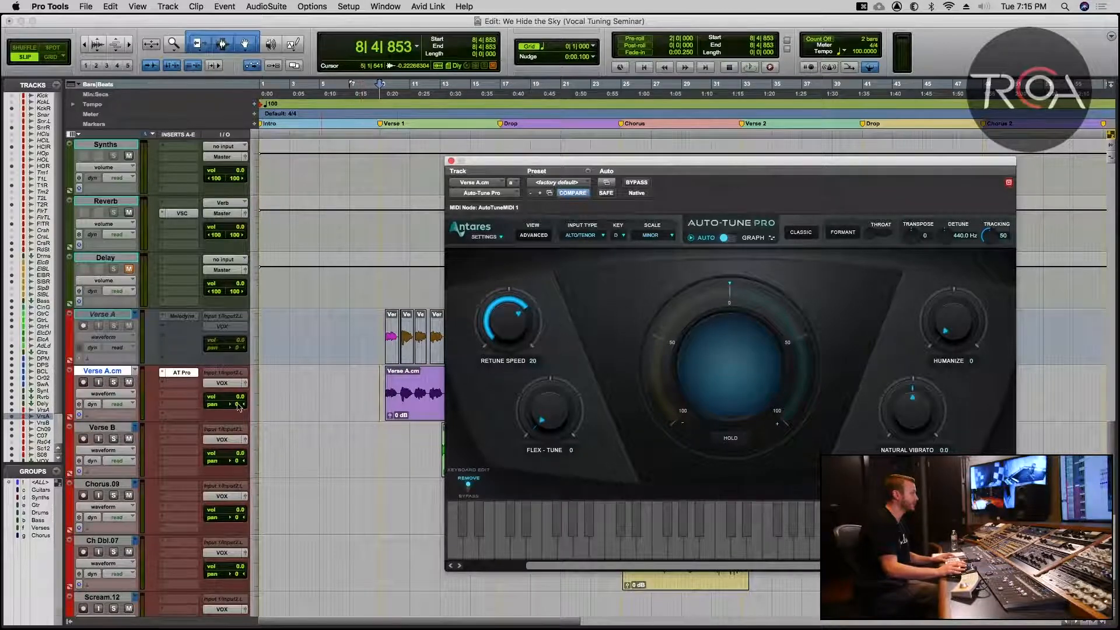
left_click(114, 382)
key("space")
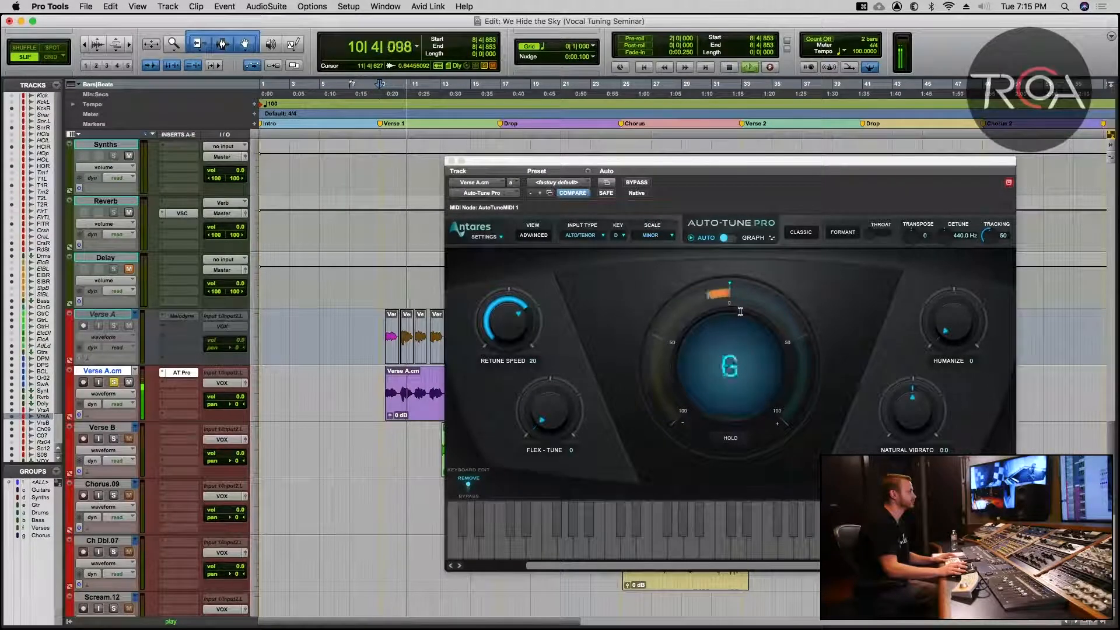
key("space")
Step: Set Auto-Tune Pro's Retune Speed to 0 and audition the soloed Verse A.cm vocal
left_click_drag(525, 330, 522, 313)
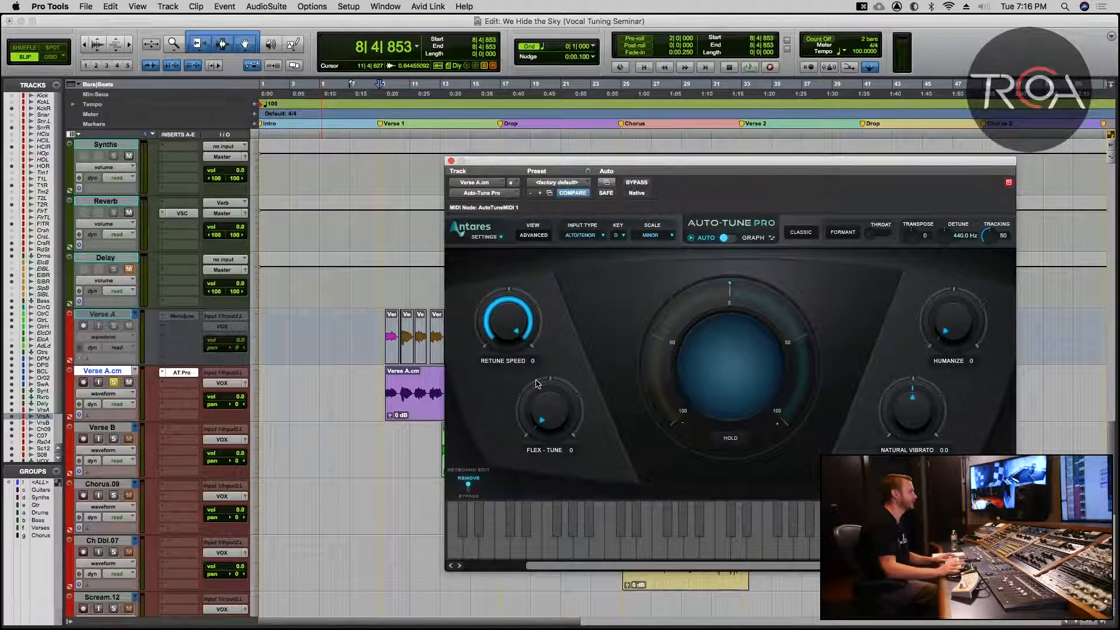
key("space")
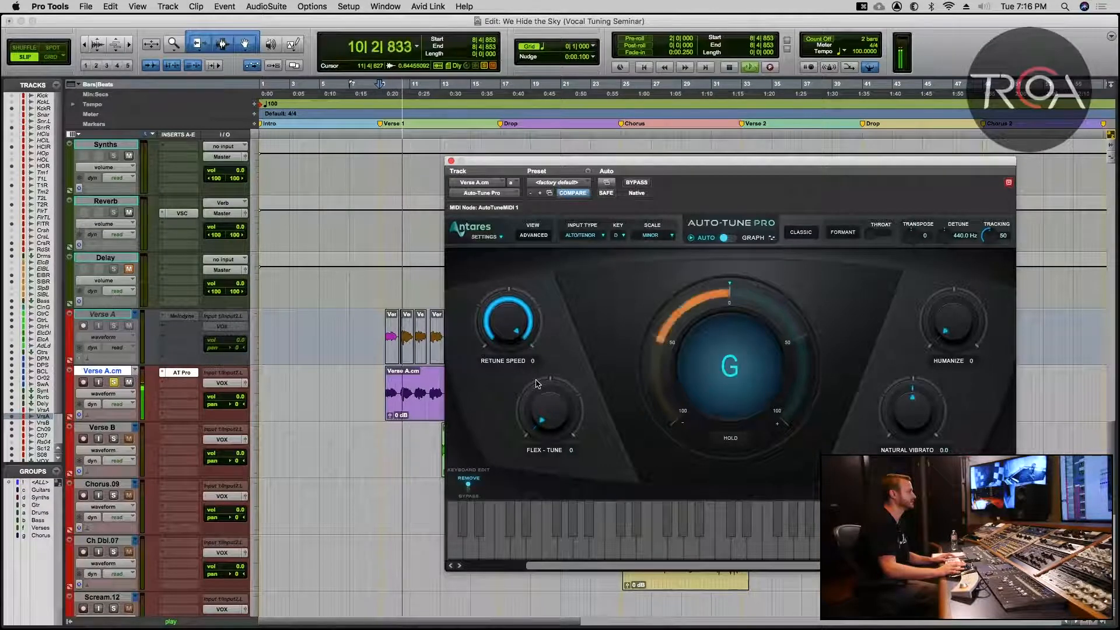
key("space")
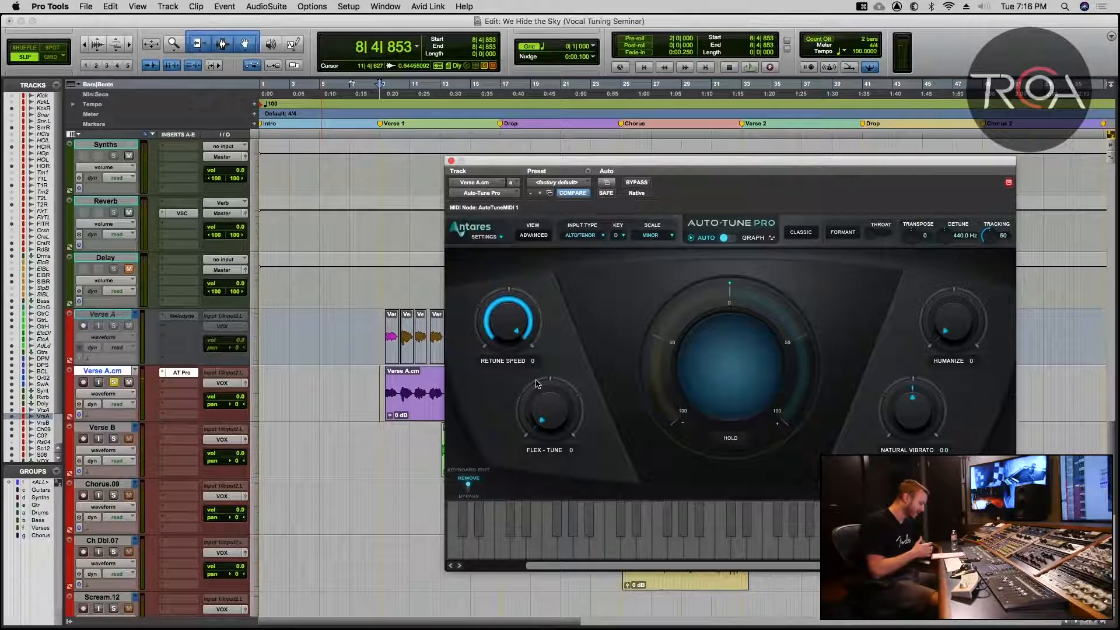
Step: Try Formant, enable Classic mode in Auto-Tune Pro and audition the Verse A.cm vocal
left_click(843, 233)
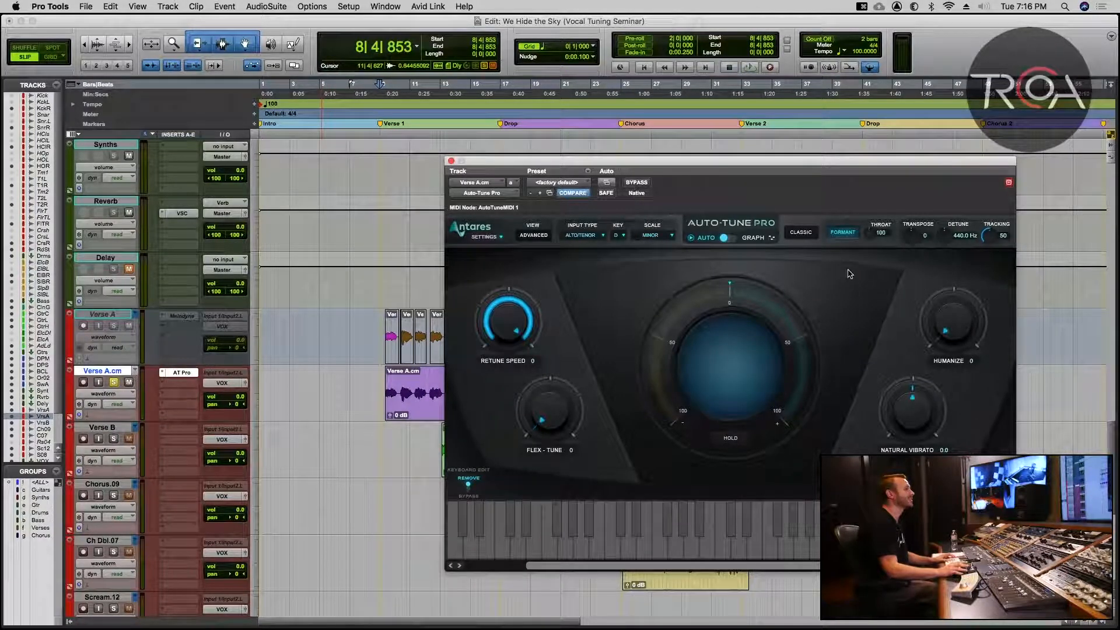
left_click(800, 232)
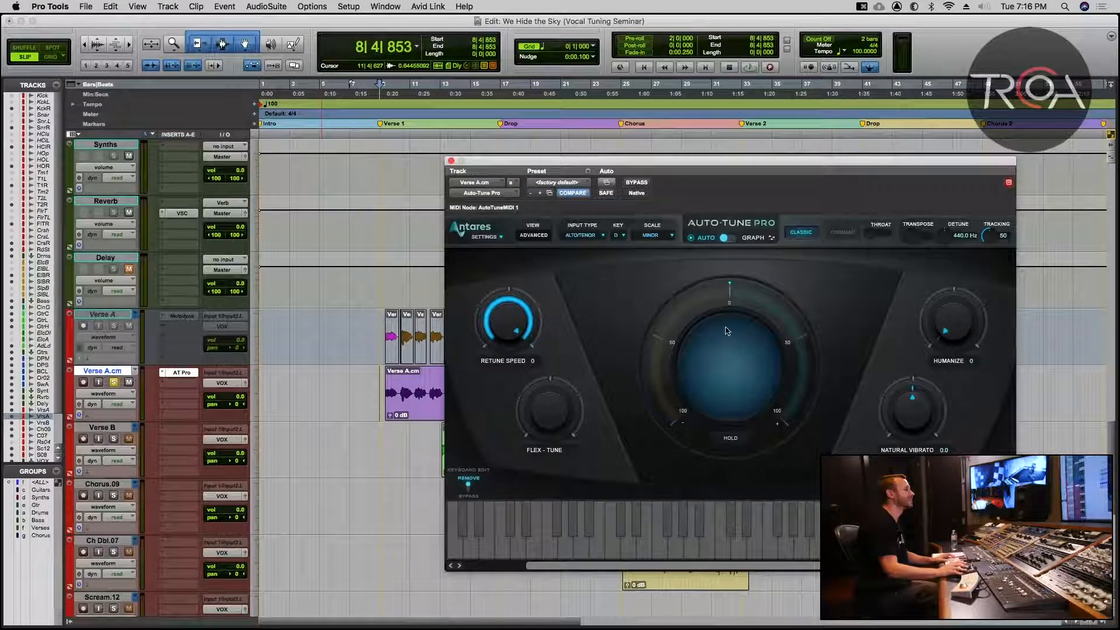
key("space")
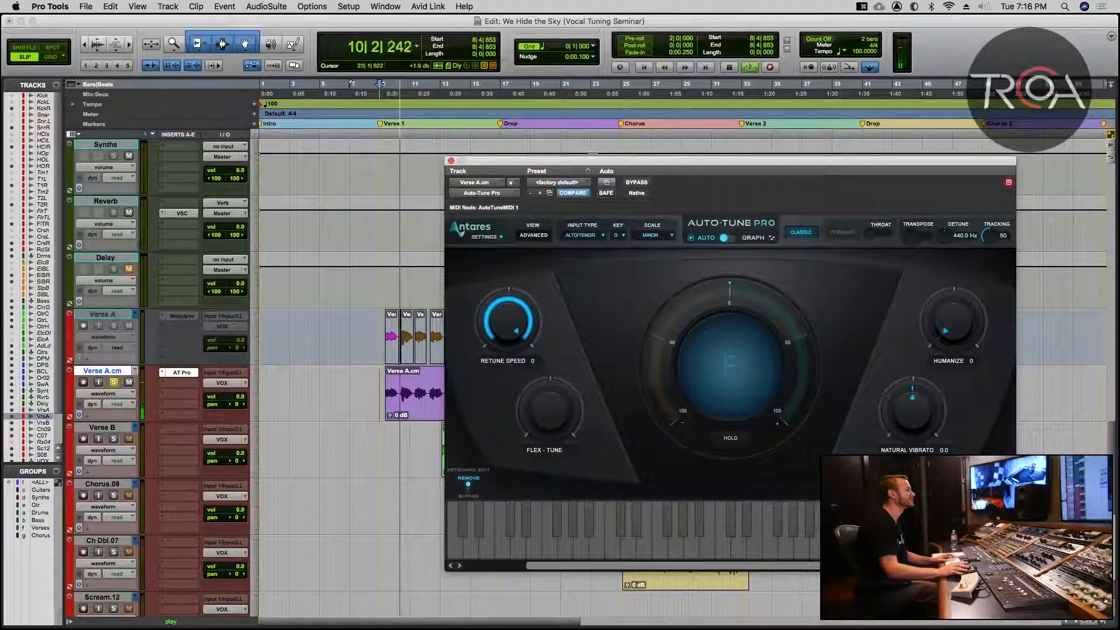
left_click_drag(593, 162, 681, 103)
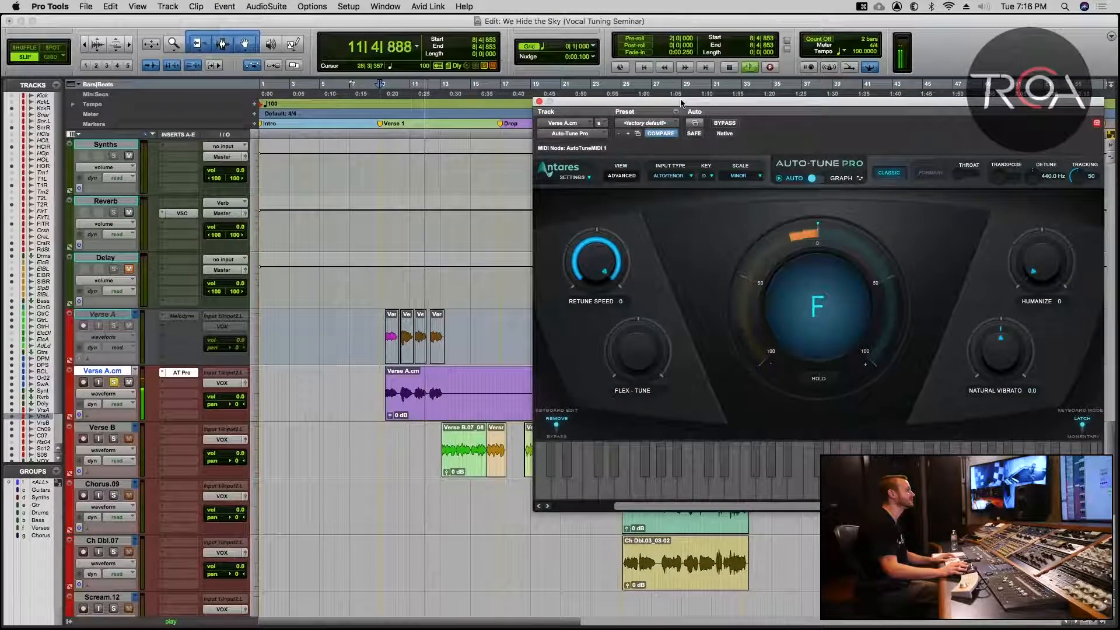
key("space")
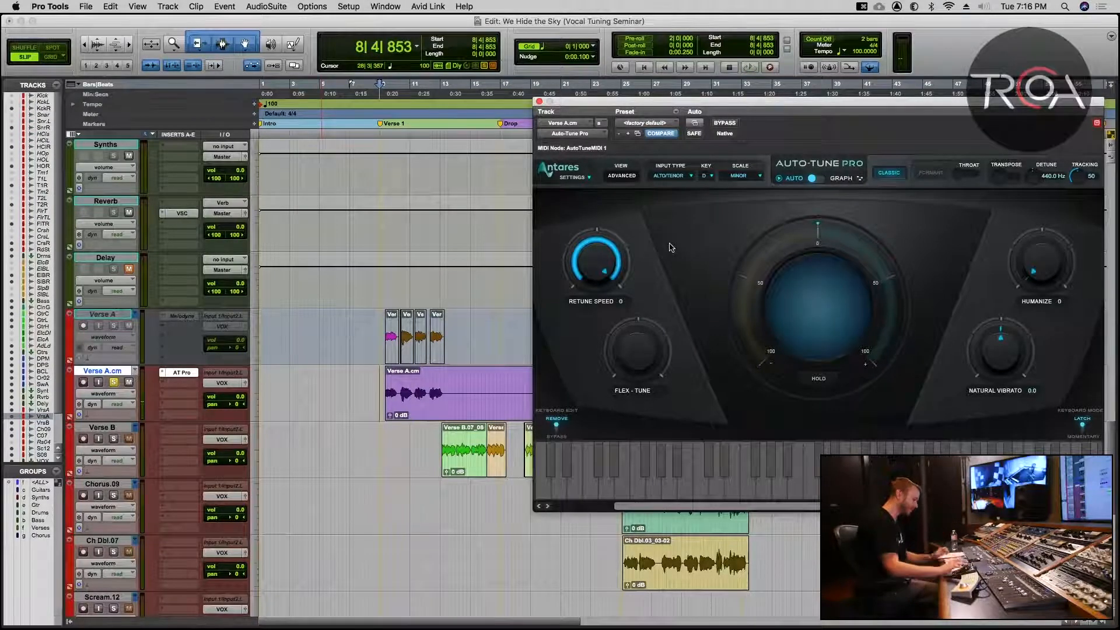
Step: Try a Retune Speed of 22 in Classic mode and return it to 0
left_click_drag(626, 104, 519, 134)
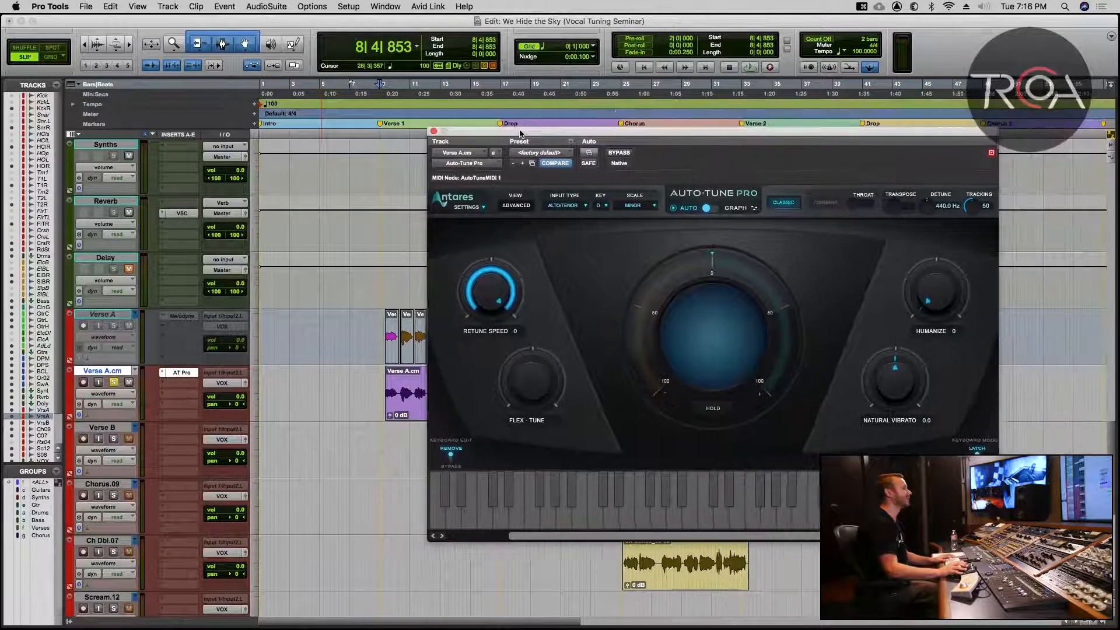
left_click(775, 208)
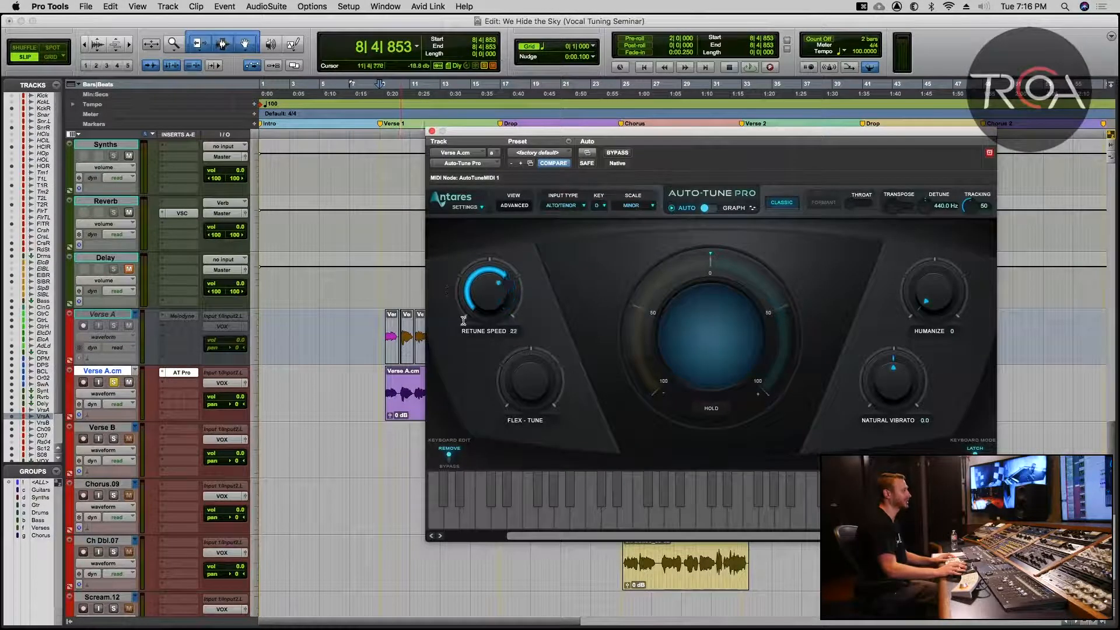
left_click_drag(478, 300, 604, 259)
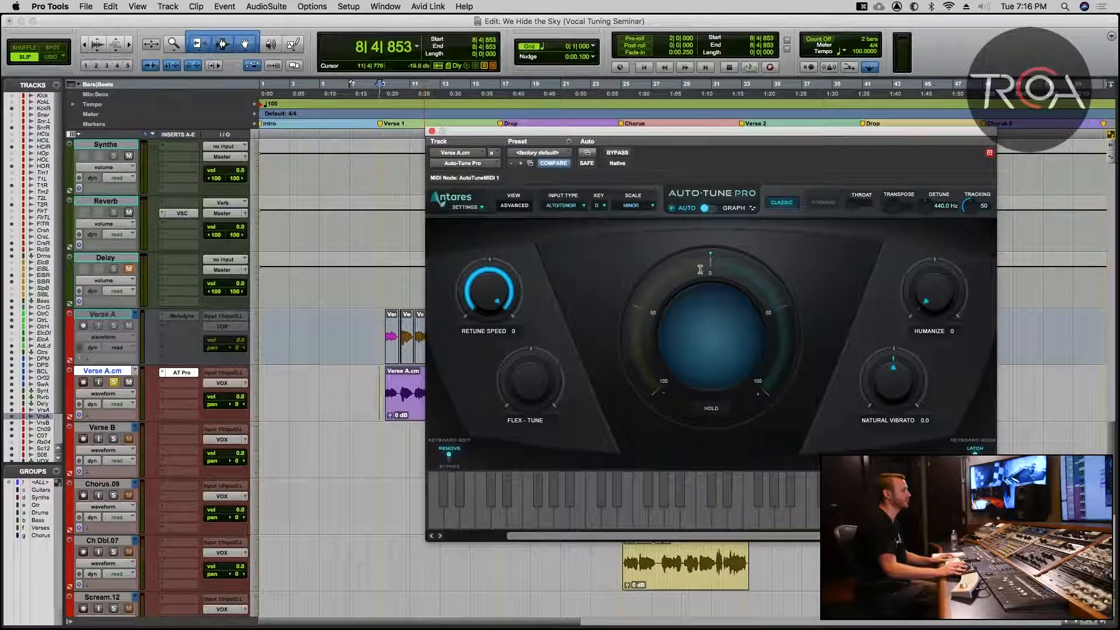
Step: Audition the Verse A.cm vocal with Humanize at 78 and 100, and return Humanize to 0
key("space")
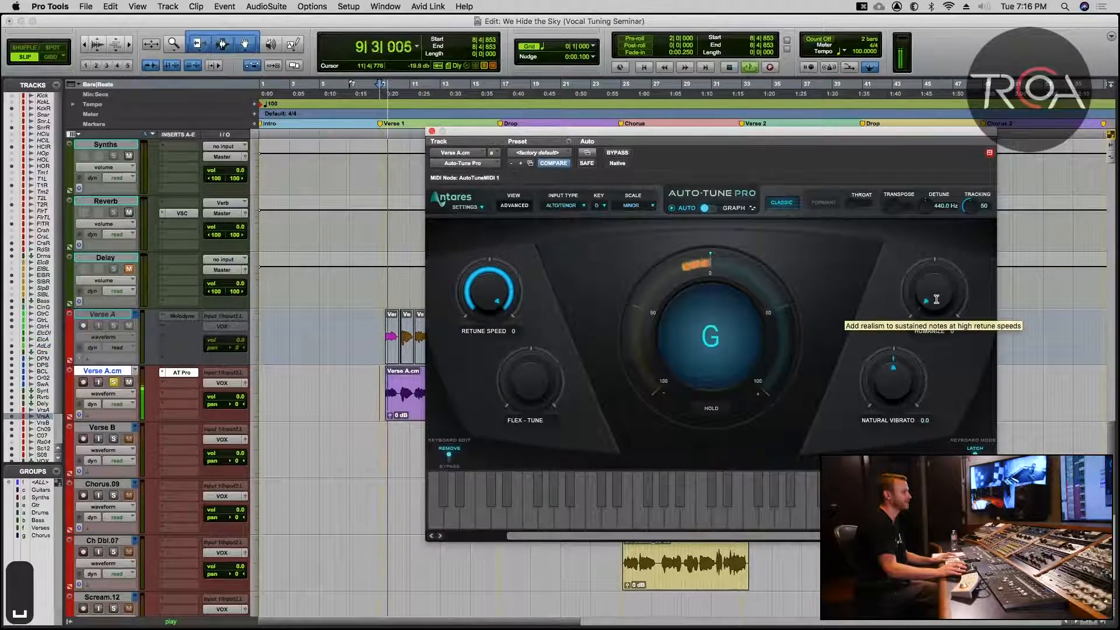
left_click_drag(936, 299, 948, 219)
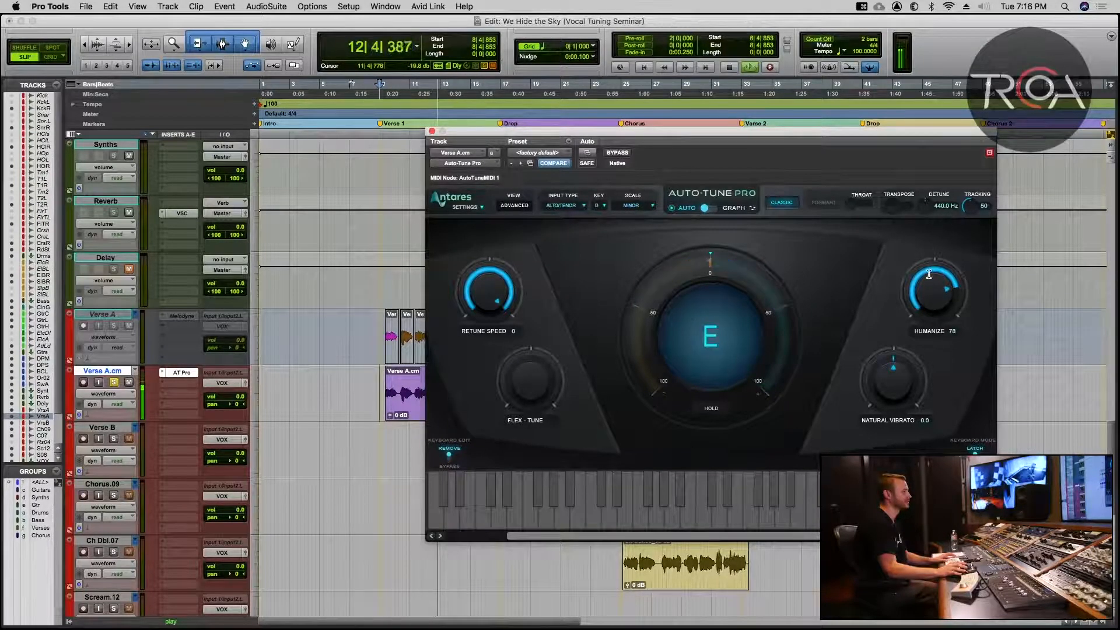
key("space")
left_click_drag(928, 292, 946, 230)
key("space")
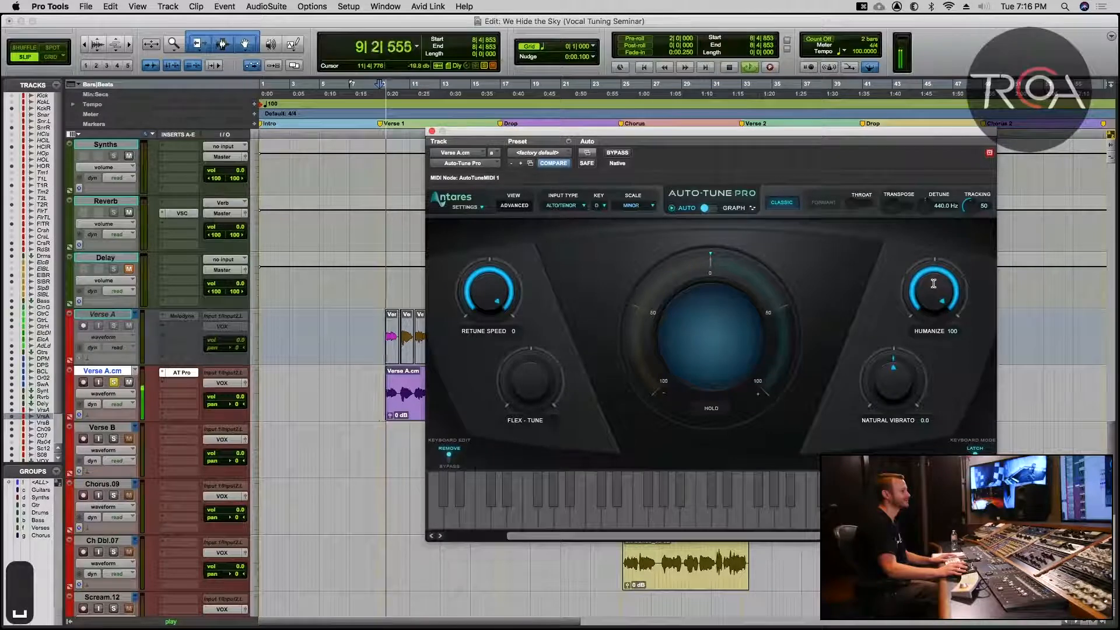
left_click_drag(934, 284, 904, 434)
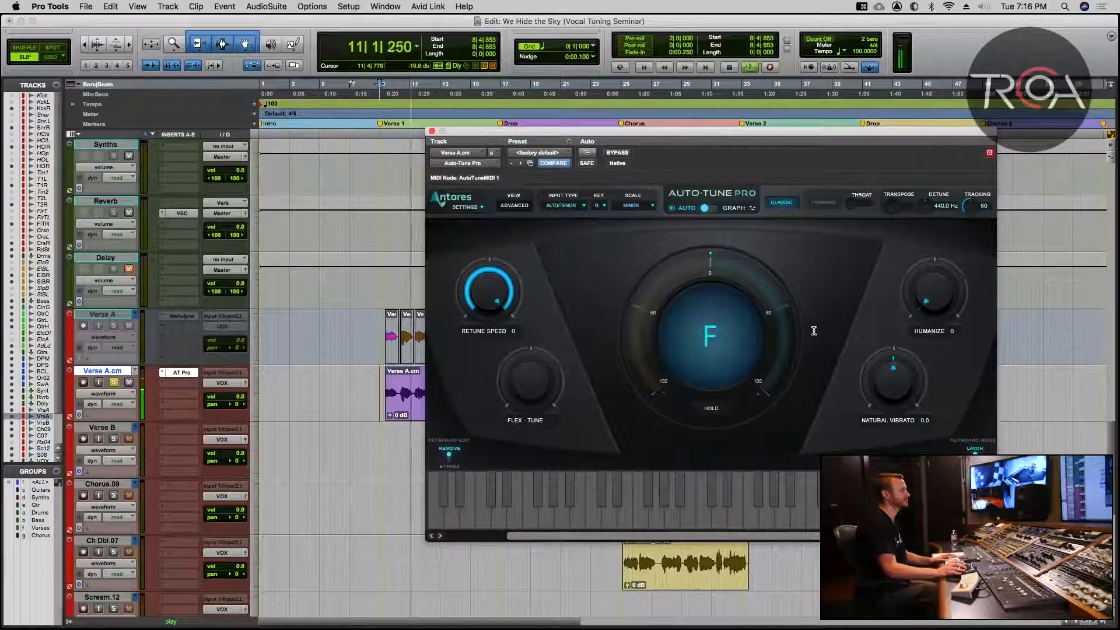
key("space")
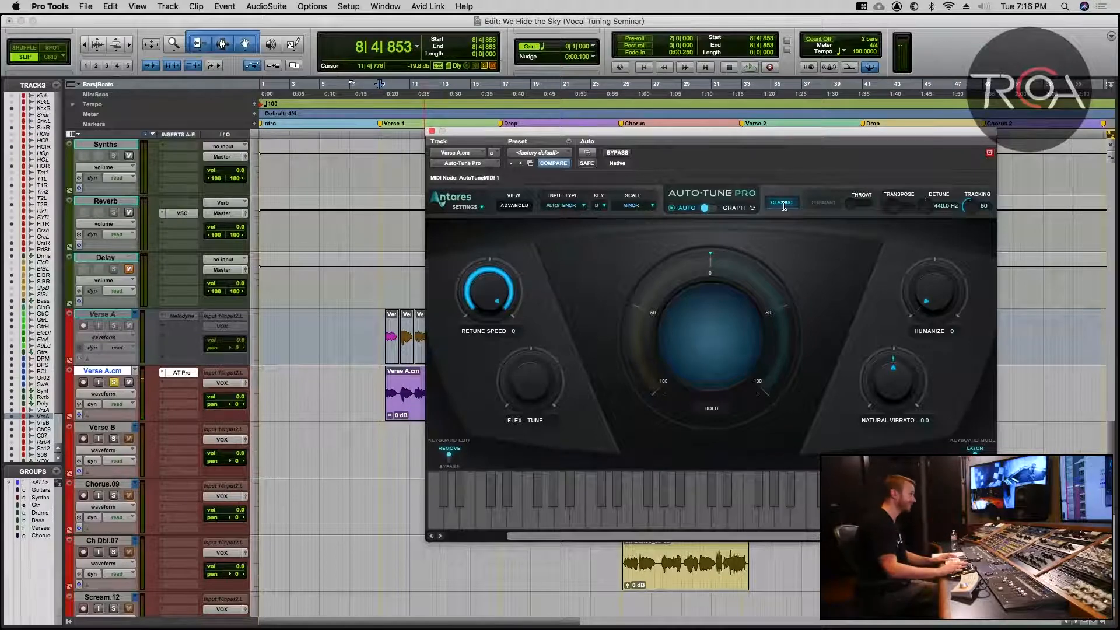
Step: Turn off Classic mode and set Auto-Tune Pro's Retune Speed to about 20
left_click(784, 204)
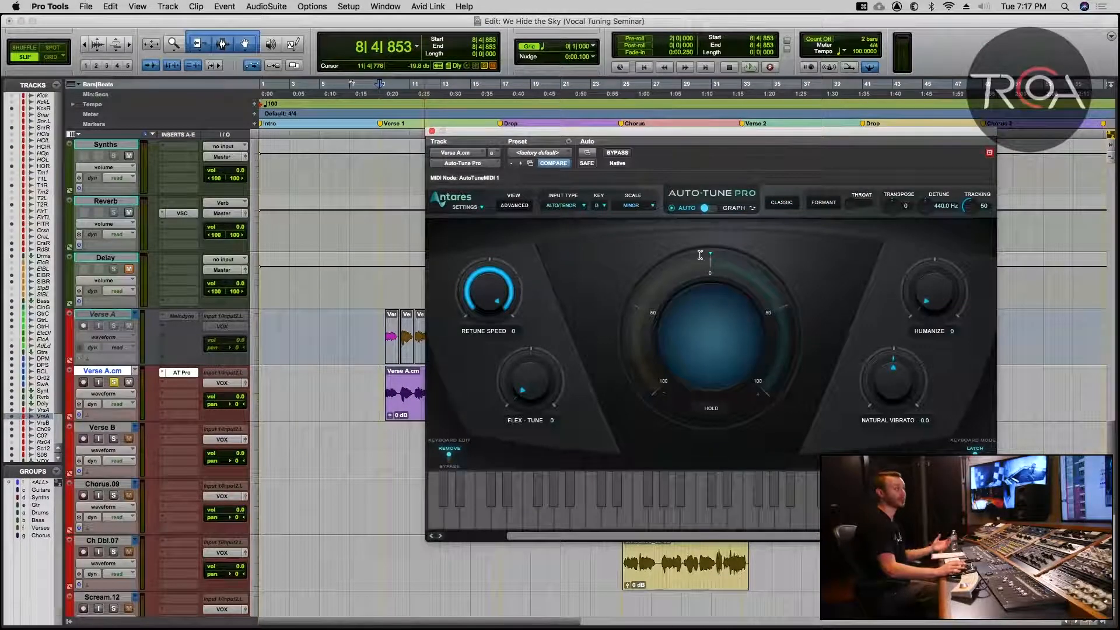
mouse_move(578, 136)
left_mouse_down()
mouse_move(636, 145)
mouse_move(590, 143)
left_mouse_up()
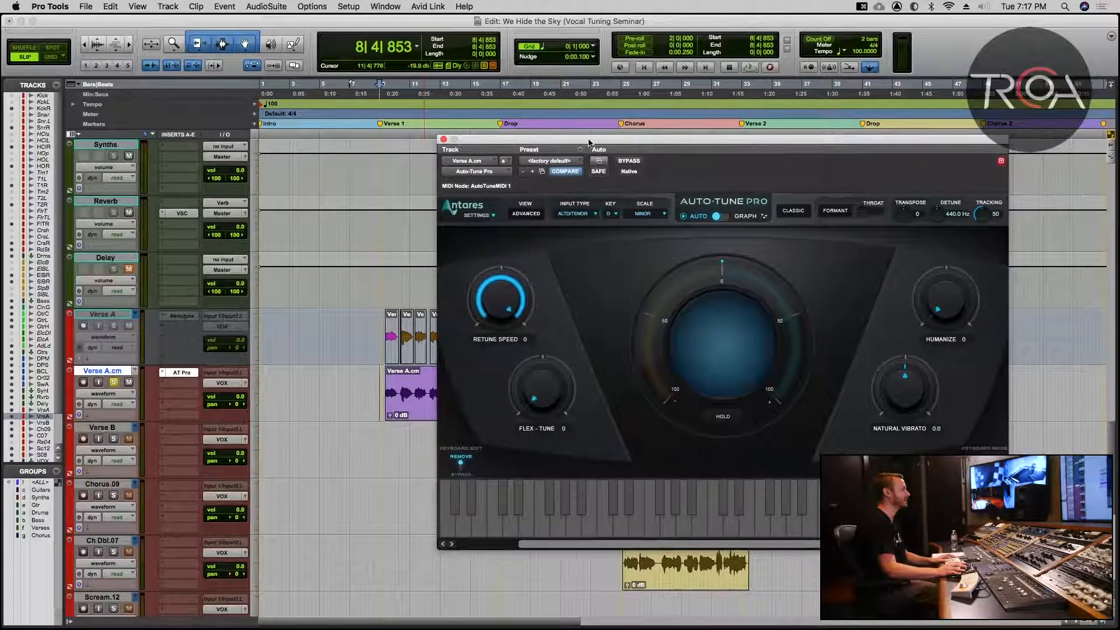
left_click_drag(514, 292, 508, 306)
left_click_drag(506, 310, 505, 312)
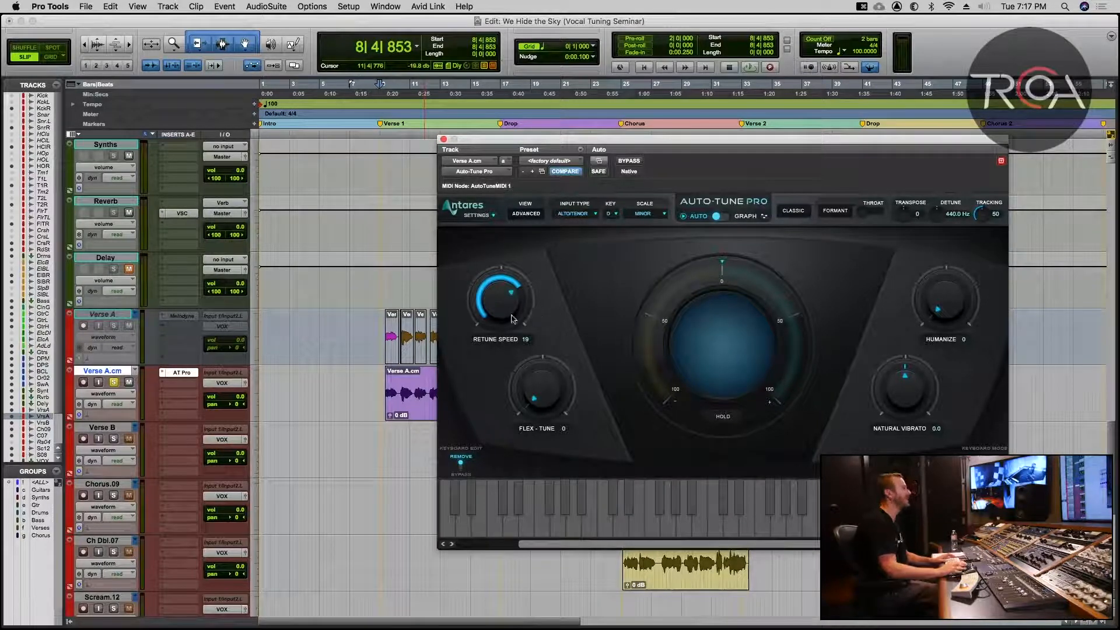
Step: Raise Auto-Tune Pro's Flex-Tune to 100 on Verse A.cm
mouse_move(540, 373)
left_mouse_down()
mouse_move(541, 362)
mouse_move(541, 389)
left_mouse_up()
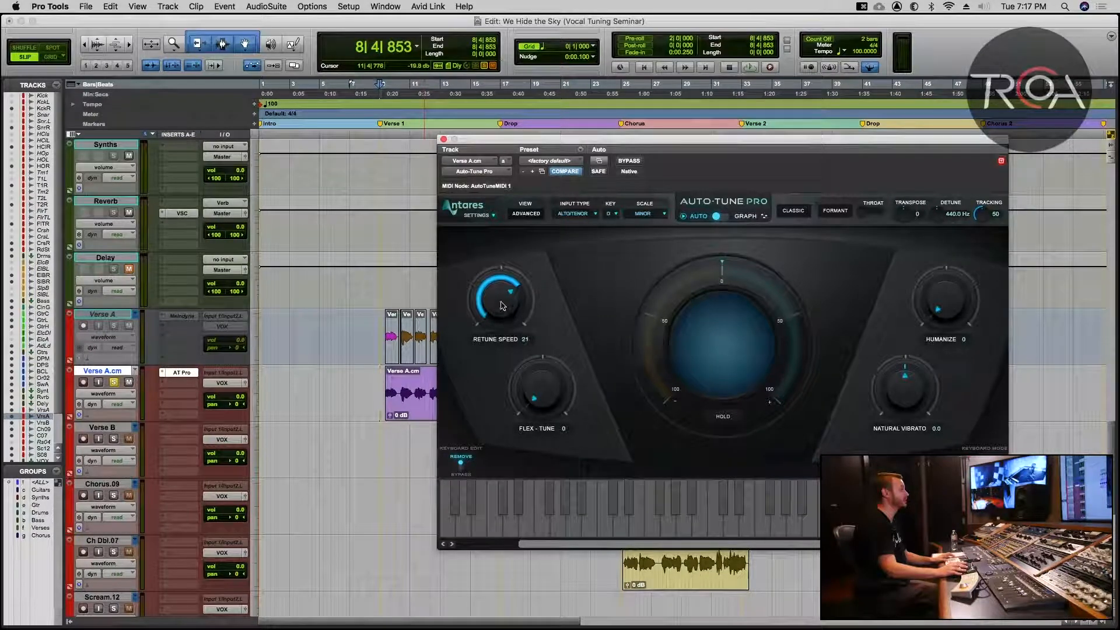
left_click_drag(543, 388, 538, 333)
left_click_drag(534, 384, 566, 245)
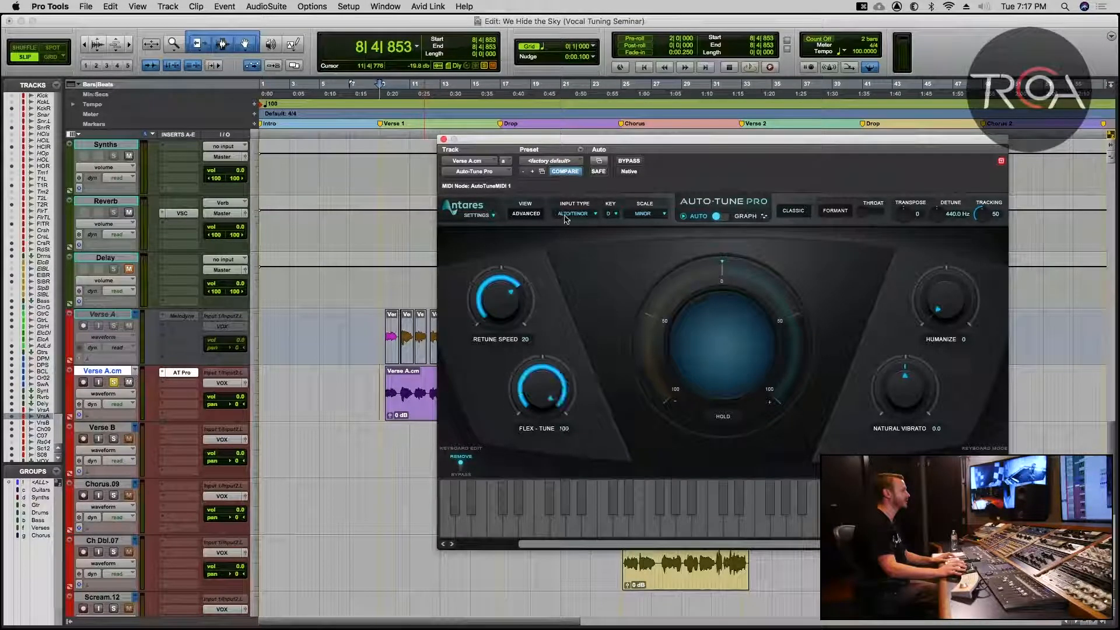
Step: Audition Verse A.cm while lowering Auto-Tune Pro's Flex-Tune through 33 and 15 to 0, leaving Humanize at 0
key("space")
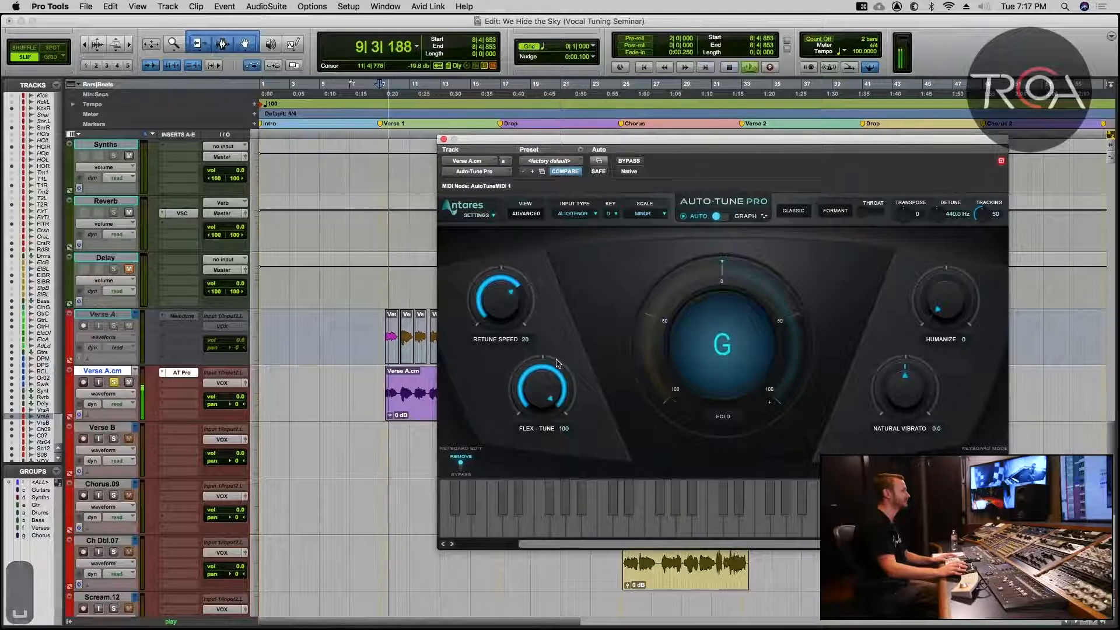
left_click_drag(518, 400, 530, 434)
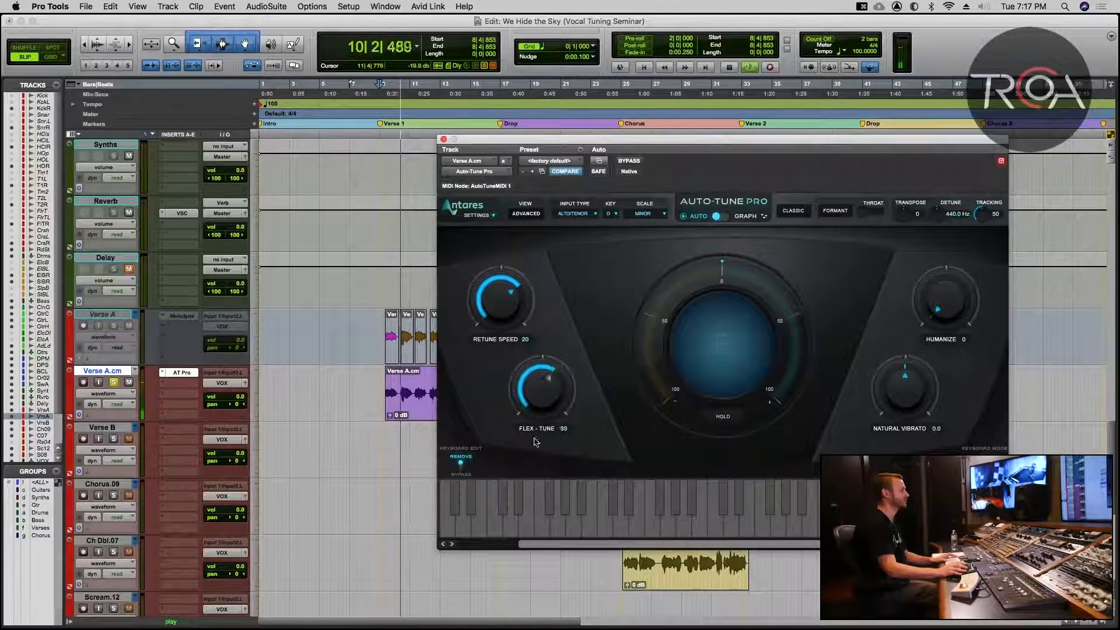
key("space")
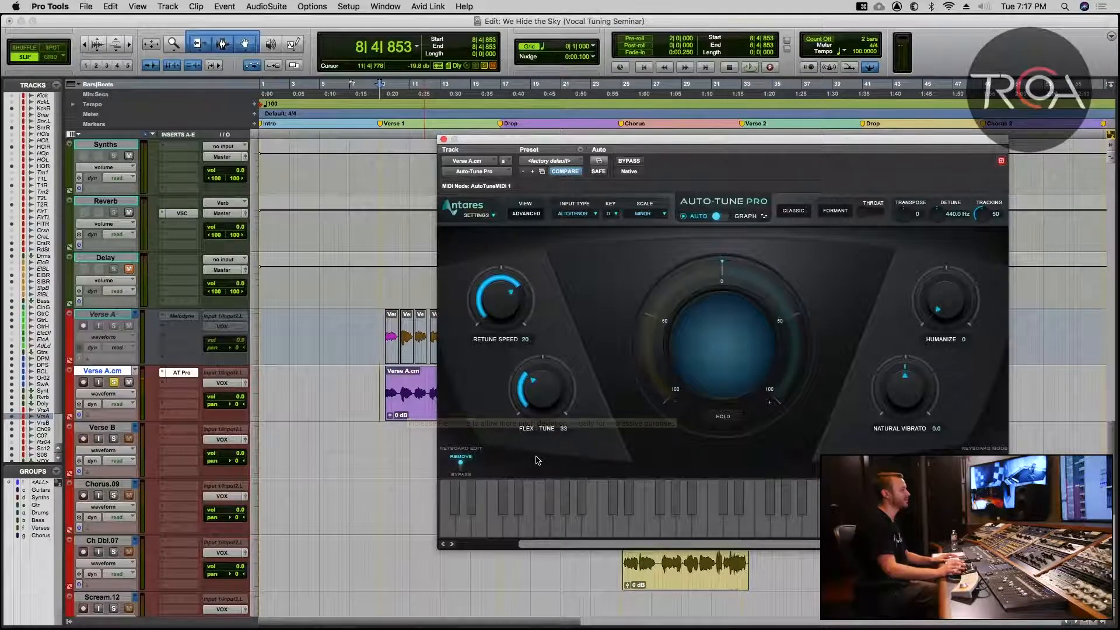
left_click_drag(526, 395, 526, 408)
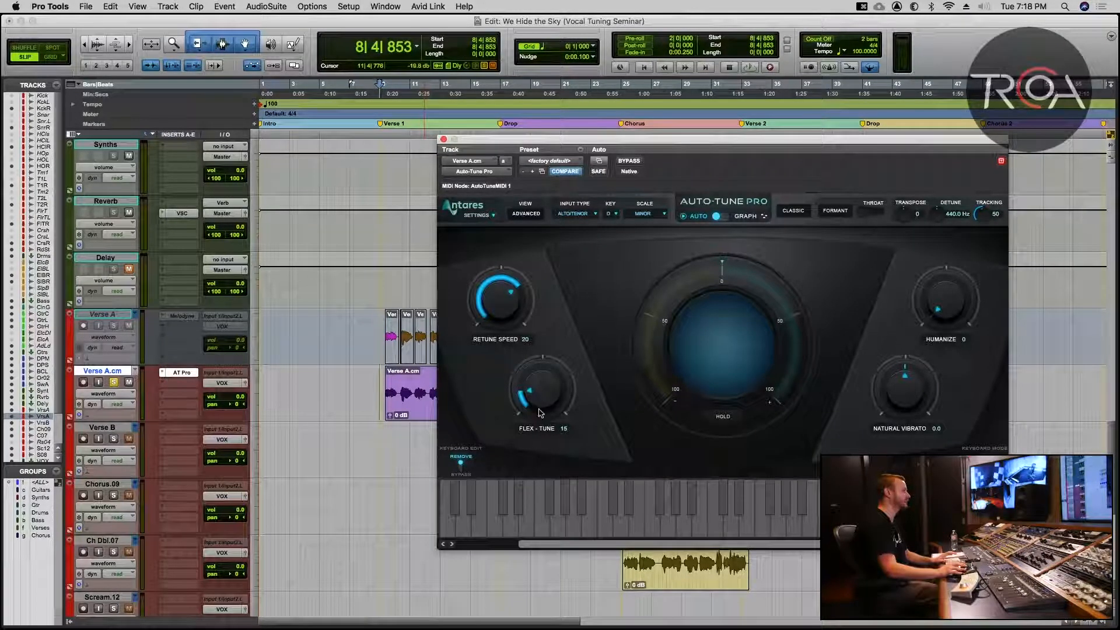
mouse_move(947, 309)
left_mouse_down()
mouse_move(956, 269)
mouse_move(945, 303)
mouse_move(945, 284)
mouse_move(936, 301)
left_mouse_up()
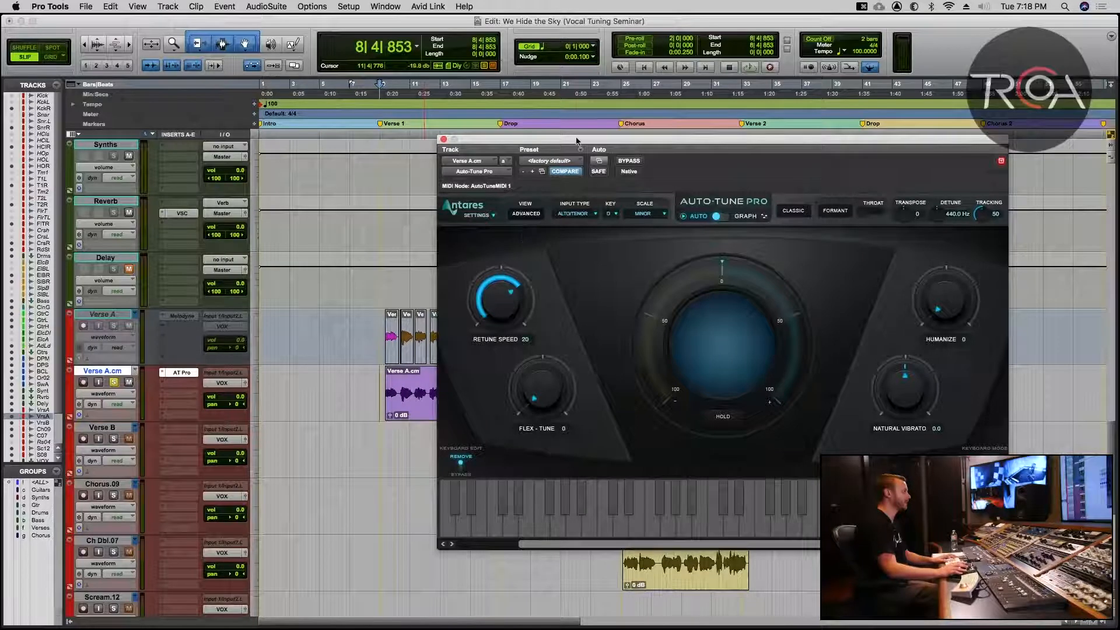
Step: Play Verse A.cm and try Auto-Tune Pro with Retune Speed 10, Flex-Tune 16 and Humanize 21
left_click_drag(577, 142, 642, 142)
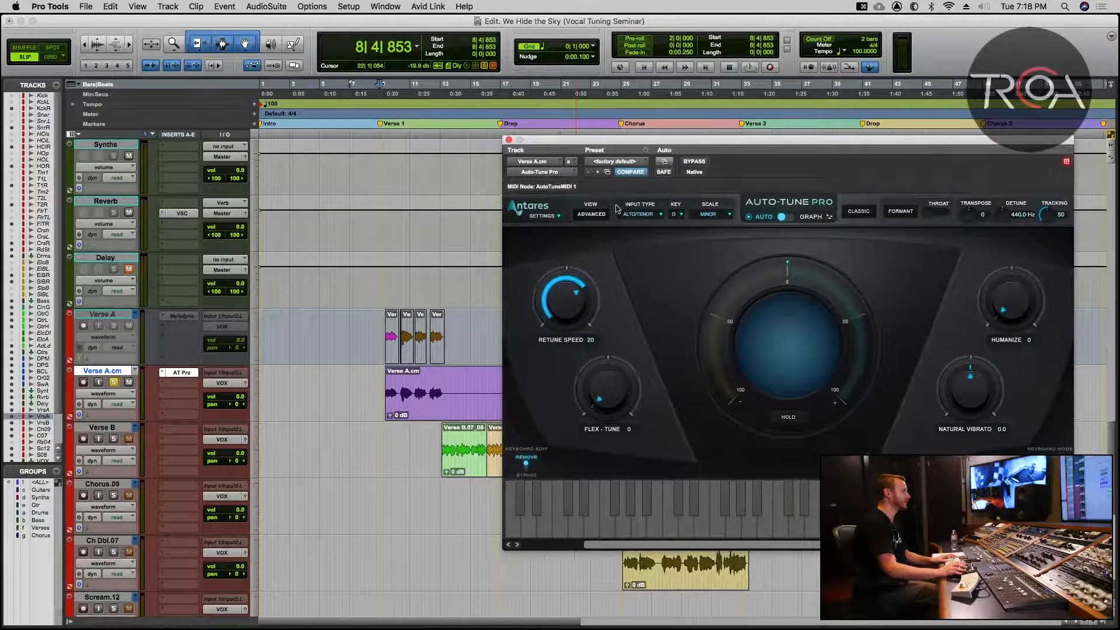
key("space")
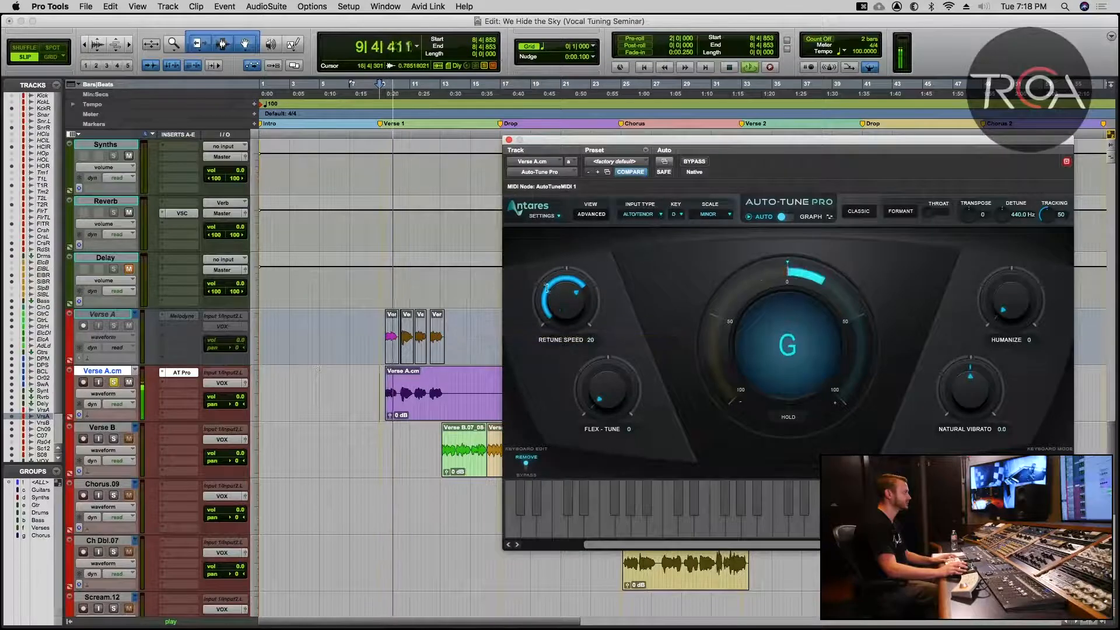
left_click_drag(569, 303, 572, 297)
left_click_drag(603, 393, 605, 377)
left_click_drag(579, 308, 579, 314)
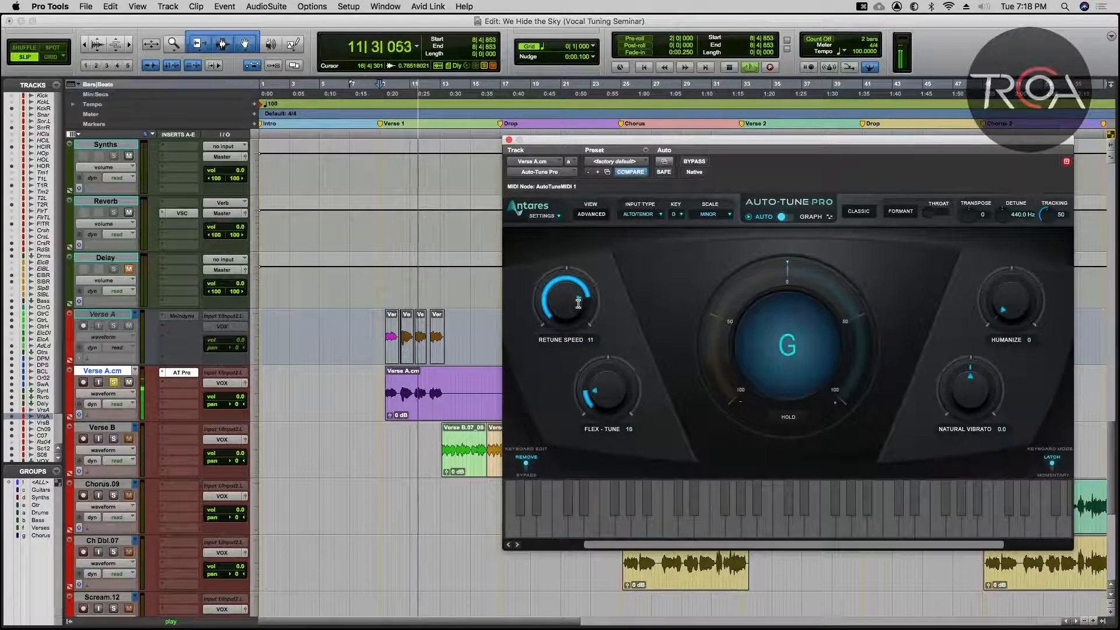
left_click_drag(1009, 296, 1008, 274)
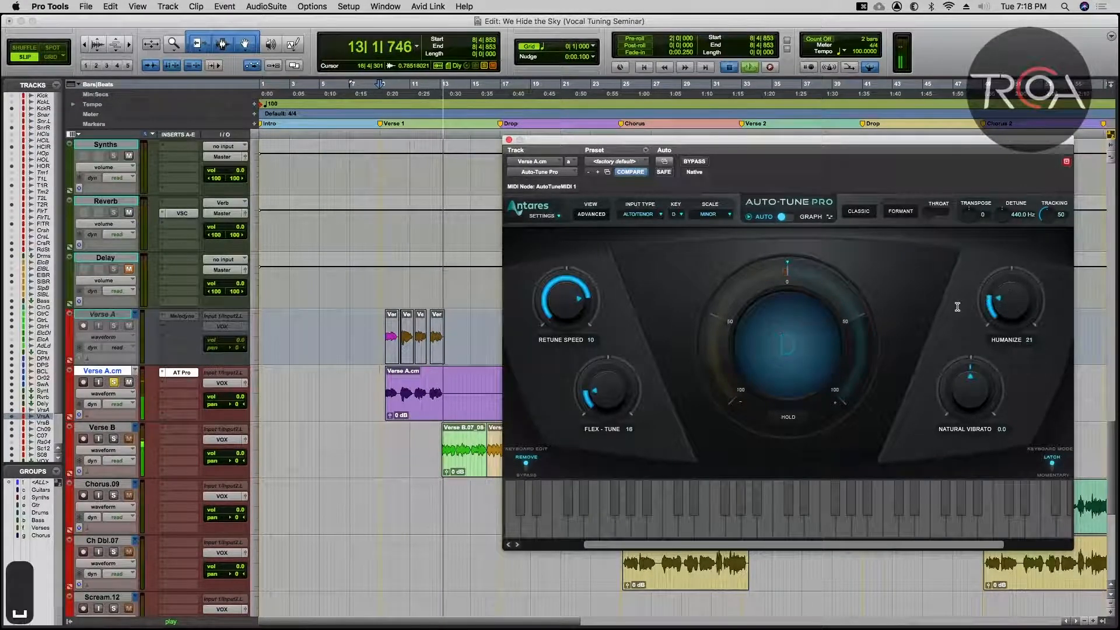
Step: Adjust Auto-Tune Pro to Flex-Tune 25, Humanize 30 and Retune Speed 15 while auditioning the soloed Verse A.cm
left_click_drag(615, 394, 614, 385)
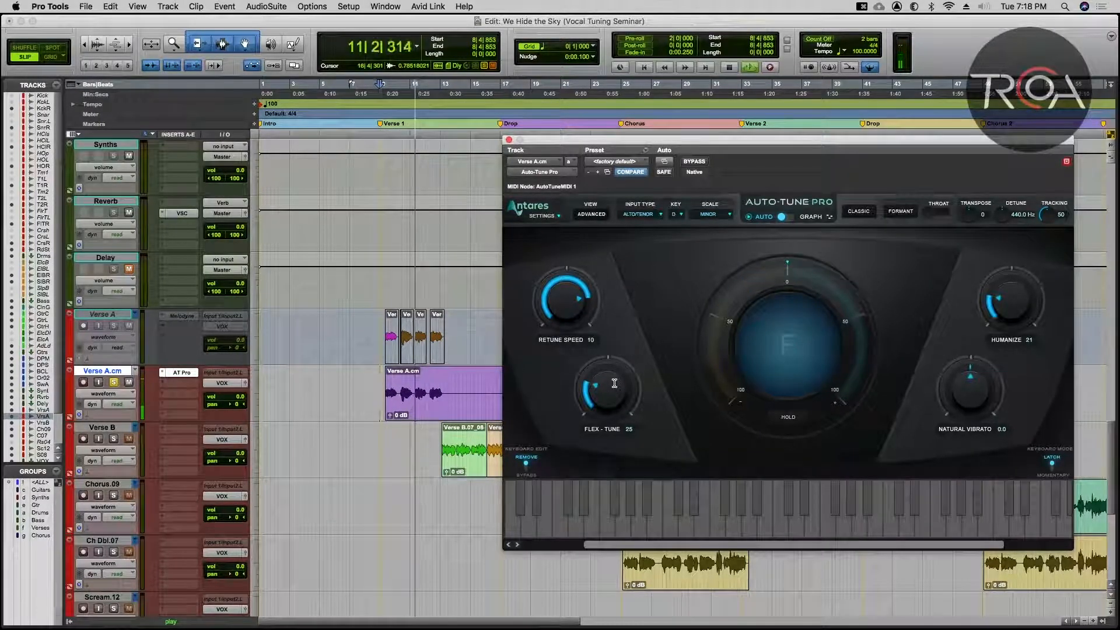
left_click_drag(1033, 310, 1021, 301)
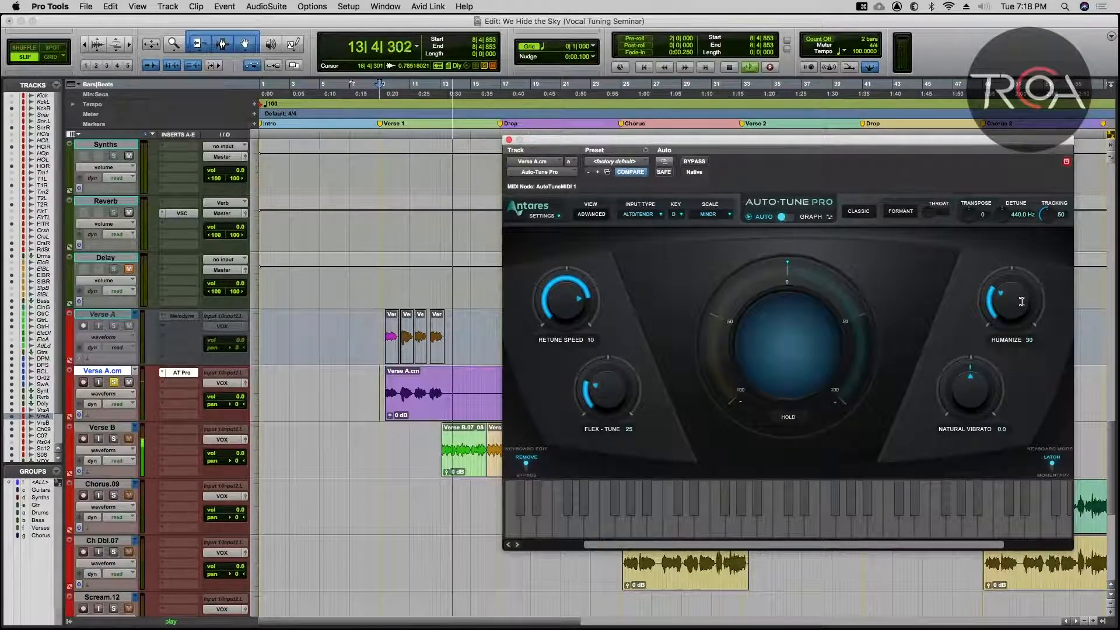
key("space")
key("space")
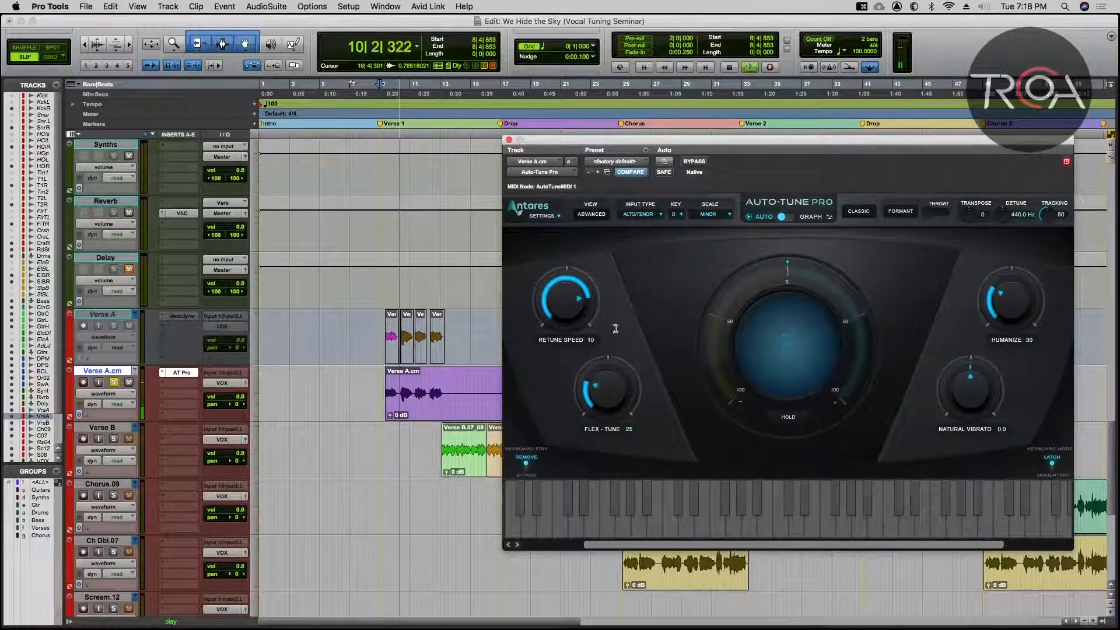
left_click_drag(572, 310, 571, 313)
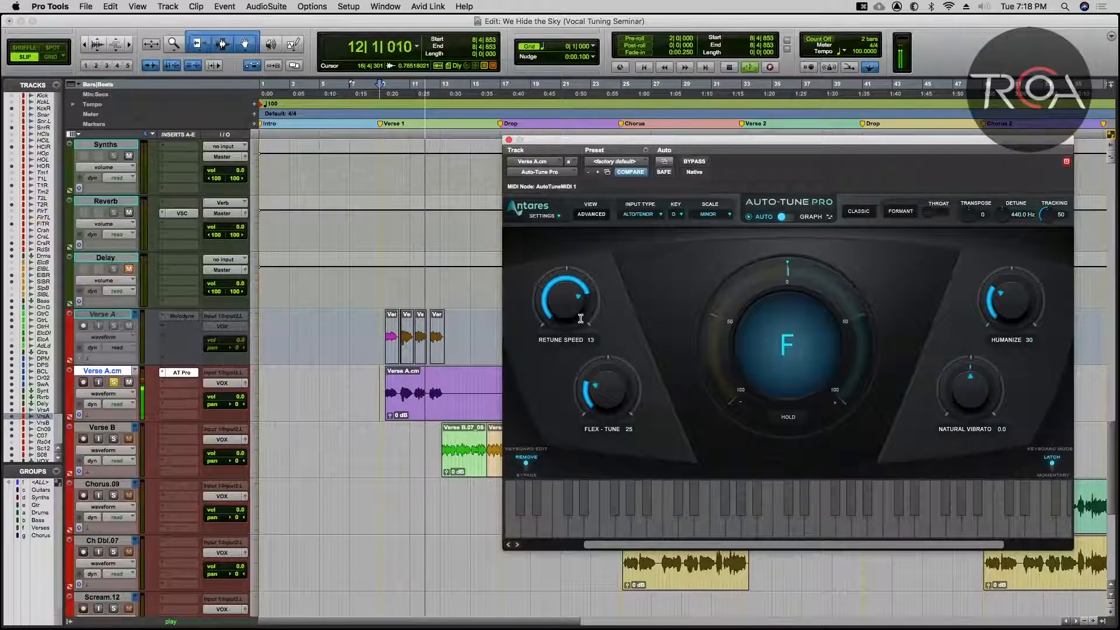
left_click_drag(568, 310, 569, 312)
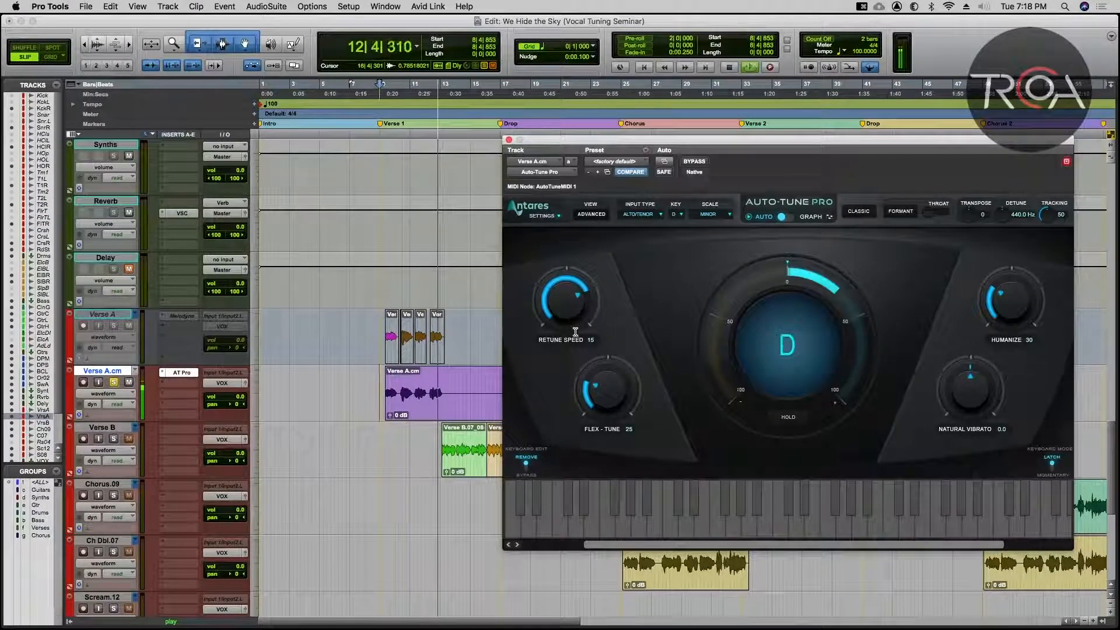
key("space")
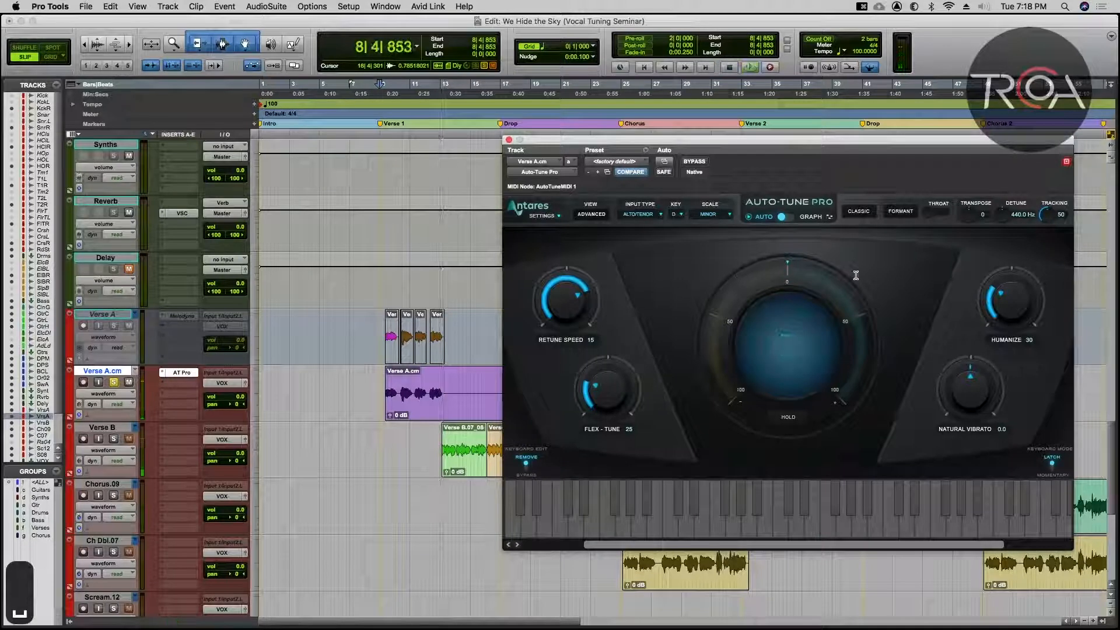
Step: Compare the Verse A.cm vocal with Auto-Tune Pro bypassed and active by playing the same passage both ways
left_click(695, 165)
key("space")
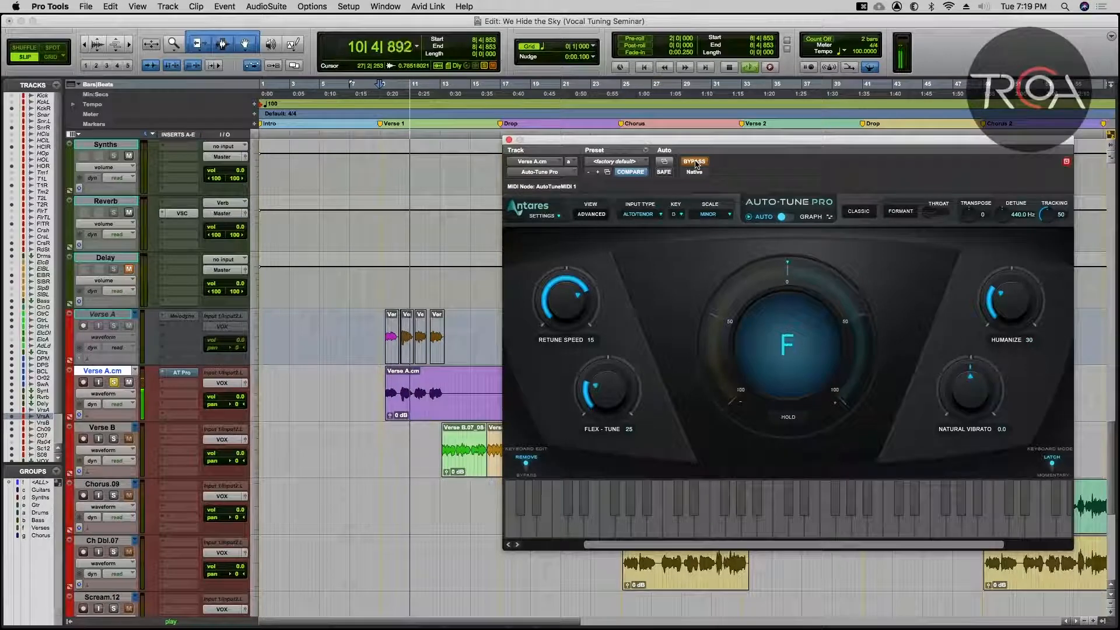
key("space")
left_click(695, 164)
key("space")
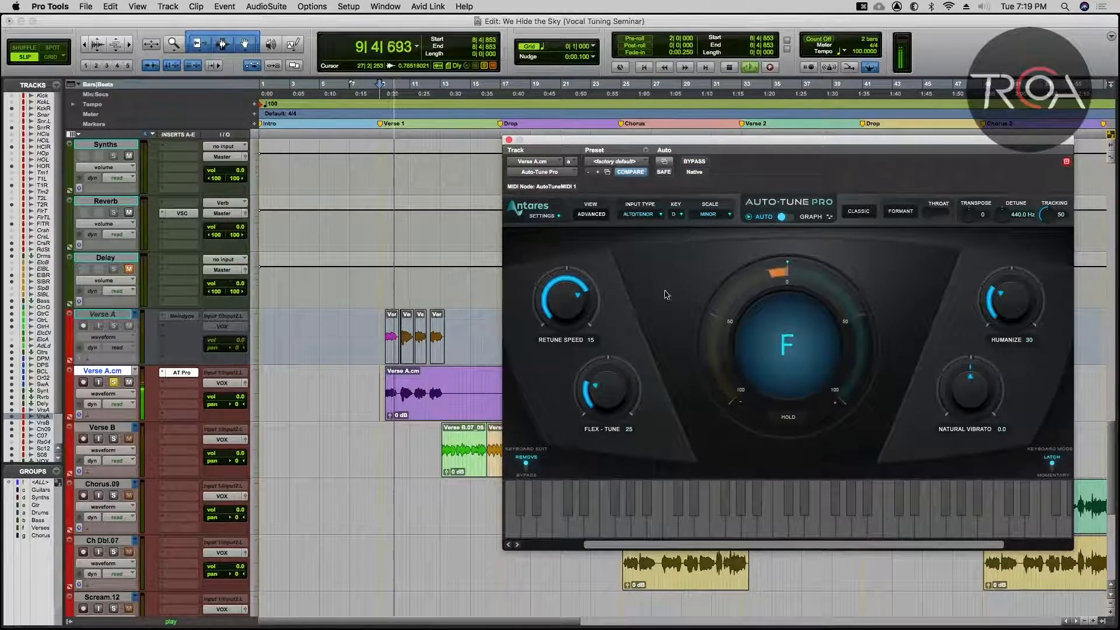
Step: Set Retune Speed to 20, unsolo Verse A.cm, and set Humanize to 28 while auditioning it in the full mix
left_click_drag(569, 302, 569, 307)
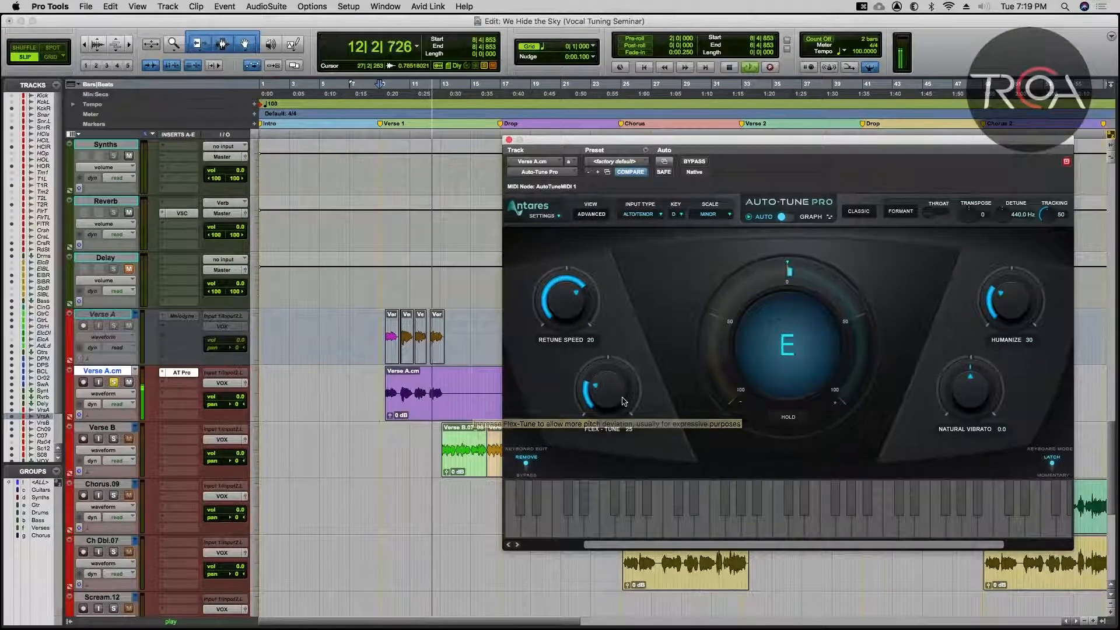
key("space")
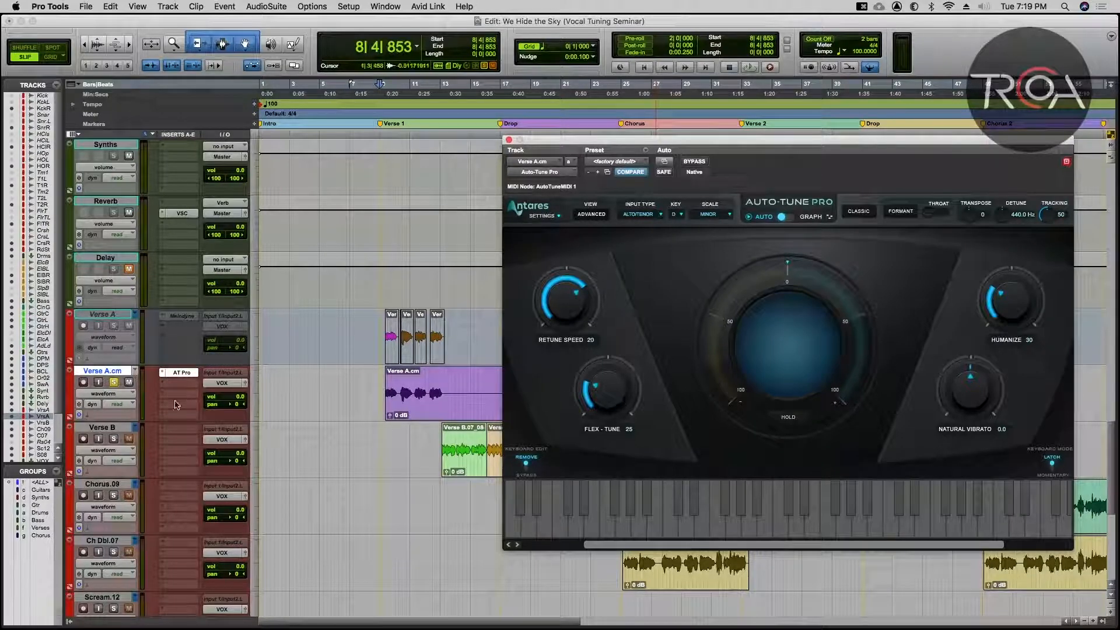
left_click(116, 382)
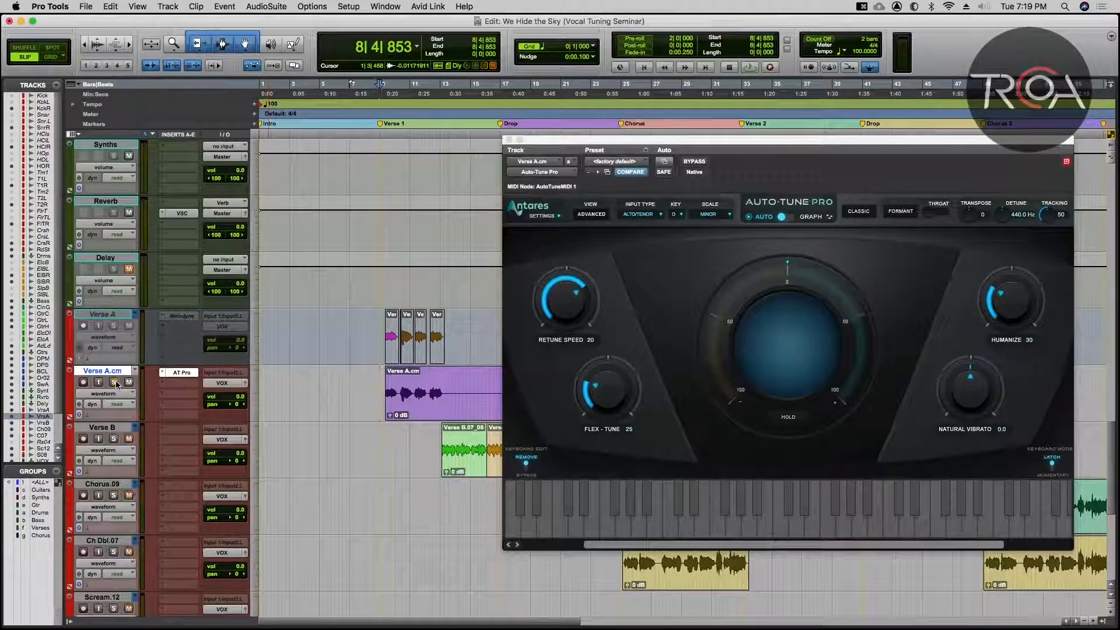
key("space")
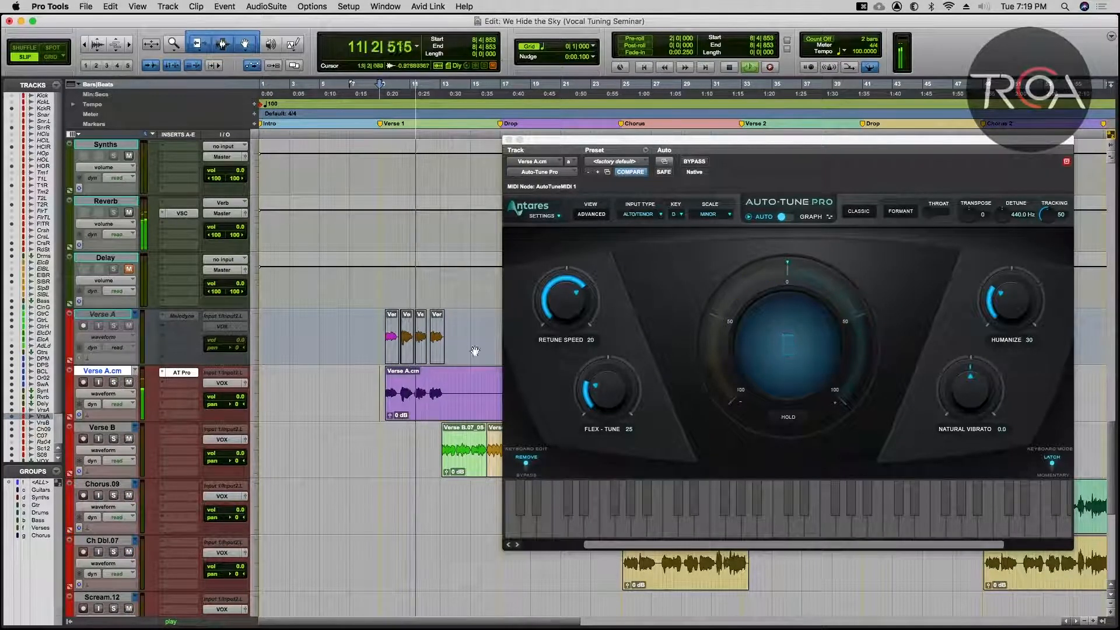
left_click_drag(1007, 305, 1008, 309)
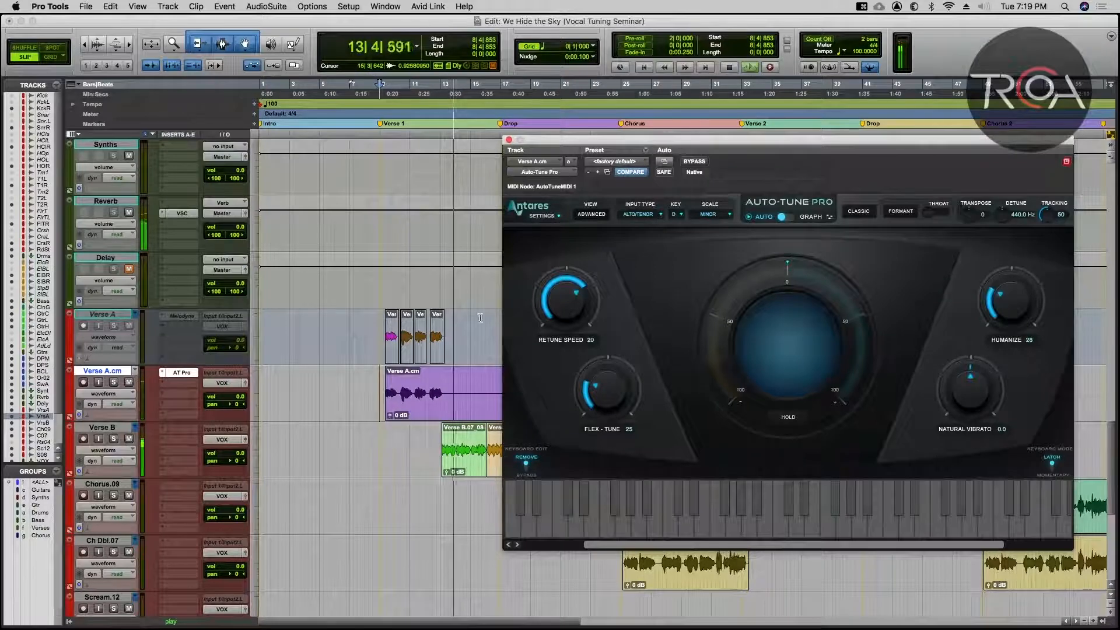
key("space")
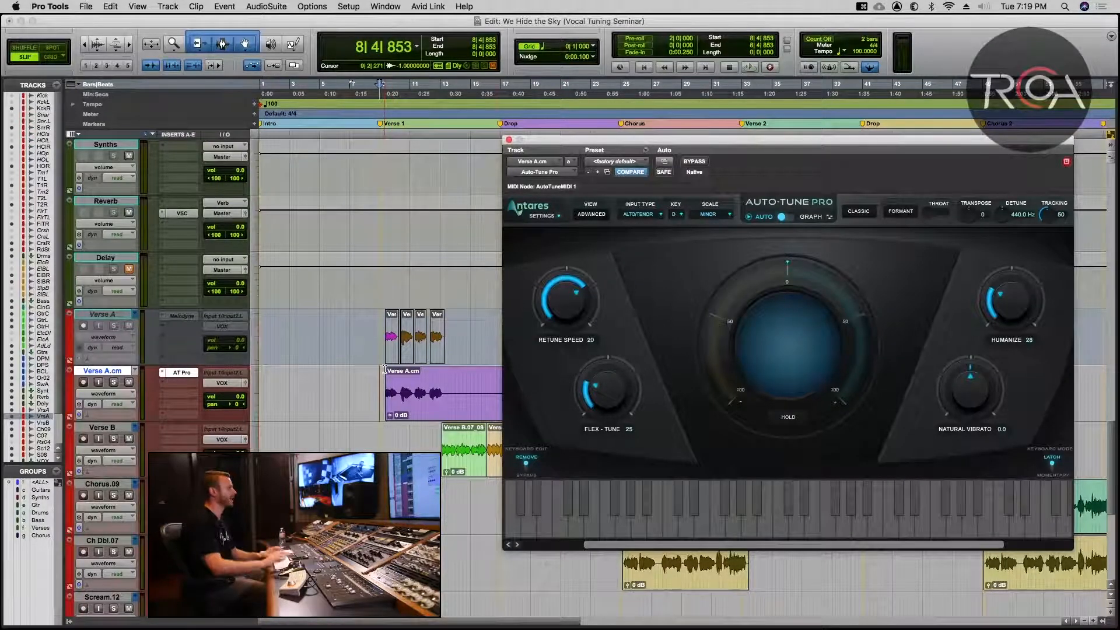
Step: Examine the scale notes in Auto-Tune Pro's advanced view and return to the basic view
left_click_drag(582, 142, 530, 147)
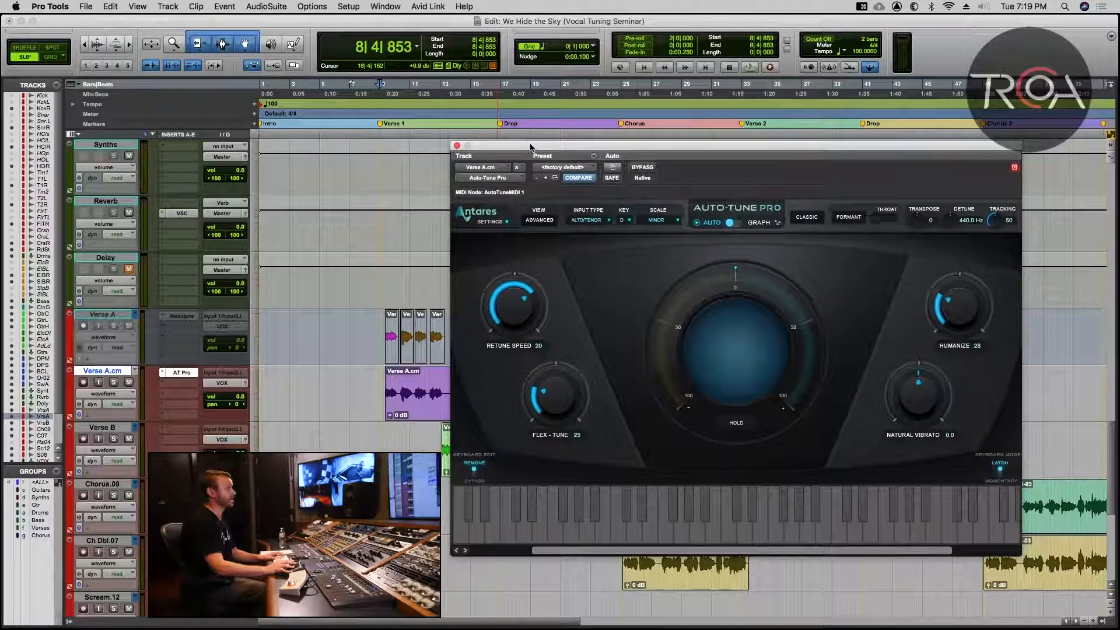
mouse_move(537, 148)
left_mouse_down()
mouse_move(580, 146)
mouse_move(536, 147)
mouse_move(565, 145)
mouse_move(546, 146)
left_mouse_up()
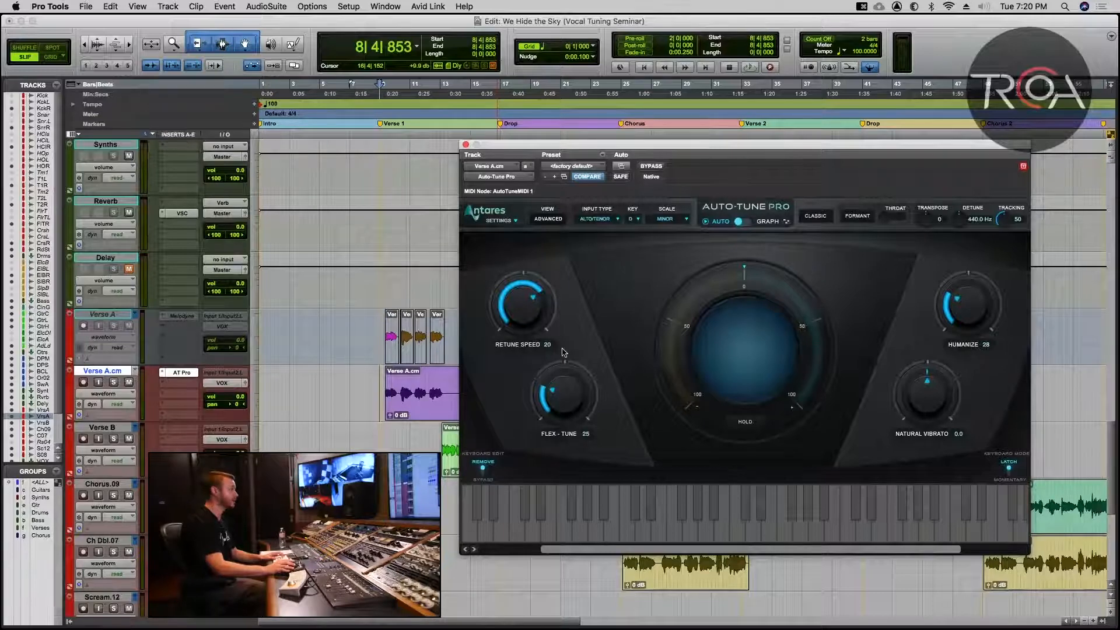
left_click(546, 220)
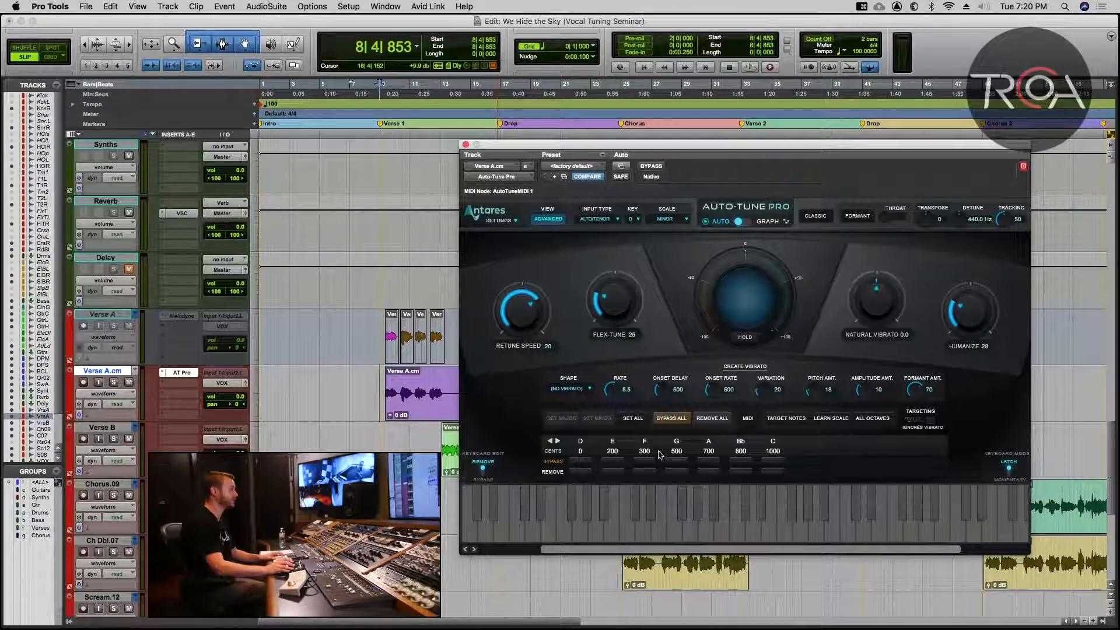
left_click(546, 220)
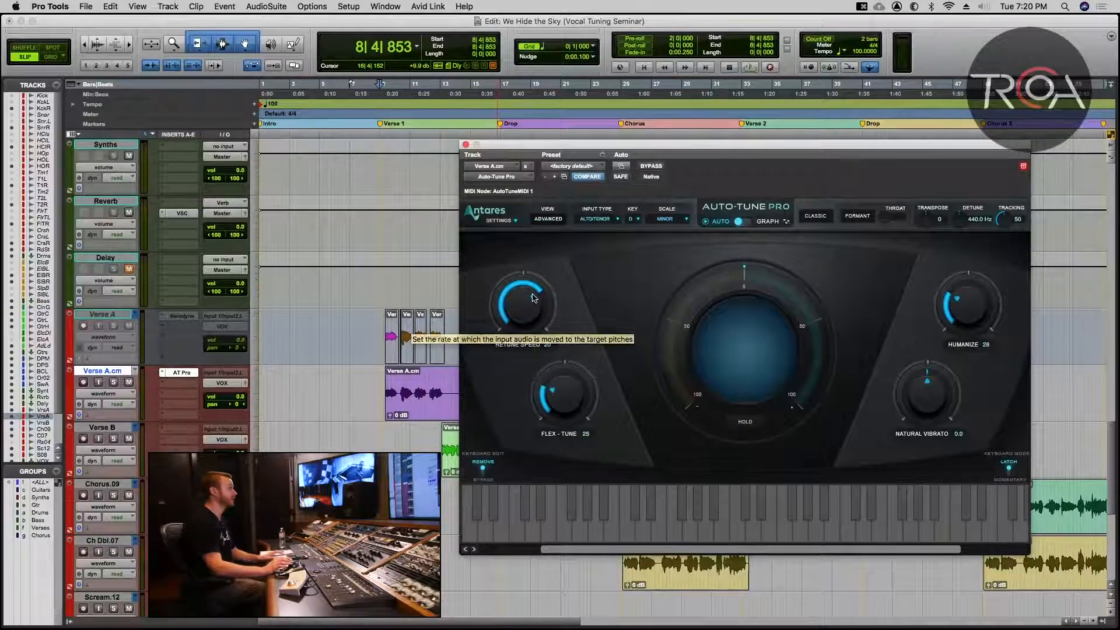
Step: Solo Verse A.cm and audition it with both Retune Speed and Flex-Tune at 0
left_click(113, 382)
key("space")
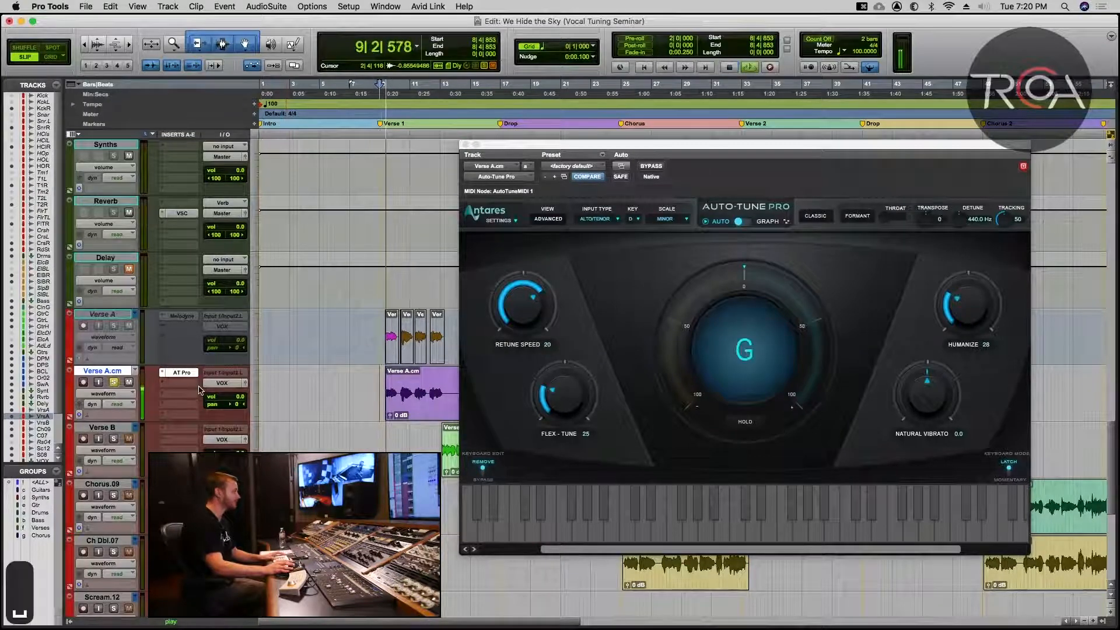
left_click_drag(539, 312, 542, 239)
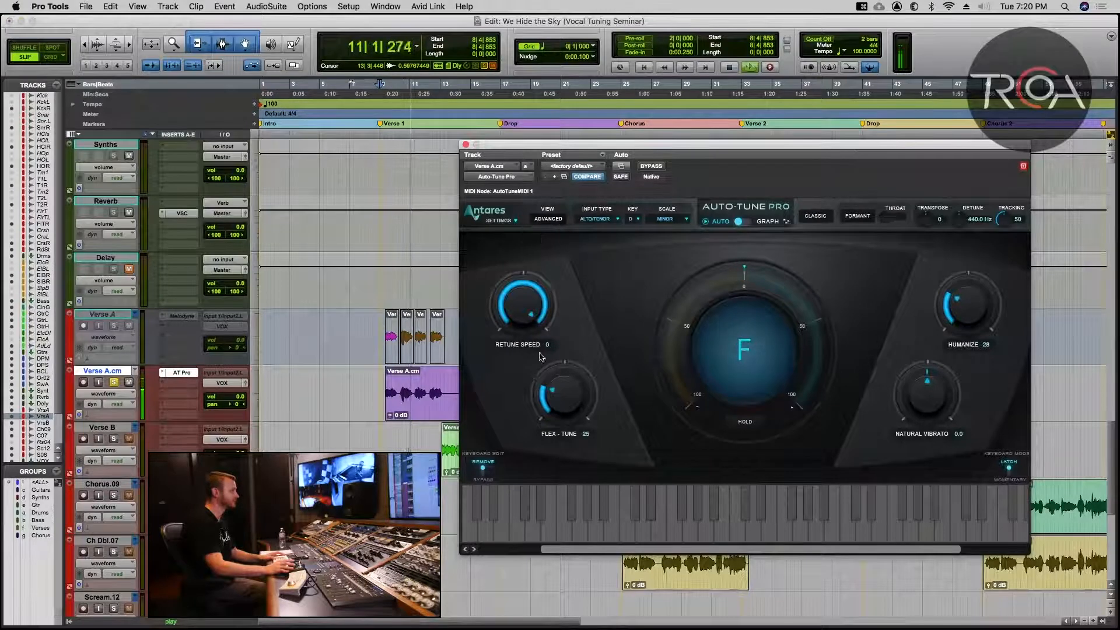
left_click_drag(548, 420, 548, 427)
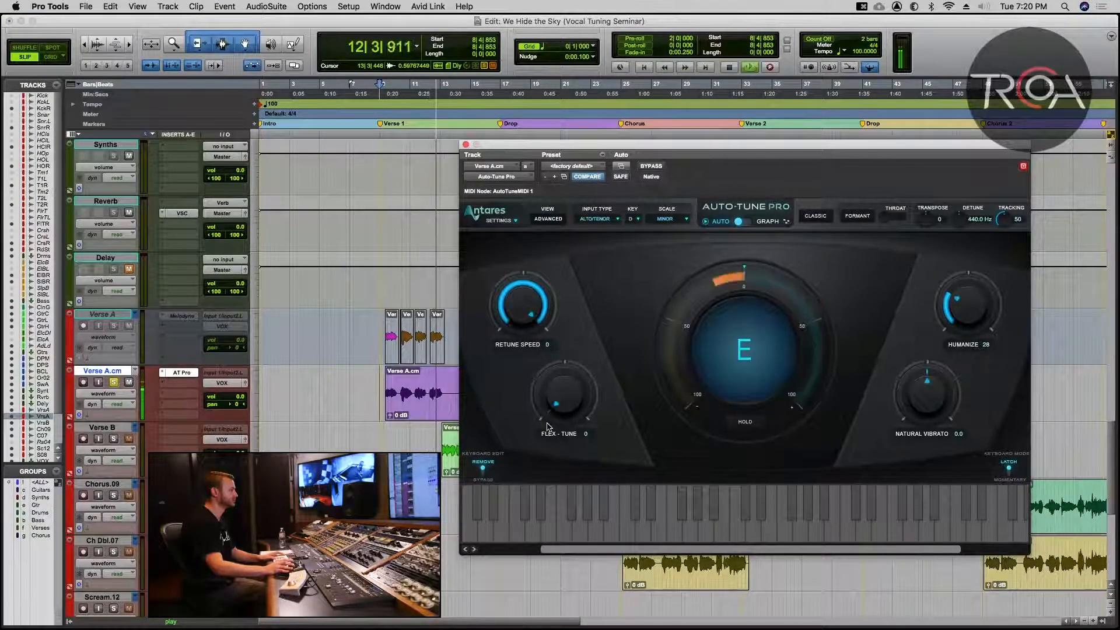
key("space")
Step: Set Retune Speed to 4 and Flex-Tune to 8, and audition the soloed Verse A.cm
left_click_drag(521, 299, 521, 295)
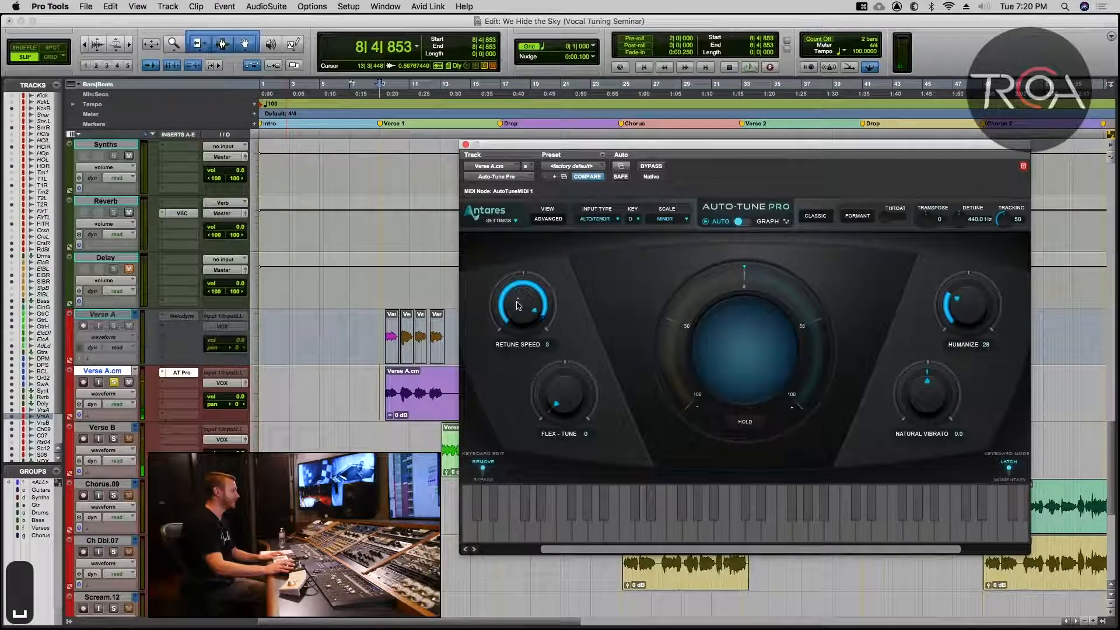
left_click_drag(556, 396, 554, 399)
key("space")
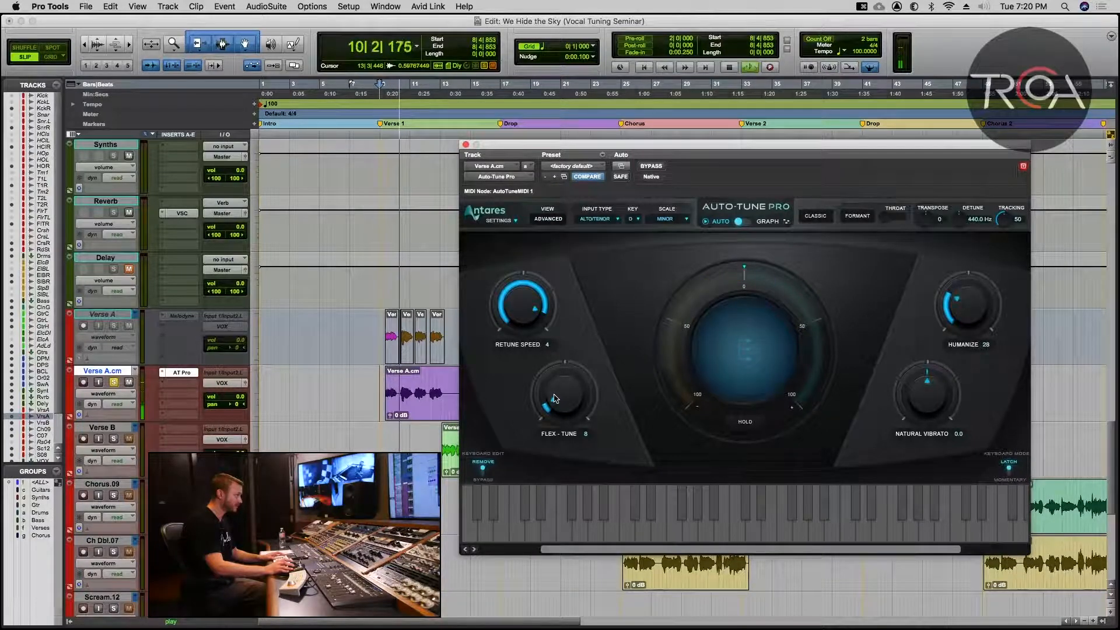
key("space")
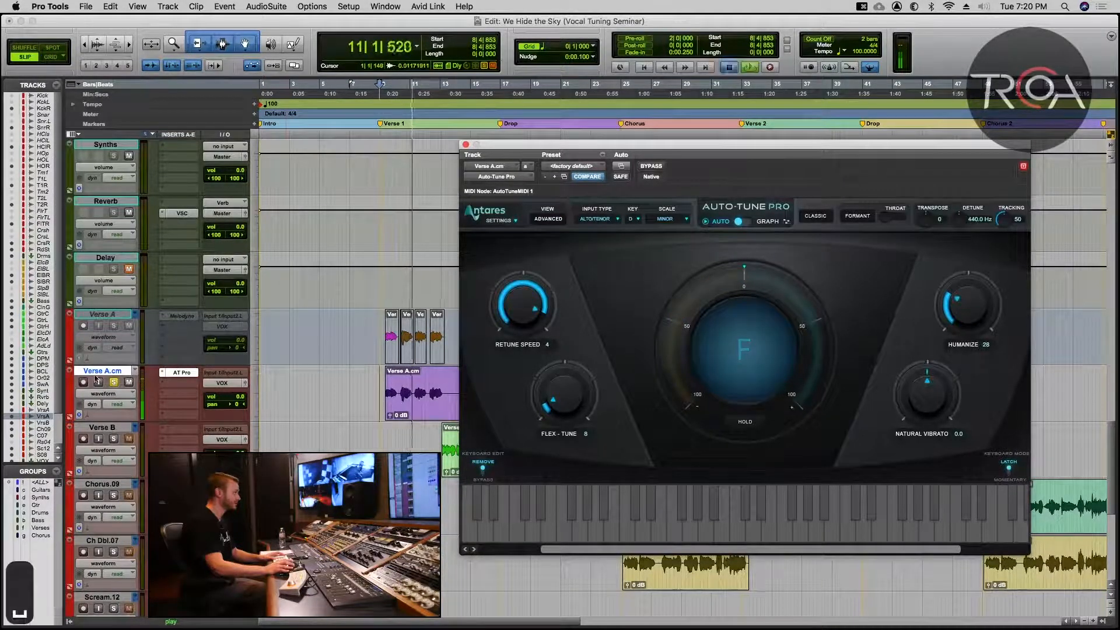
Step: Unsolo Verse A.cm and set Retune Speed to 19 while the full mix plays
left_click(113, 382)
key("space")
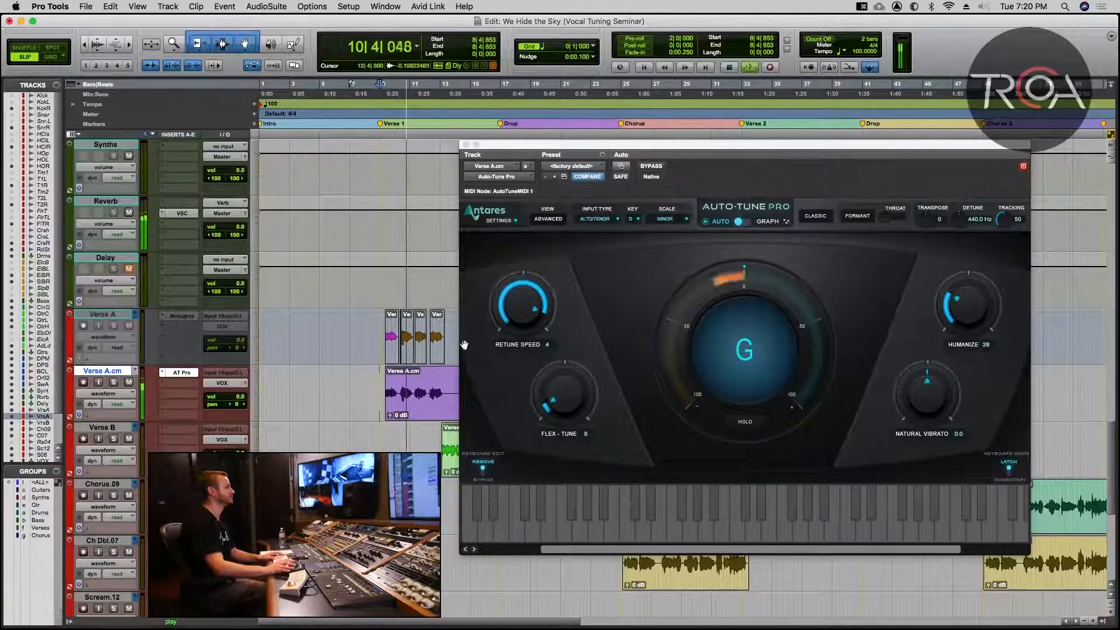
left_click_drag(507, 317, 506, 333)
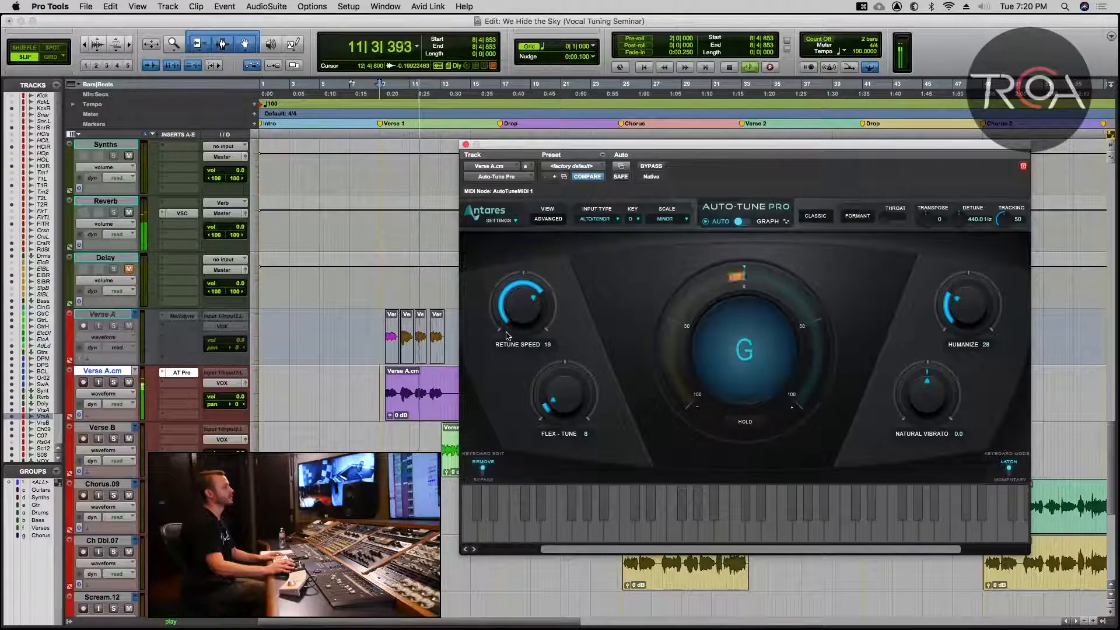
Step: Set Flex-Tune to 25 and Retune Speed to 20 on Verse A.cm, and audition the verse in the full mix
key("space")
left_click_drag(565, 392, 567, 383)
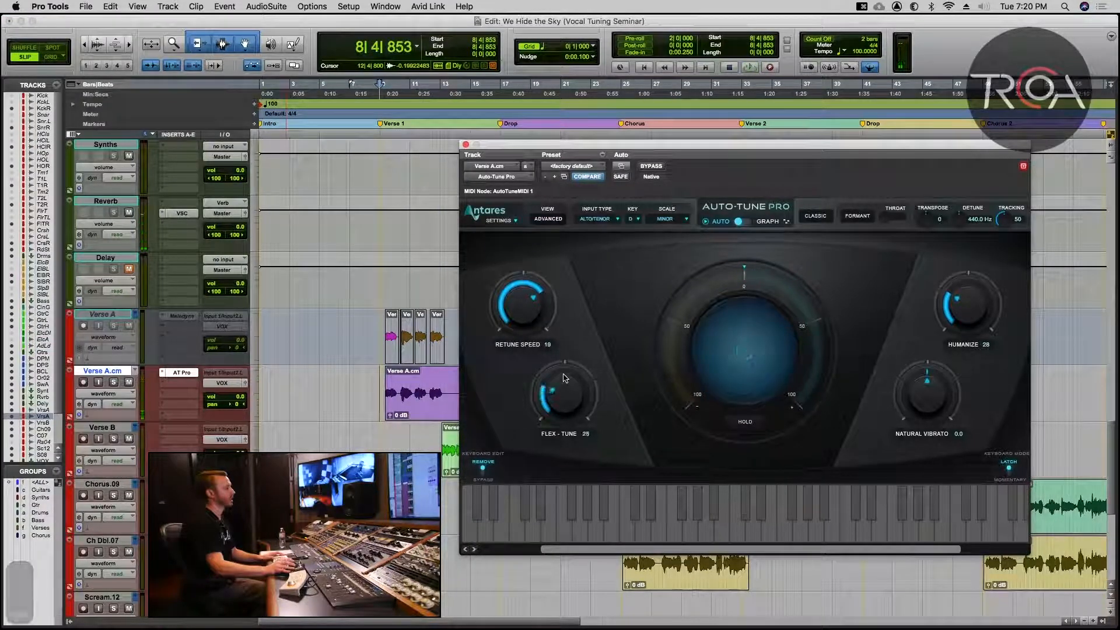
left_click_drag(531, 320, 531, 320)
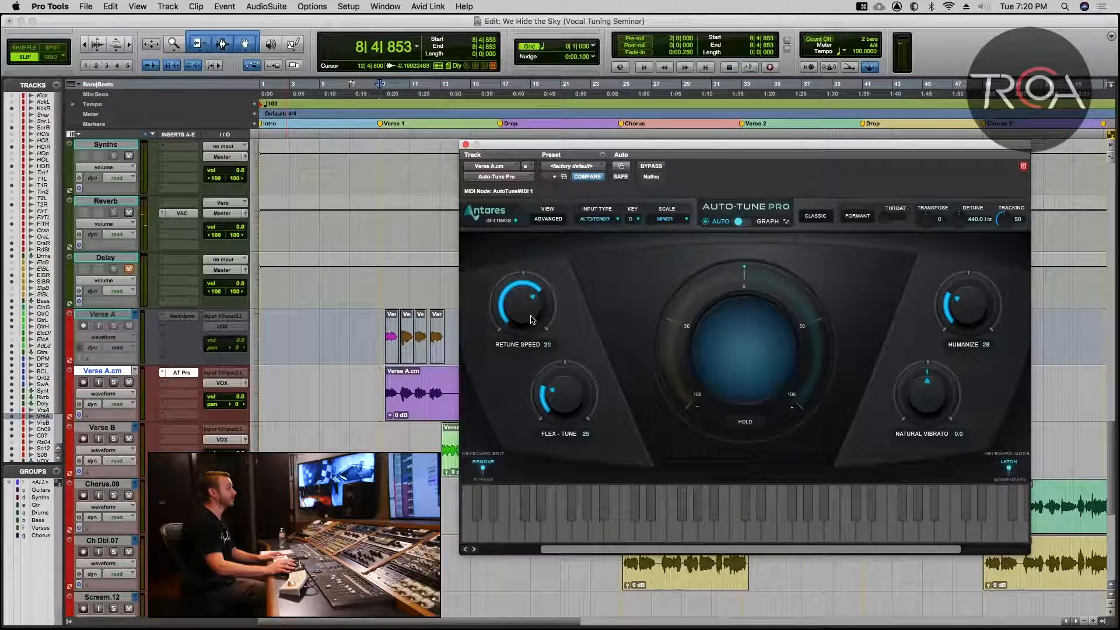
key("space")
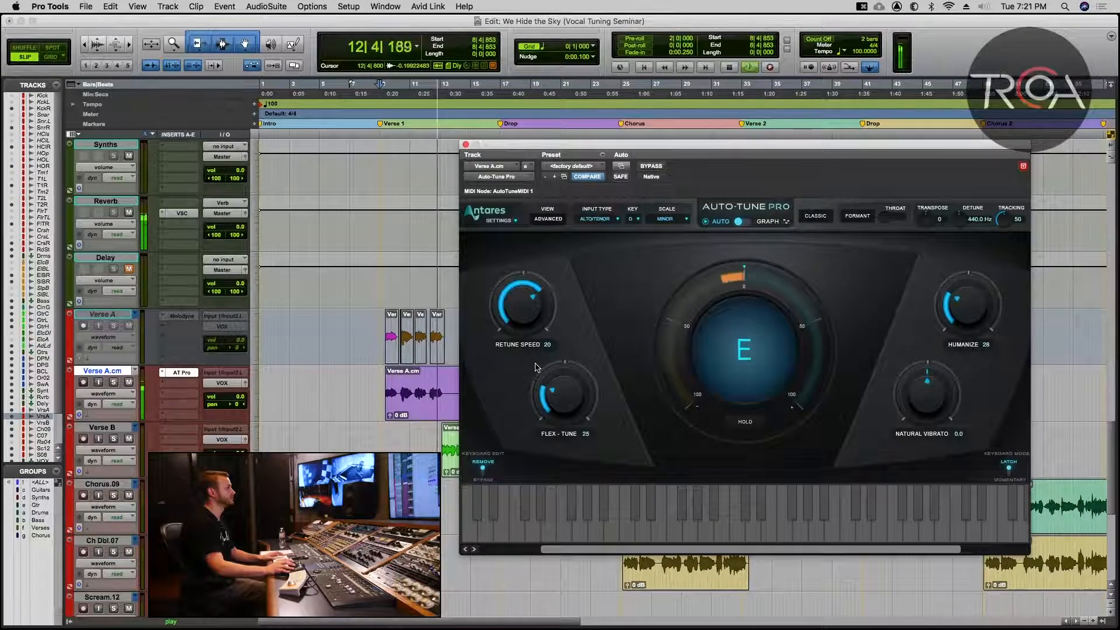
key("space")
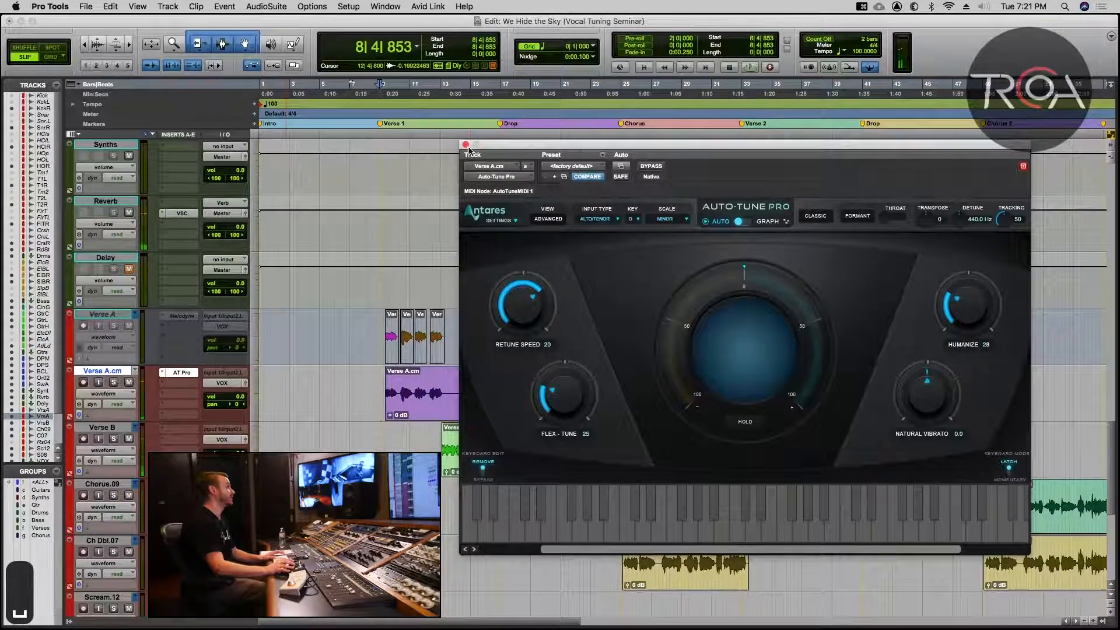
Step: Close Auto-Tune Pro, look over the vocal channels in the Mix window, and return to the Edit window
left_click(466, 144)
key("super+equal")
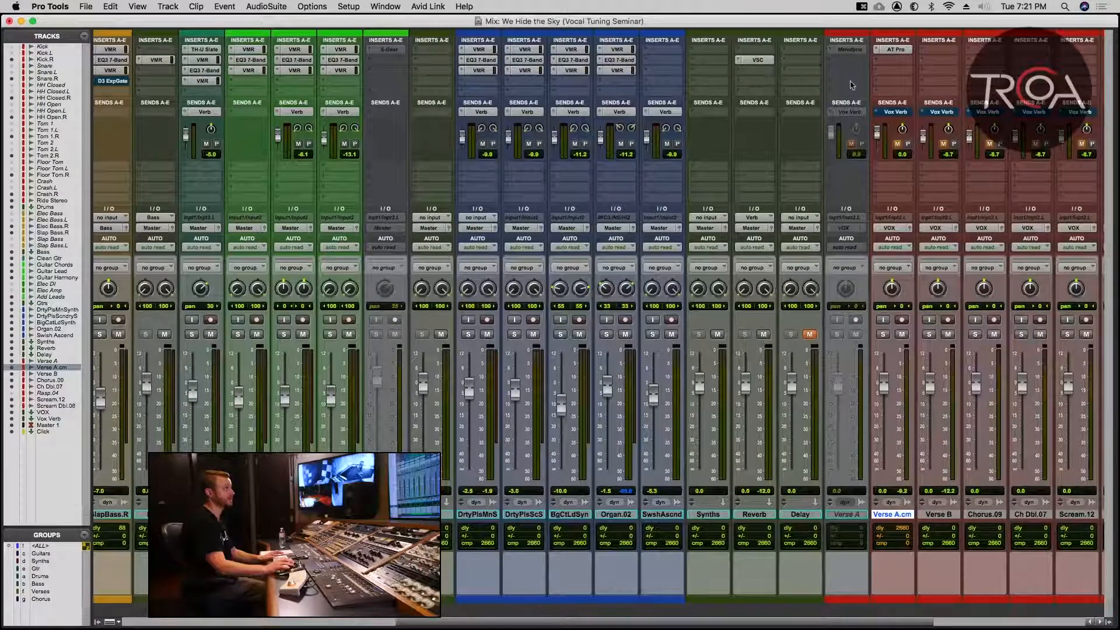
key("super+equal")
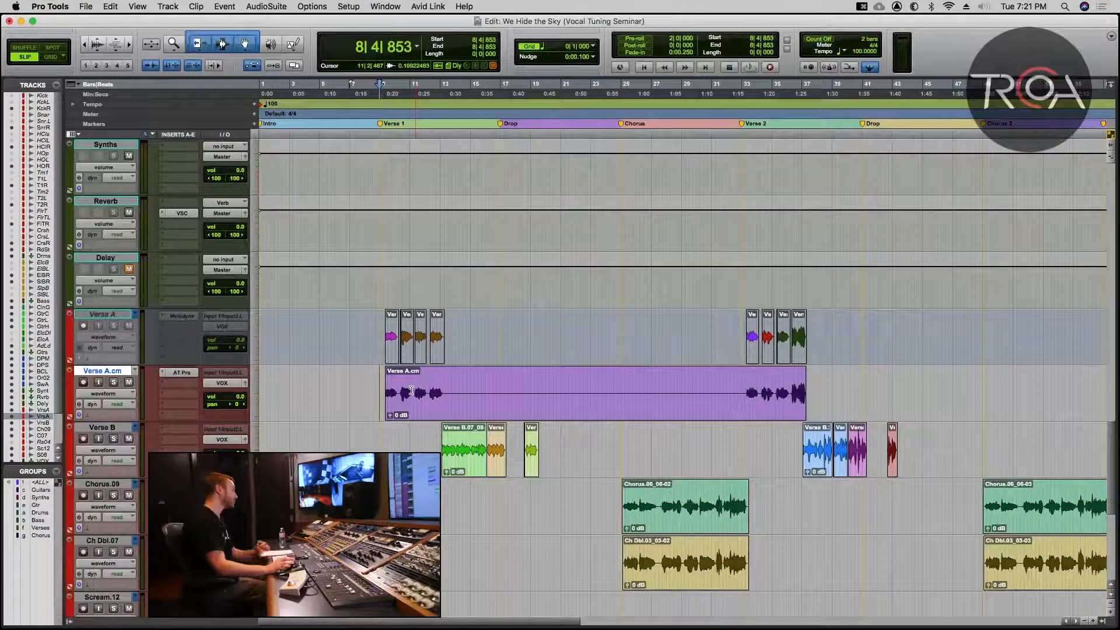
Step: Reopen Auto-Tune Pro on Verse A.cm from the Mix window and move the plug-in clear of the vocal channel strips
key("super+equal")
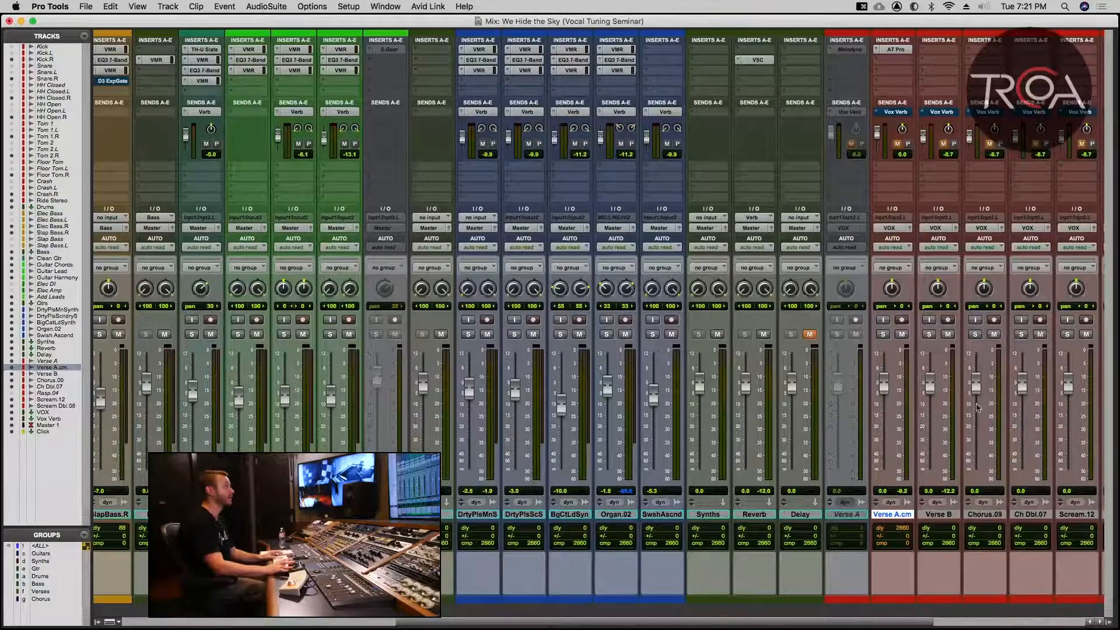
left_click(893, 49)
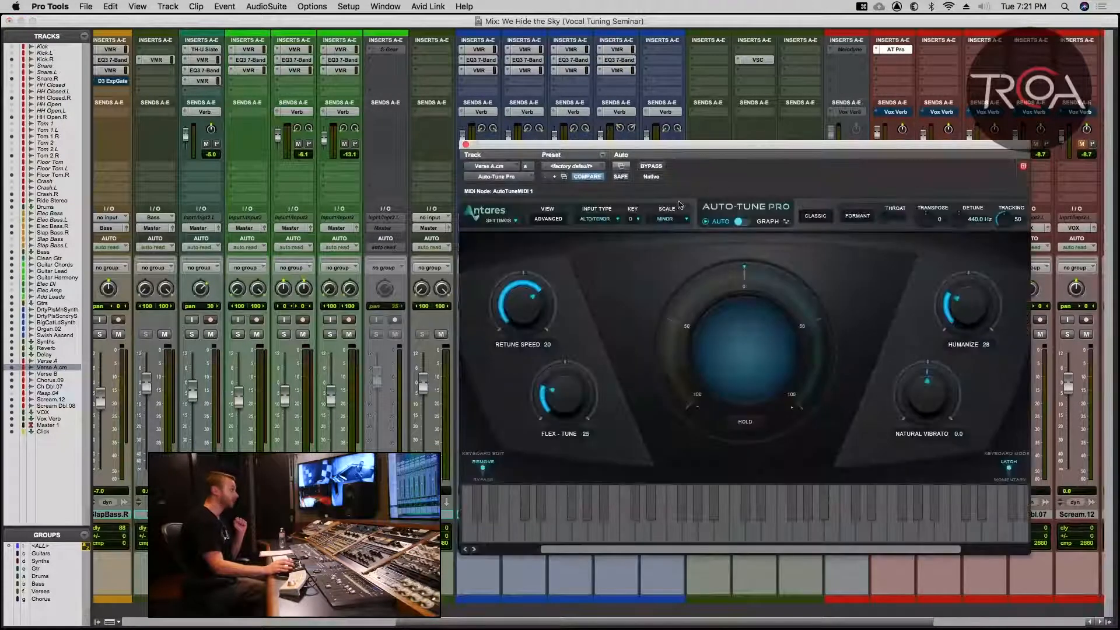
left_click_drag(649, 146, 439, 169)
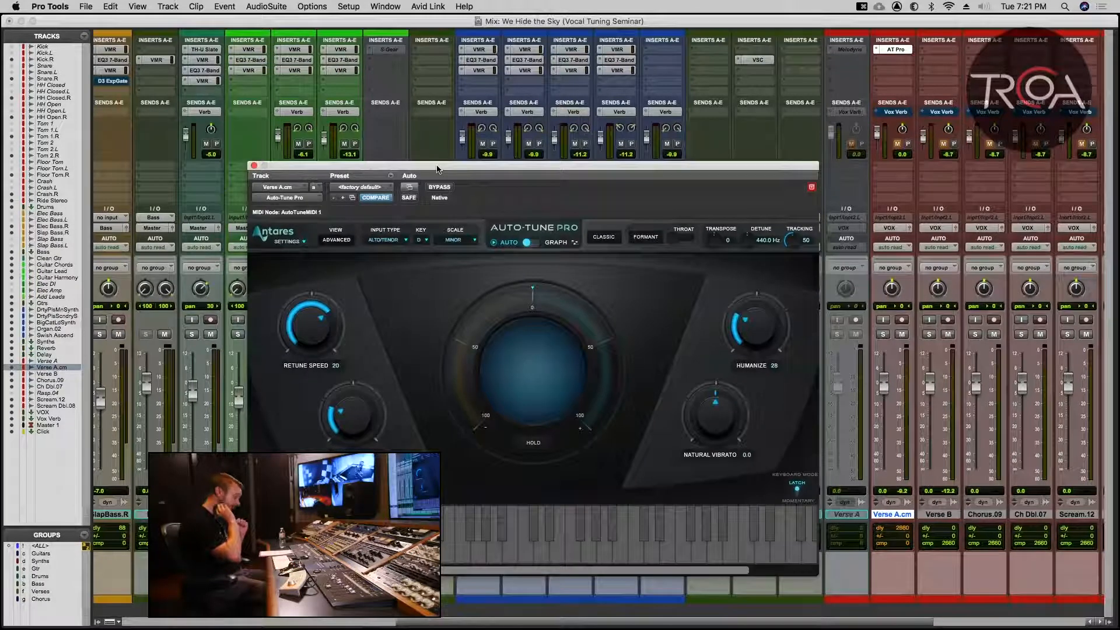